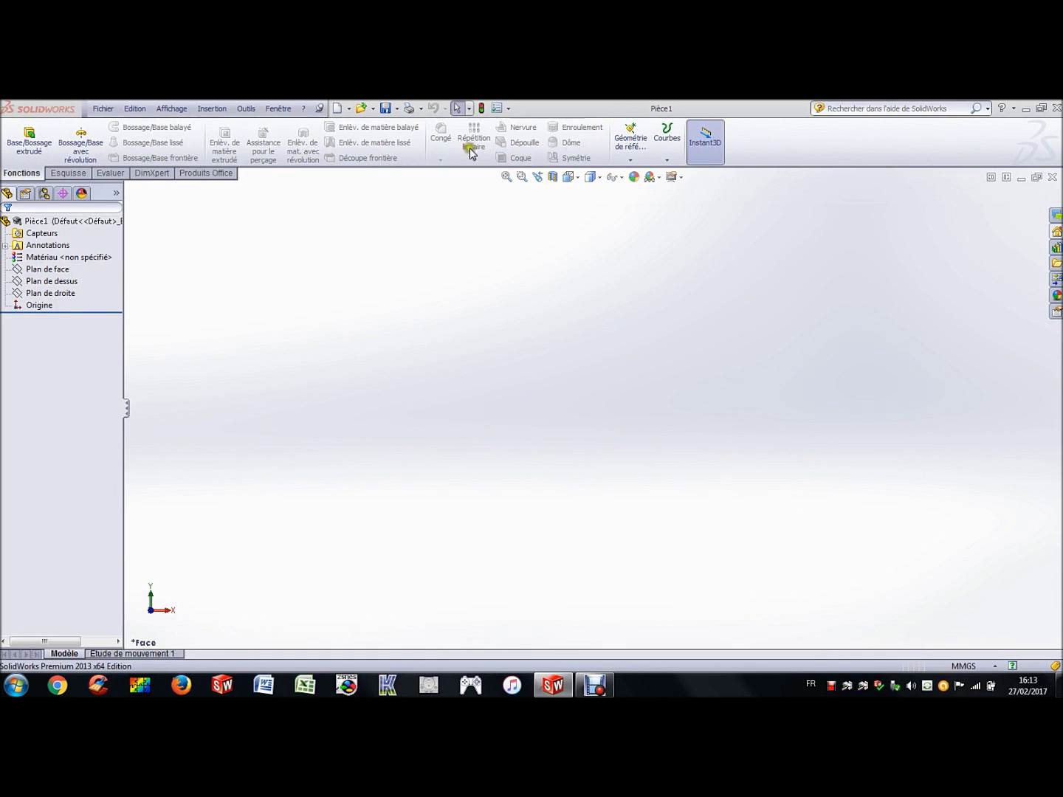
Start a new sketch on the front plane (Plan de face)
left_click(66, 173)
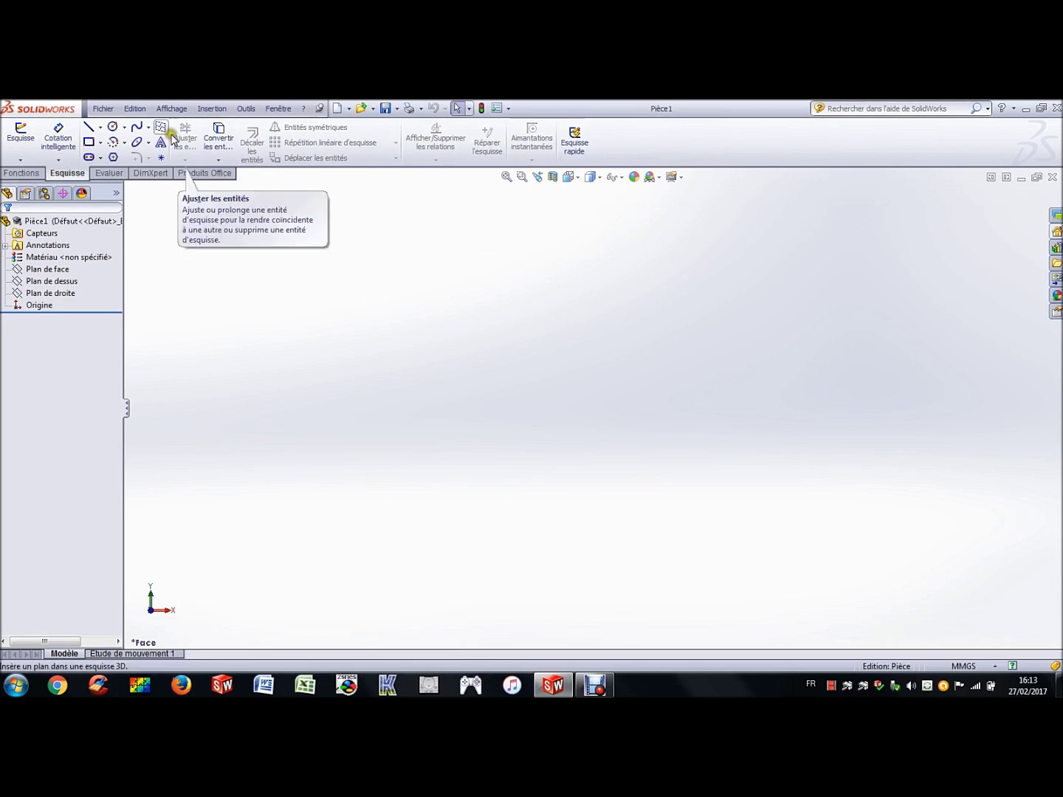
left_click(21, 172)
left_click(60, 175)
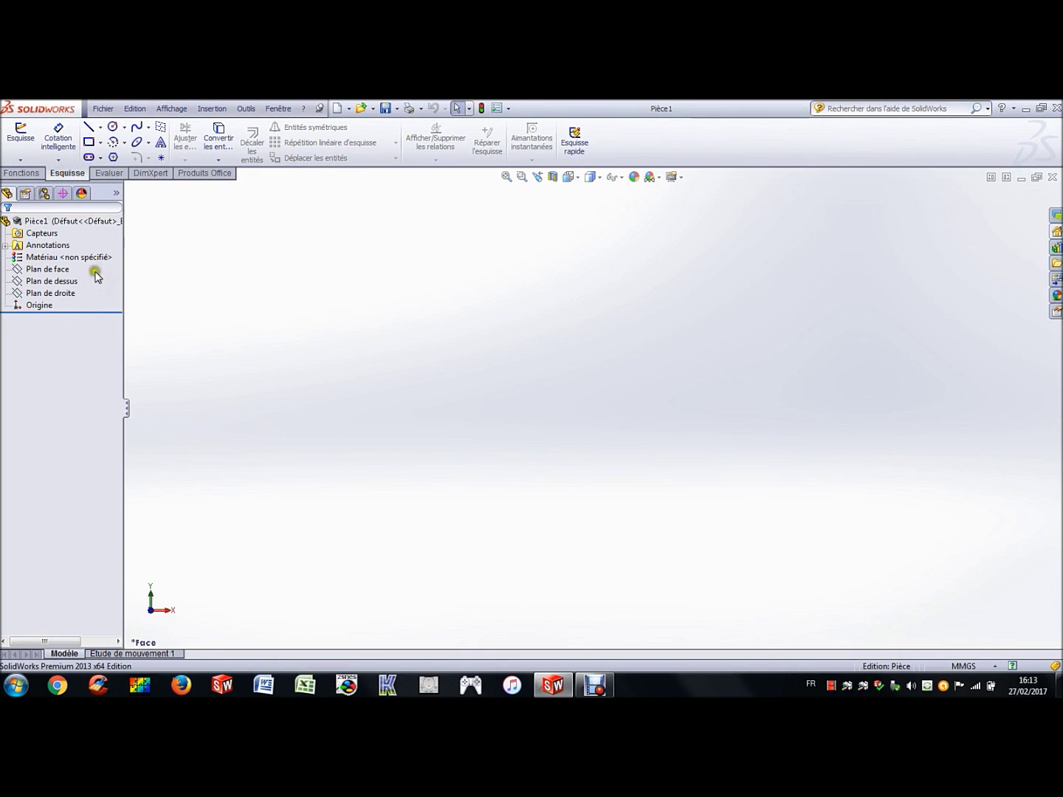
left_click(44, 306)
left_click(56, 320)
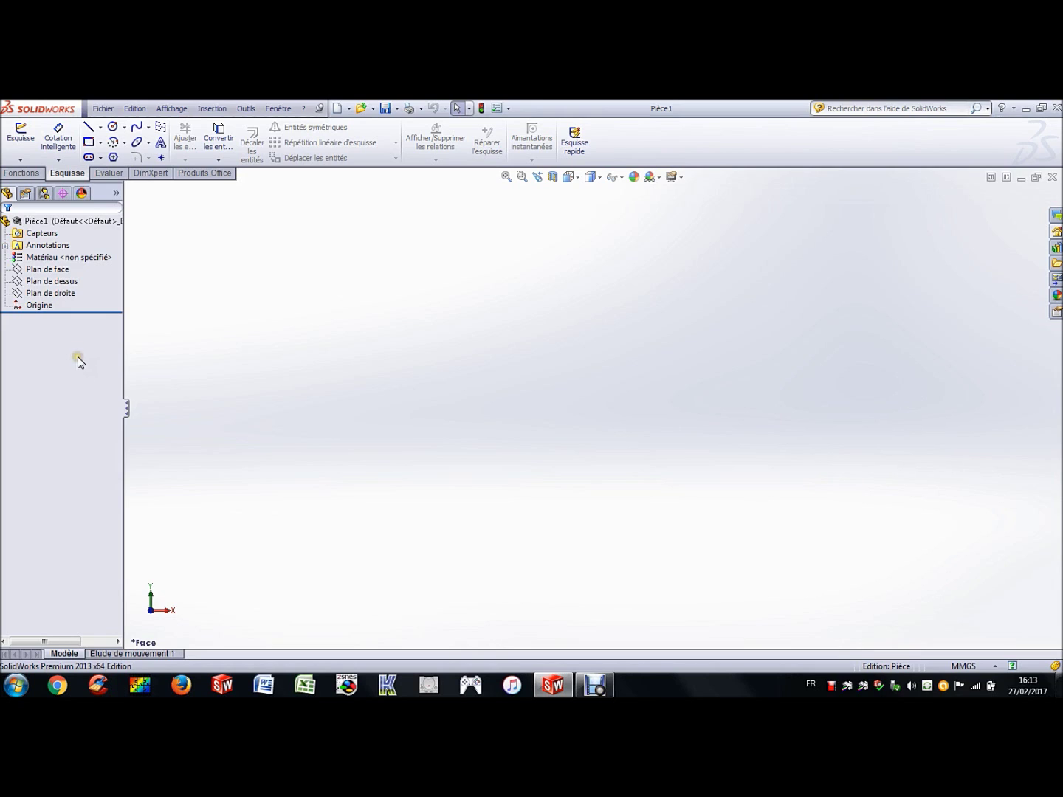
left_click(21, 140)
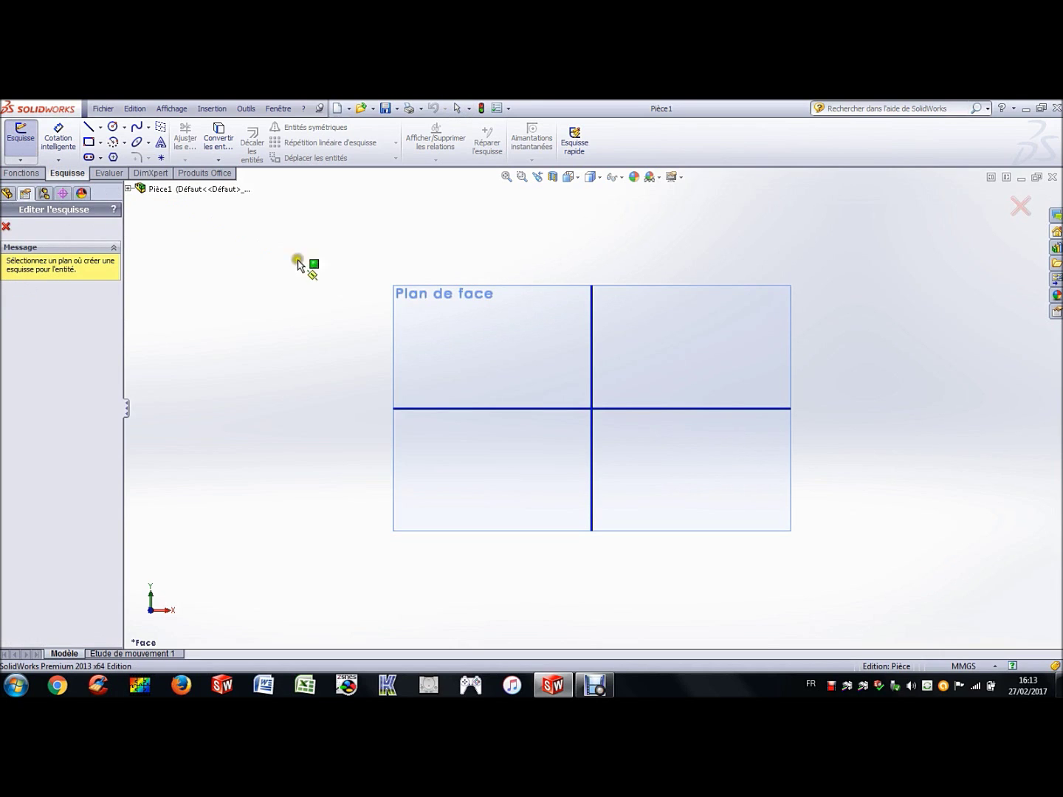
left_click(458, 320)
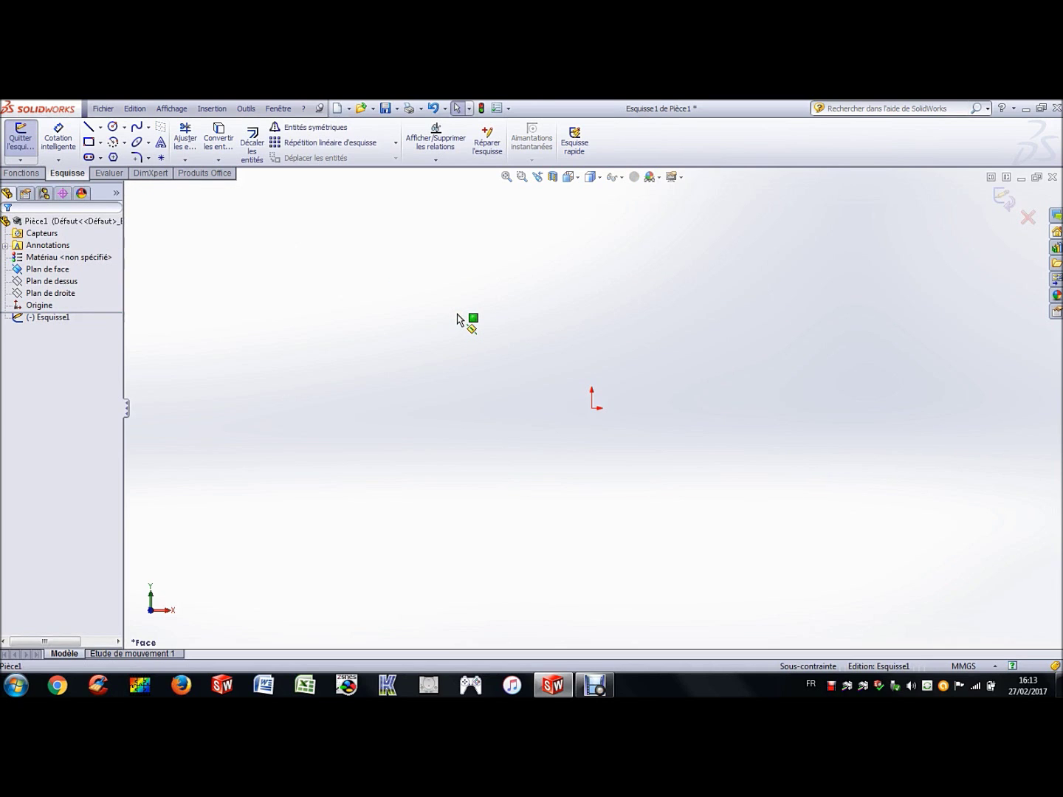
left_click(53, 317)
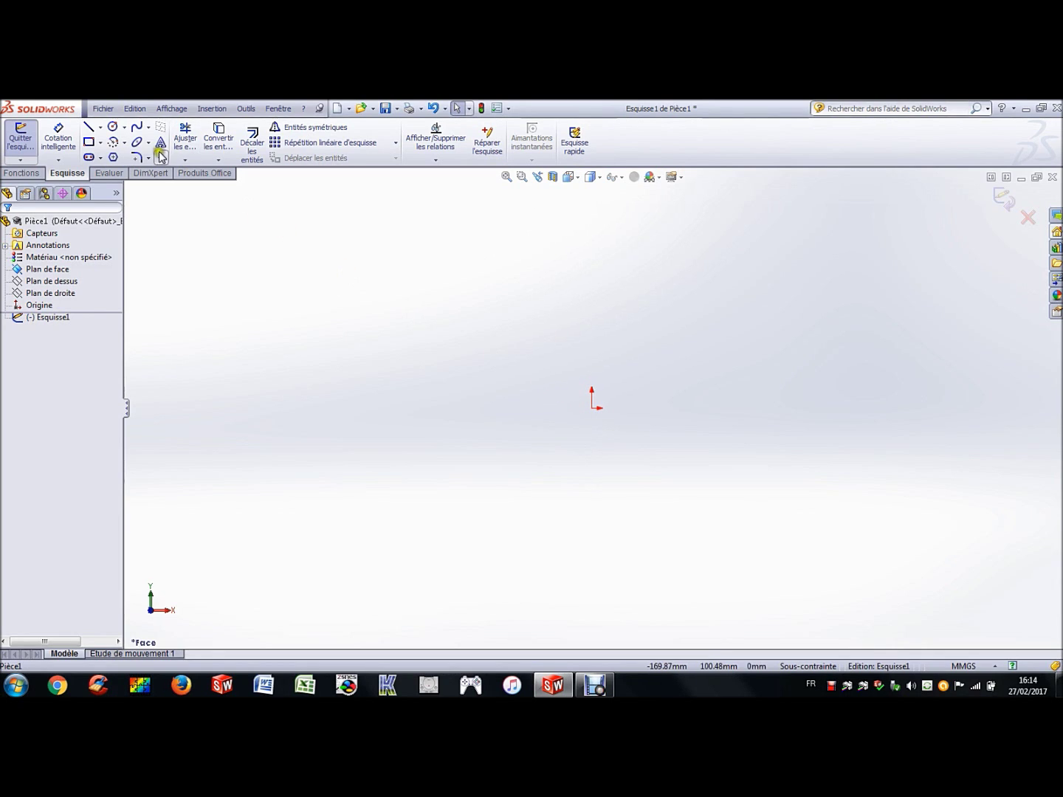
Sketch a corner rectangle about 126 mm wide and 45 mm high, with its lower-left corner on the origin
left_click(88, 142)
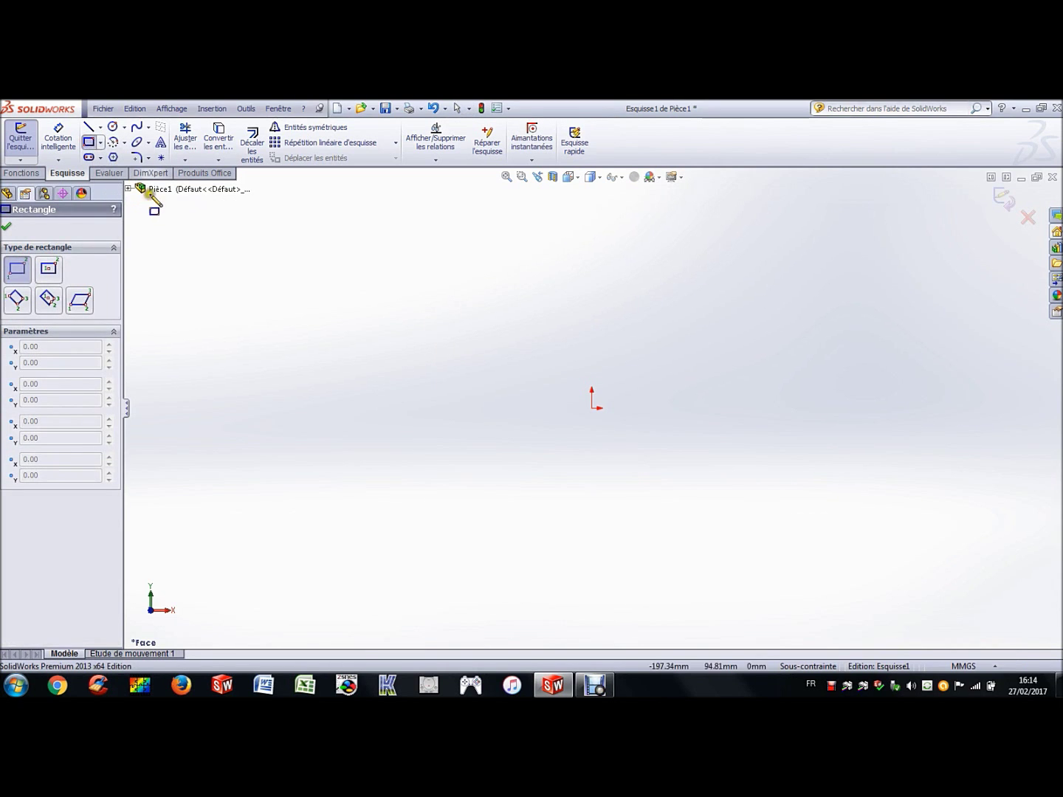
left_click(591, 407)
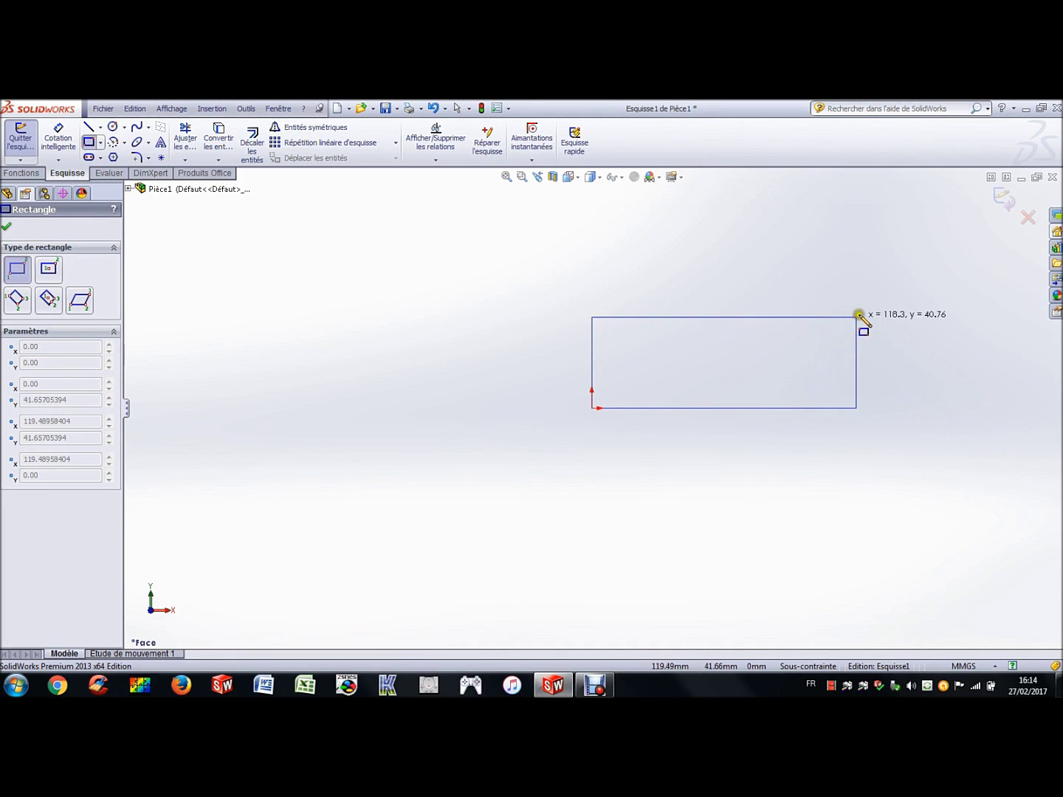
left_click(873, 307)
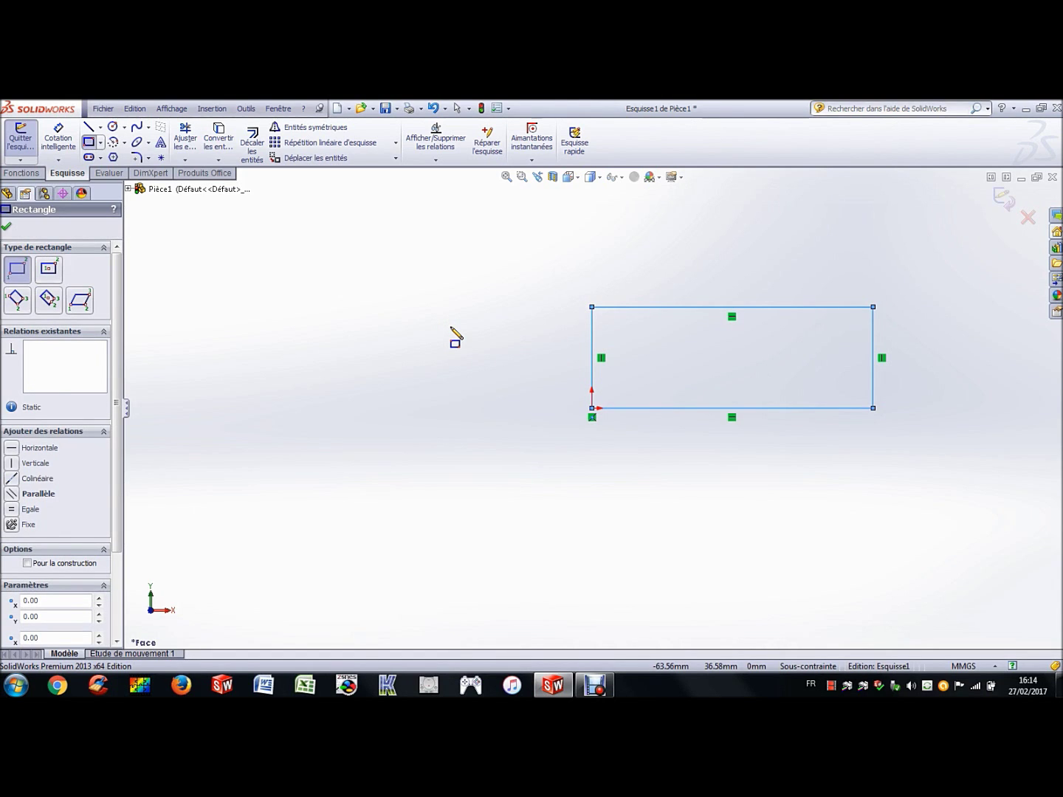
key("Escape")
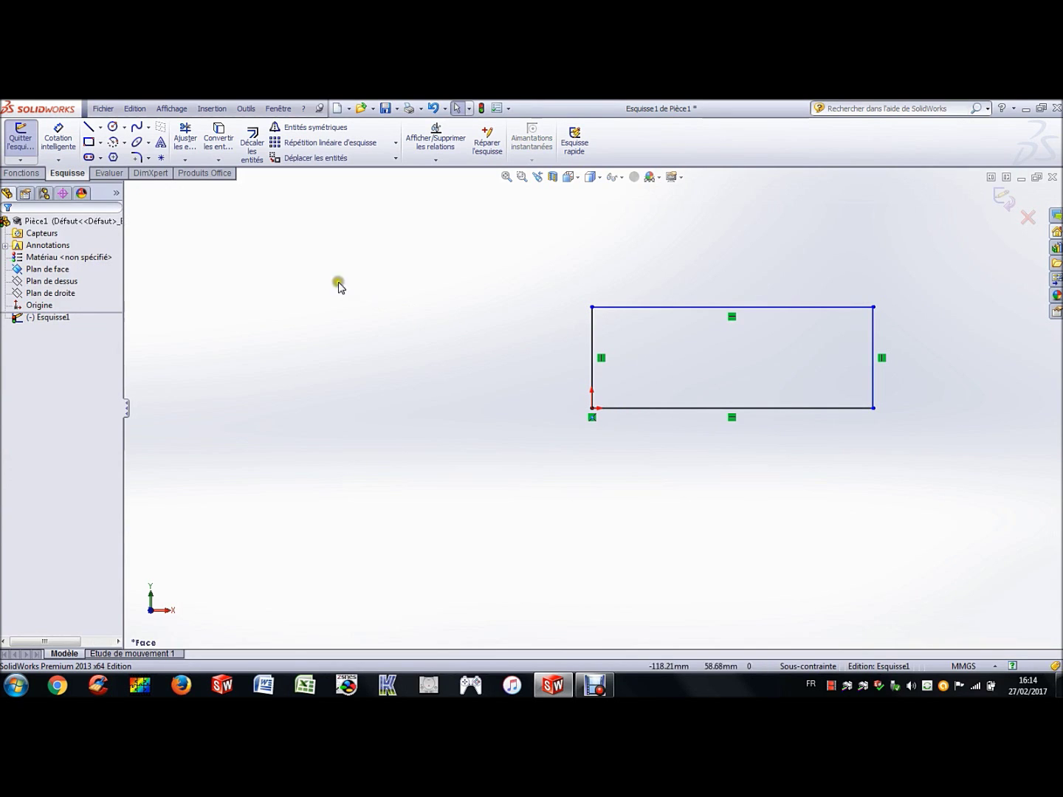
Dimension the rectangle's left edge with Smart Dimension and set its height to 7.5 mm
left_click(61, 138)
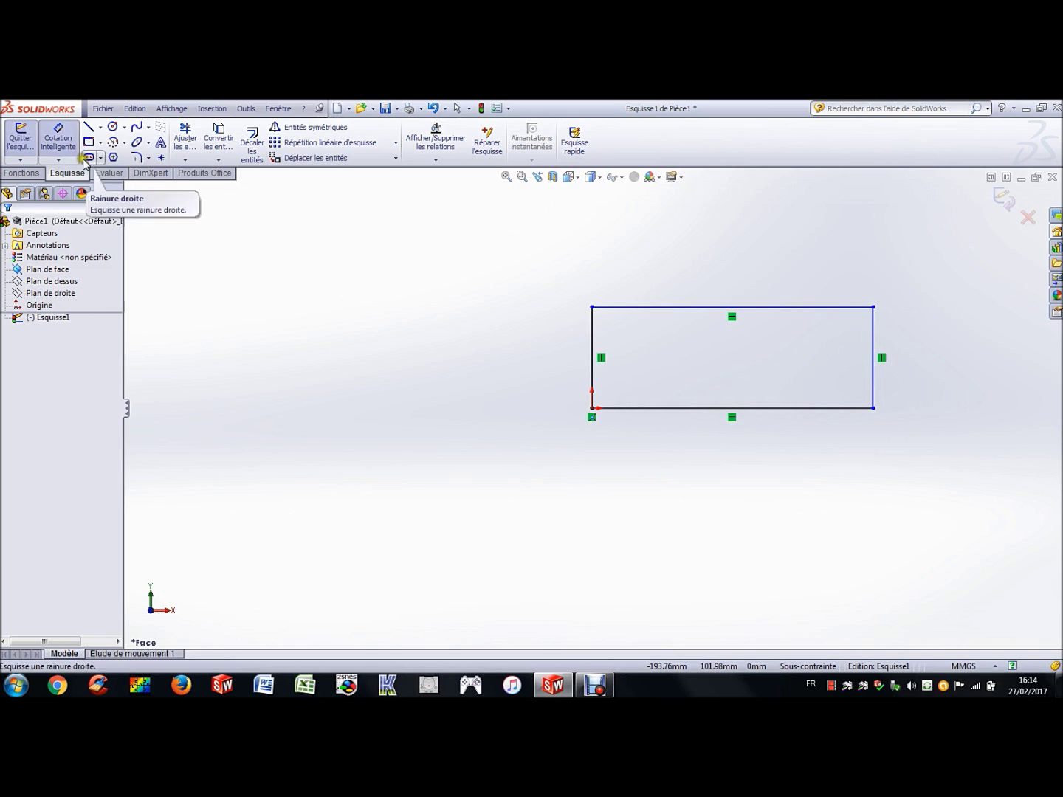
left_click(591, 354)
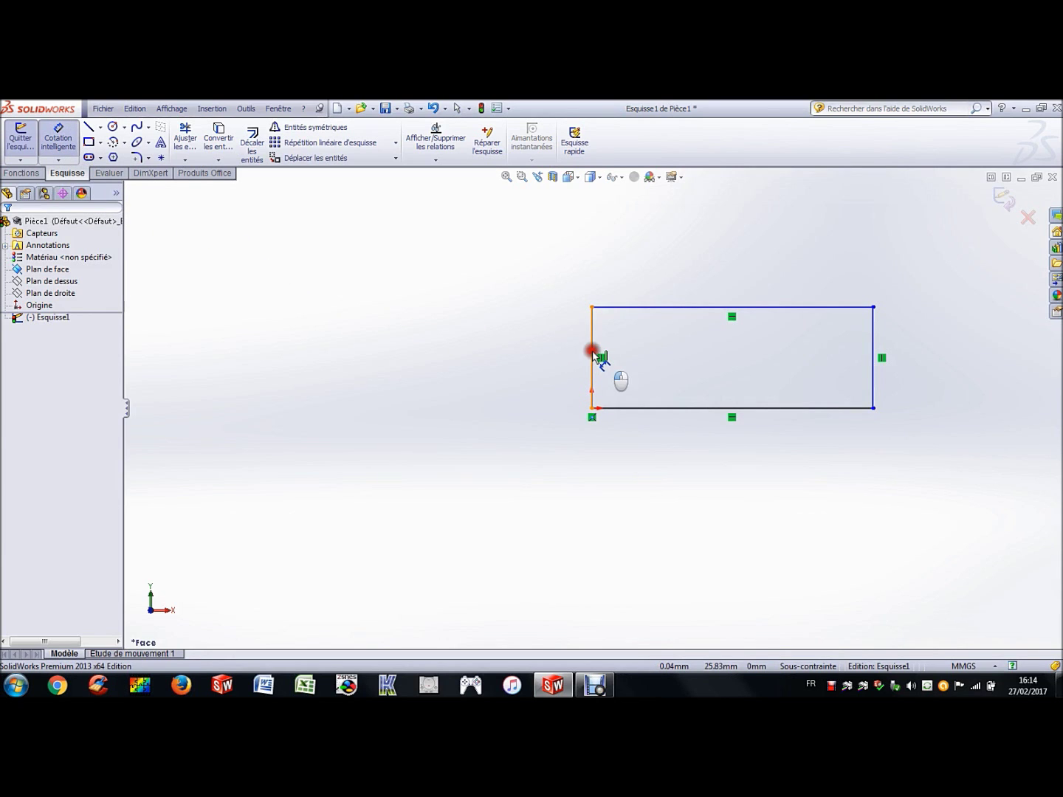
left_click(528, 358)
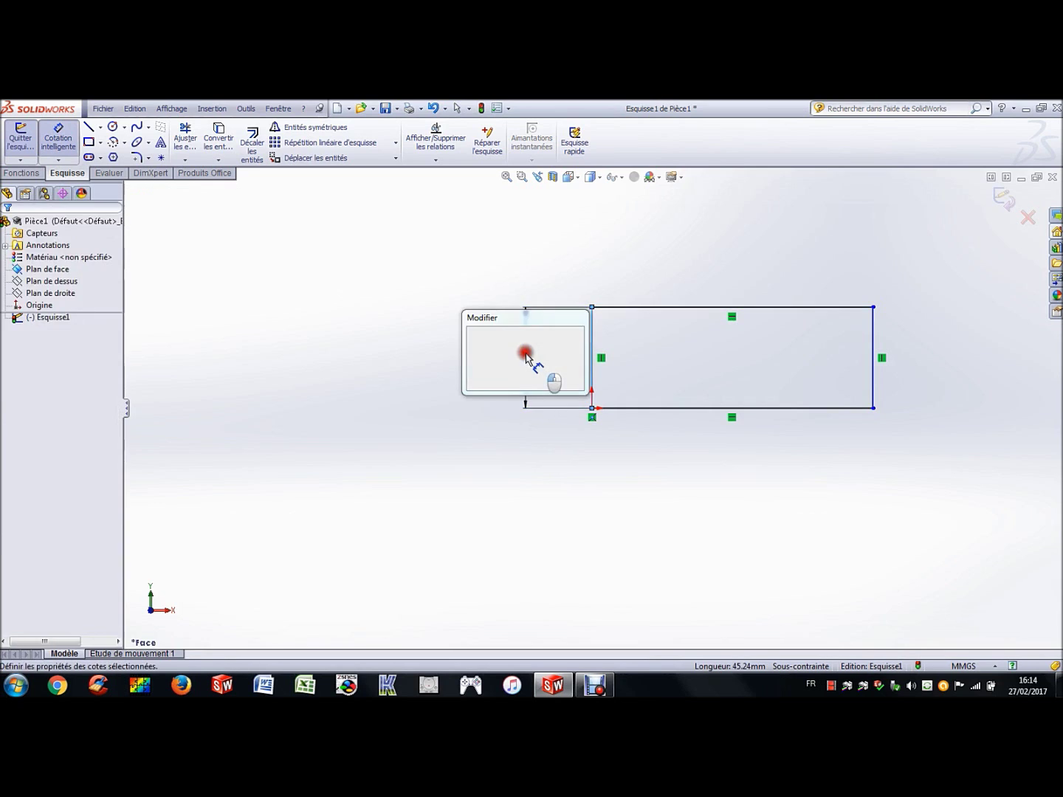
type("7")
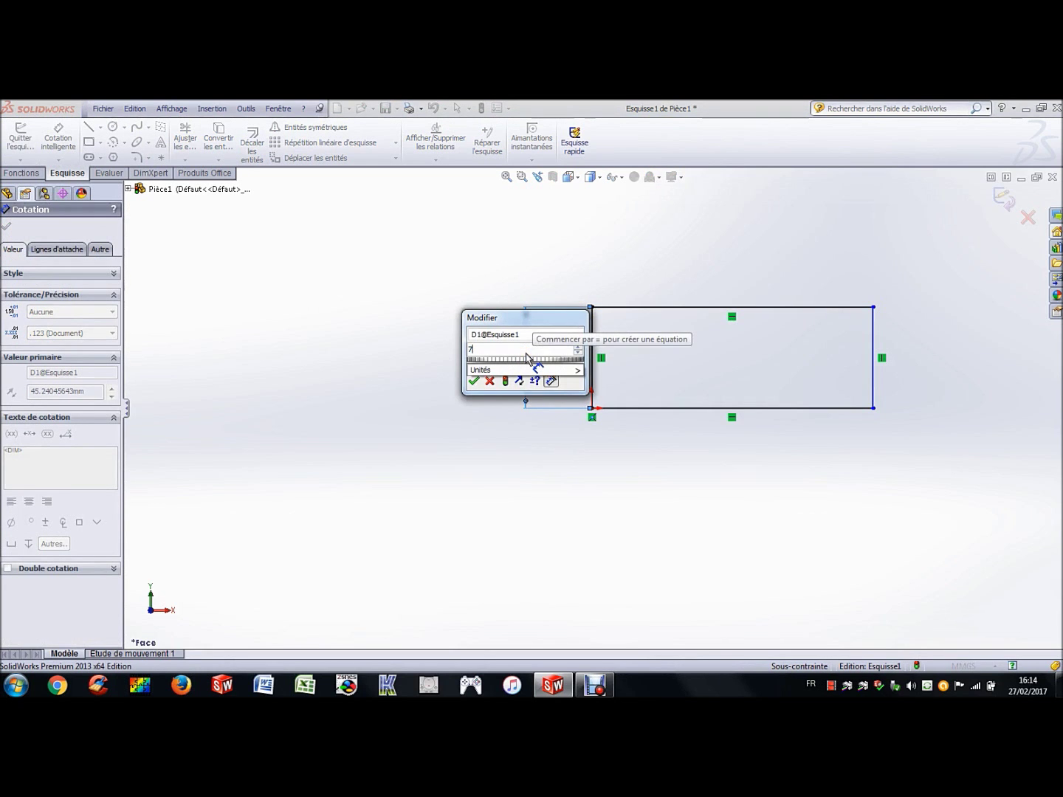
type(",5")
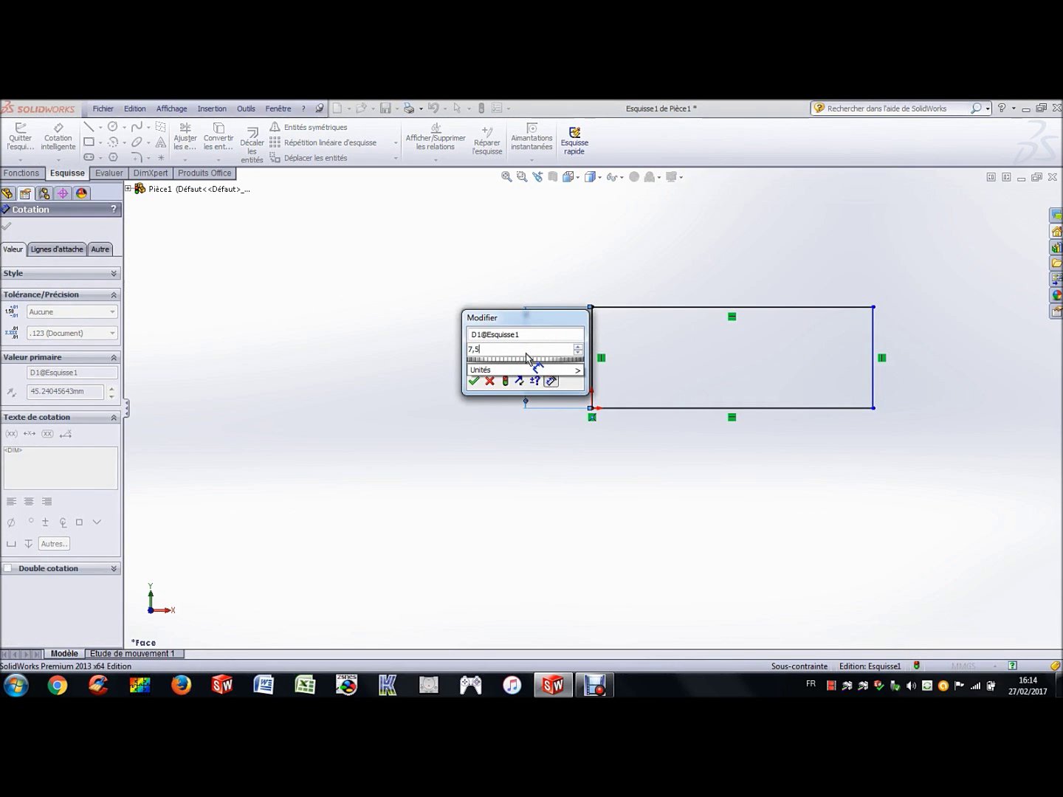
key("Return")
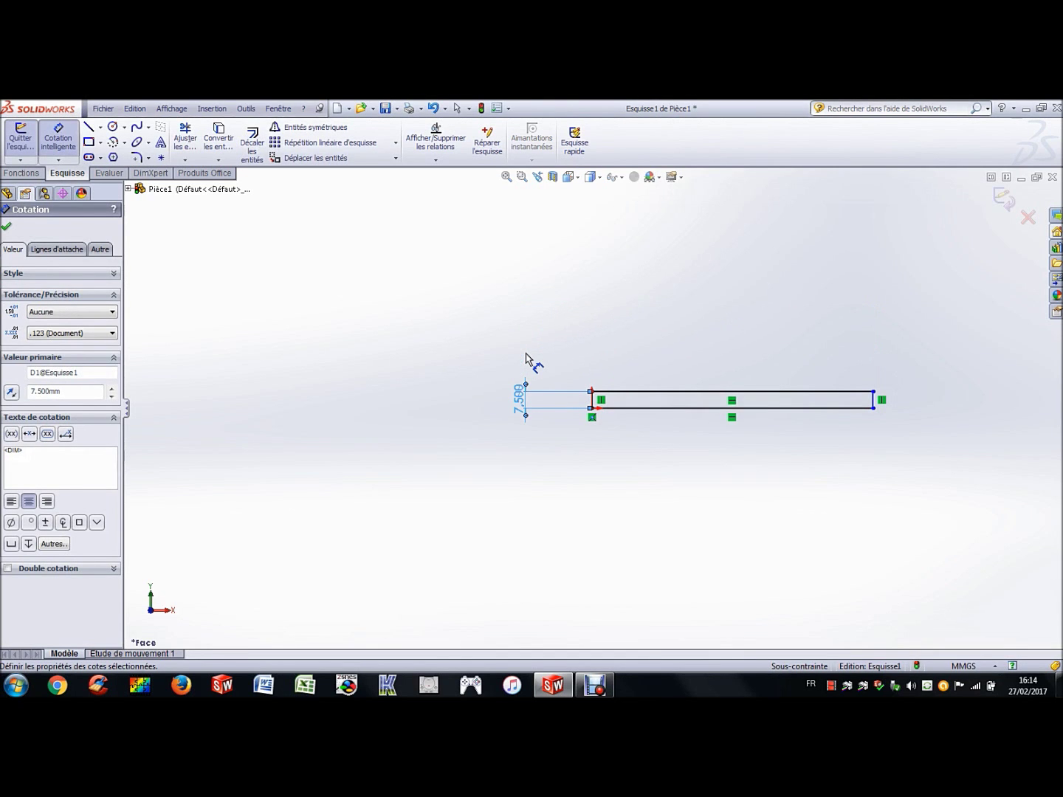
Dimension the rectangle's bottom edge and set its length to 40 mm
left_click(678, 409)
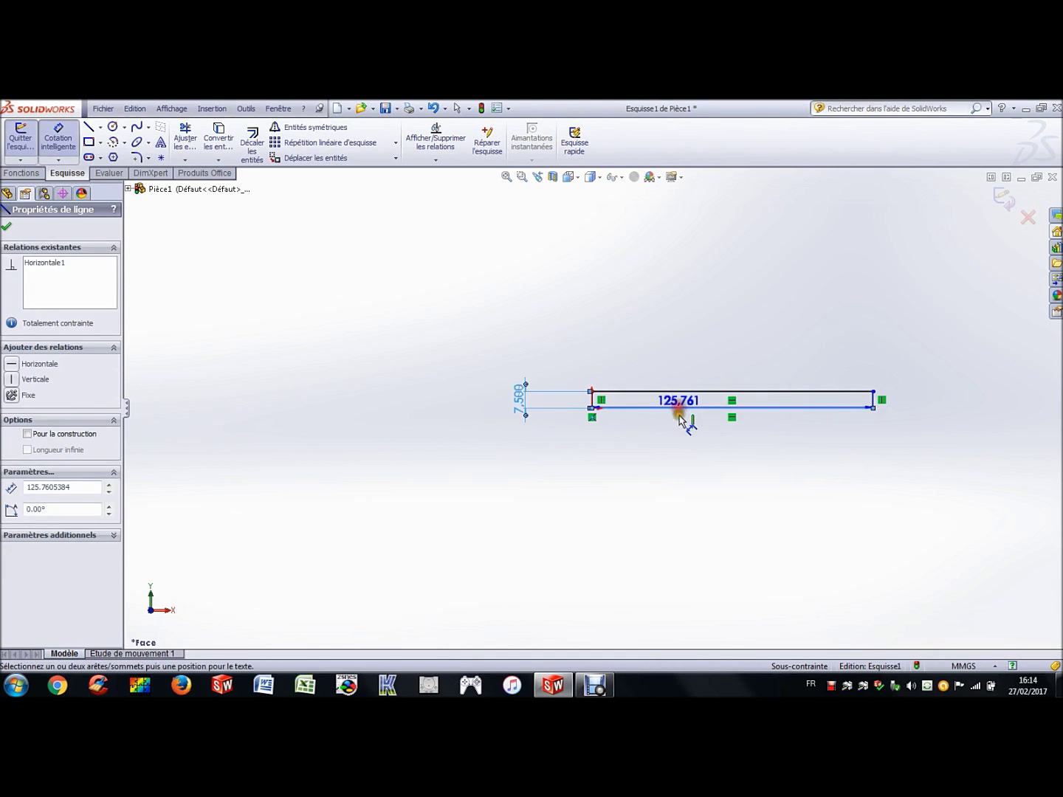
left_click(679, 464)
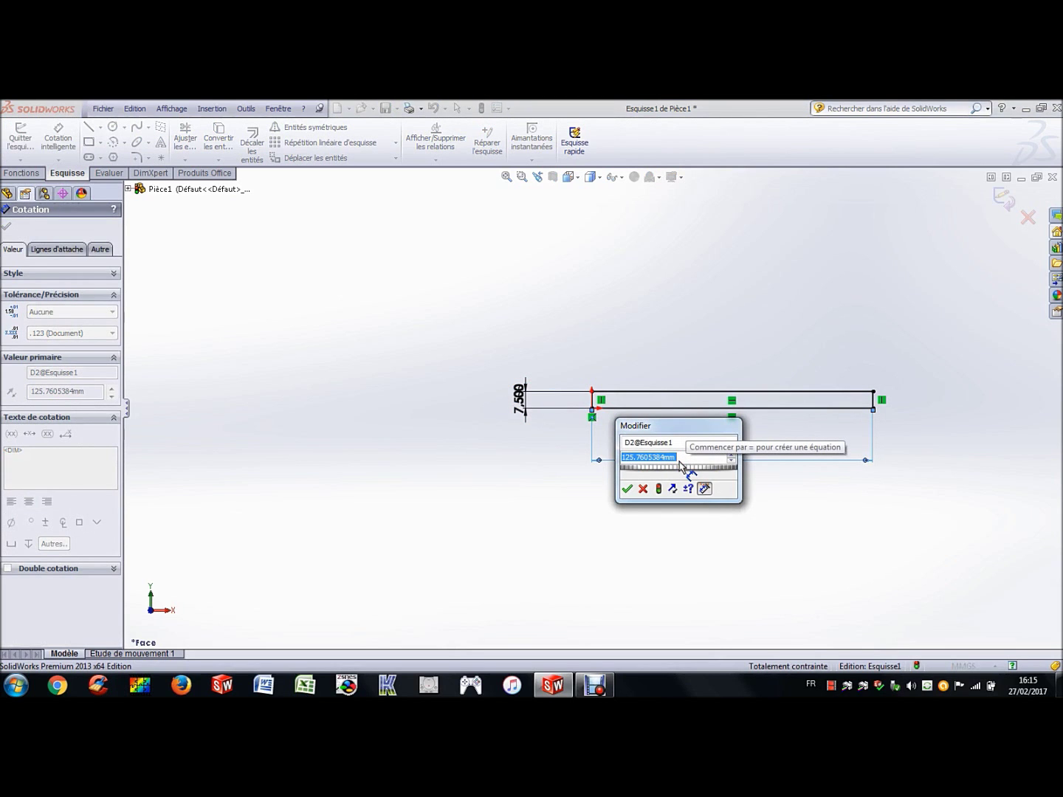
type("40")
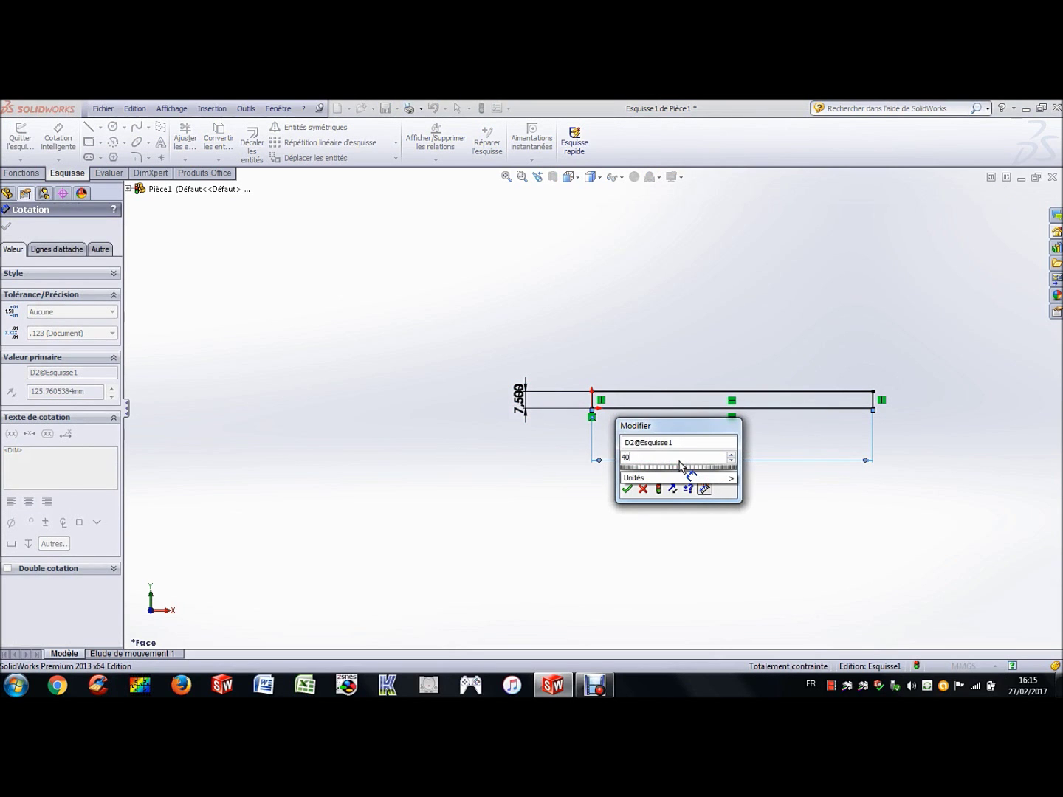
key("Return")
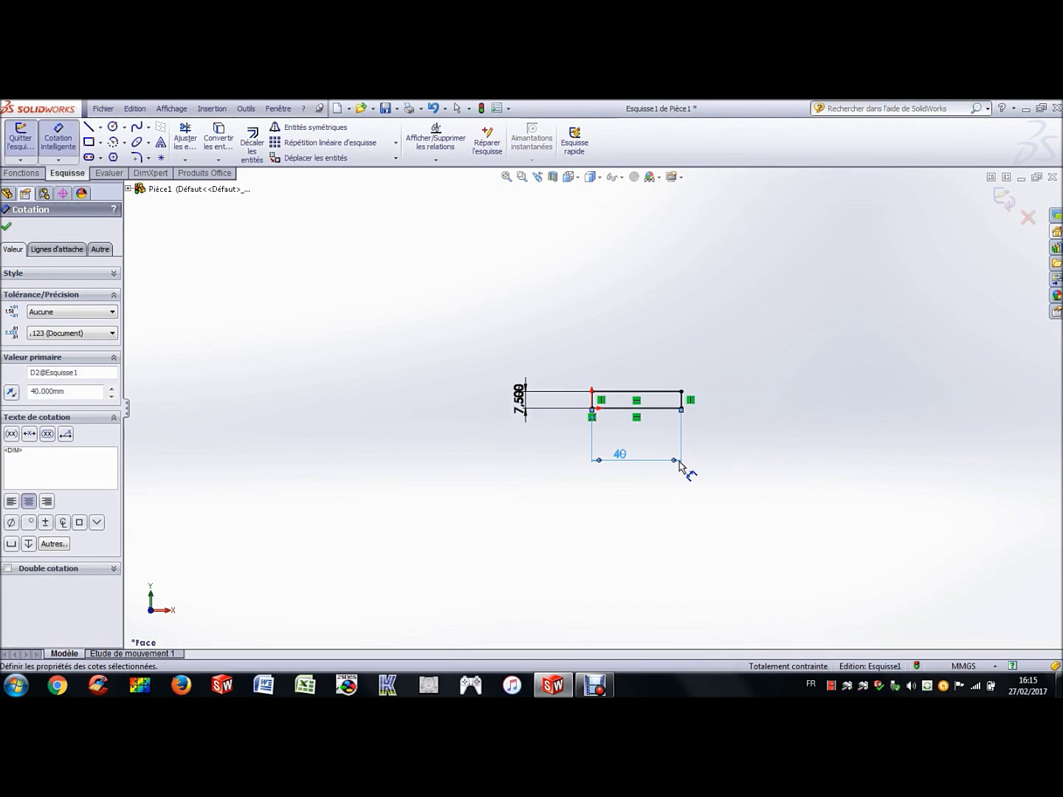
Reposition the length and height dimensions closer to the rectangle
left_click_drag(621, 455, 635, 435)
left_click_drag(527, 402, 572, 402)
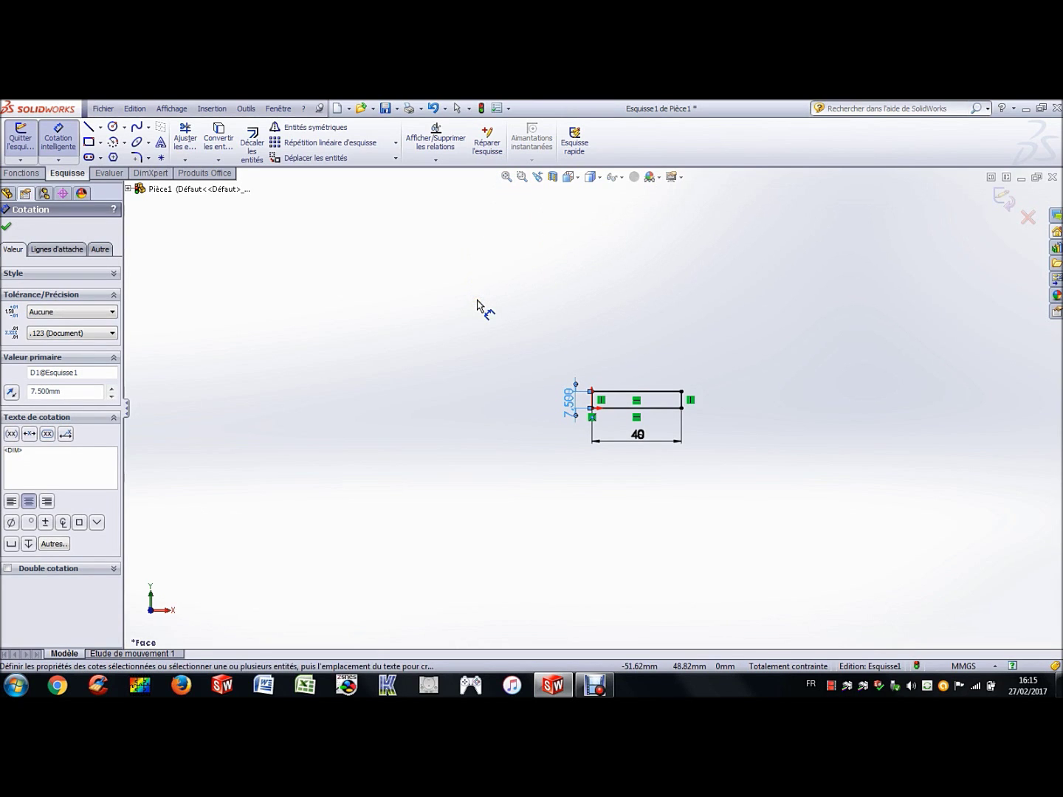
key("Escape")
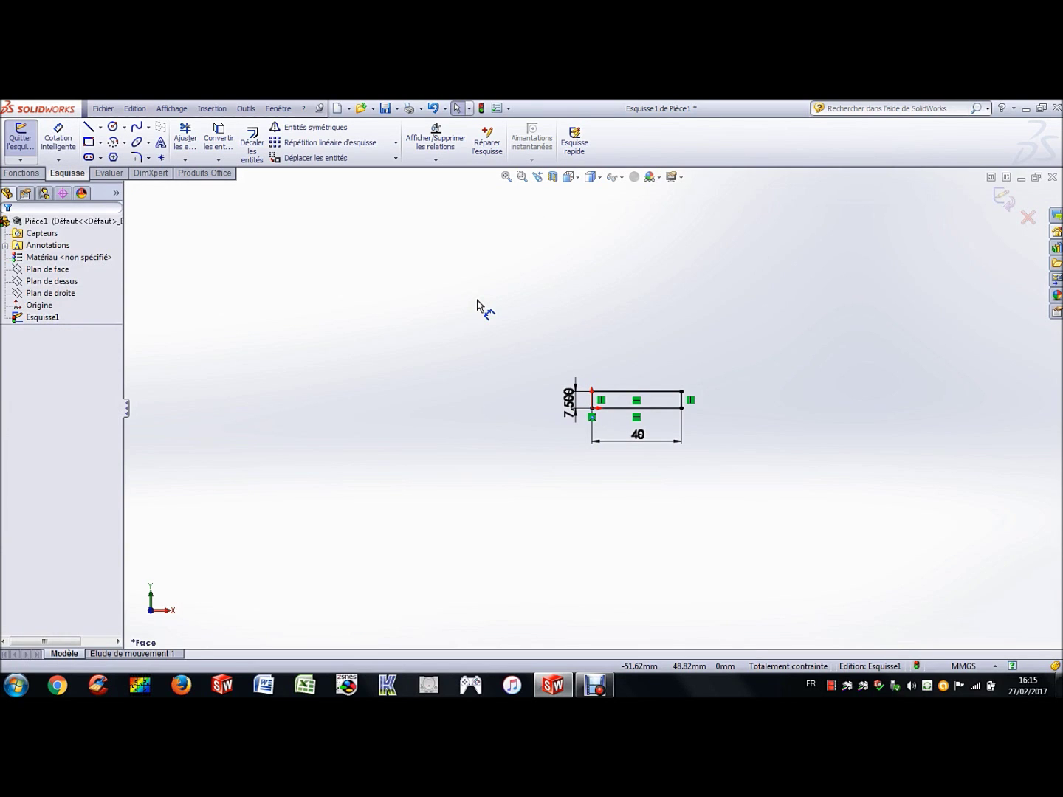
left_click(507, 179)
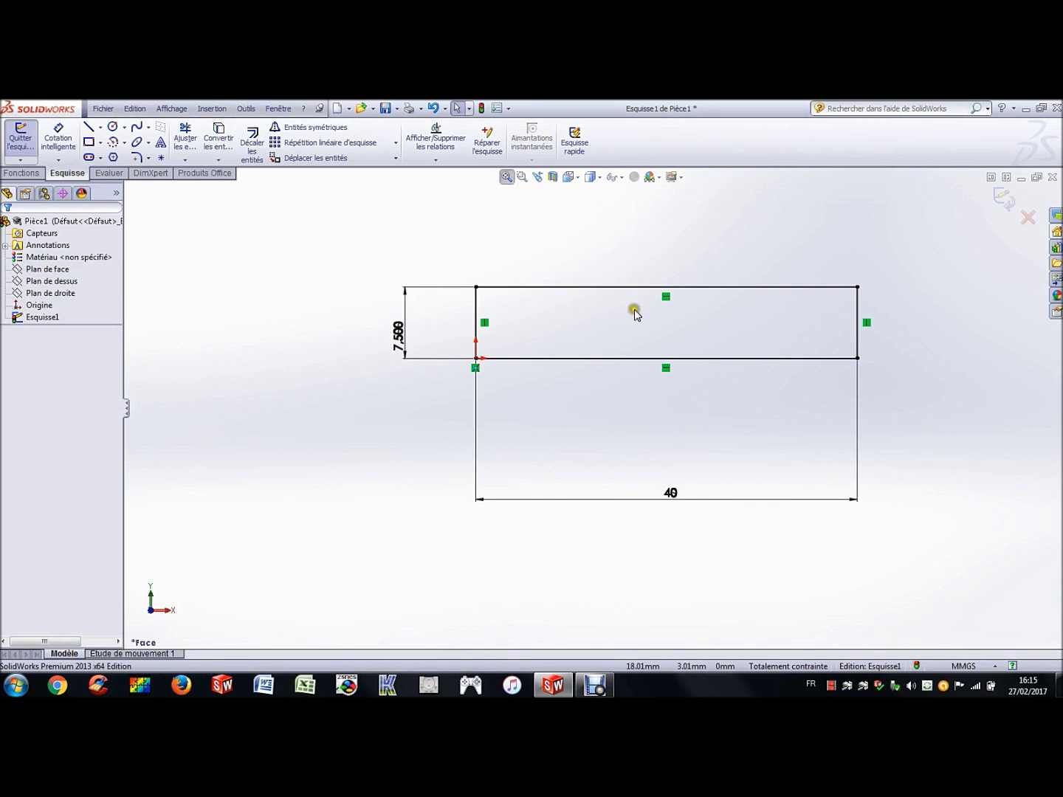
left_click_drag(674, 493, 649, 394)
left_click_drag(397, 336, 442, 317)
left_click(506, 177)
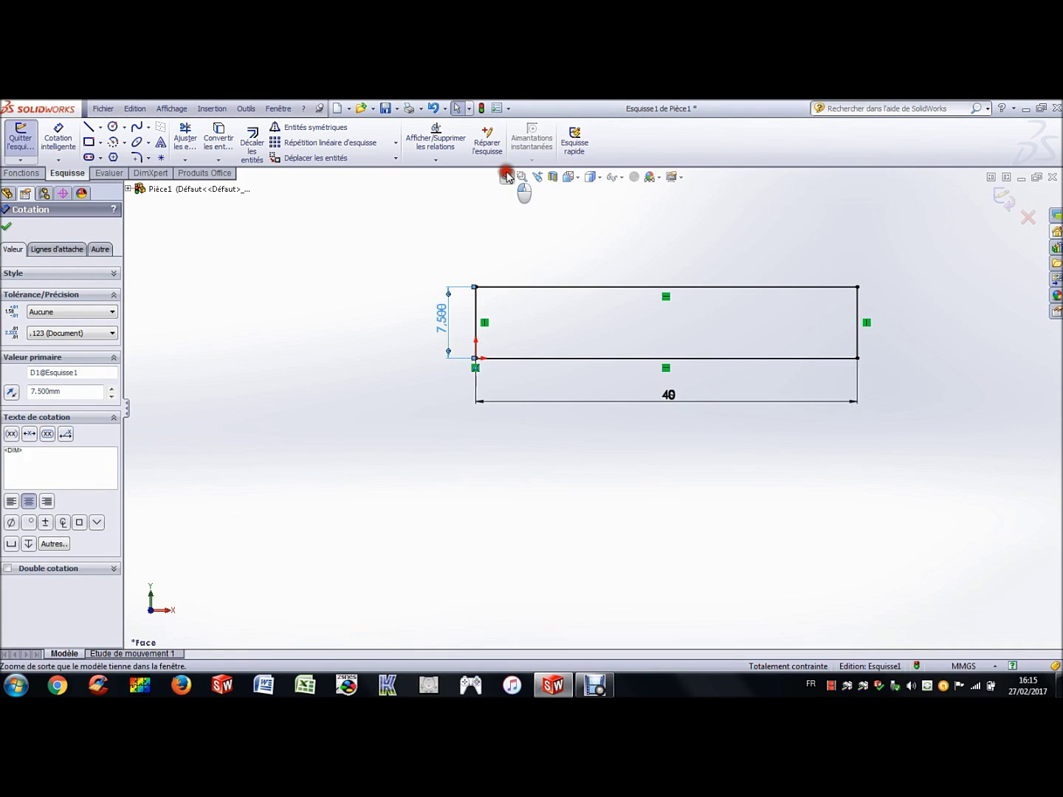
left_click(464, 236)
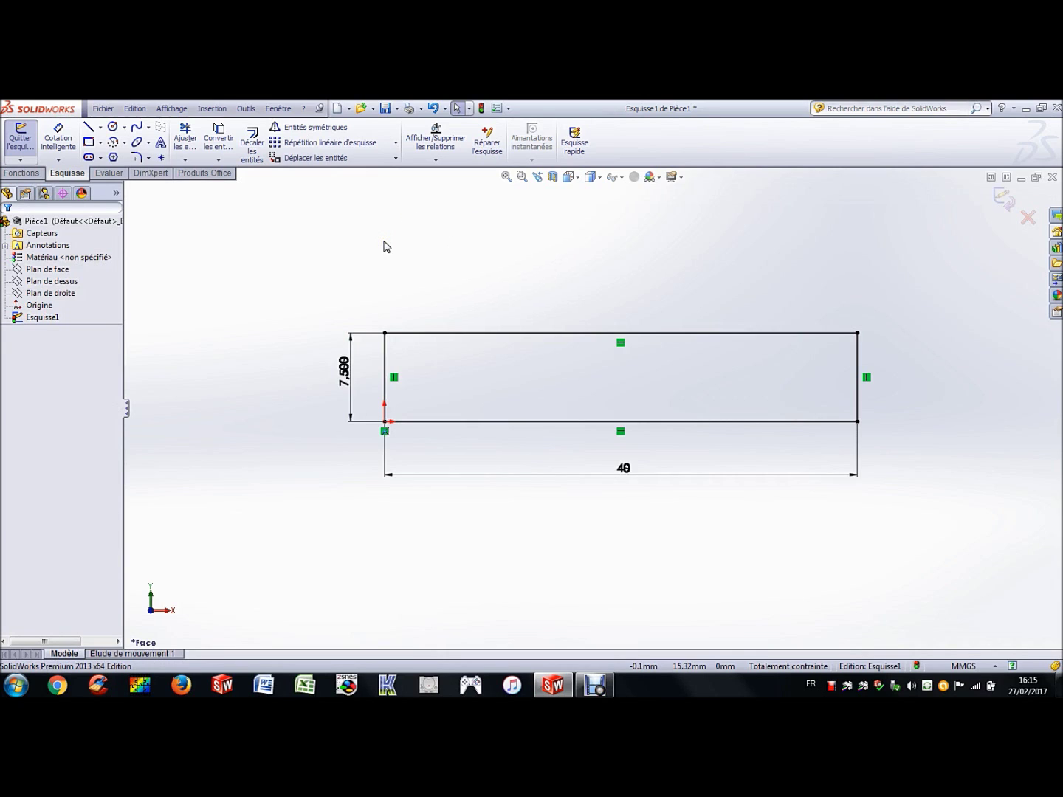
Draw a horizontal construction line from the origin along the rectangle's bottom edge, extending beyond its lower-right corner
left_click(95, 130)
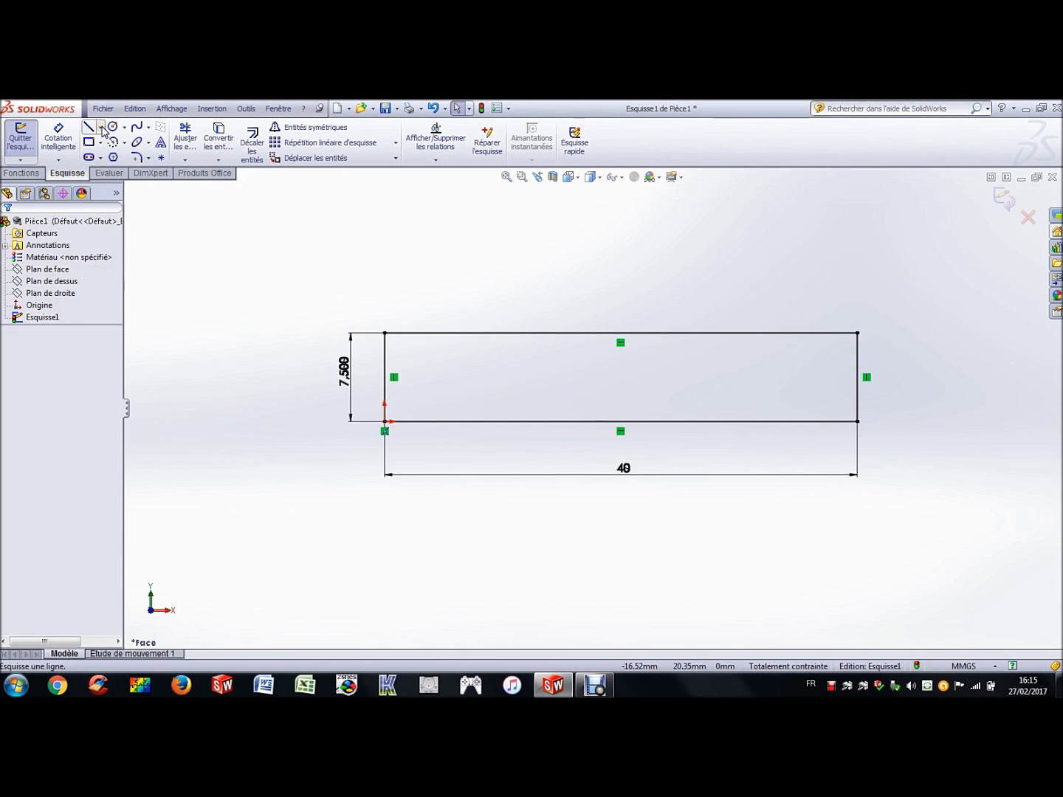
left_click(101, 127)
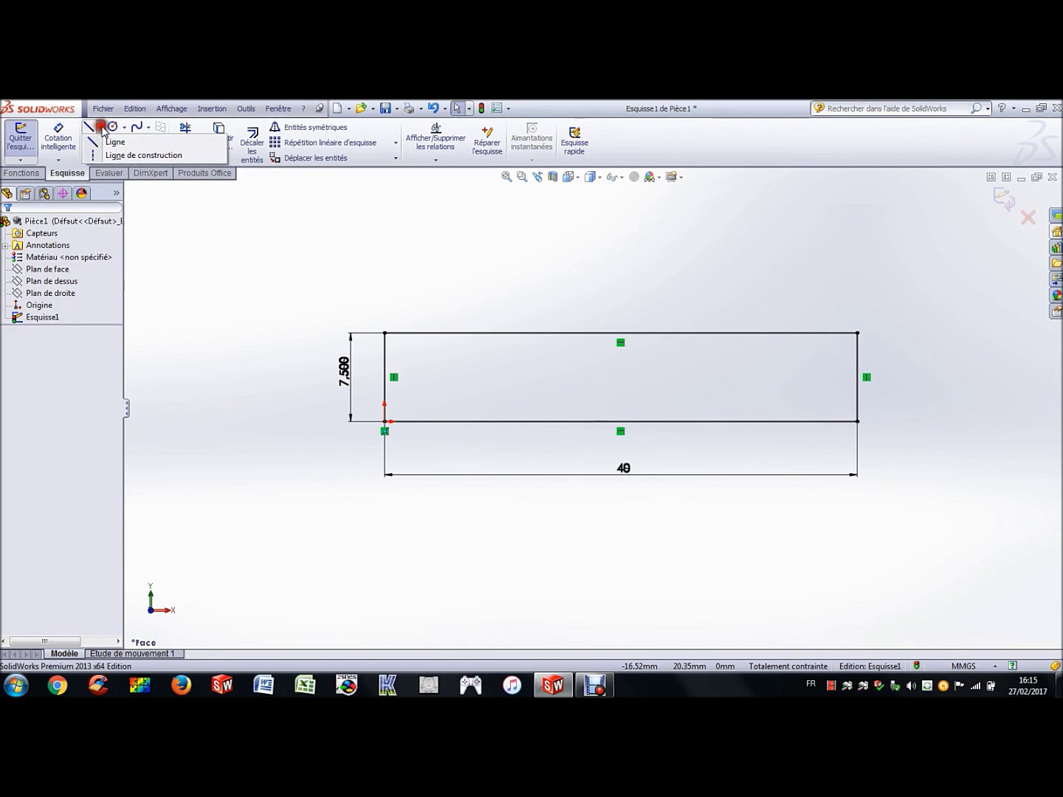
left_click(128, 160)
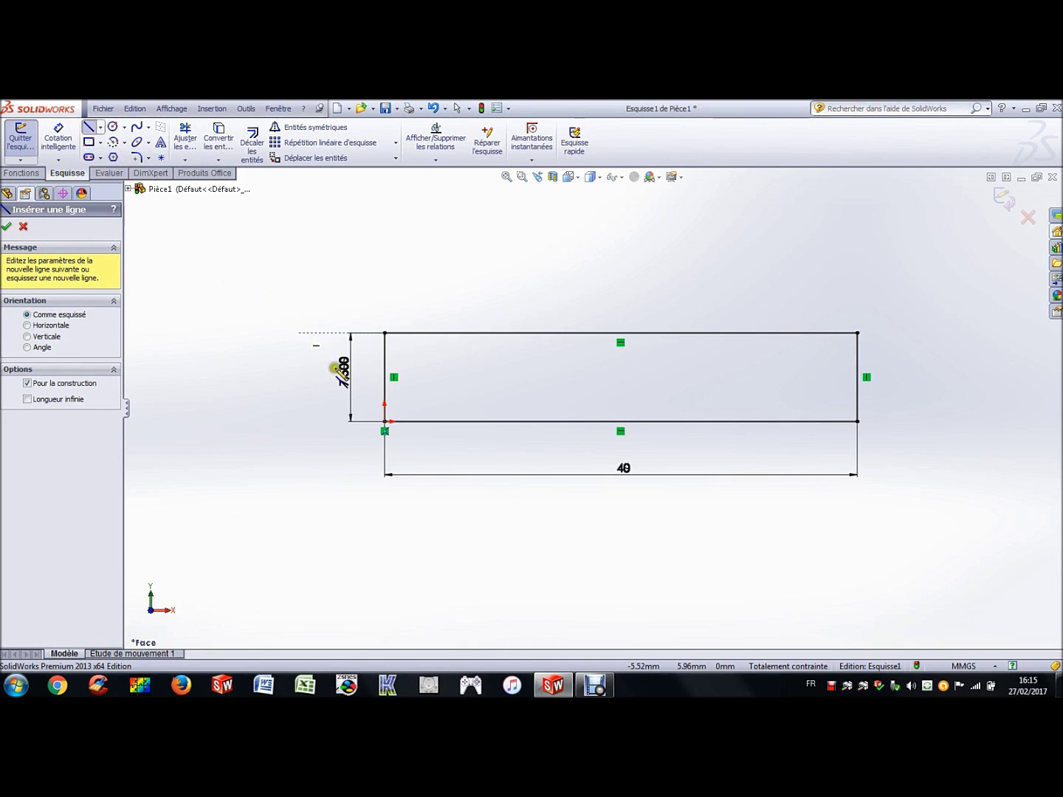
left_click(384, 421)
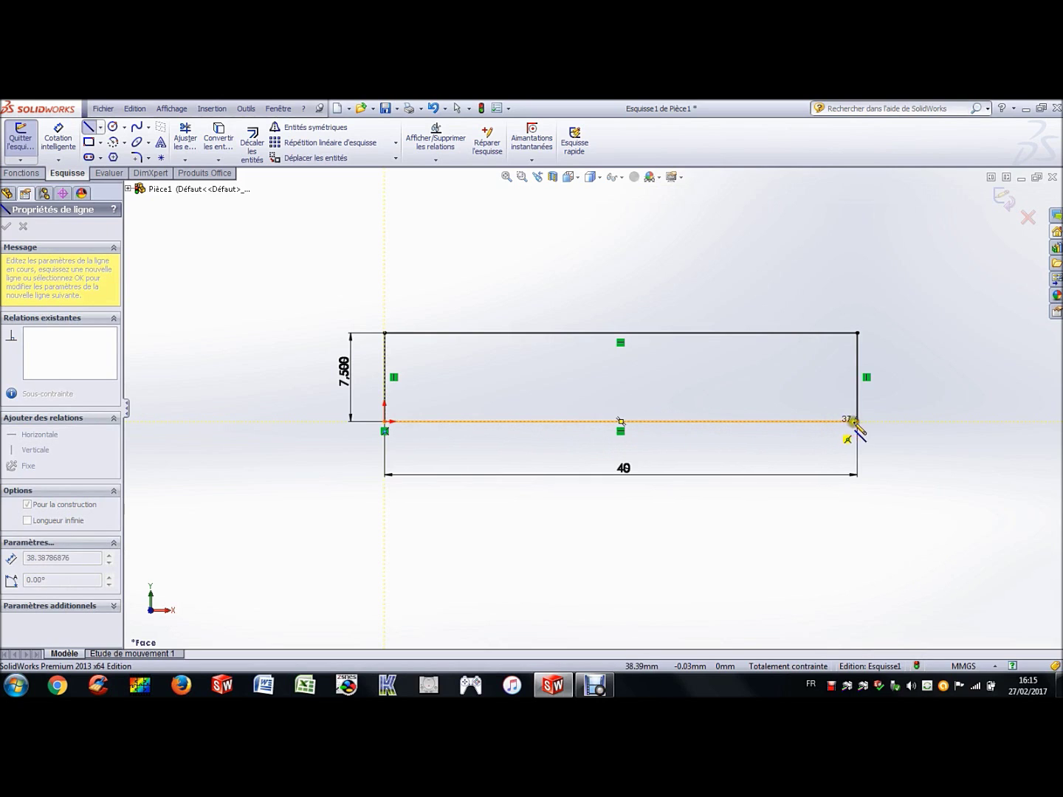
left_click(996, 421)
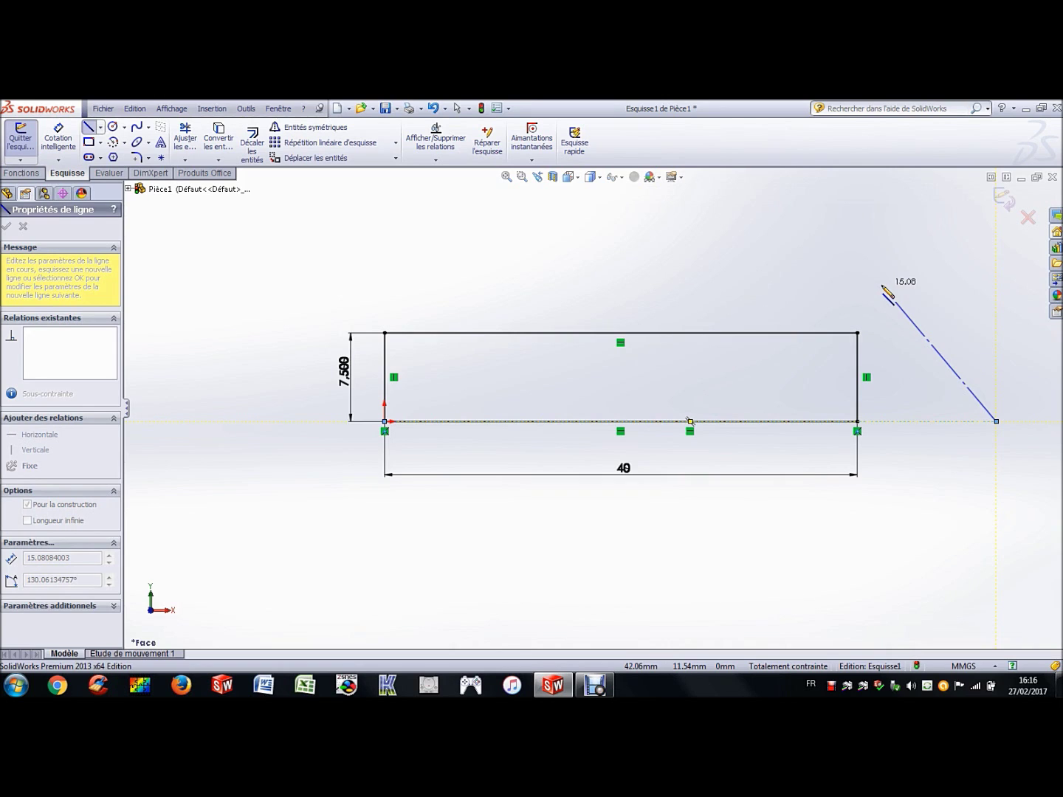
key("Escape")
key("Escape")
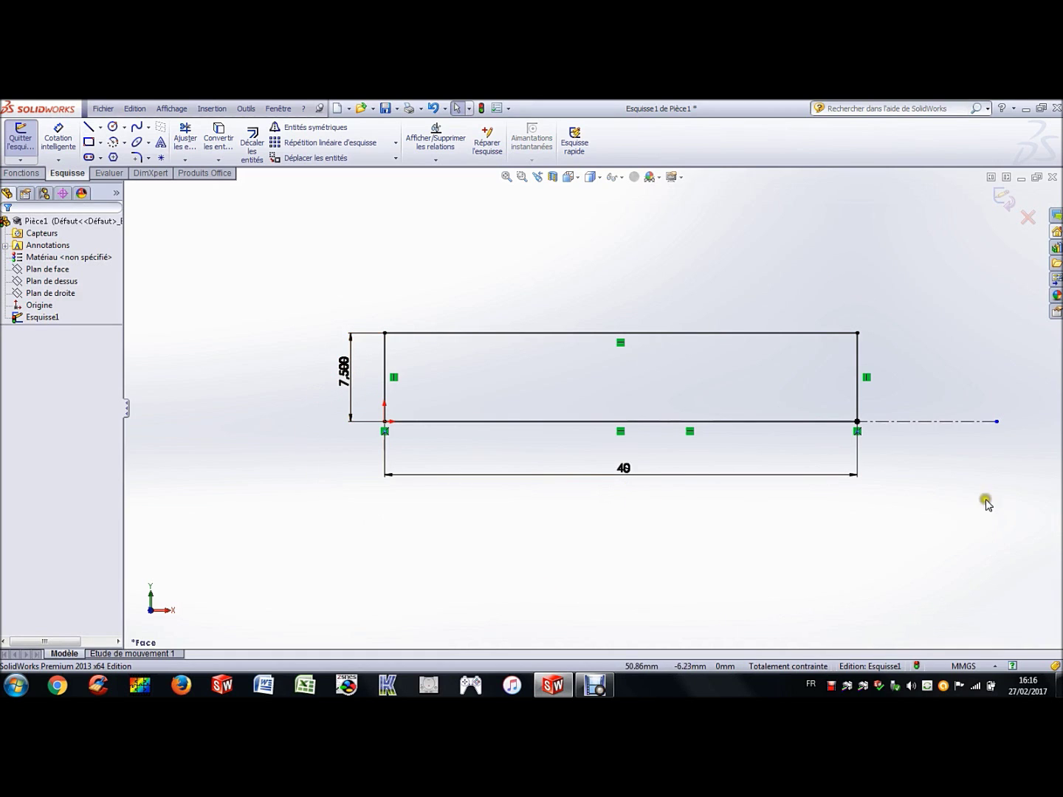
left_click(944, 452)
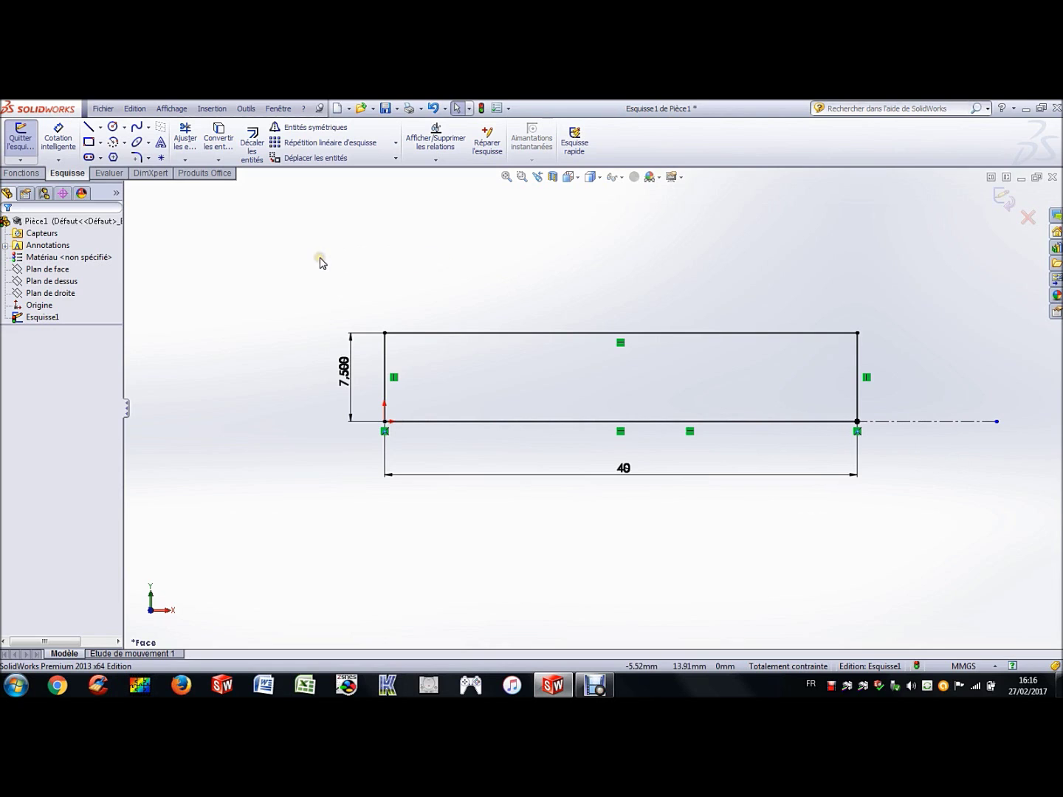
Create a blind (Borgne) revolved boss of the rectangle, 360° around the construction line
left_click(22, 174)
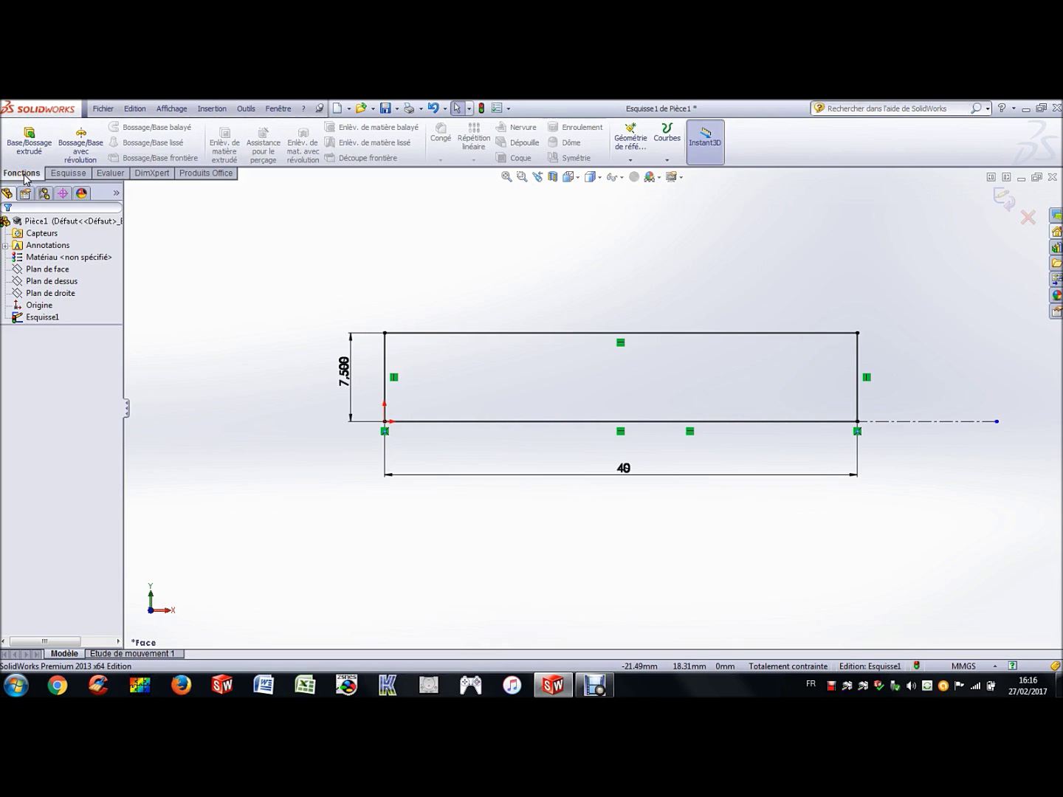
left_click(81, 143)
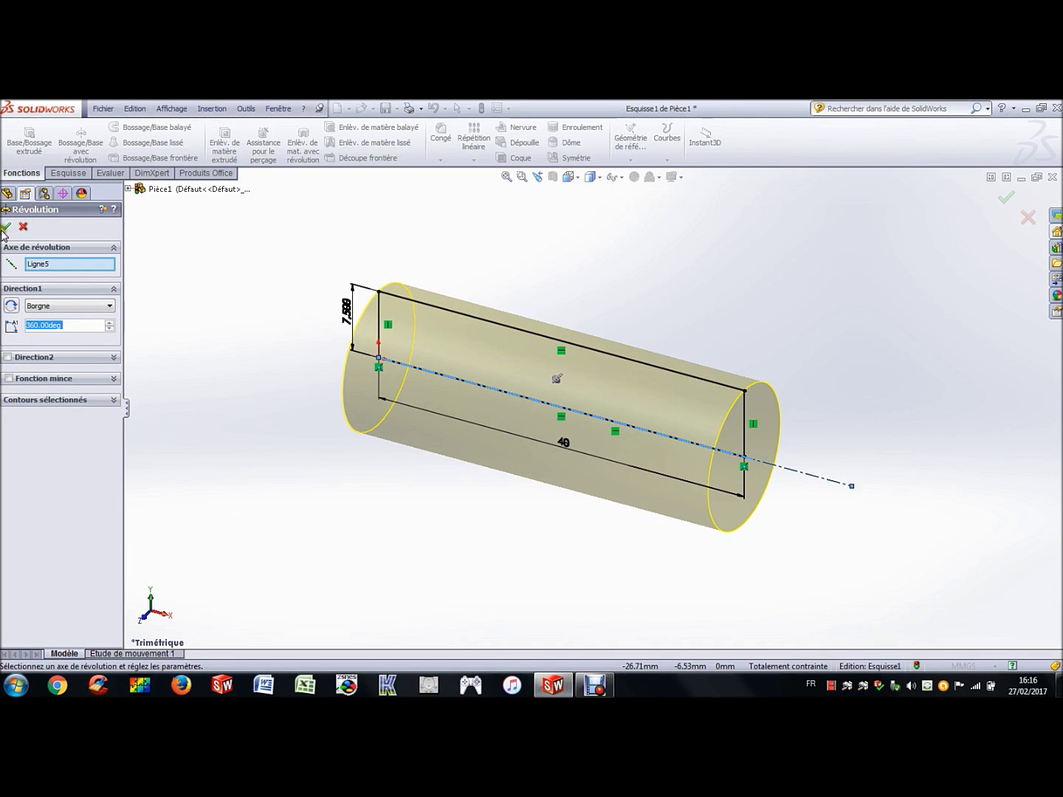
left_click(191, 264)
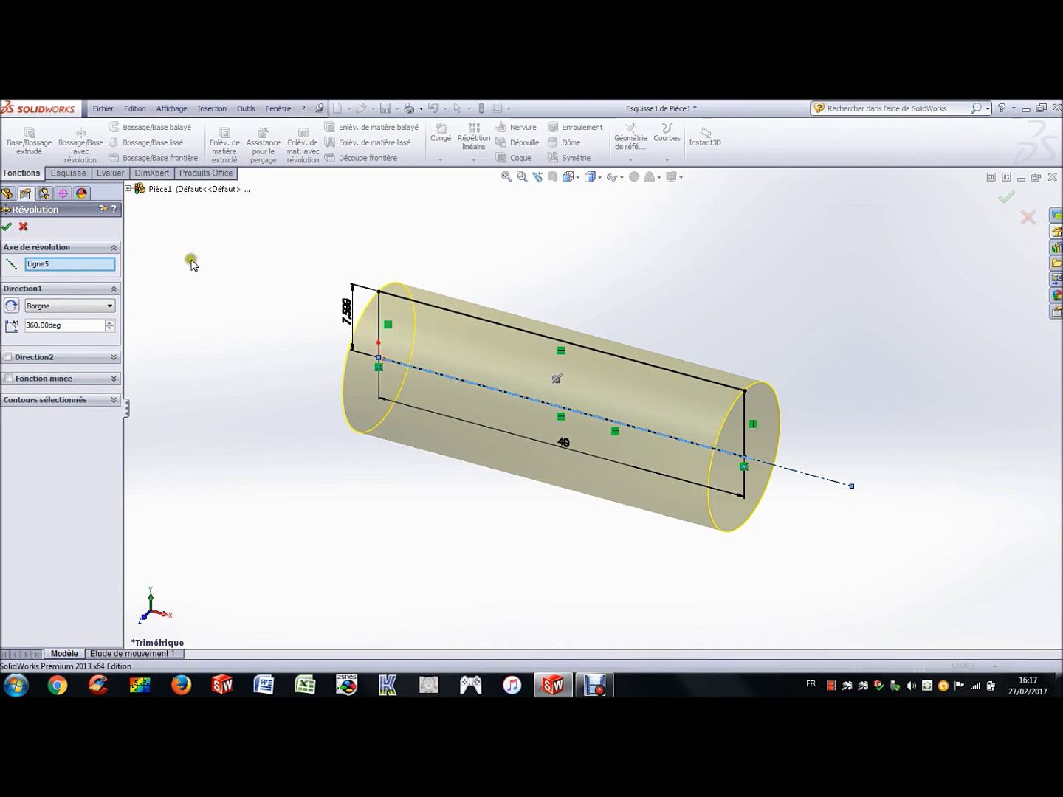
Accept the revolved boss and color the whole part pure blue from the standard color palette
right_click(240, 265)
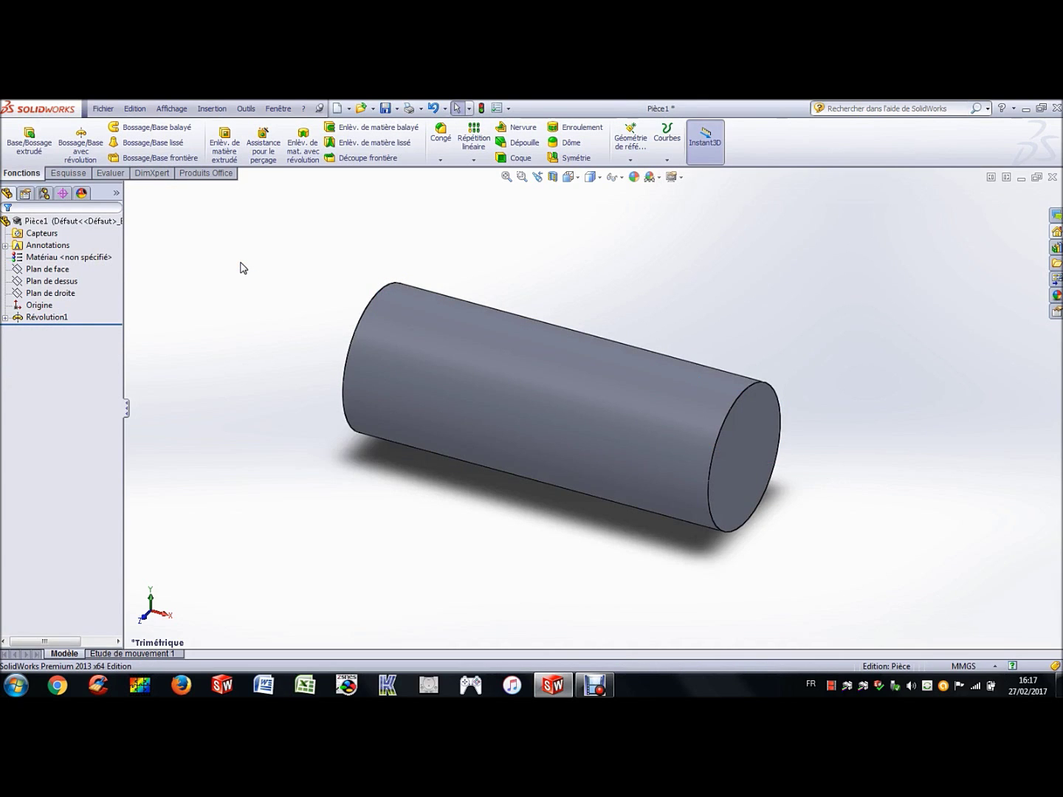
left_click(243, 258)
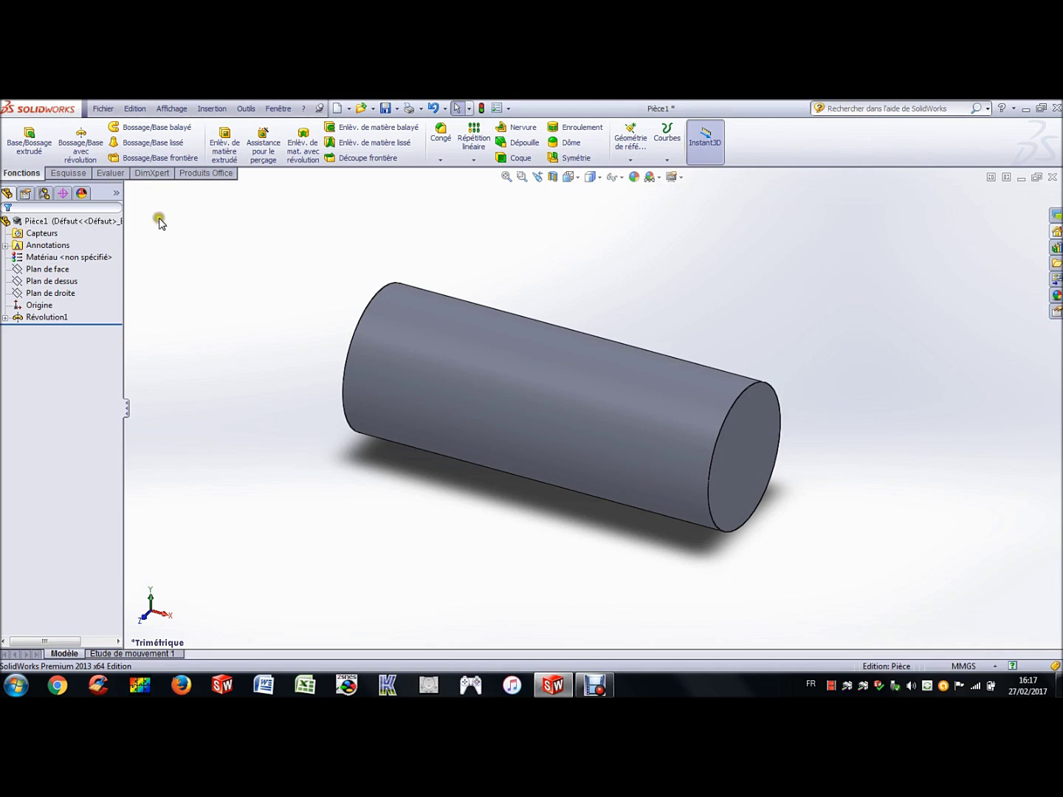
right_click(61, 223)
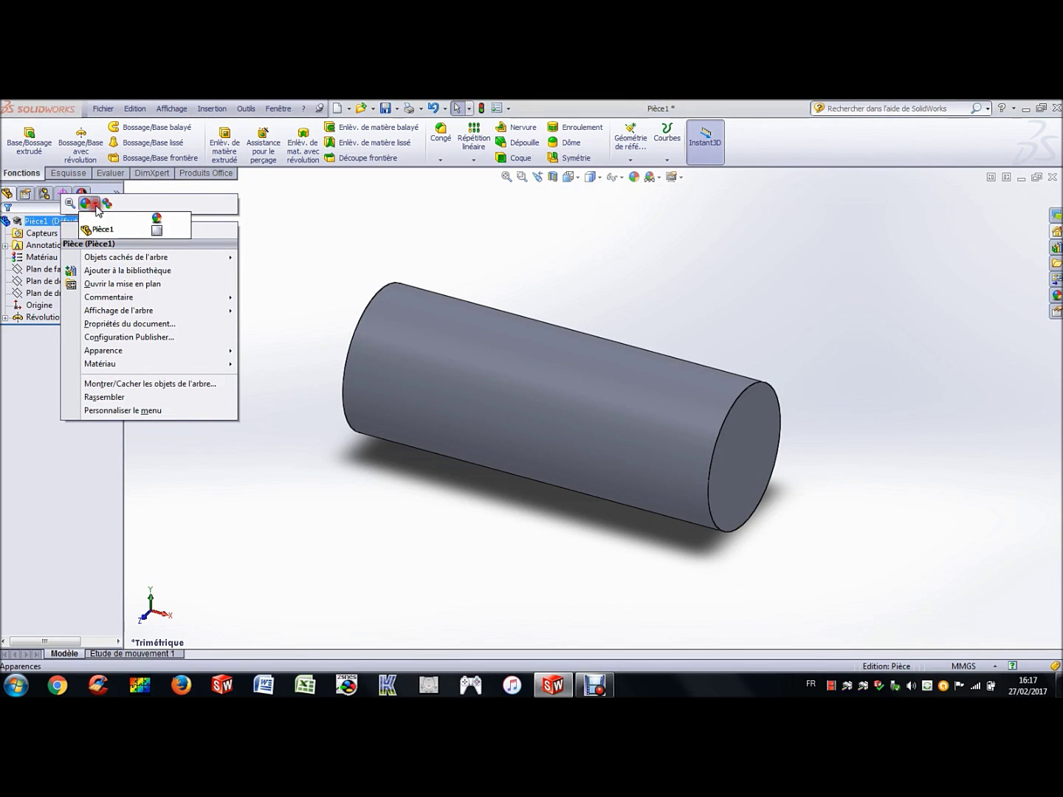
left_click(86, 203)
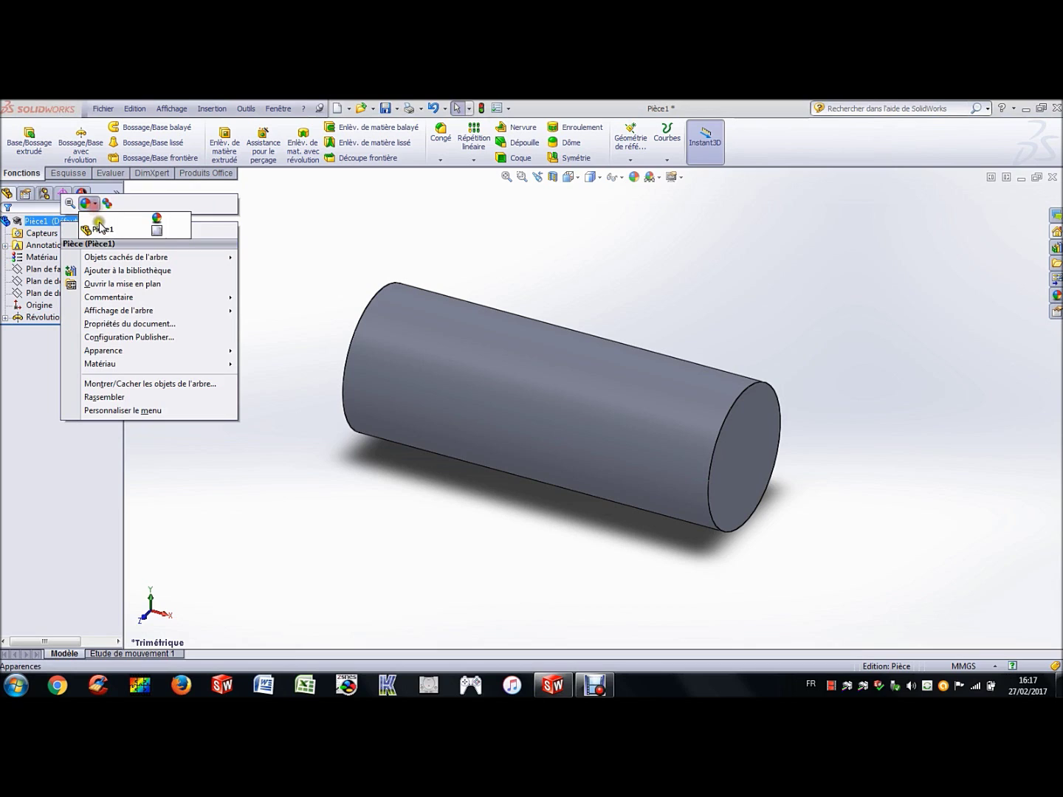
left_click(156, 230)
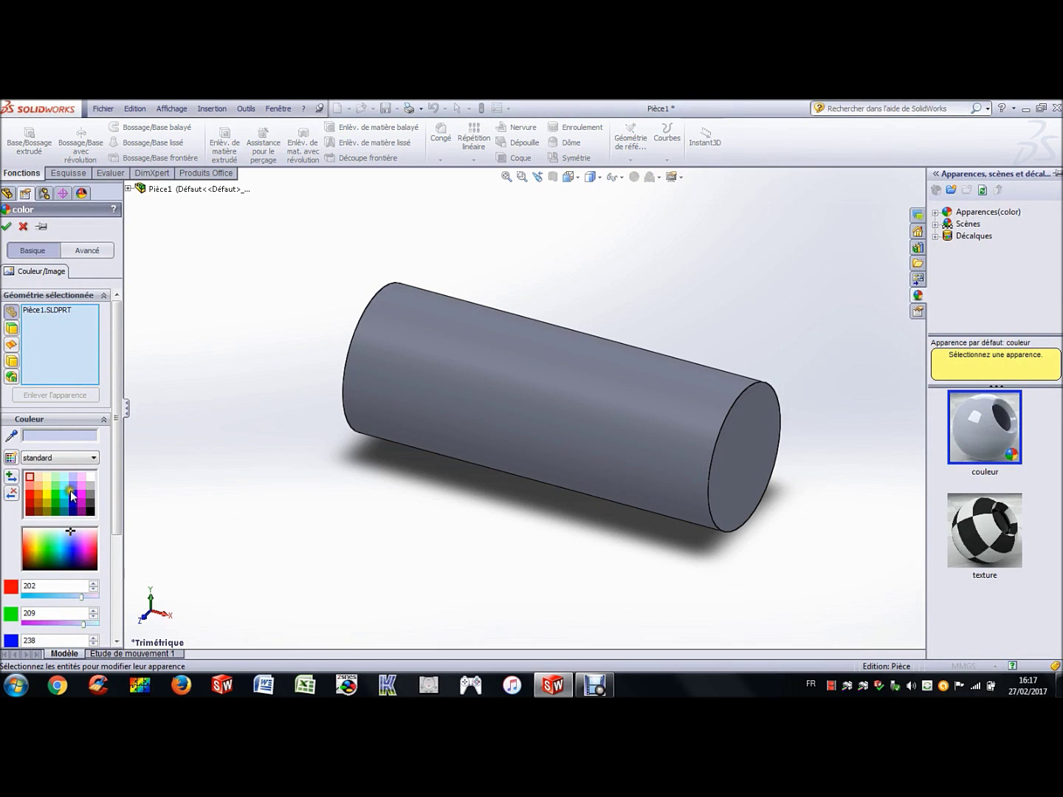
left_click(72, 493)
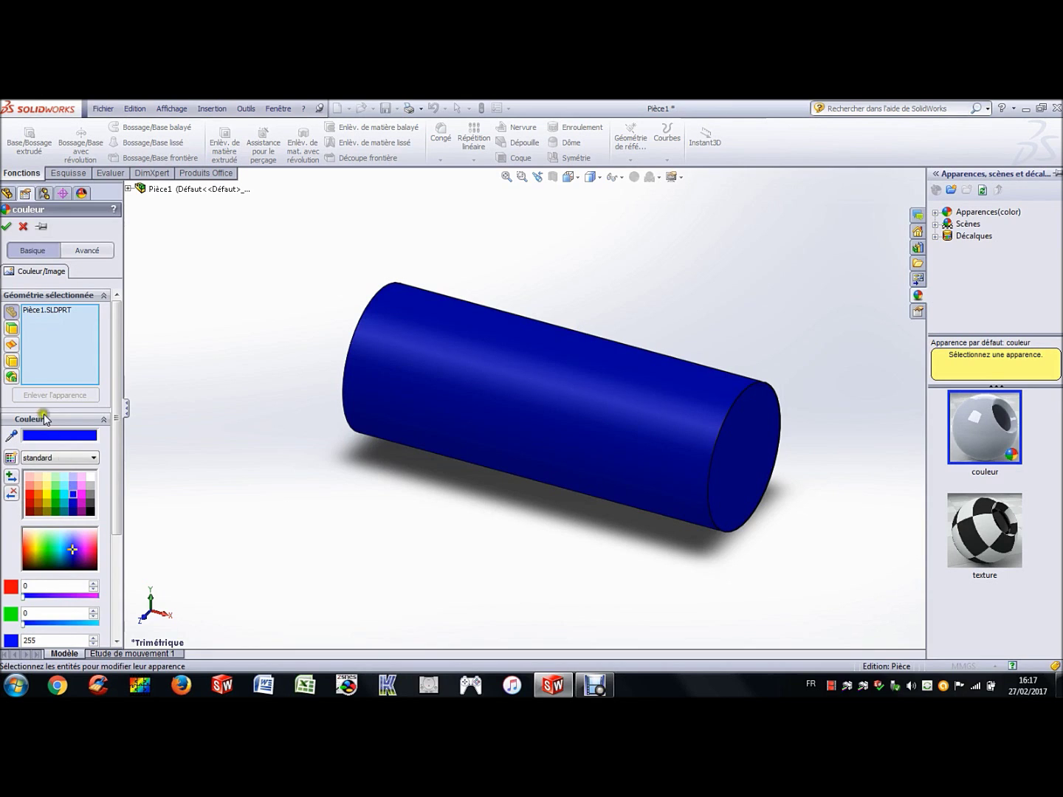
left_click(6, 226)
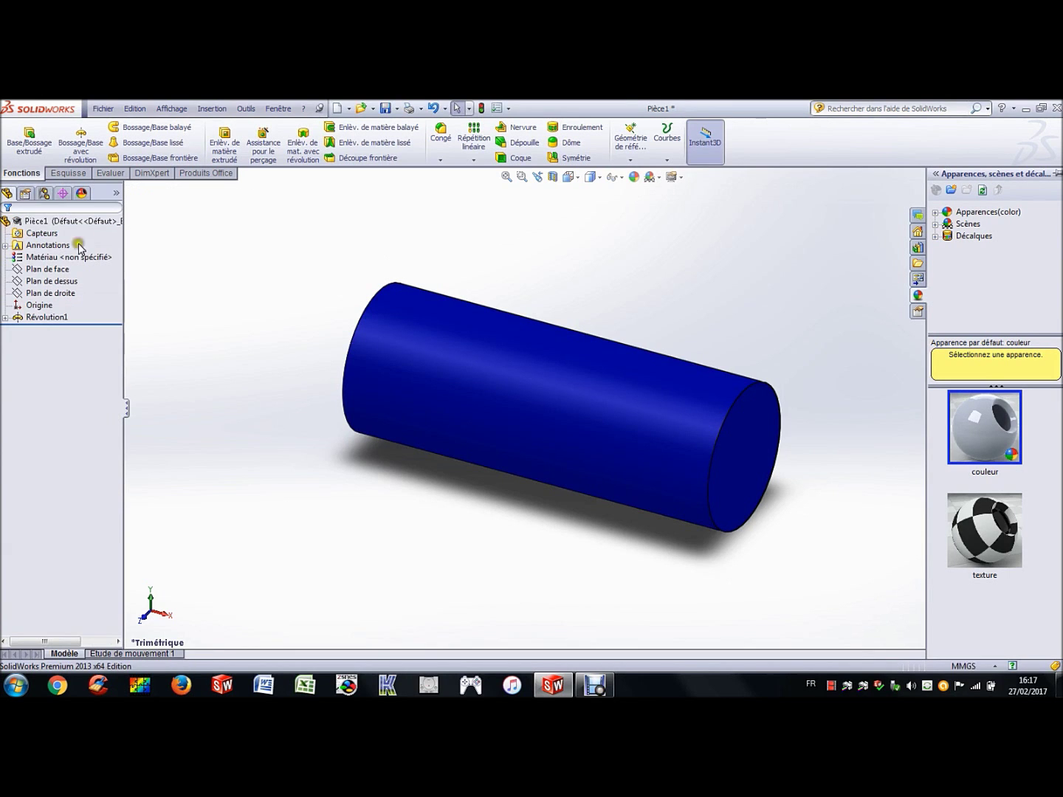
Examine the blue cylinder at different zoom levels and rotation angles, finishing with the whole model fitted in view
left_click(507, 178)
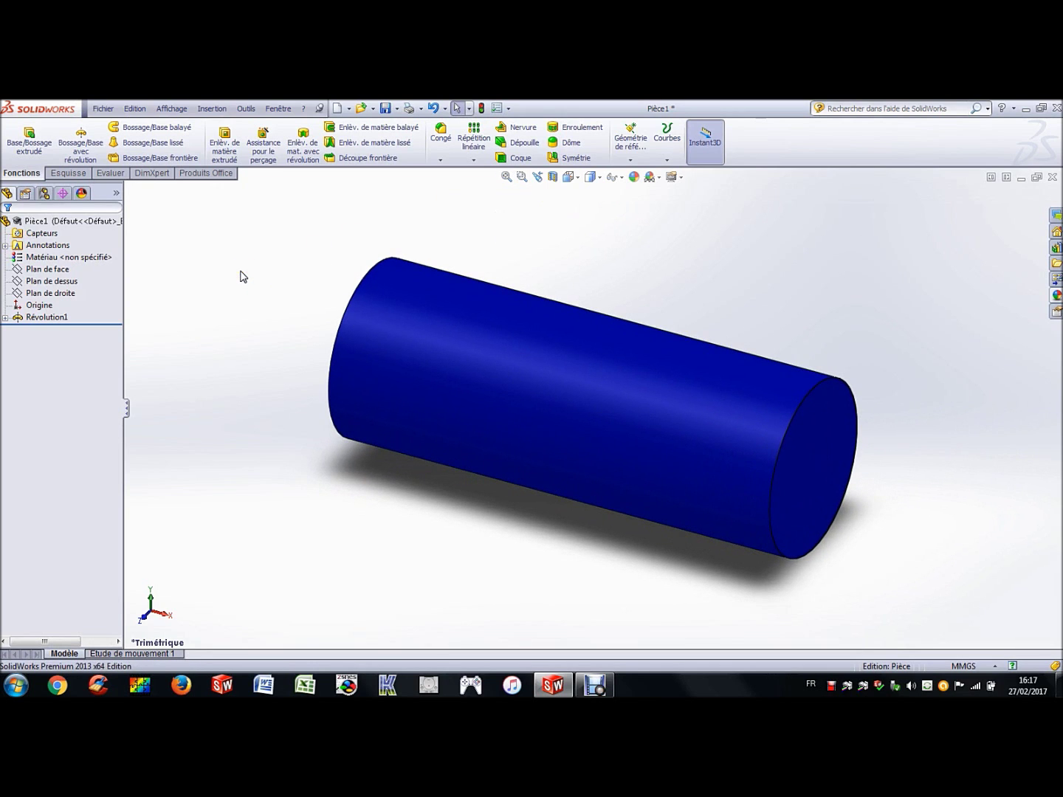
key("z")
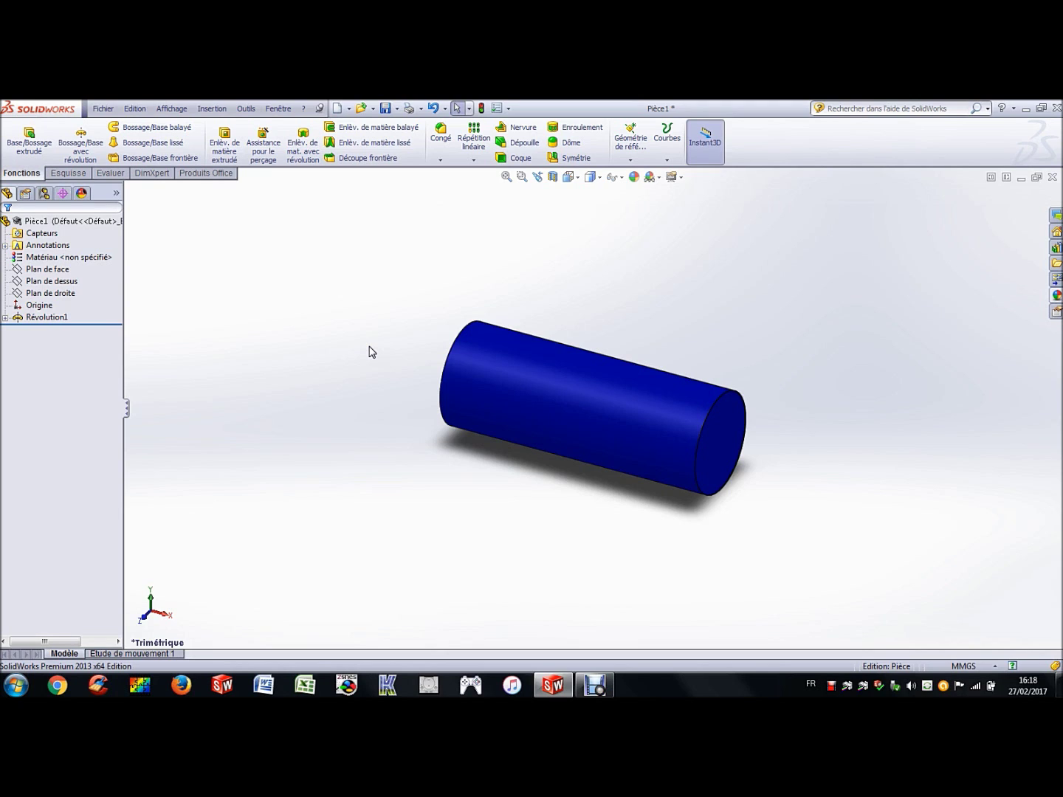
scroll(371, 353, "down", 1)
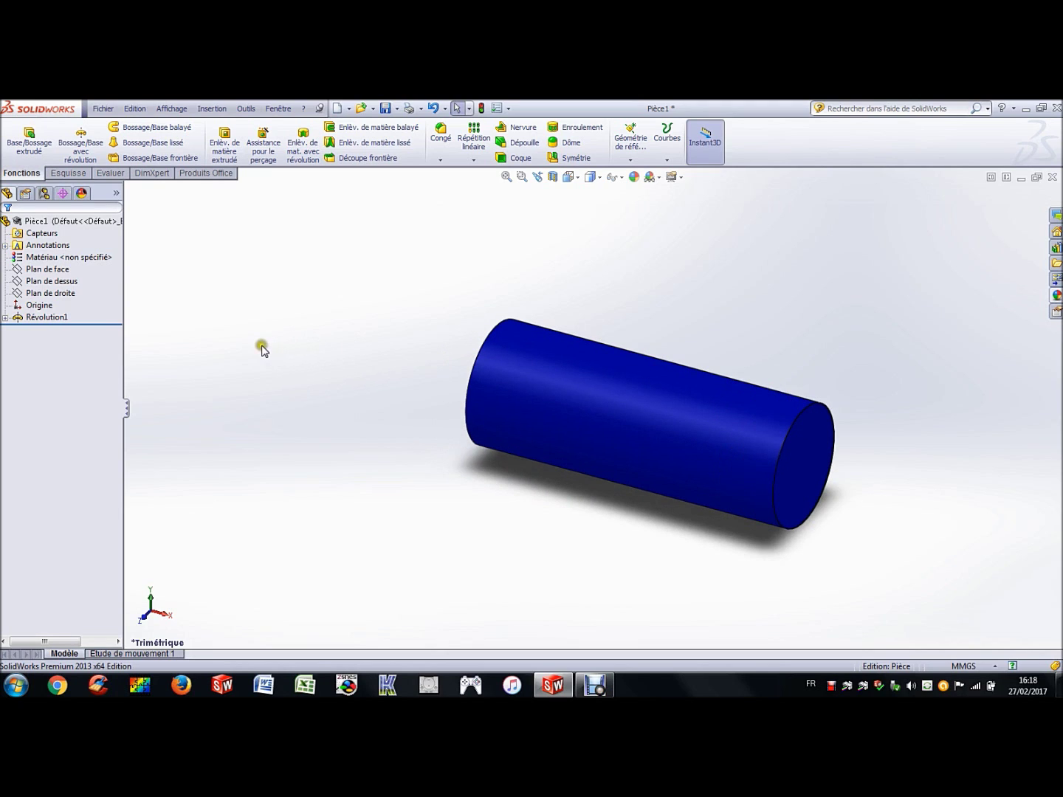
key("Left")
key("Left")
key("Left")
key("Left")
key("Left")
key("Left")
key("Left")
key("Left")
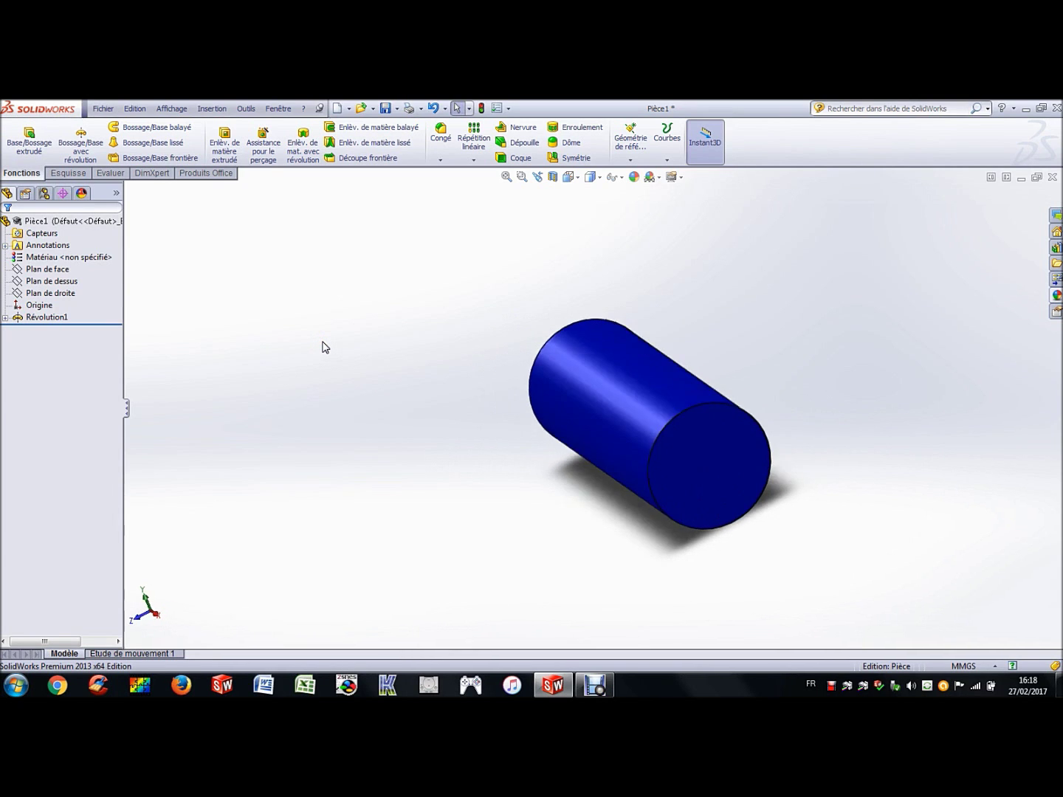
key("Left")
key("Left")
key("Left")
key("Left")
key("Left")
key("Left")
key("Left")
key("Left")
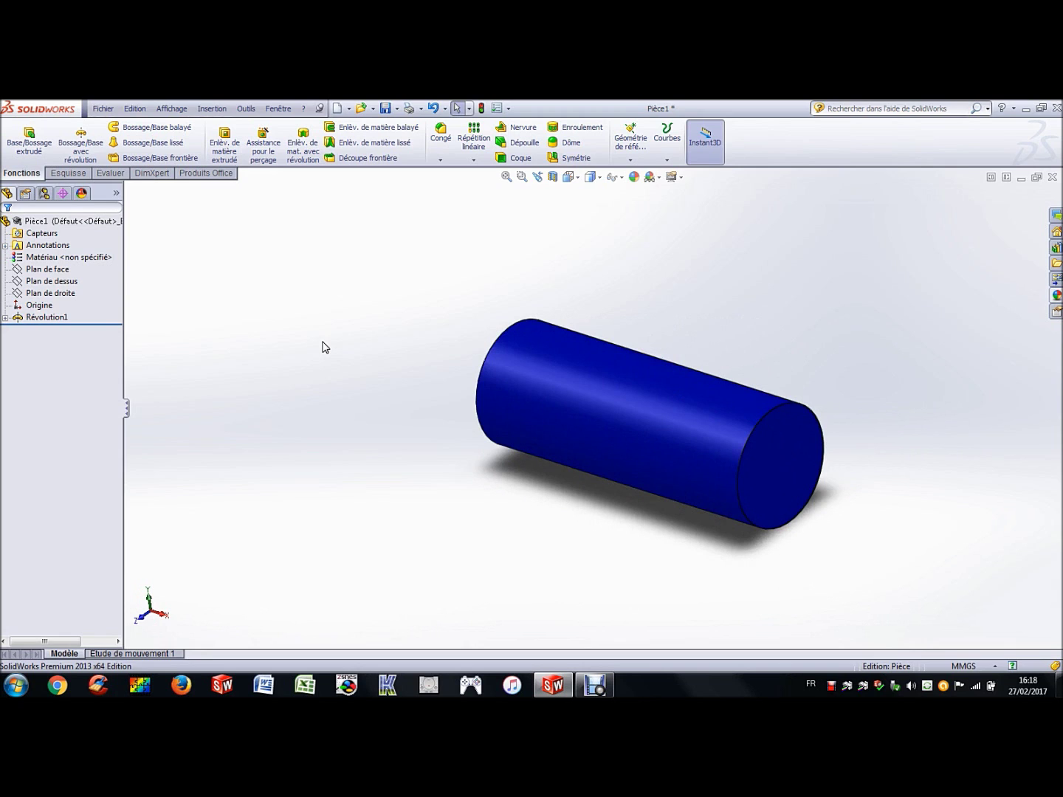
left_click(505, 177)
left_click(403, 195)
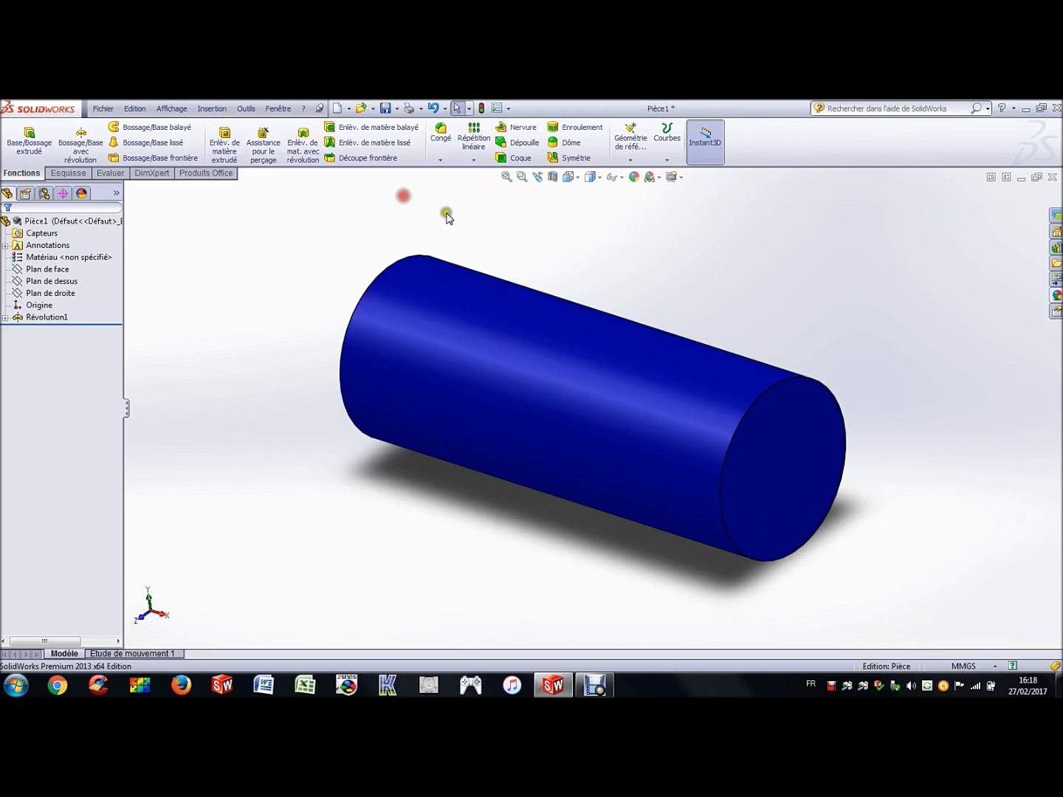
left_click(515, 221)
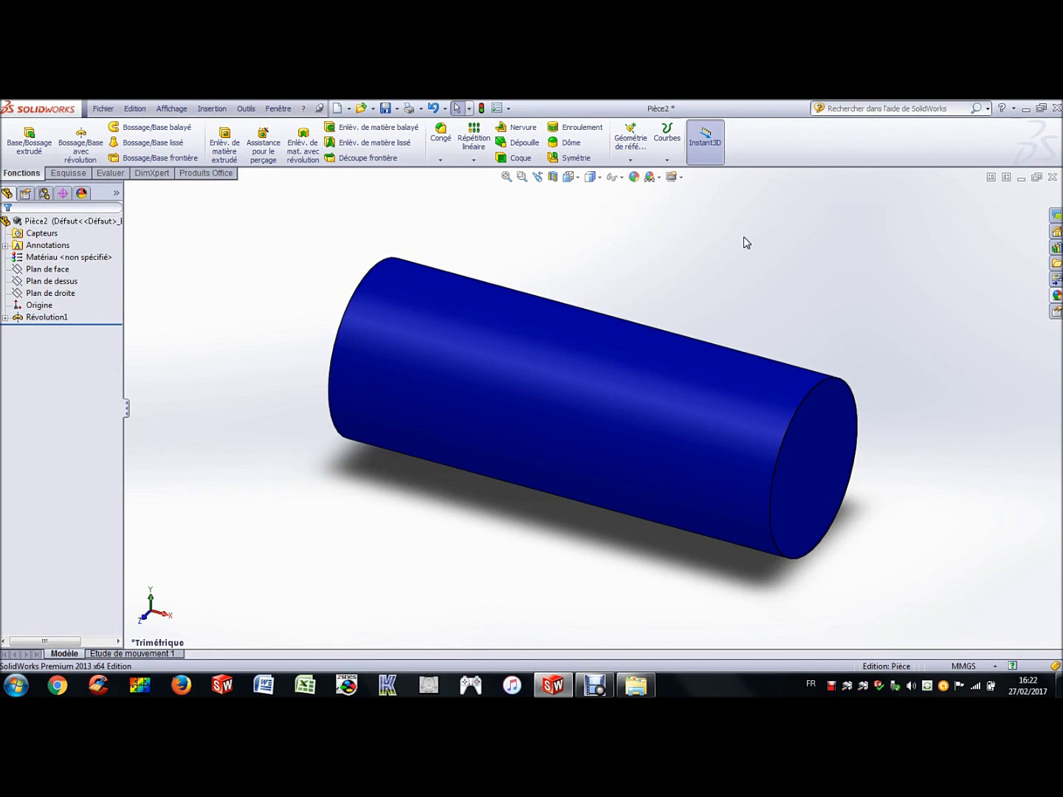
Save the part in the desktop's TP 01 folder, naming the file Cylindre_ followed by the author's surname
left_click(386, 109)
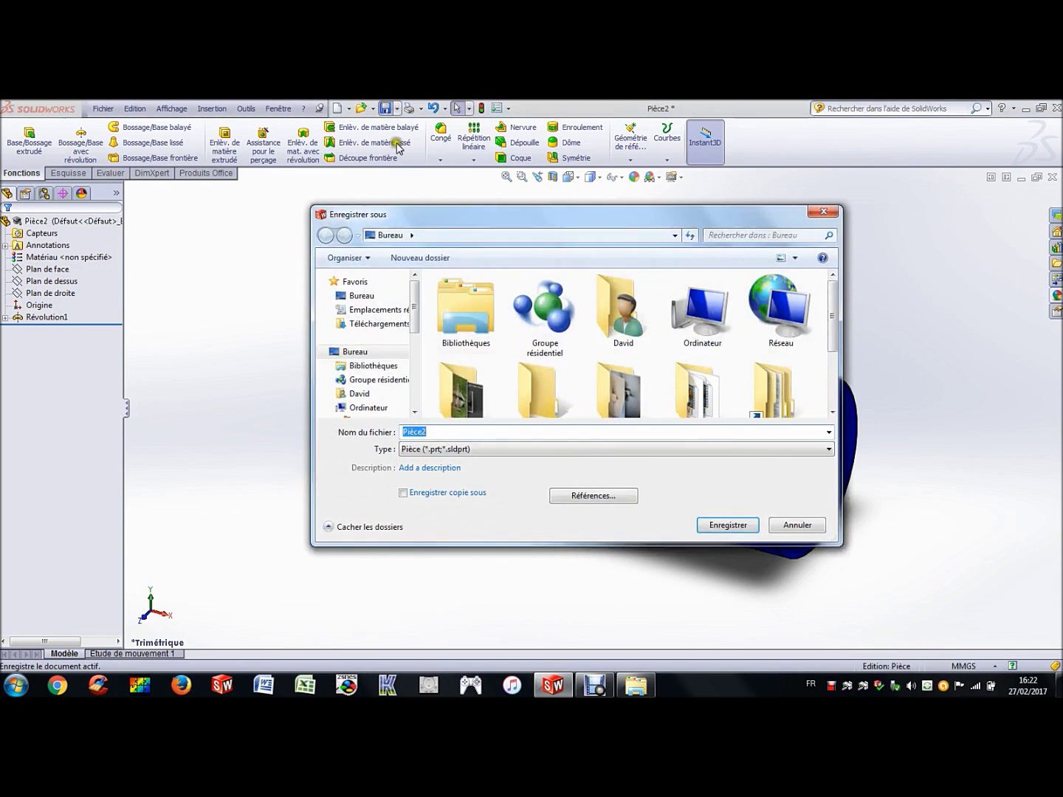
left_click(363, 295)
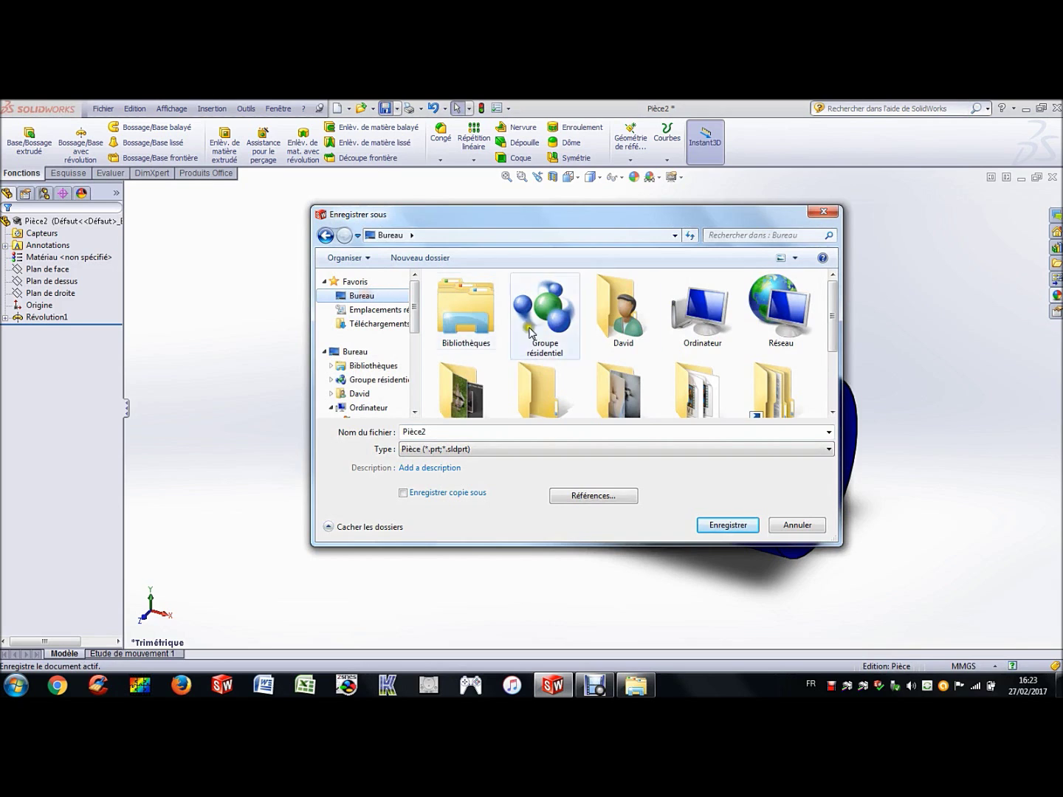
scroll(831, 354, "down", 3)
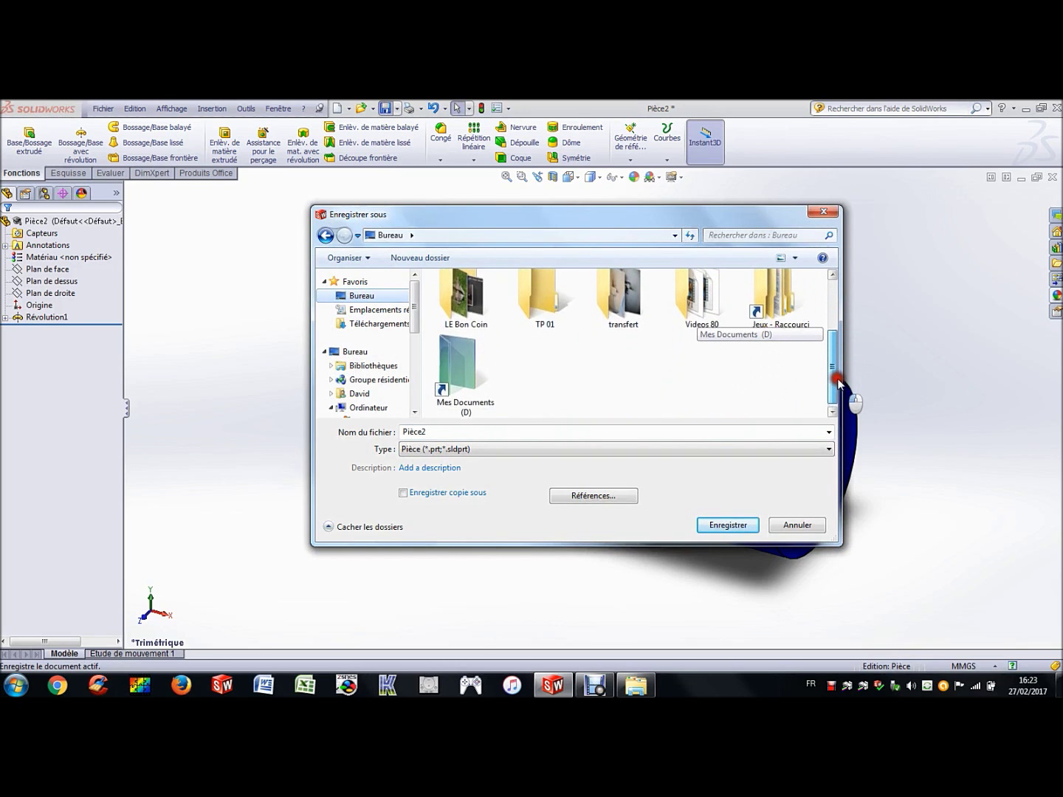
double_click(546, 317)
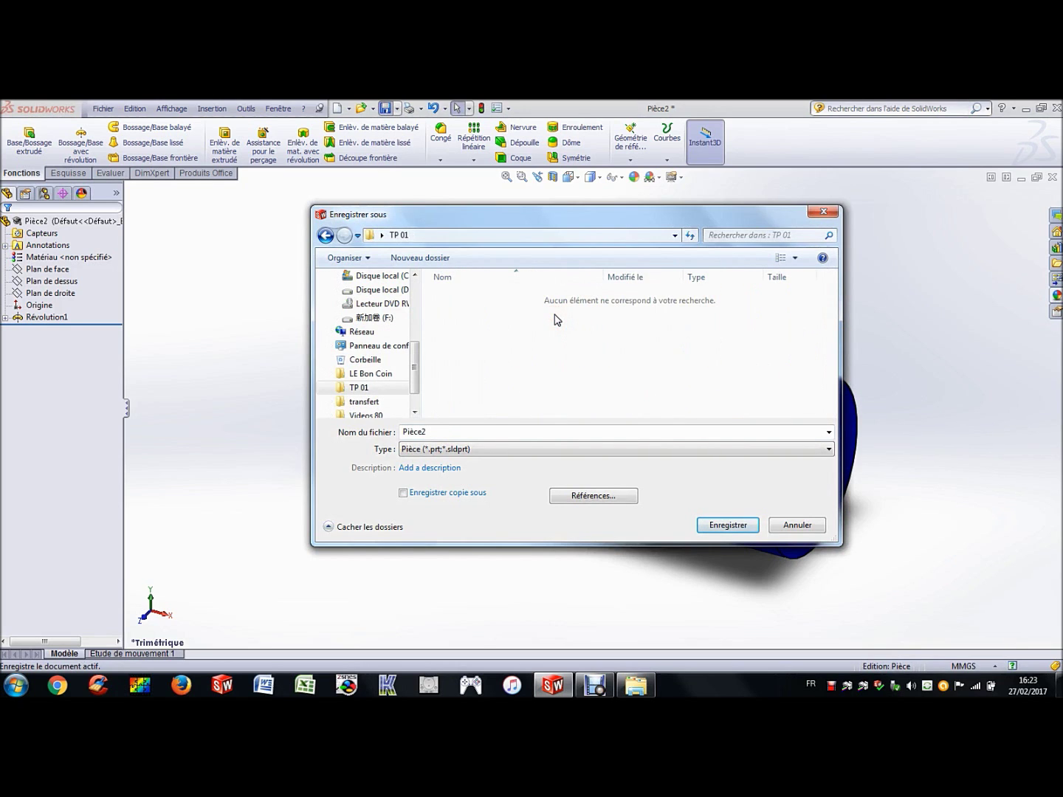
double_click(436, 431)
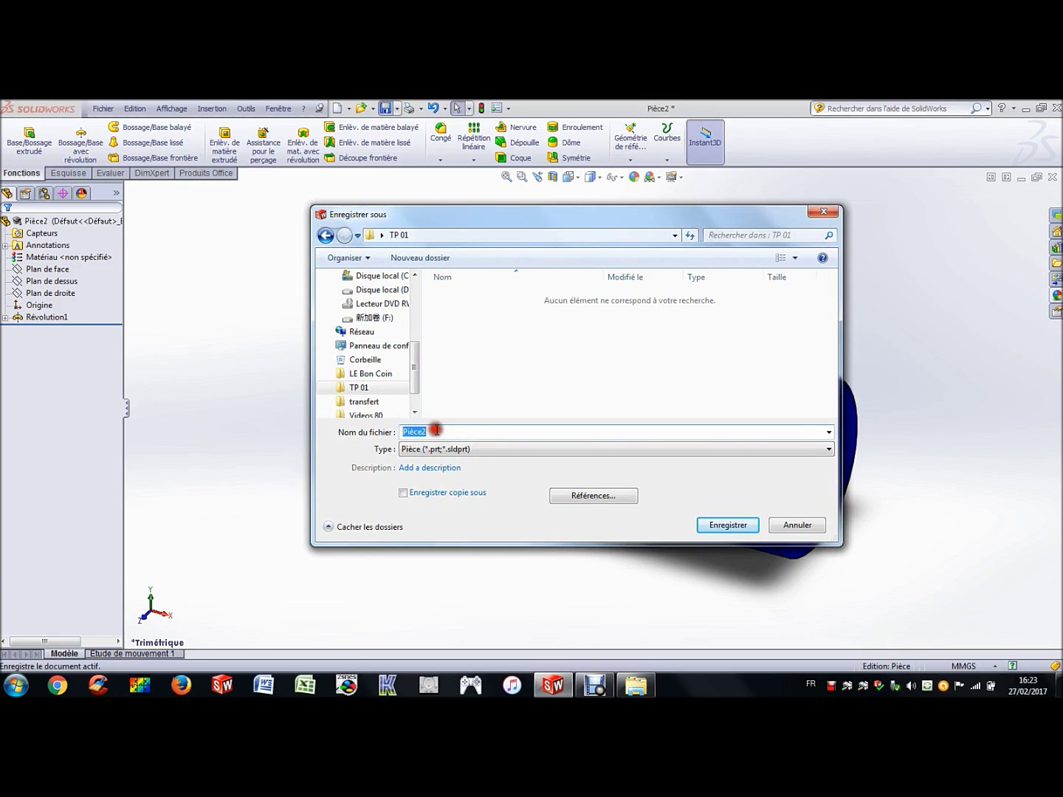
type("Cylindre_OPES")
left_click(724, 526)
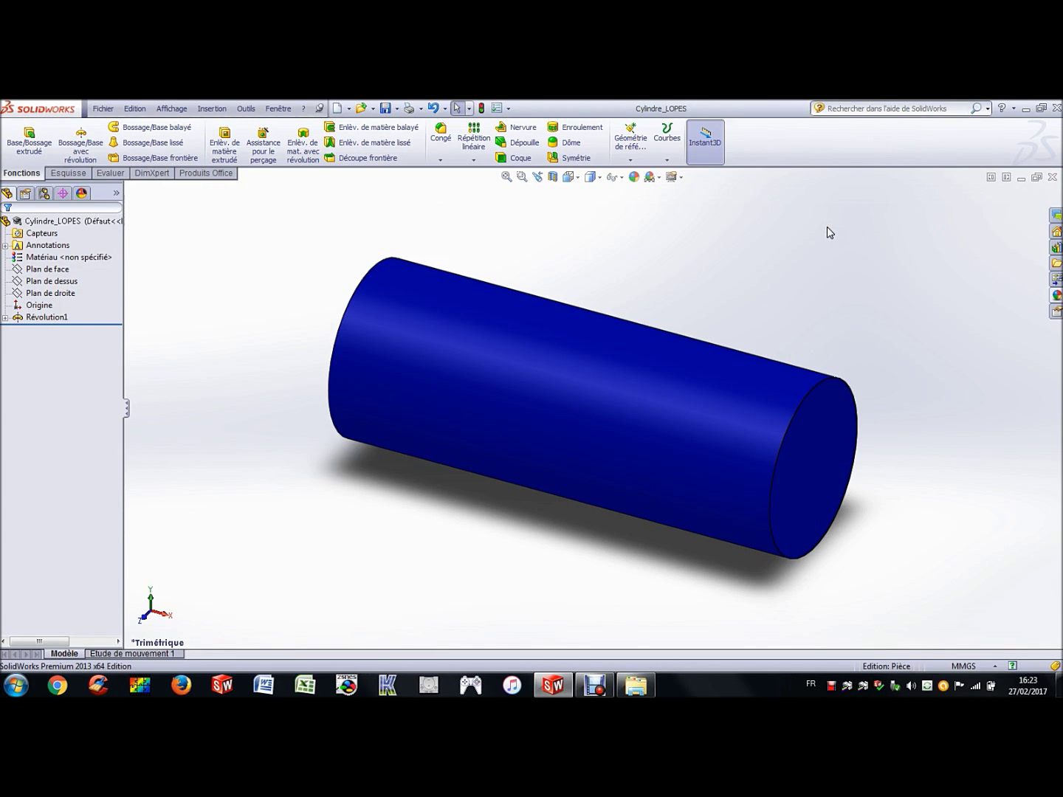
Close the cylinder part and create a new part (Pièce) document
left_click(1052, 179)
left_click(196, 259)
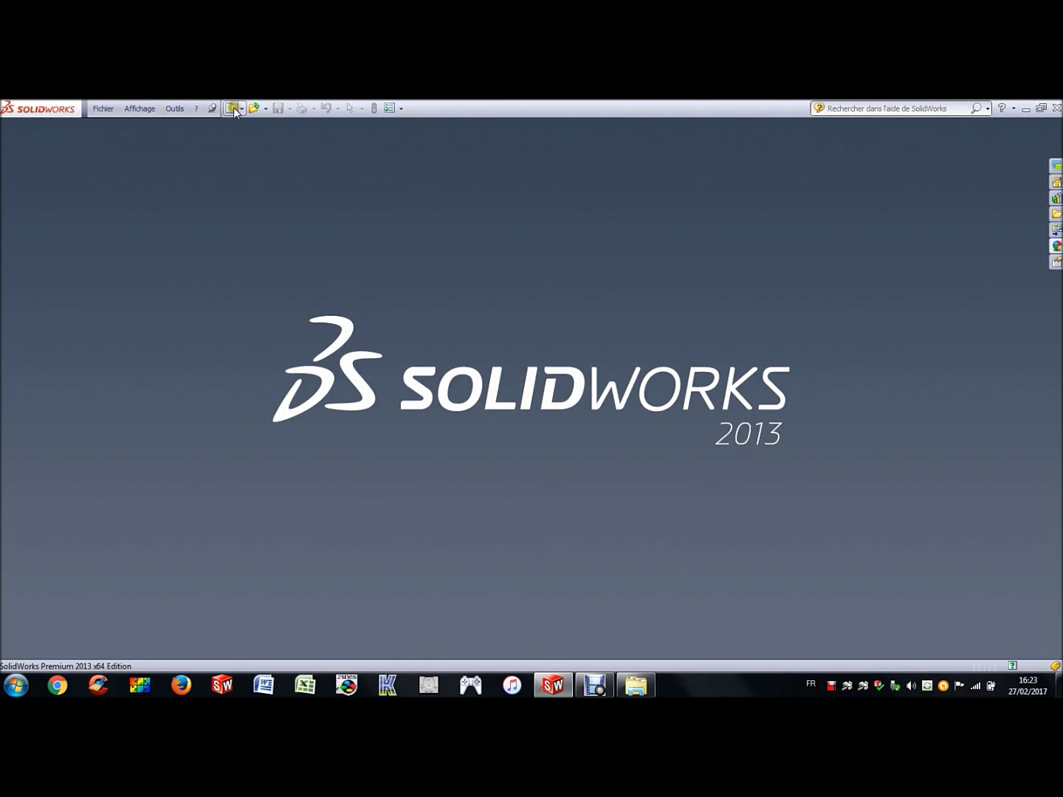
left_click(230, 107)
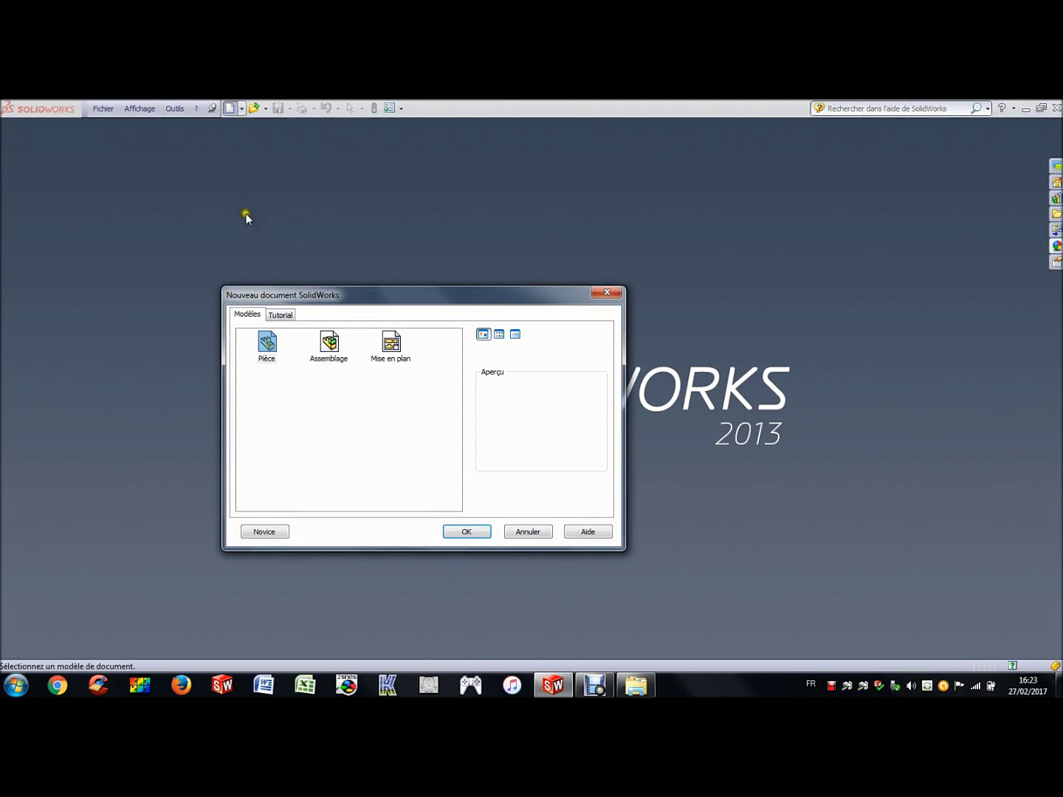
left_click(267, 343)
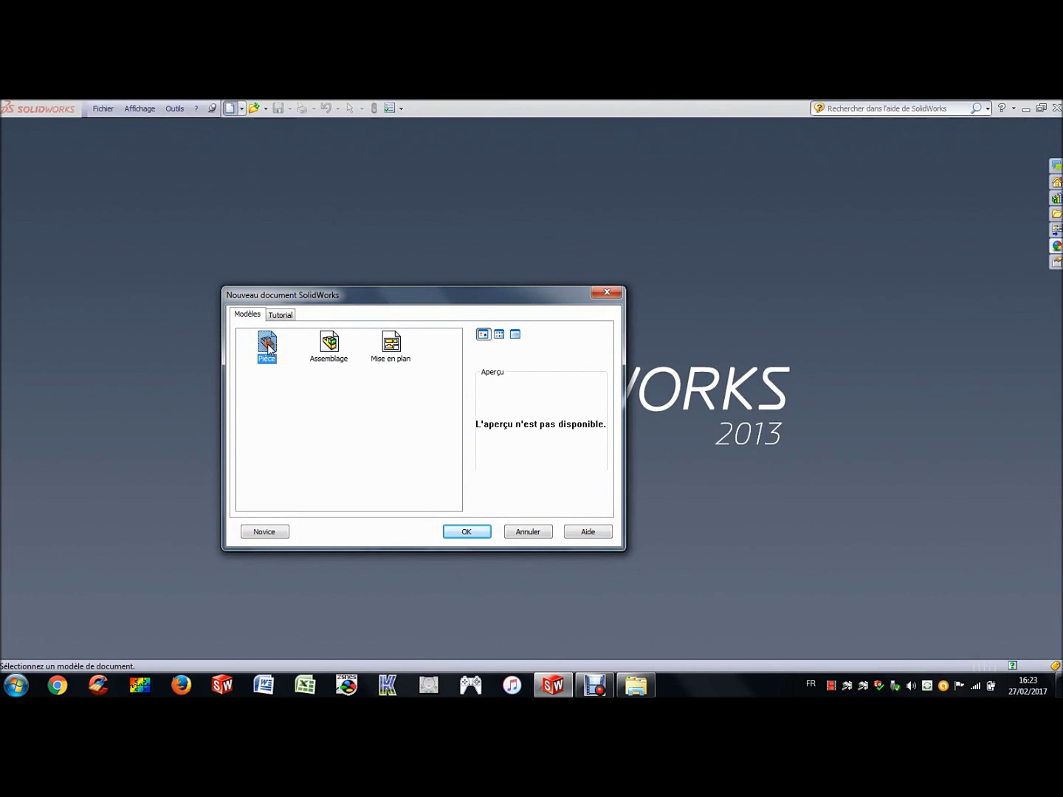
left_click(471, 531)
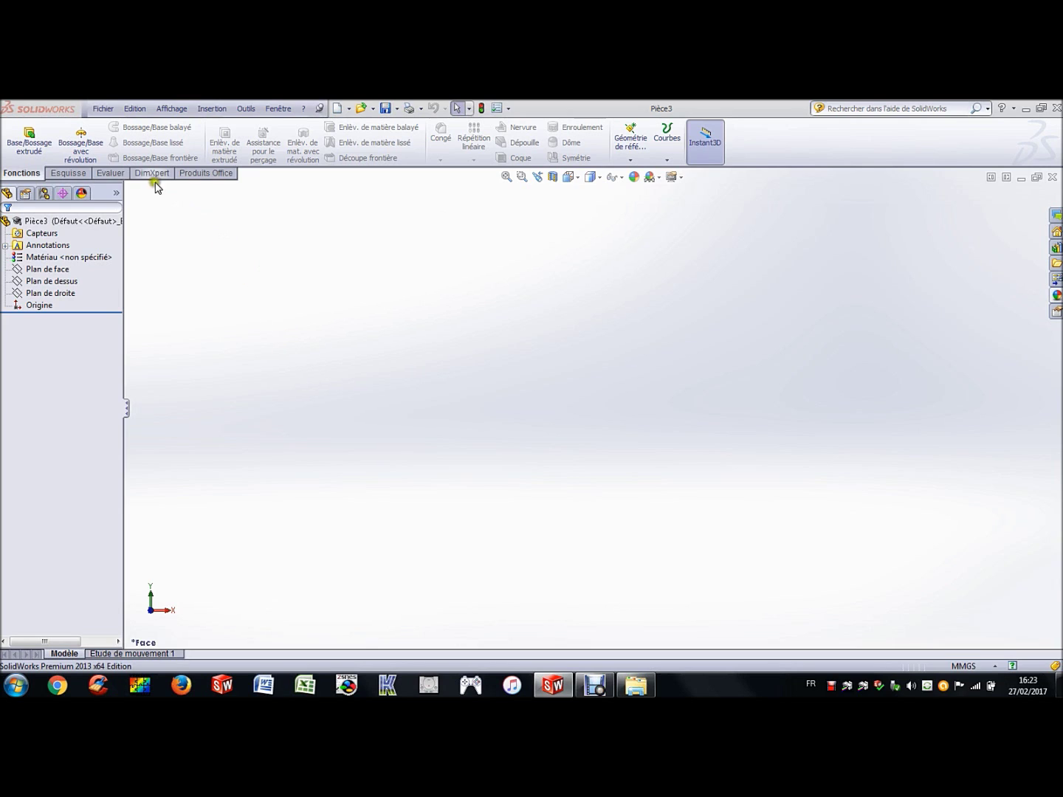
Sketch a corner rectangle about 37 mm high on the front plane (Plan de face), starting at the origin
left_click(64, 174)
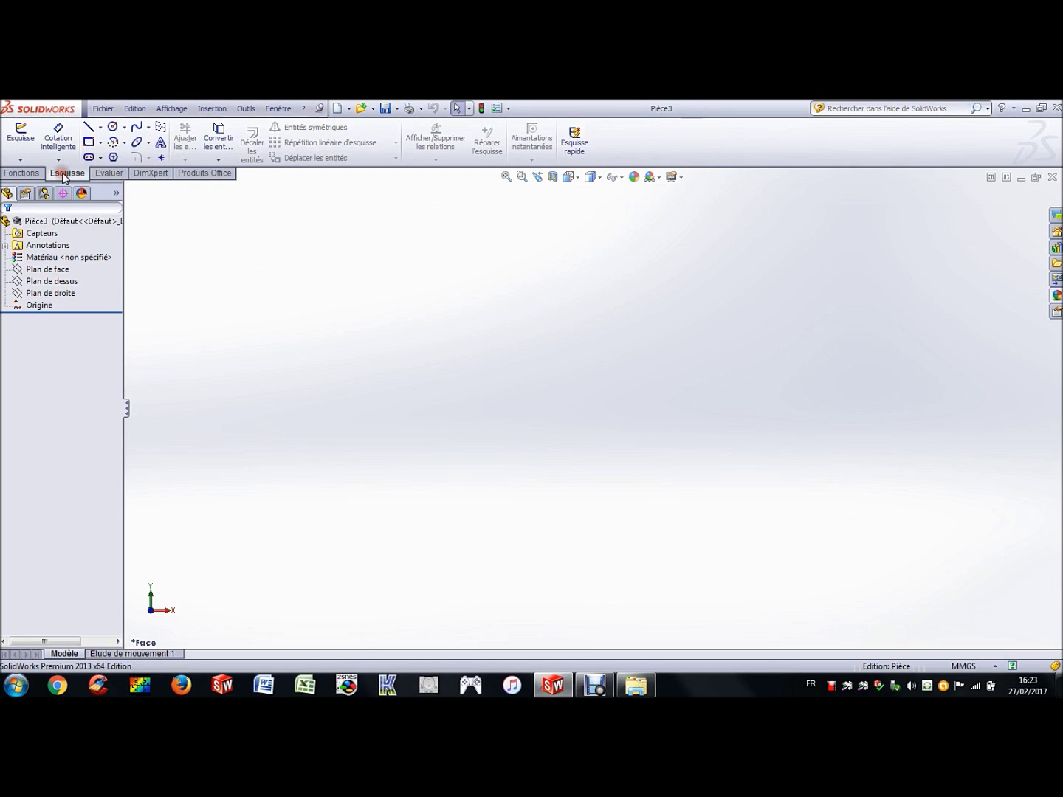
left_click(20, 140)
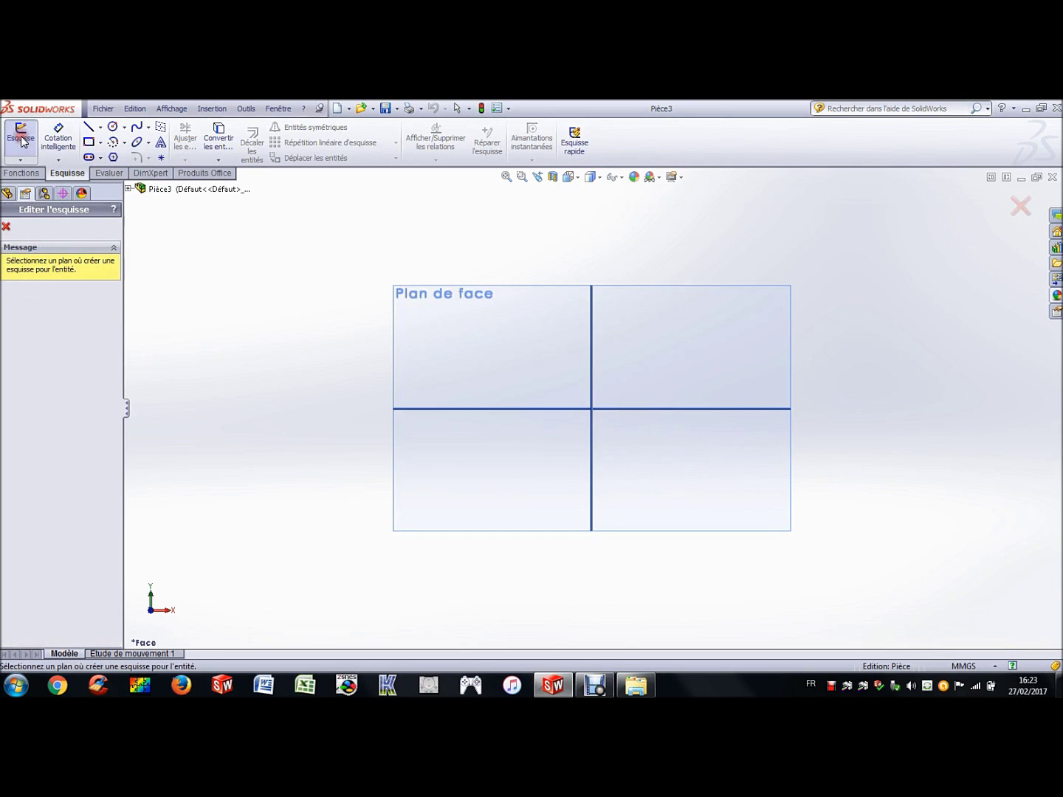
left_click(450, 316)
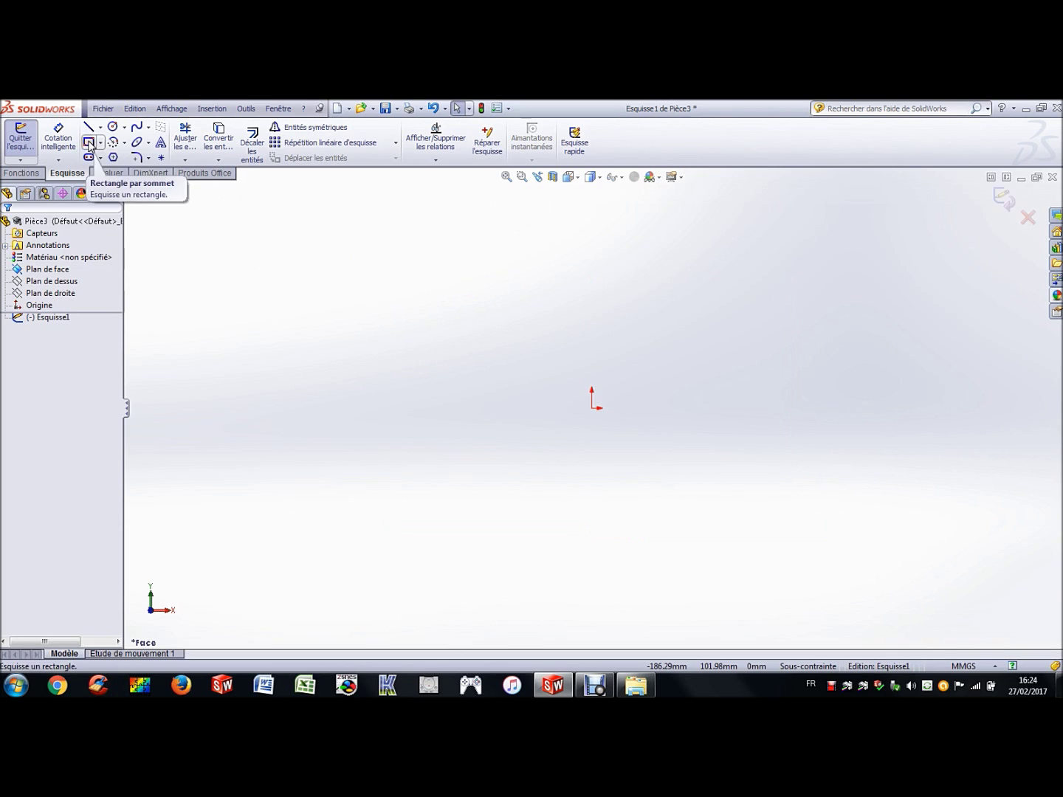
left_click(88, 143)
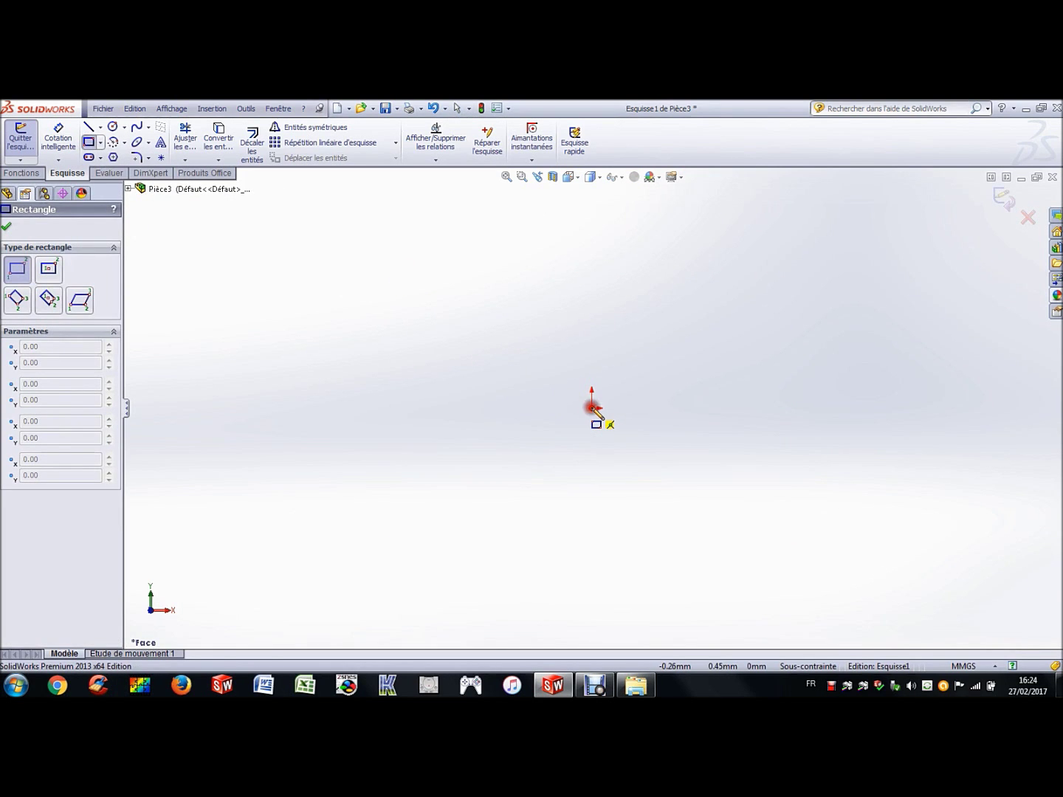
mouse_move(592, 405)
left_mouse_down()
mouse_move(695, 361)
mouse_move(734, 326)
left_mouse_up()
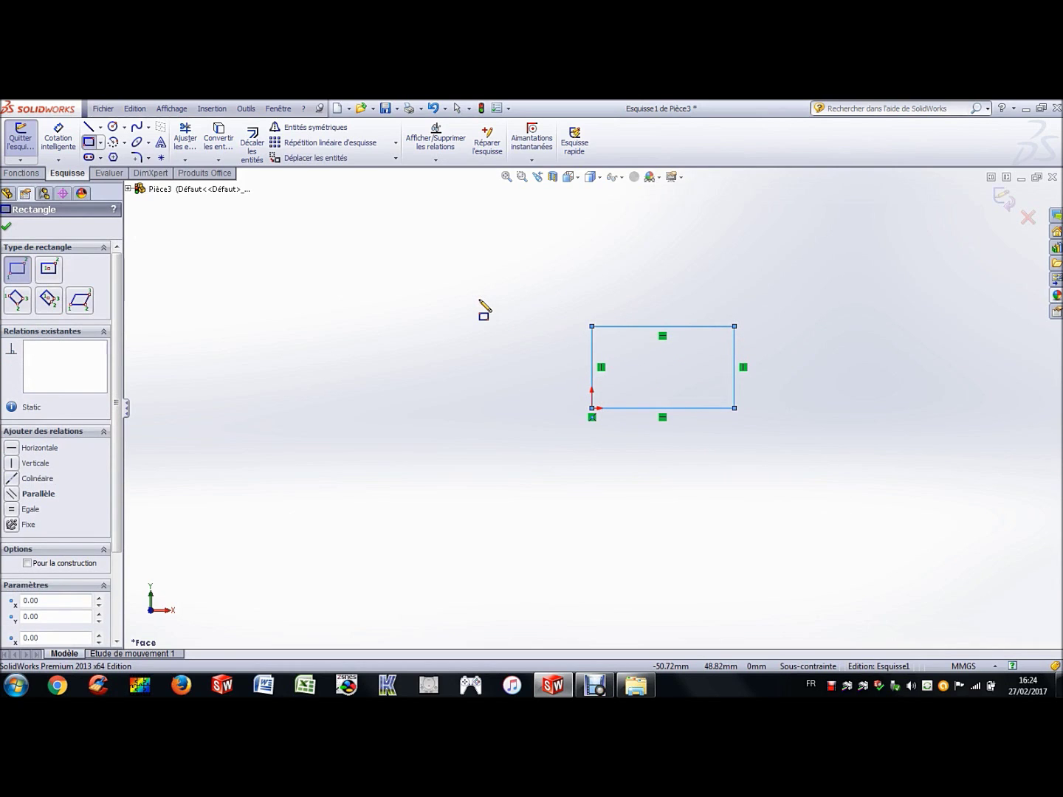
key("Escape")
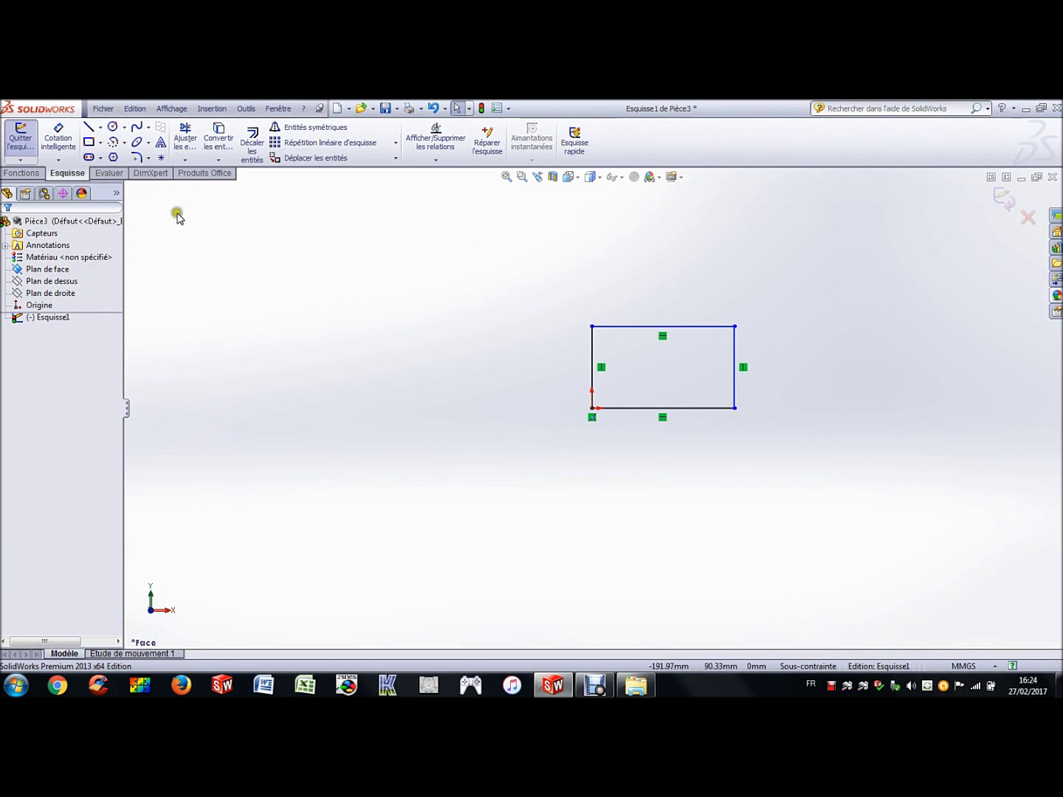
Dimension the rectangle's left edge and set its height to 30 mm
left_click(58, 138)
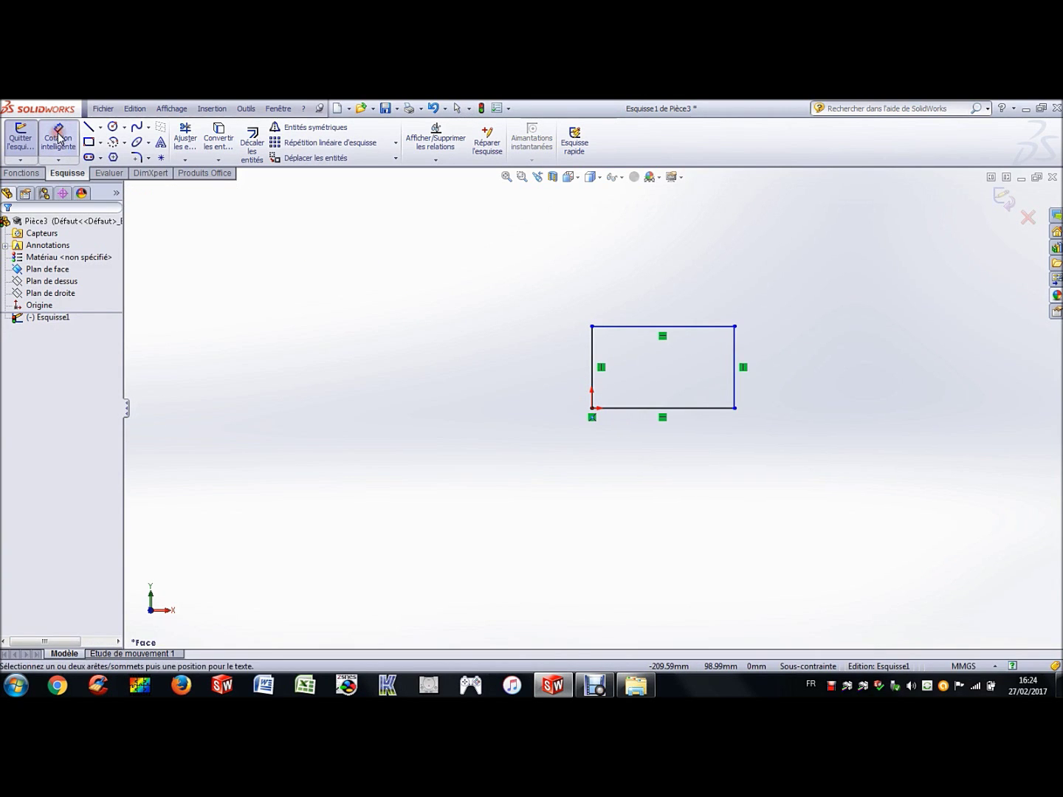
left_click(592, 367)
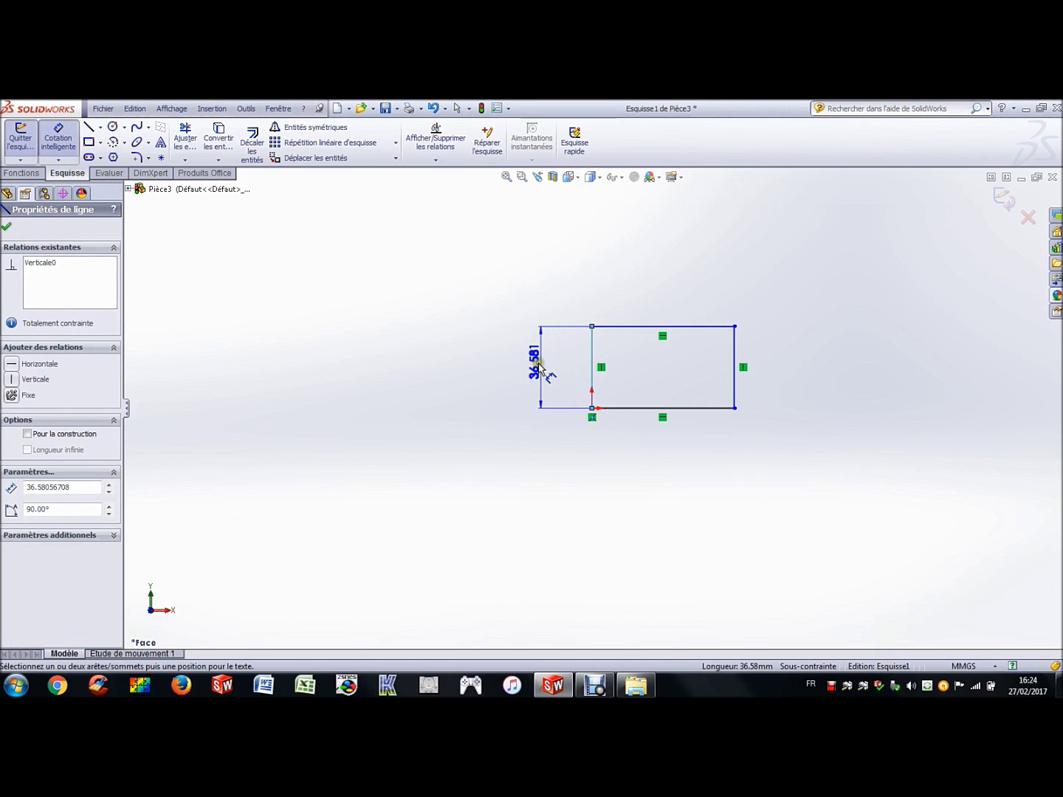
left_click(539, 367)
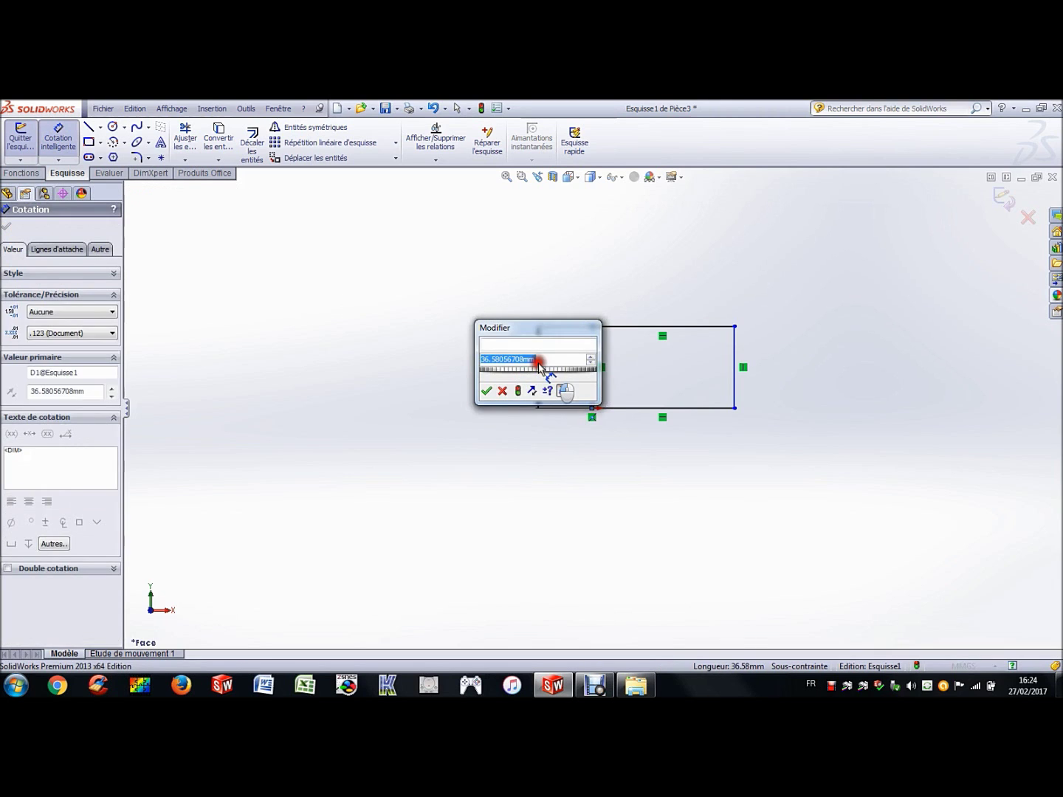
type("30")
key("Return")
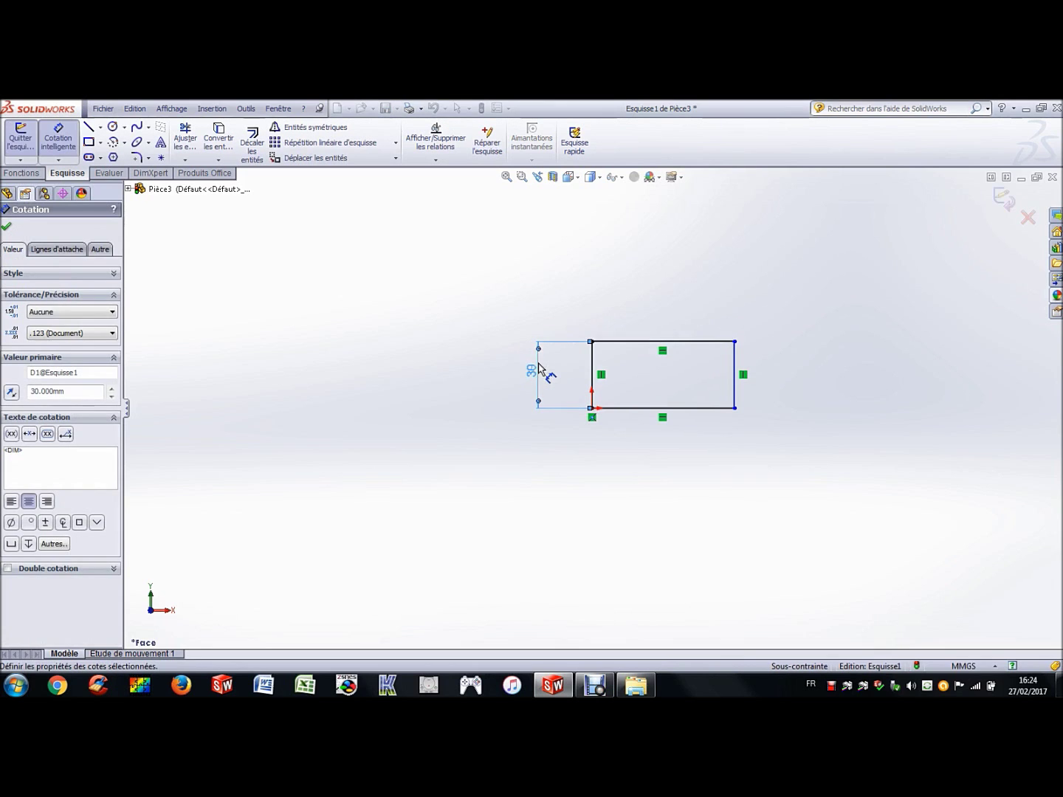
Dimension the rectangle's bottom edge and set its width to 40 mm
left_click(633, 408)
left_click(638, 452)
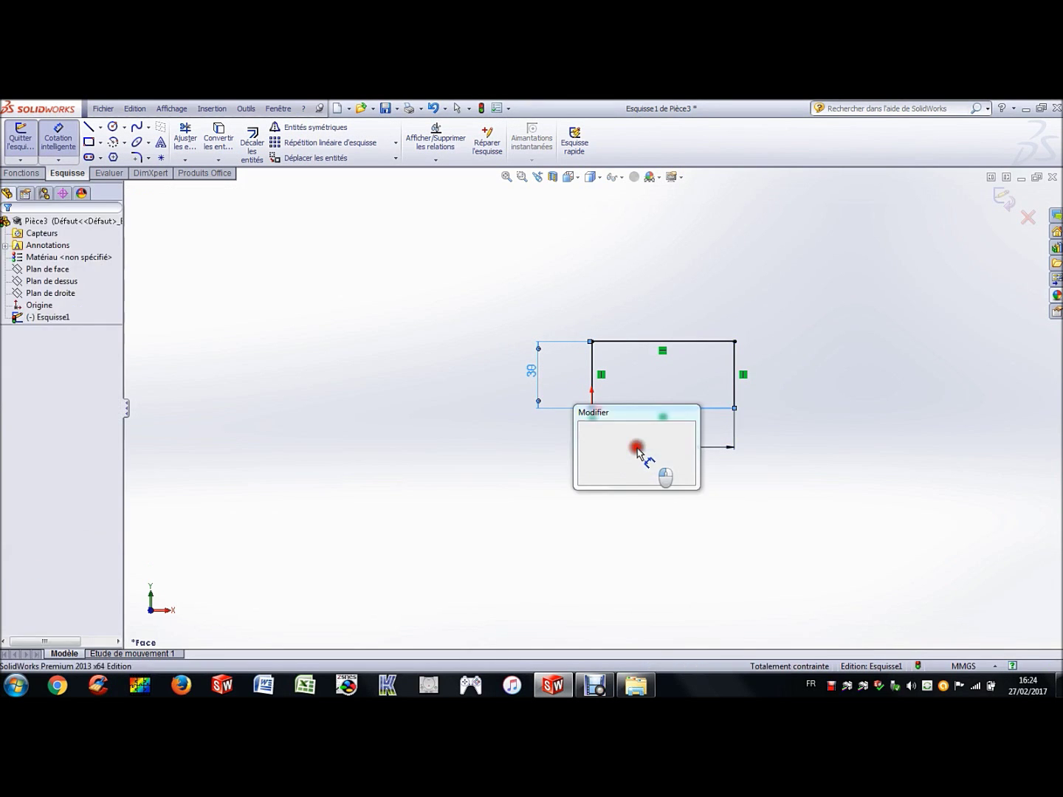
type("40")
key("Return")
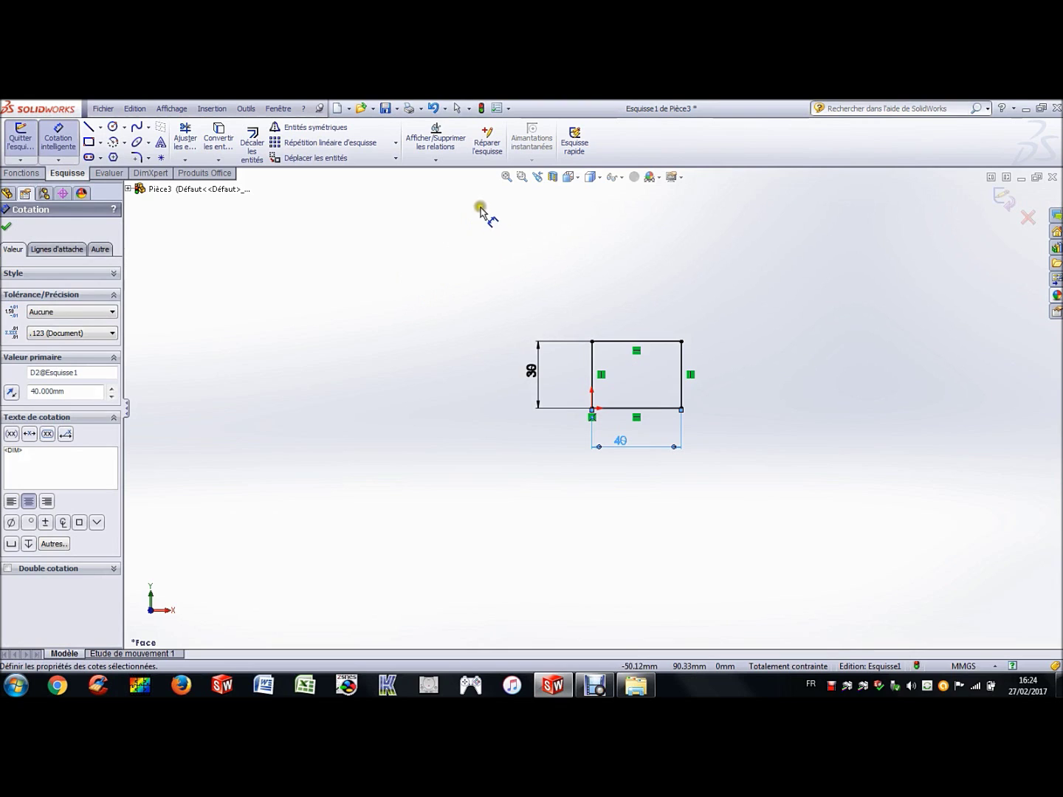
key("Escape")
key("Escape")
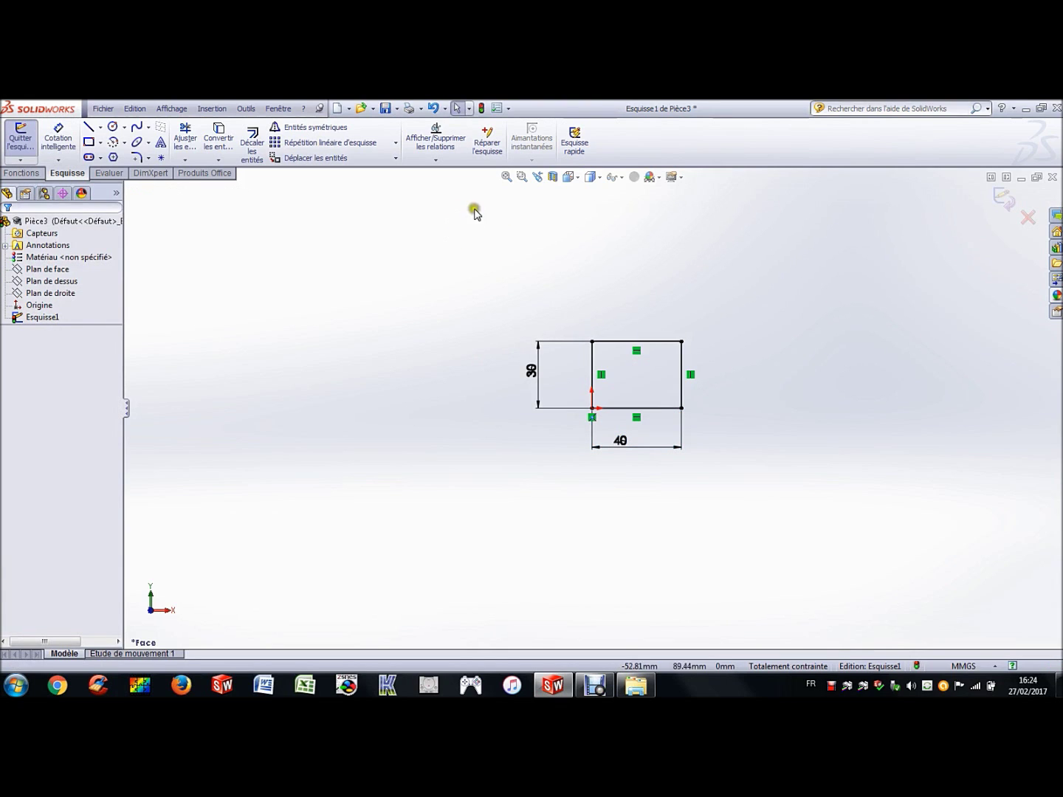
Delete the rectangle's 40 mm width dimension and pull its lower-right corner inward to a width of about 34 mm
left_click(507, 178)
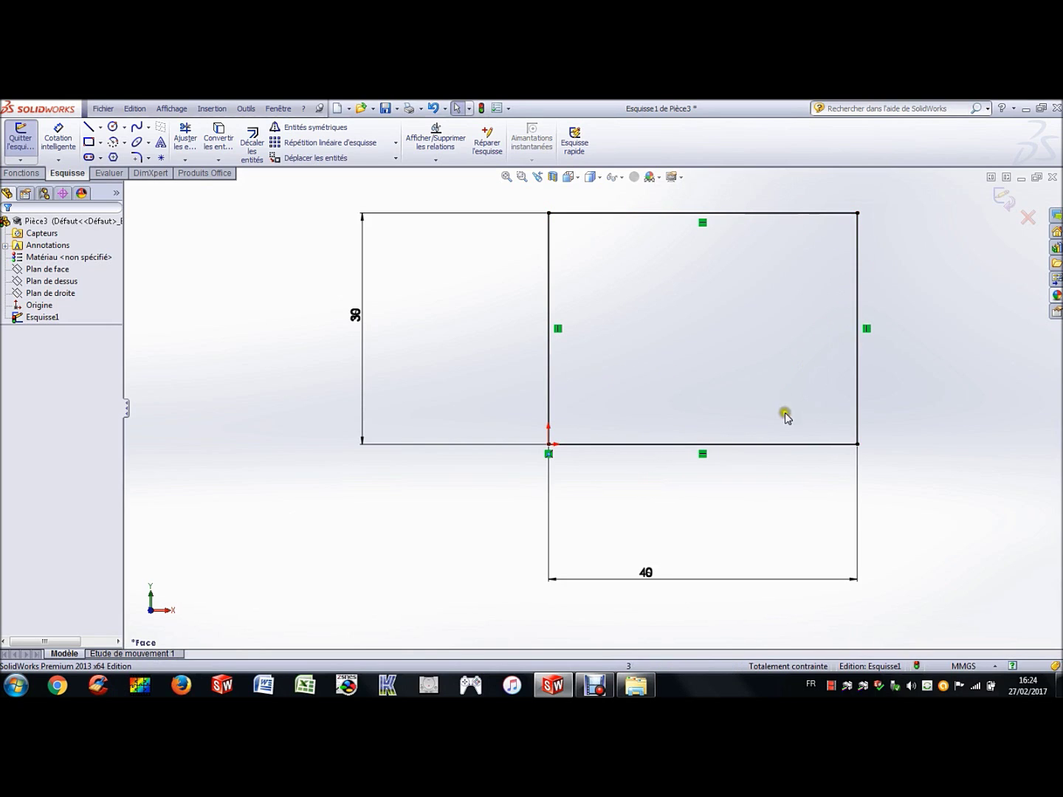
left_click(647, 575)
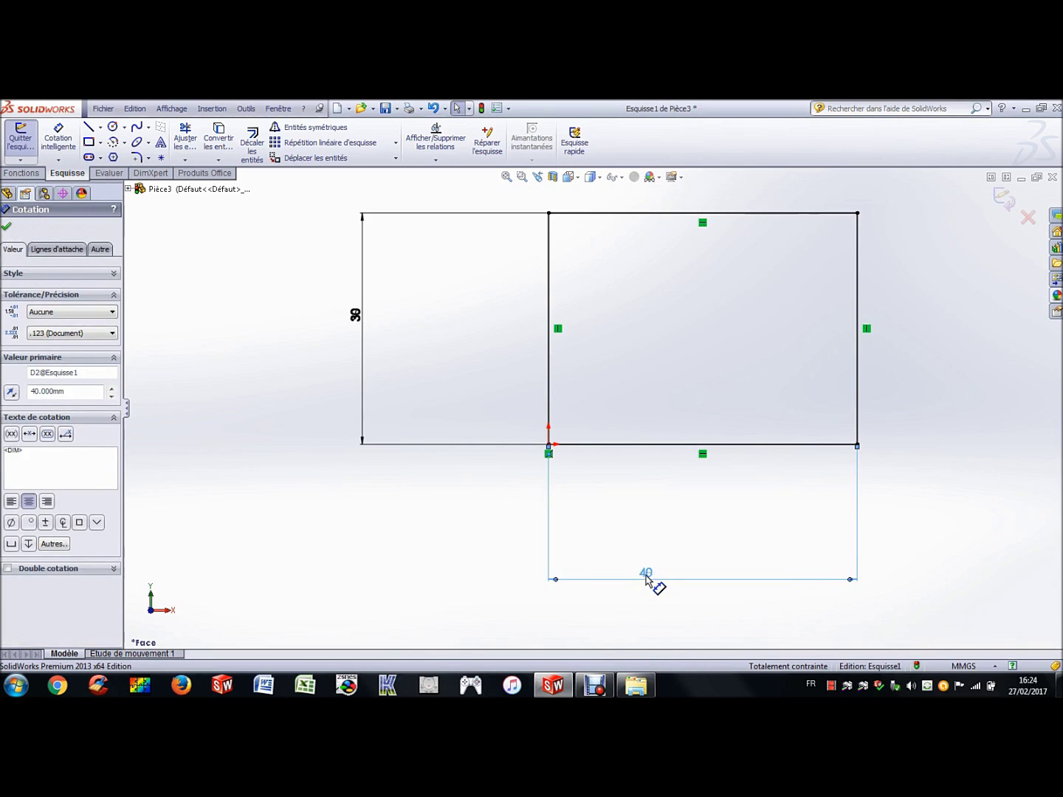
key("Delete")
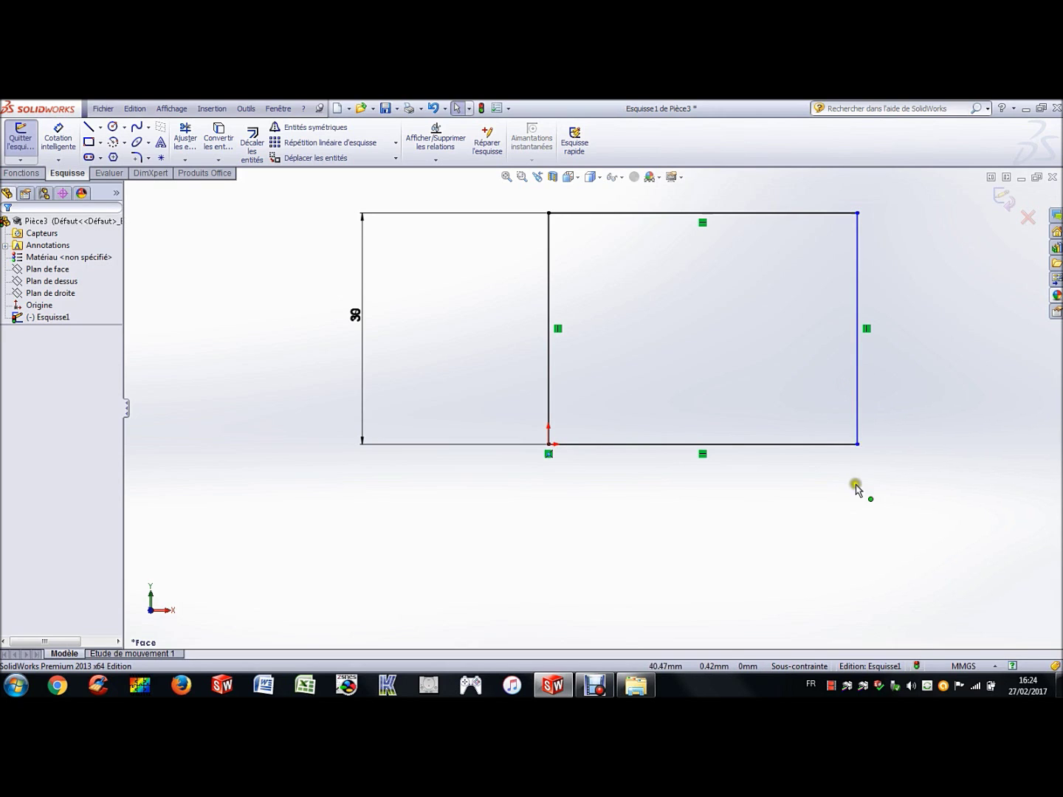
left_click_drag(857, 445, 807, 443)
left_click(710, 516)
Dimension the rectangle's bottom edge again and set its length to 40 mm
left_click(58, 140)
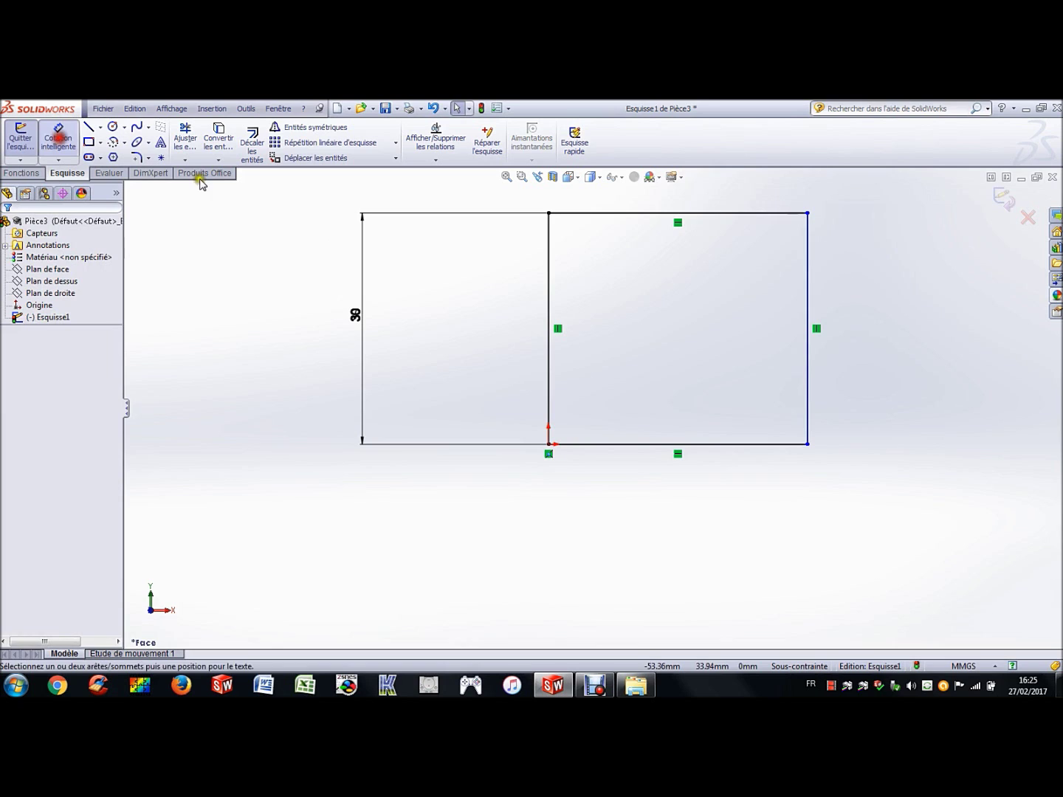
left_click(701, 445)
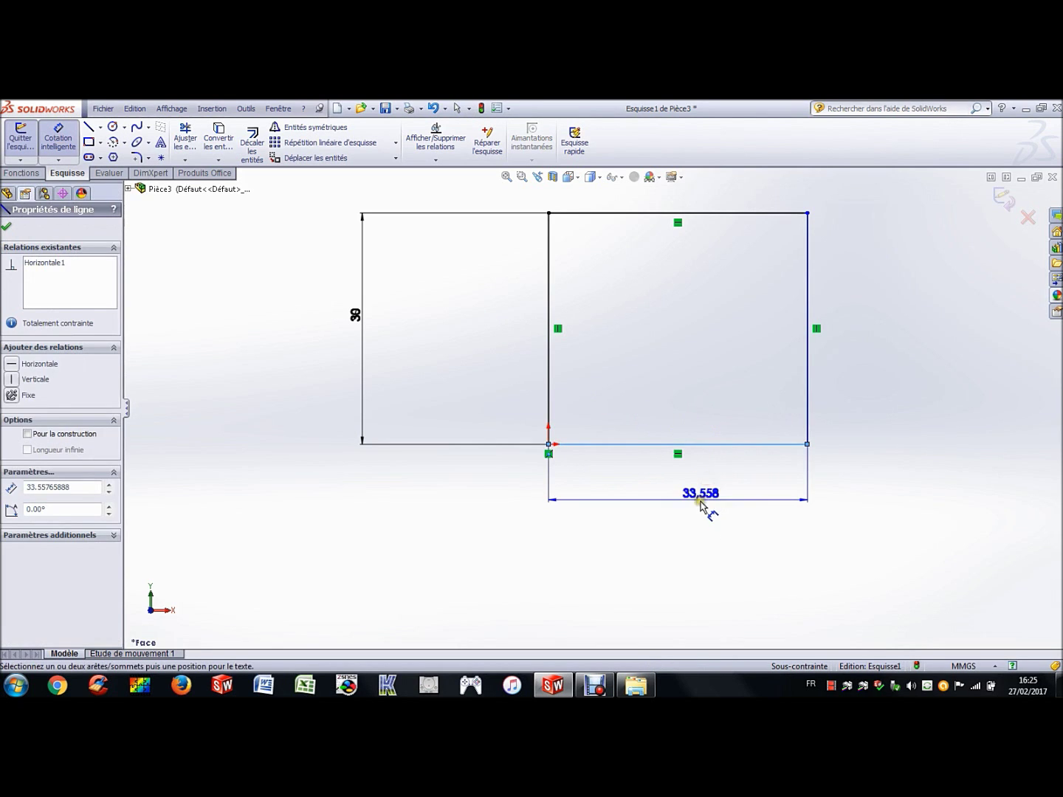
left_click(701, 504)
type("40")
key("Return")
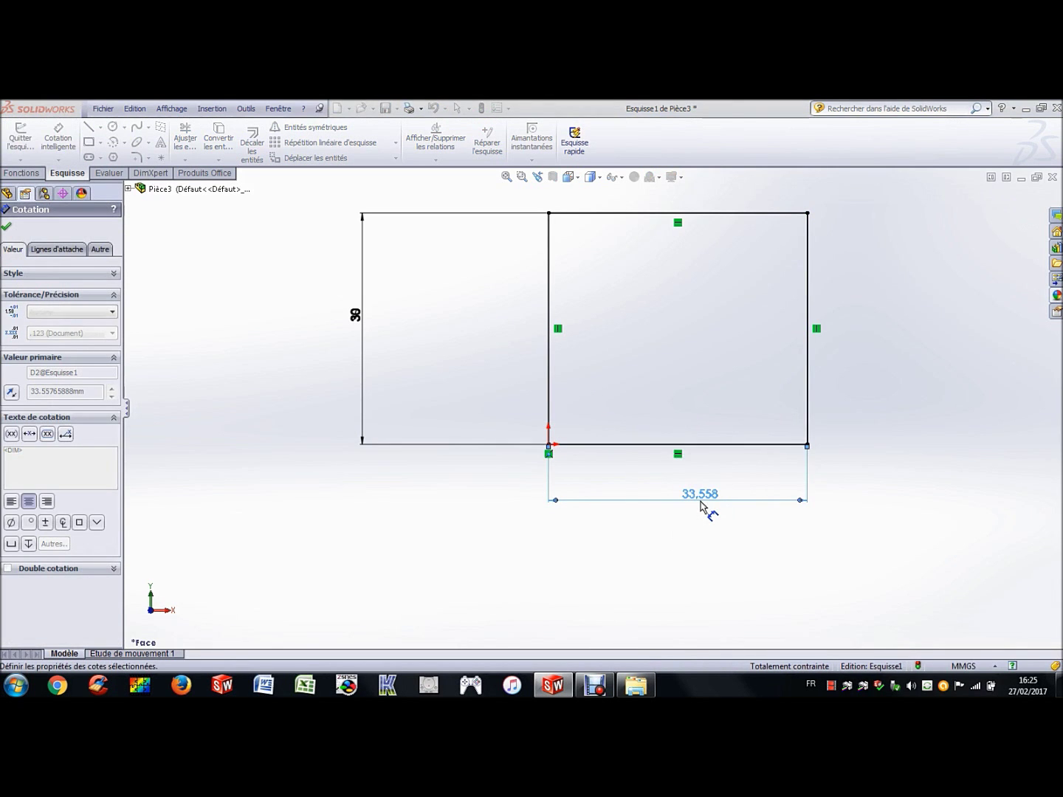
key("Escape")
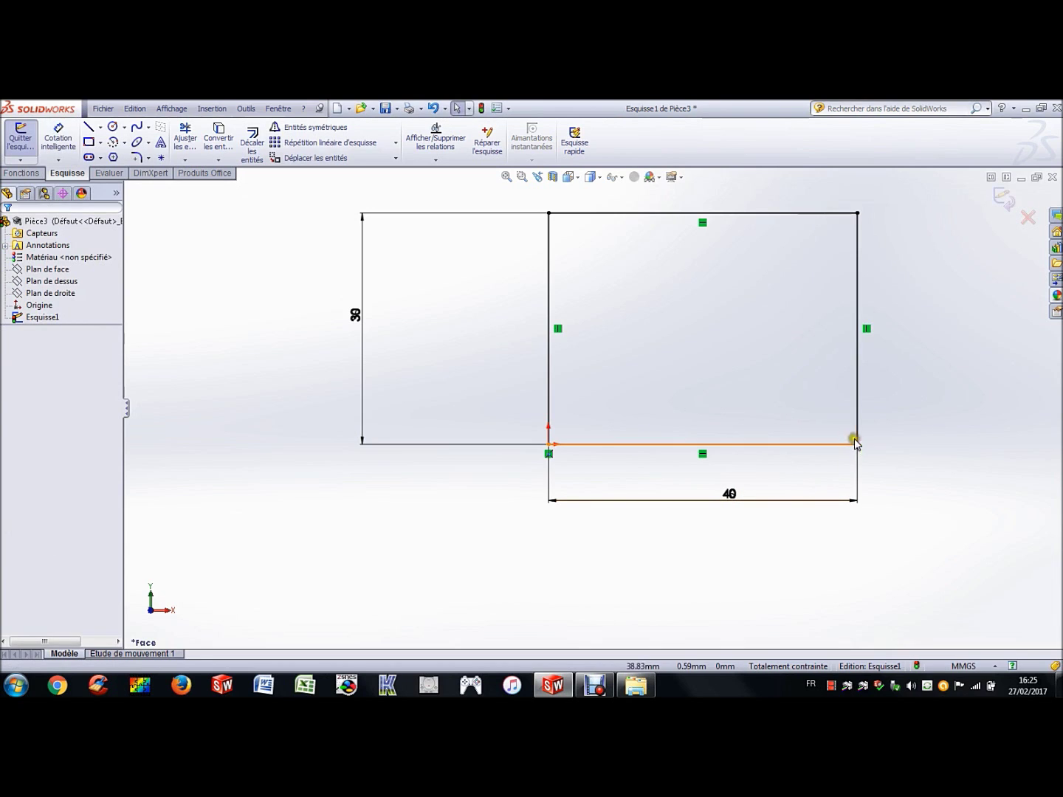
Try to move the dimensioned rectangle's lower-right corner inward
left_click(857, 445)
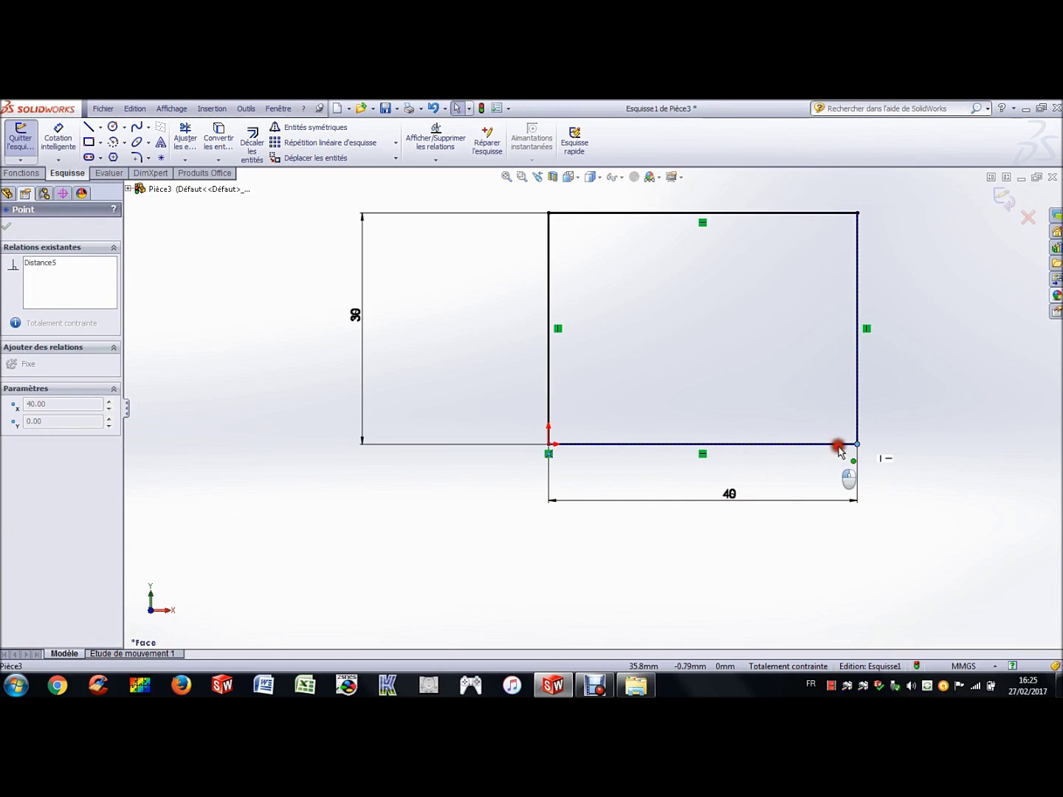
left_click(936, 403)
left_click(927, 412)
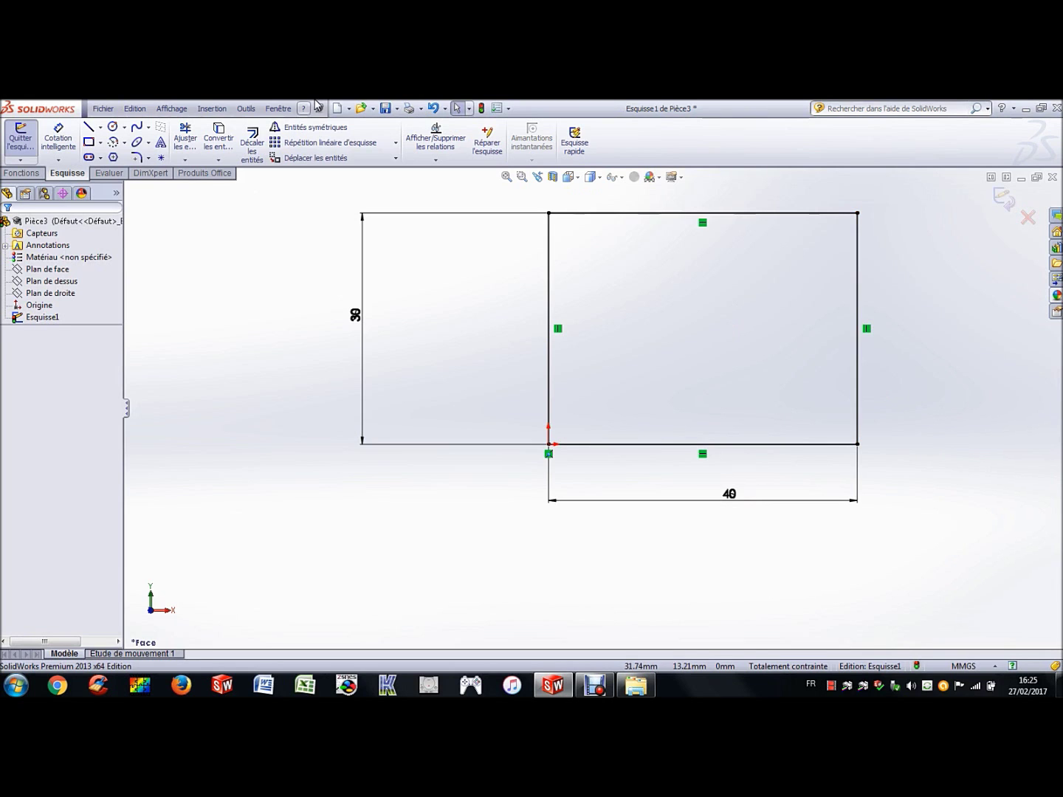
Extrude the rectangle as a boss (Base/Bossage extrudé) with a blind (Borgne) depth of 20 mm
left_click(21, 176)
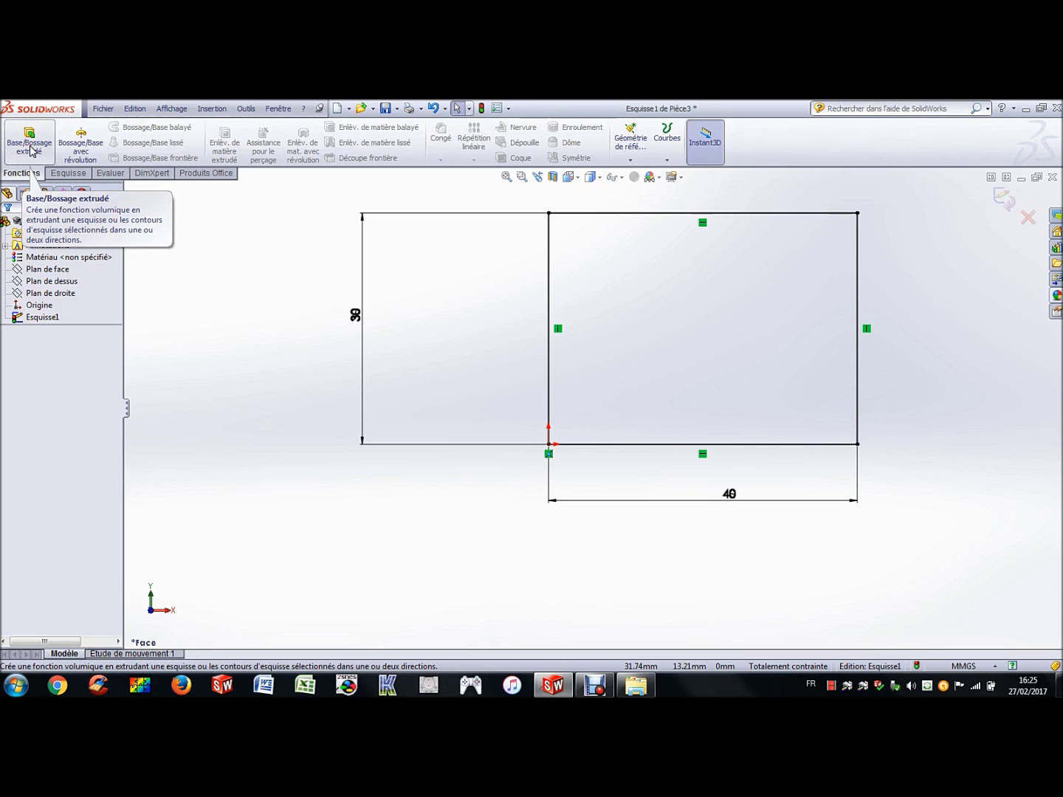
left_click(30, 151)
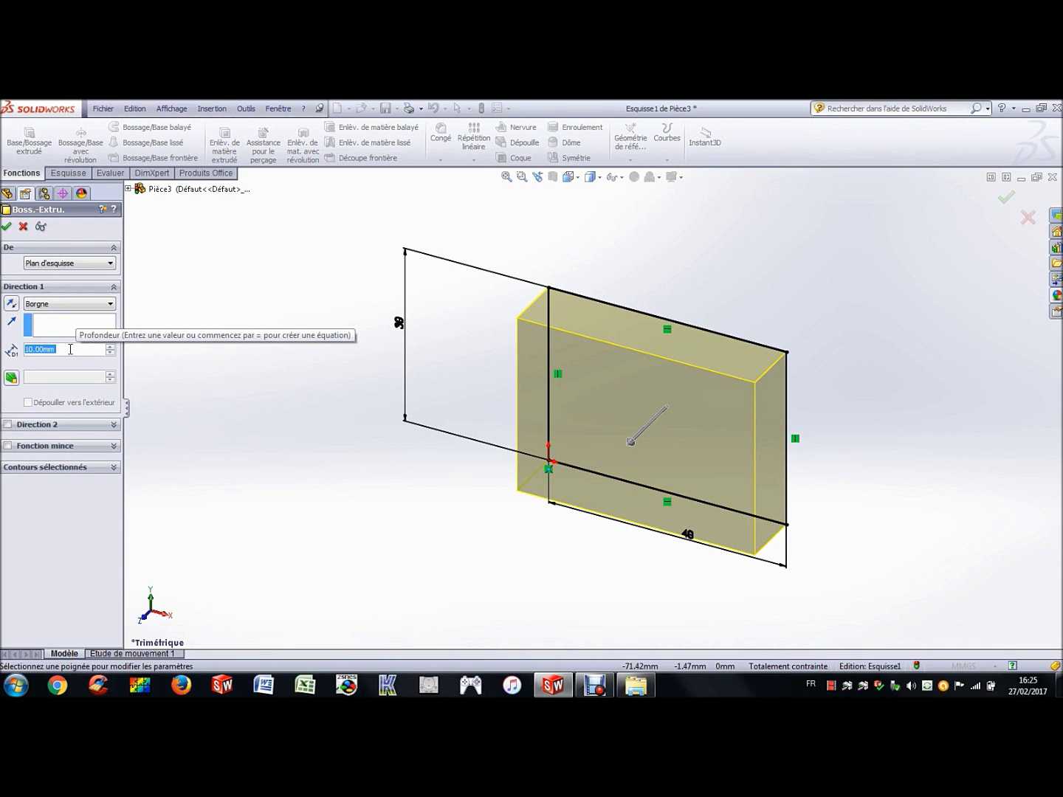
type("20")
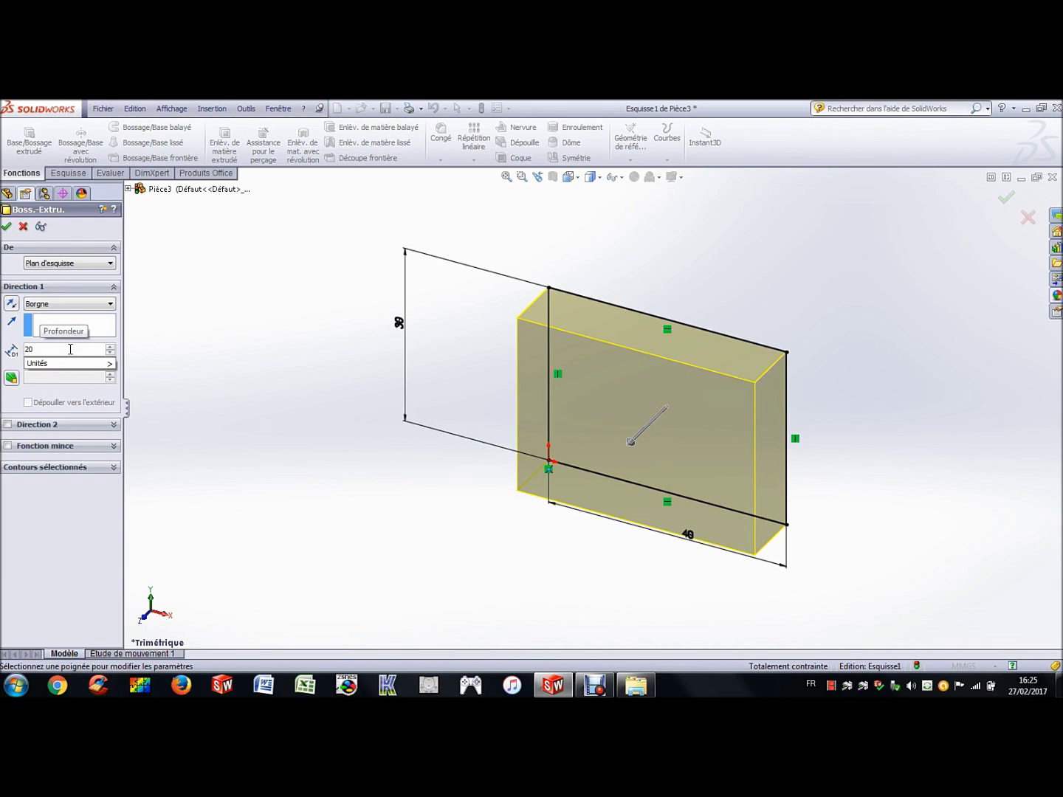
key("Return")
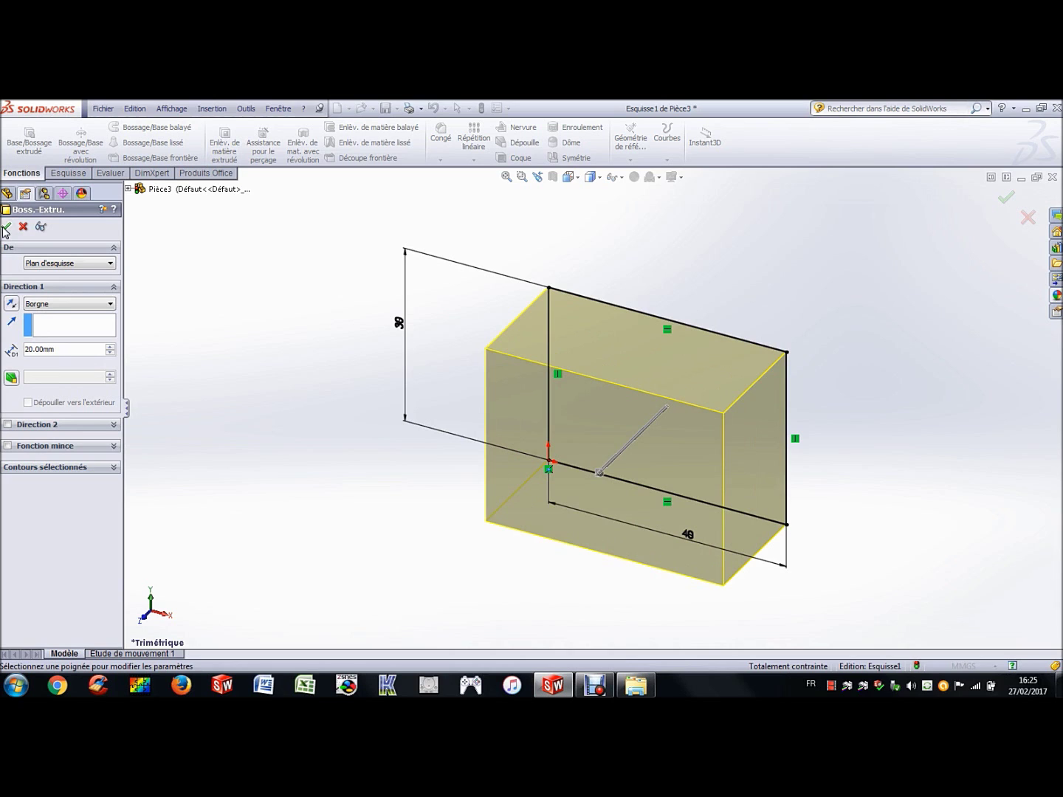
left_click(7, 228)
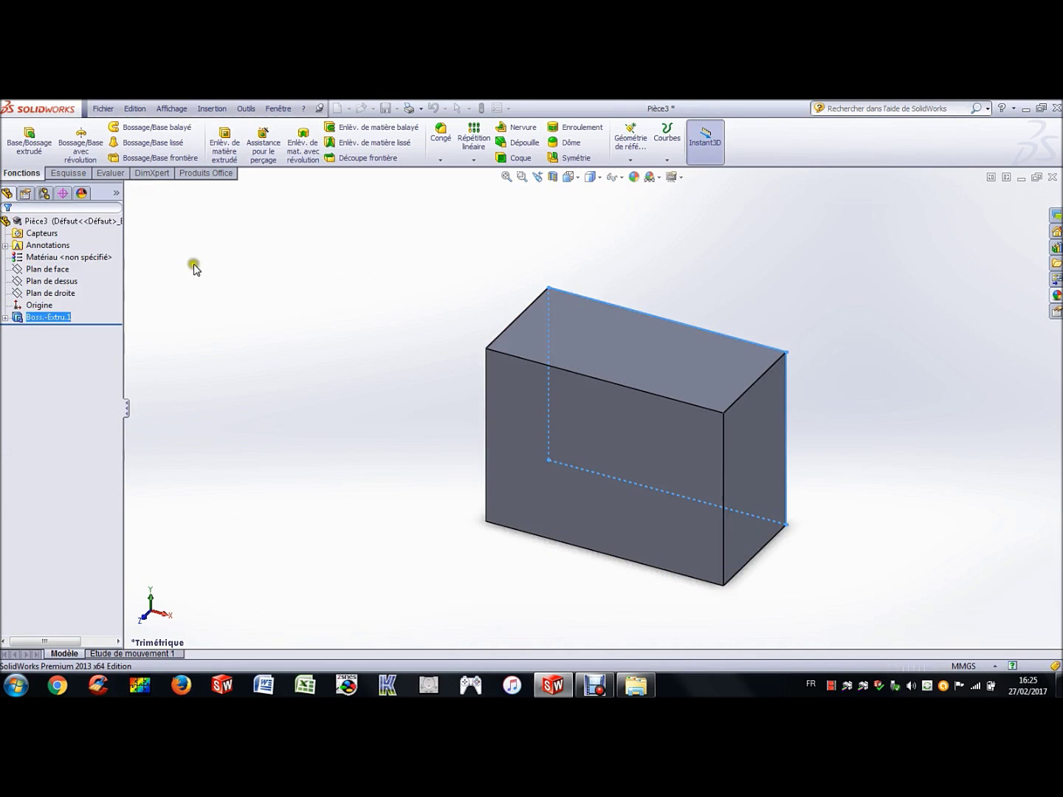
left_click(325, 309)
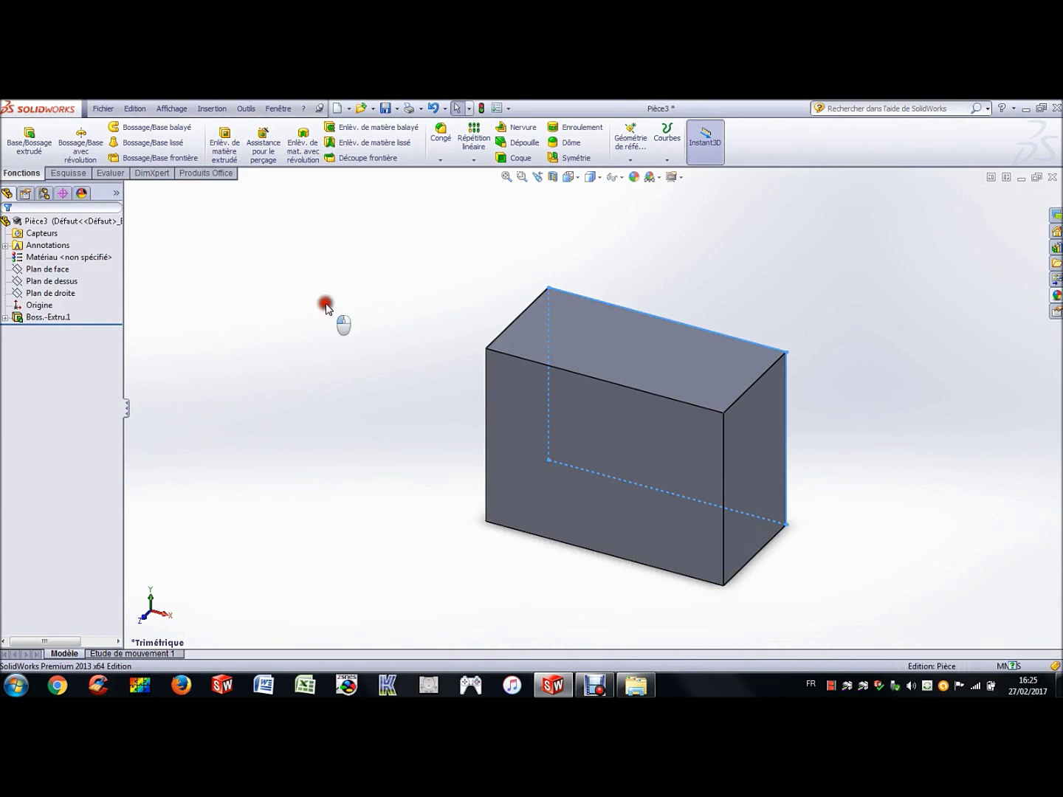
Color the whole part yellow using the standard color palette of its appearance settings
left_click(506, 177)
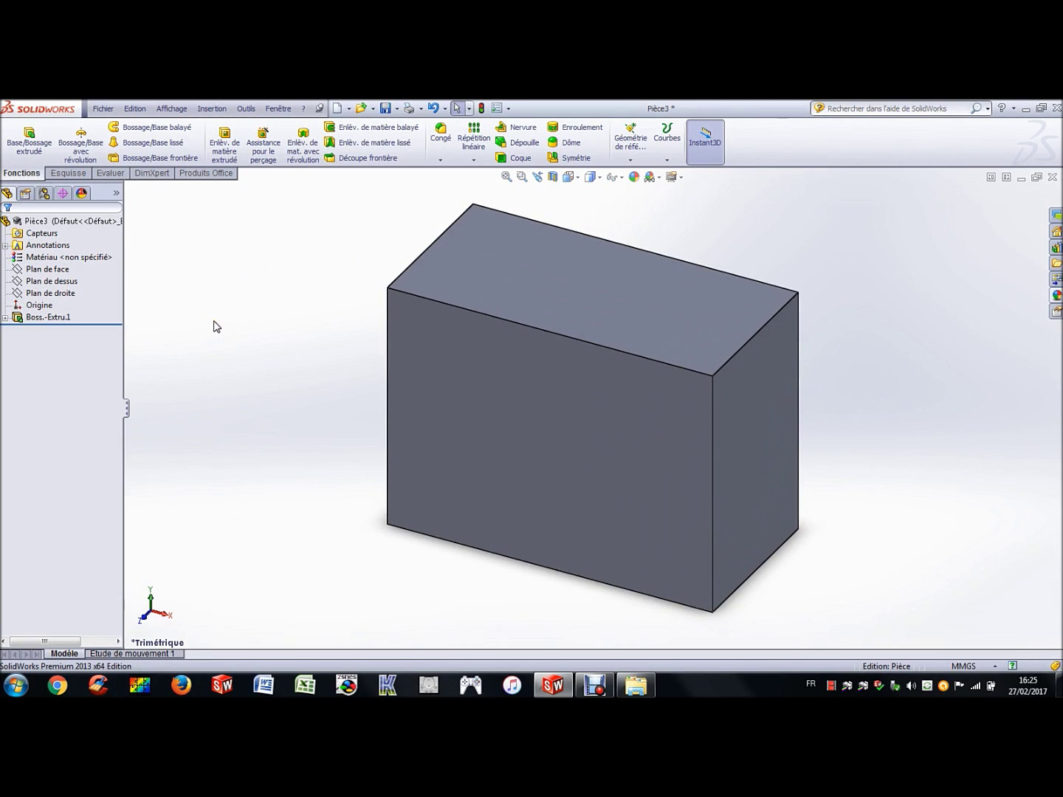
right_click(70, 221)
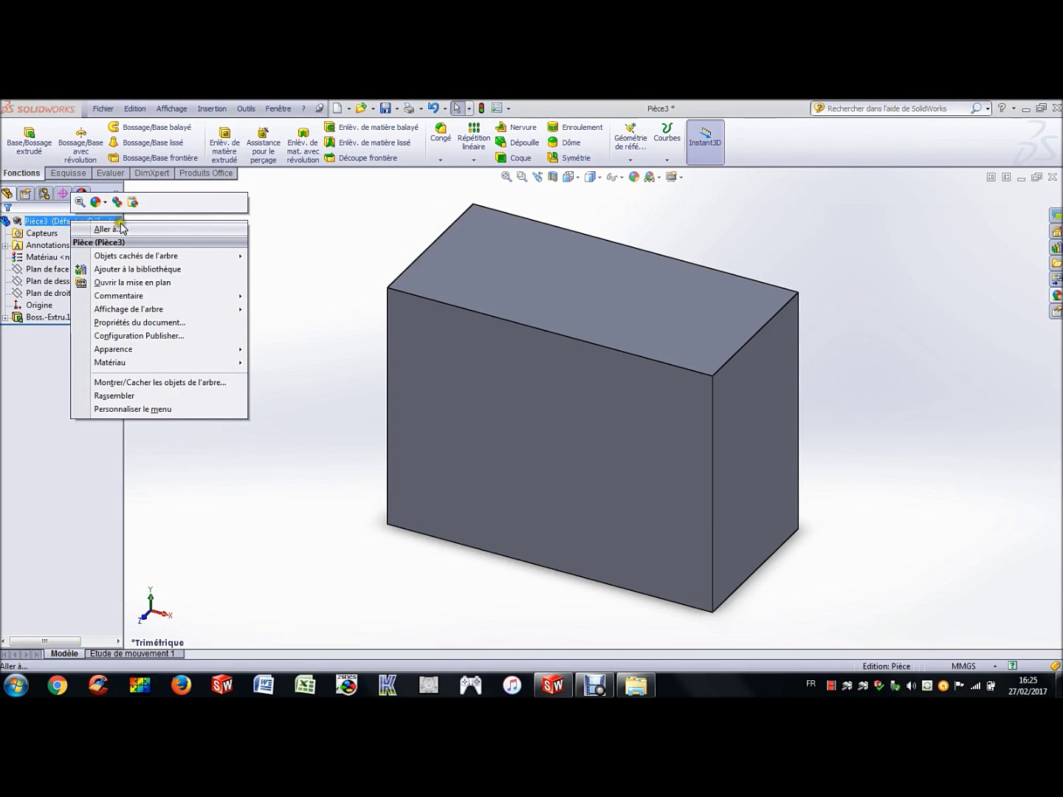
left_click(107, 205)
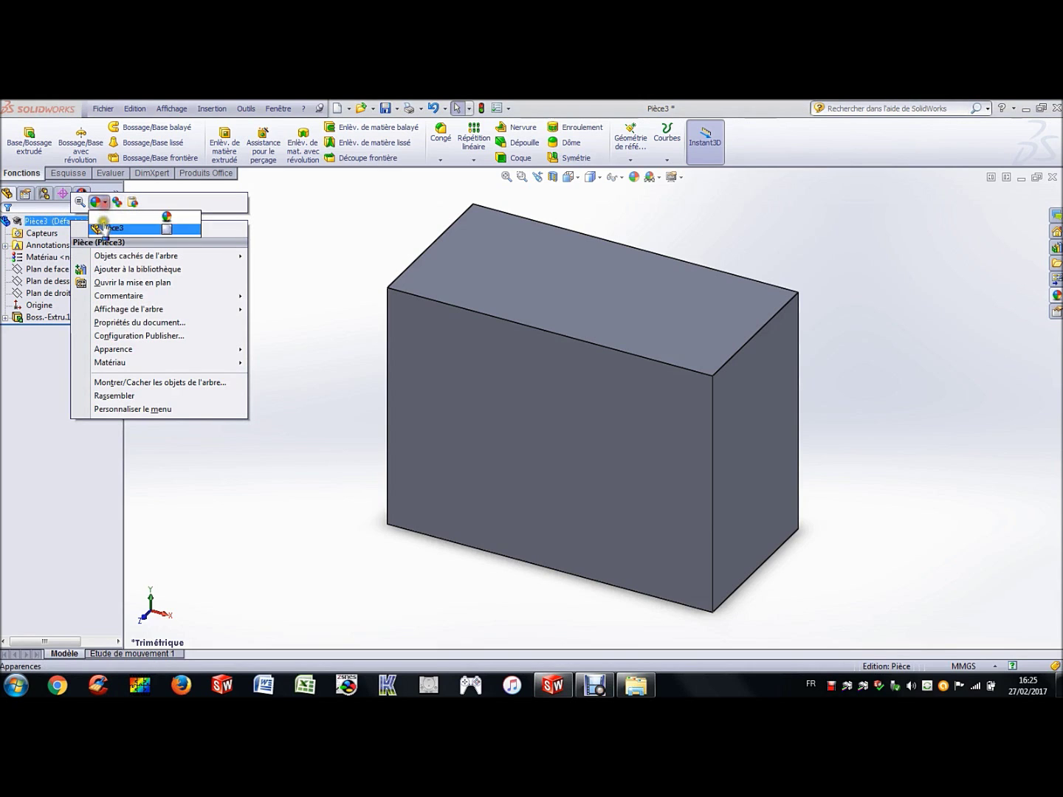
left_click(165, 229)
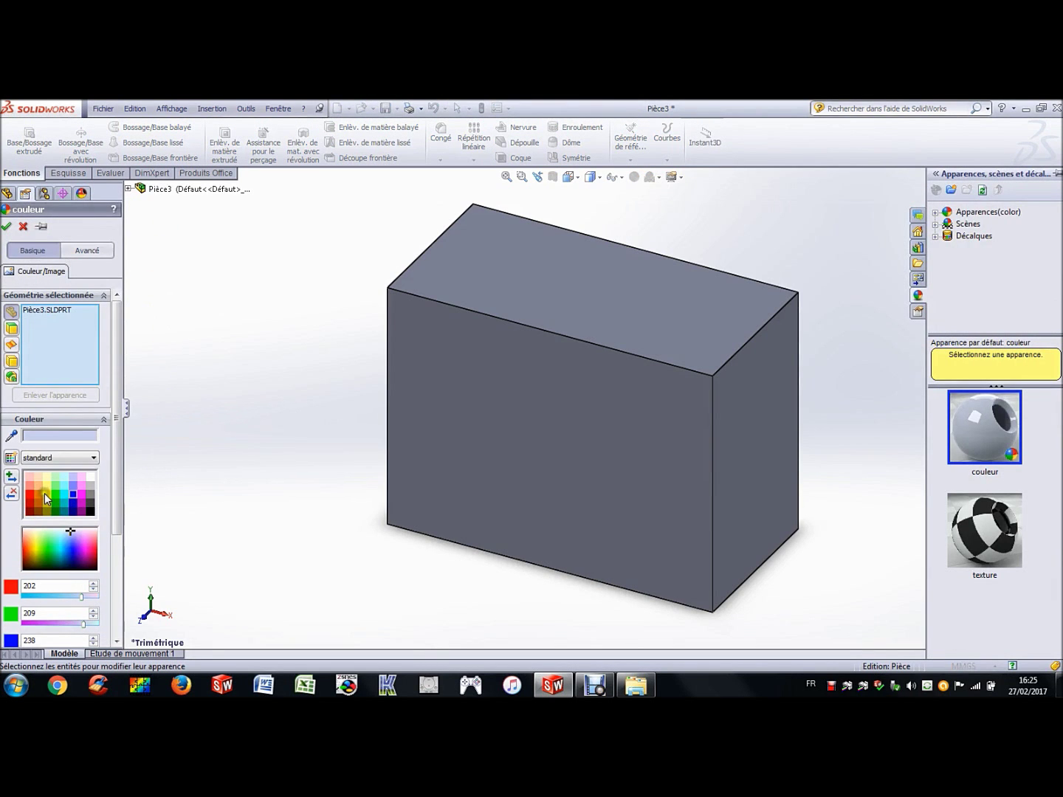
left_click(45, 493)
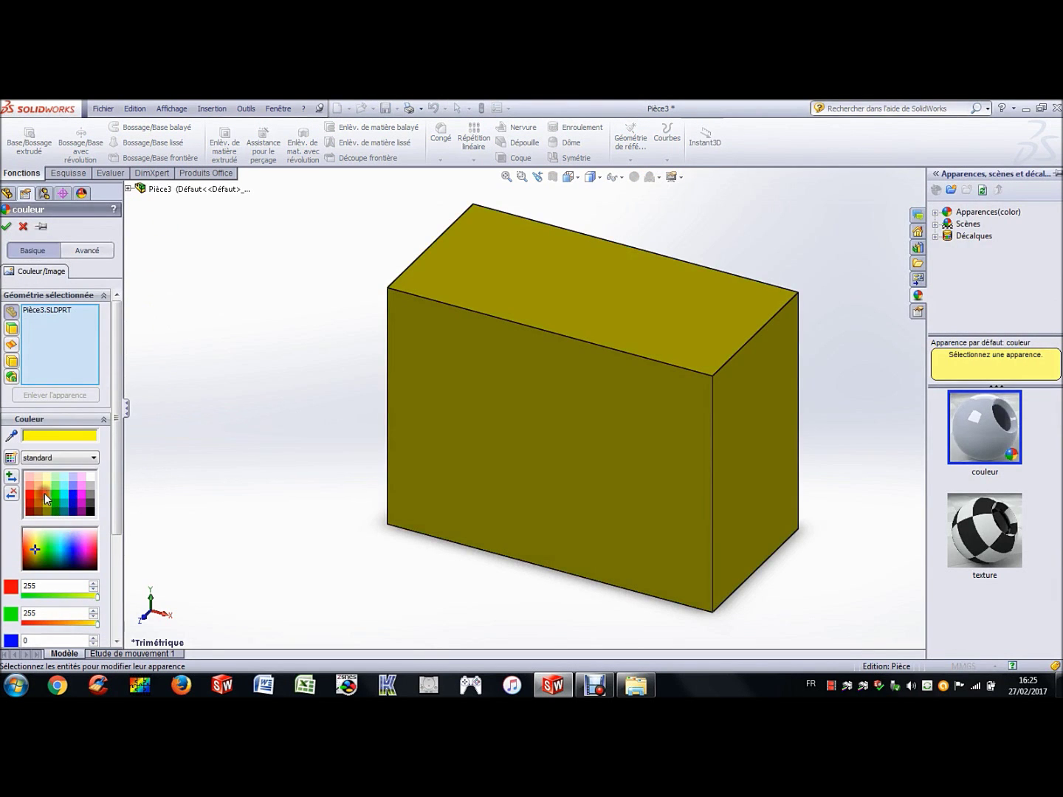
left_click(6, 226)
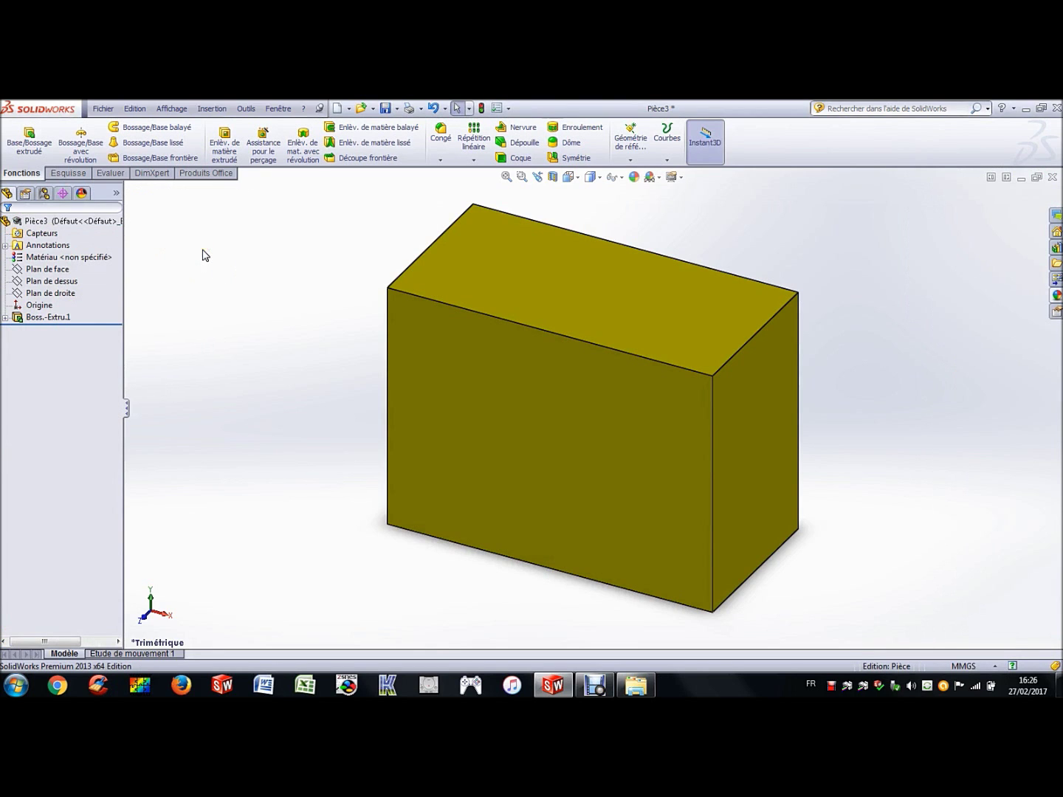
Save the part in the TP 01 folder, naming it Prisme_ followed by the author's surname, and close it
left_click(386, 109)
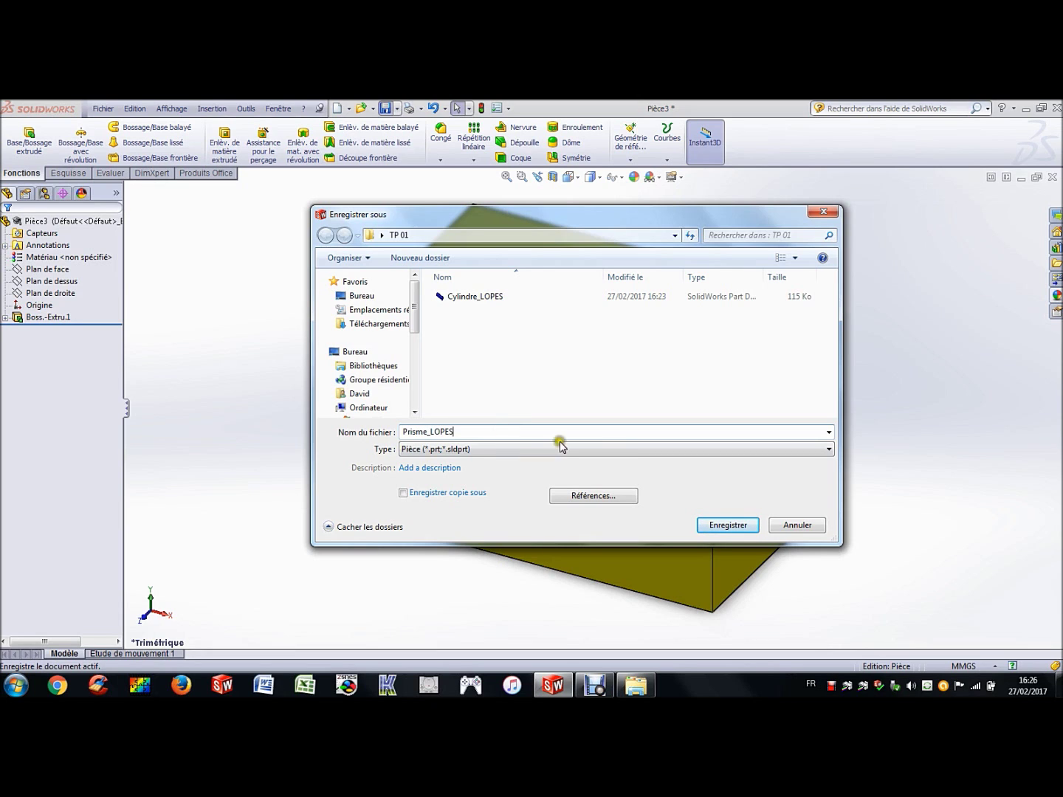
left_click(738, 525)
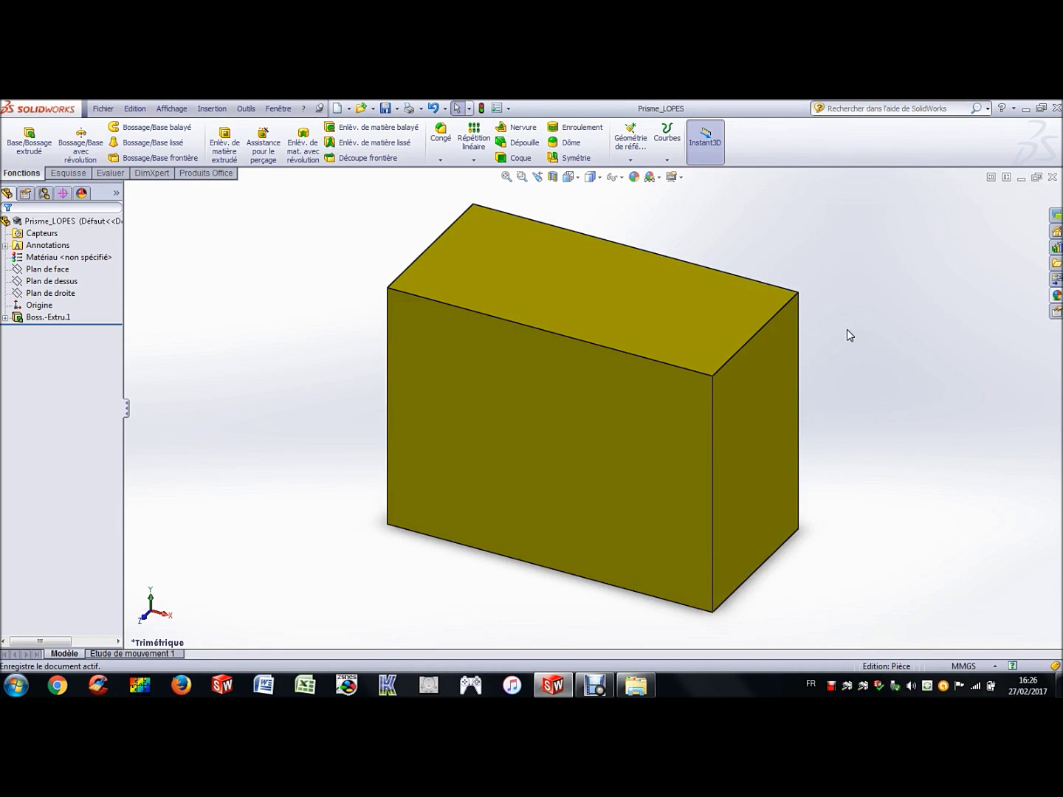
left_click(1052, 179)
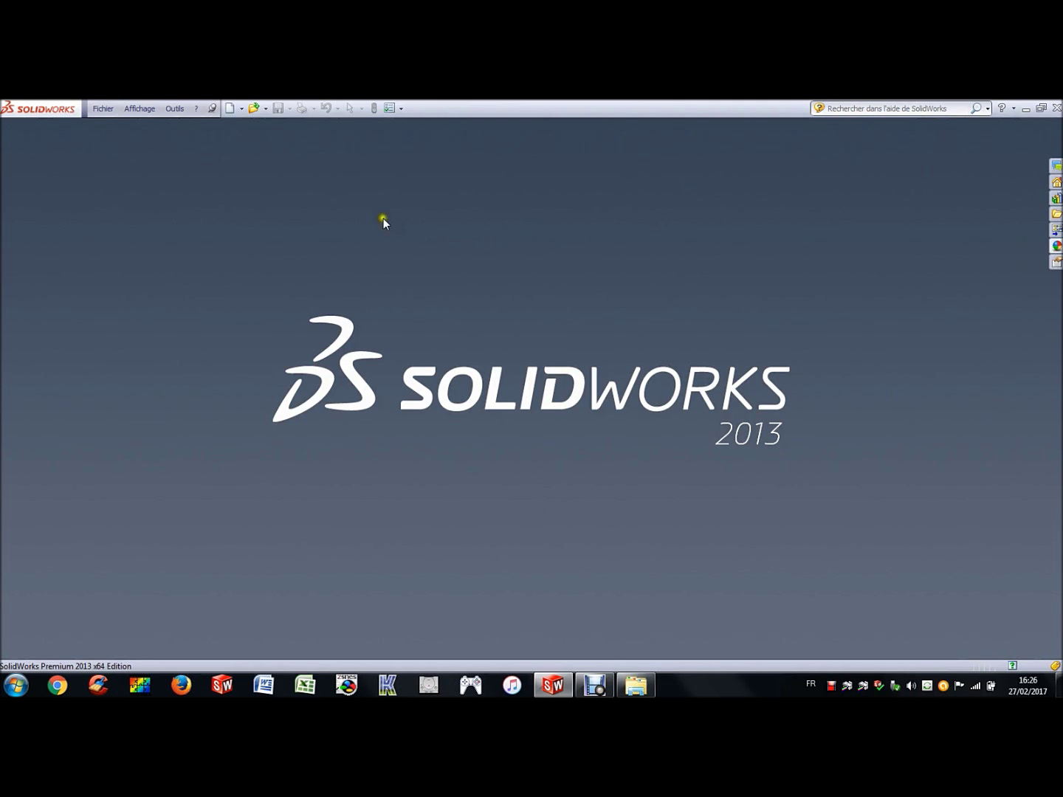
Create another new part (Pièce) document
left_click(231, 109)
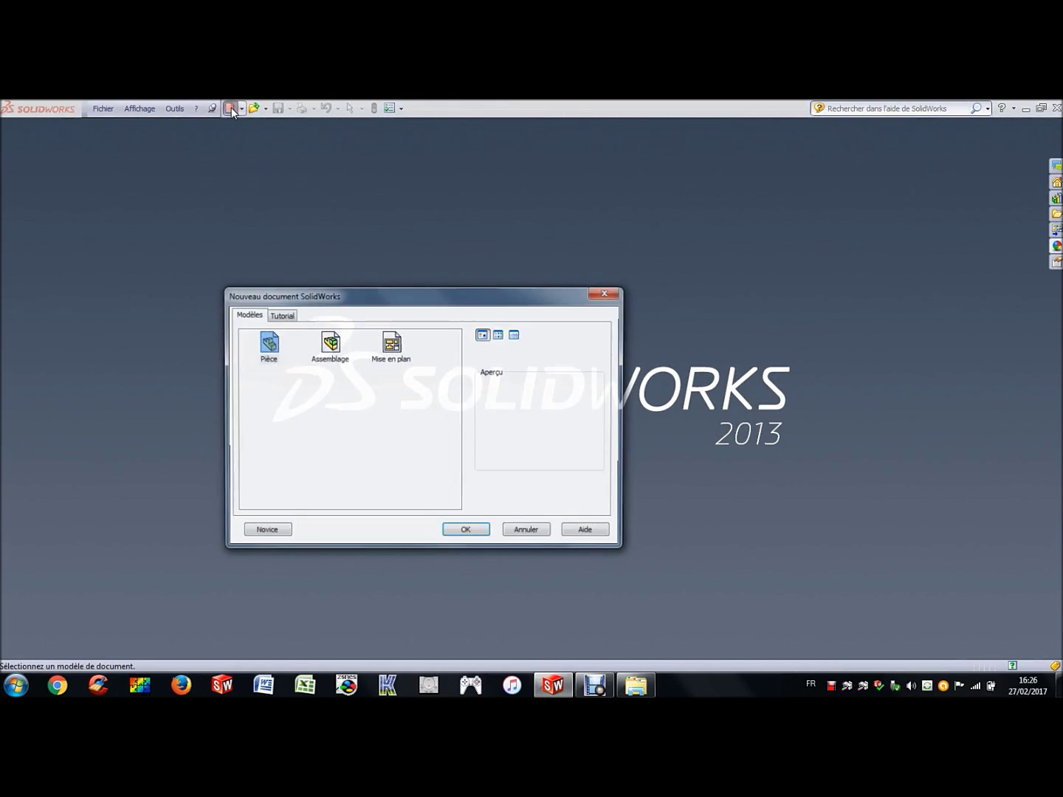
left_click(264, 344)
left_click(469, 531)
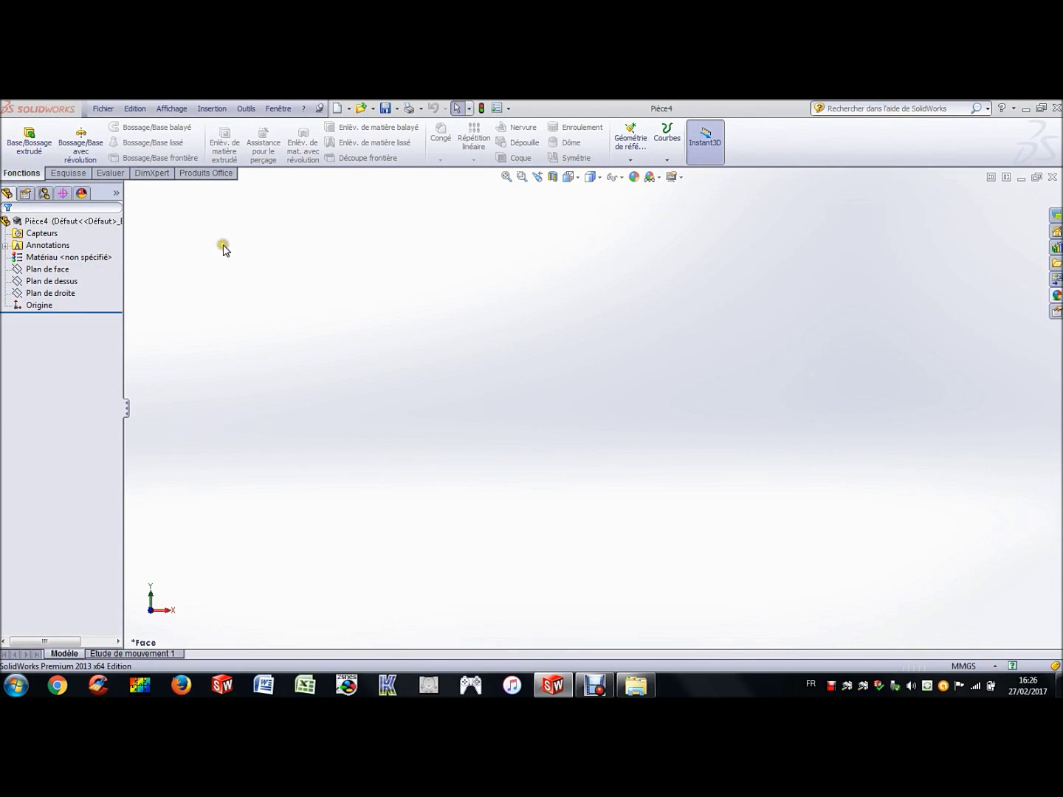
Sketch a right triangle with lines on Plan de face, its right angle at the origin, about 77 mm wide and 48 mm high
left_click(68, 173)
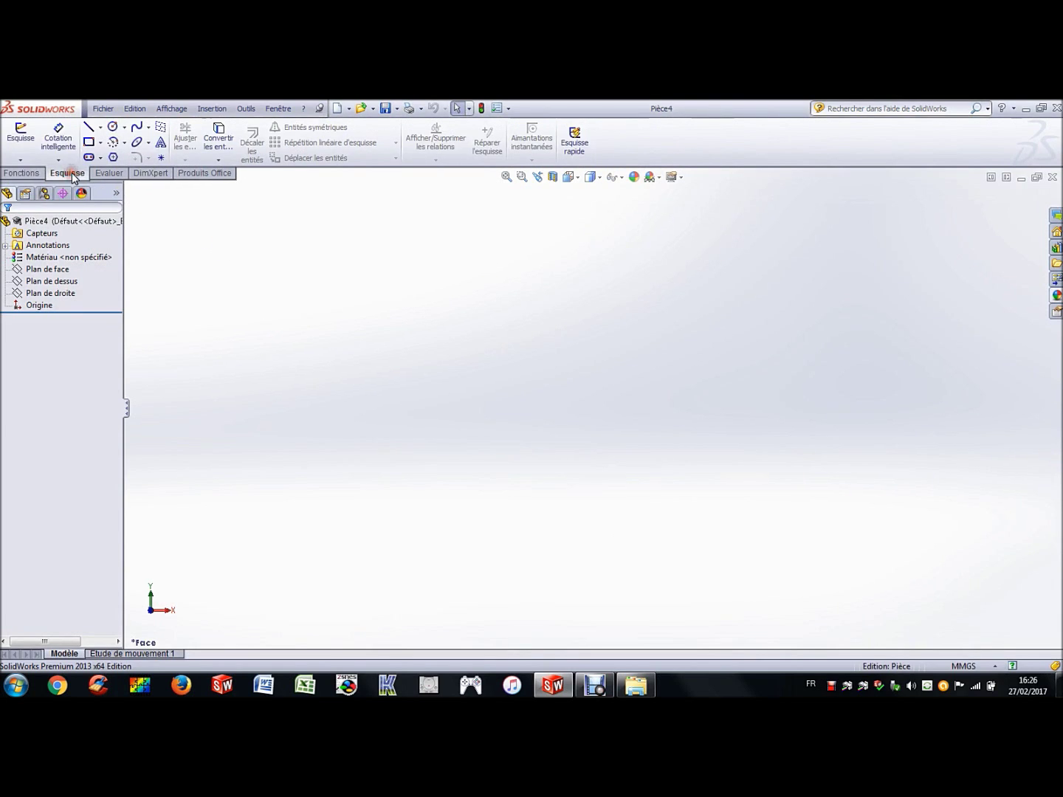
left_click(22, 134)
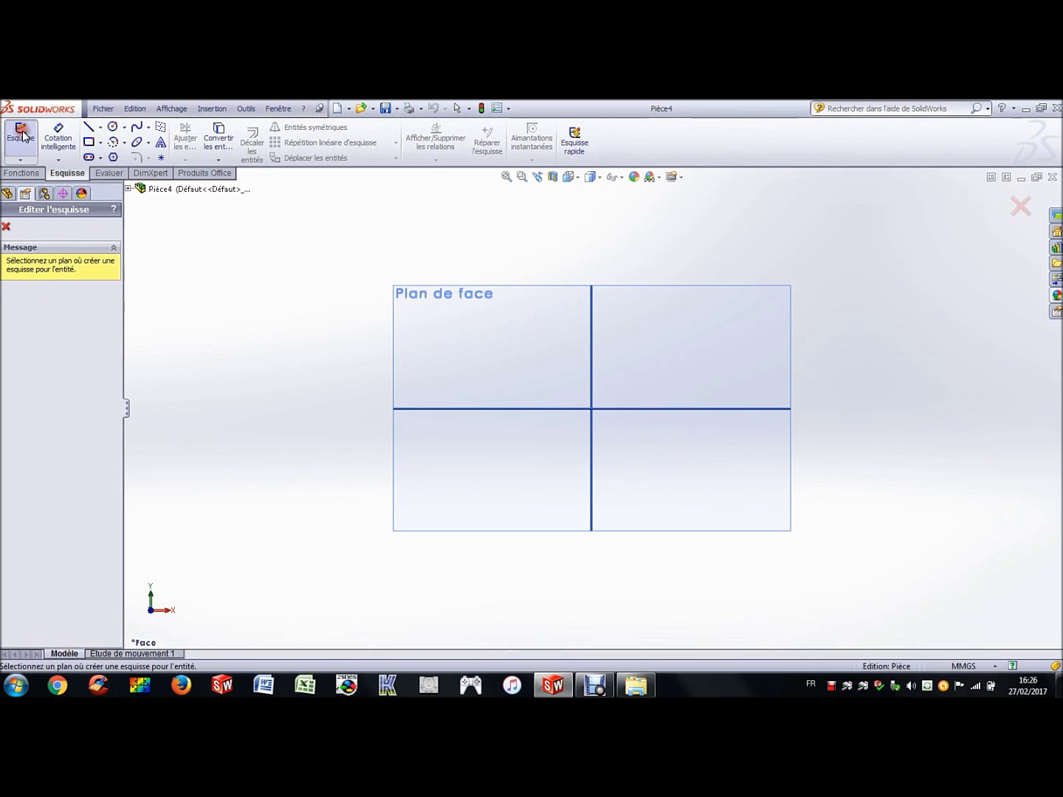
left_click(459, 325)
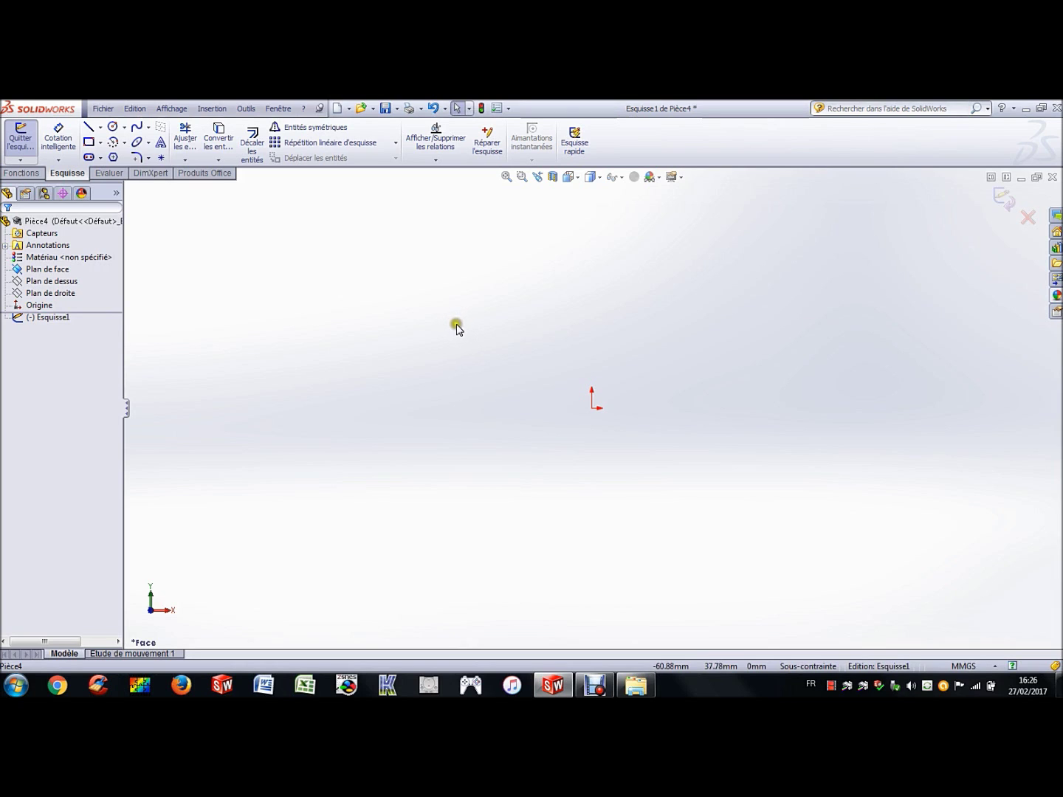
left_click(90, 127)
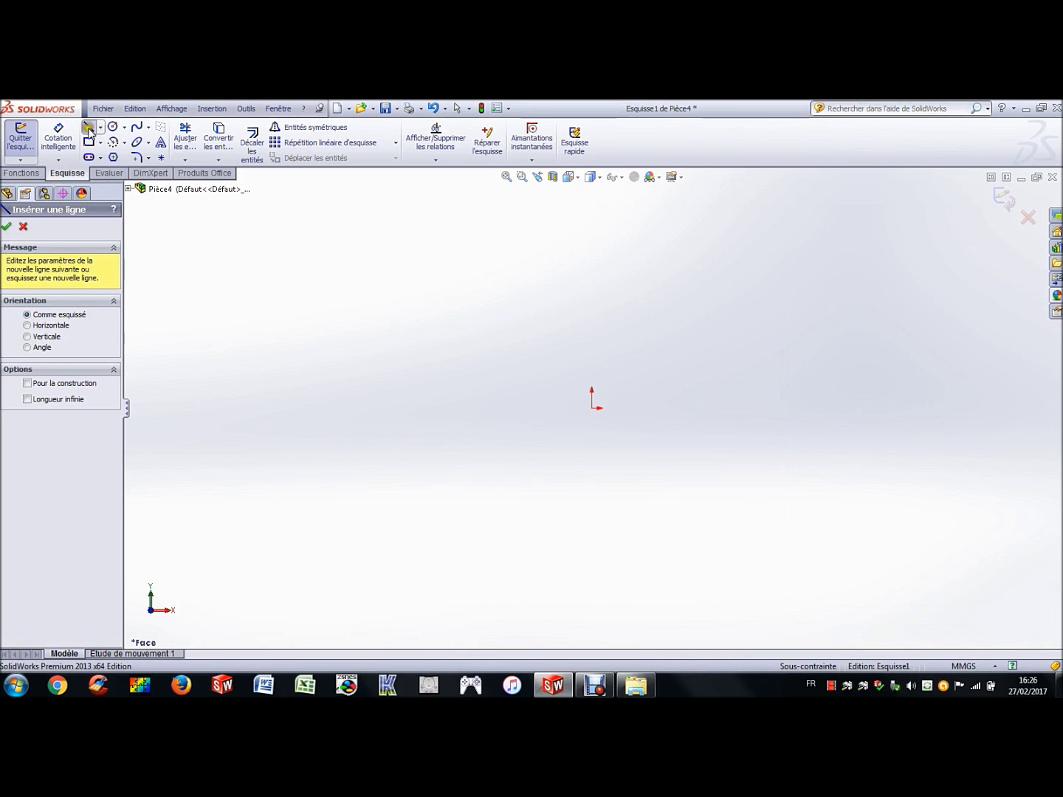
left_click(591, 409)
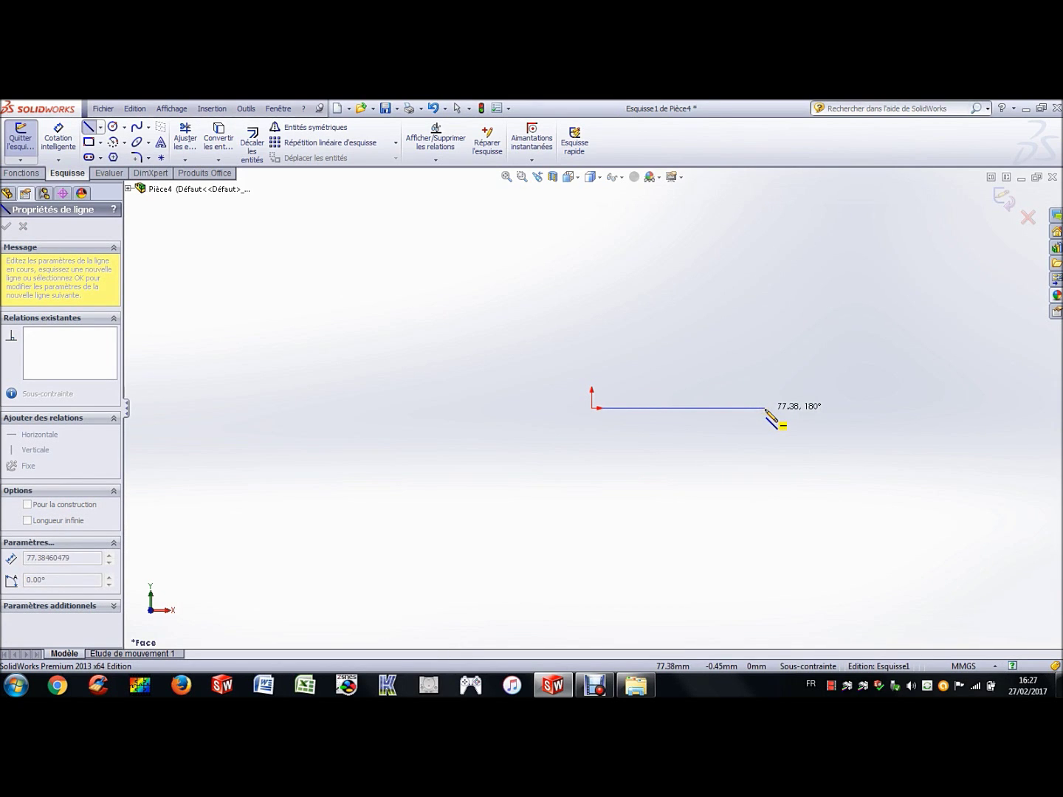
left_click(765, 408)
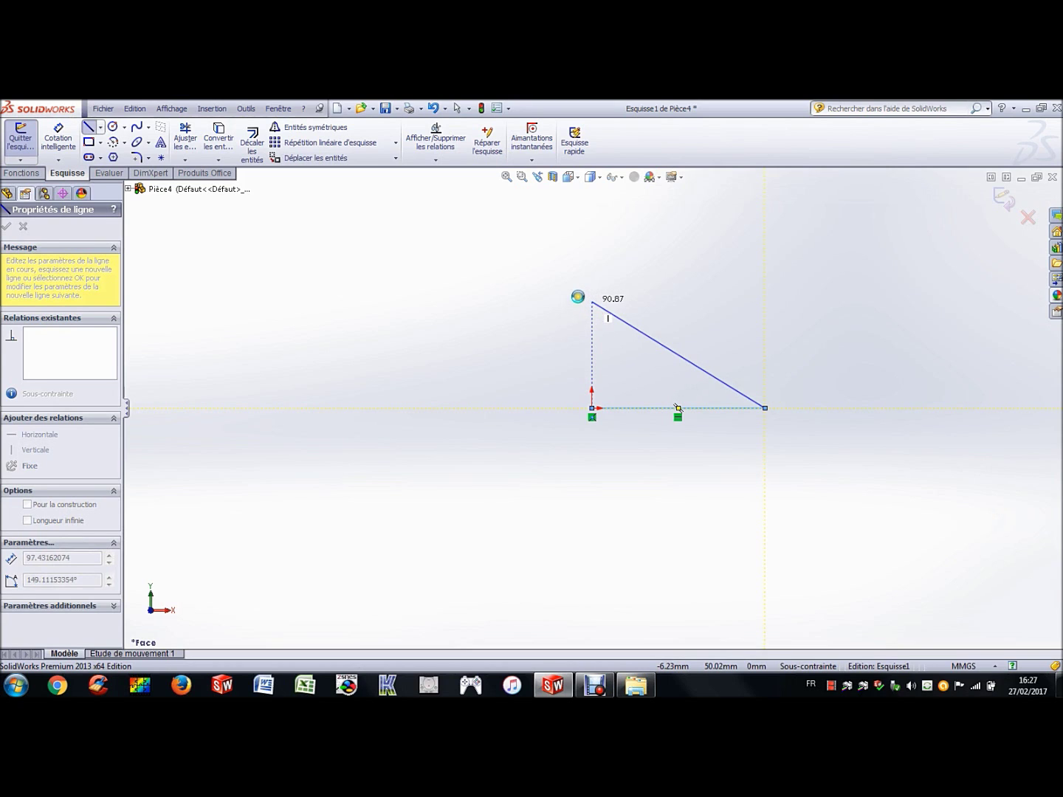
left_click(591, 302)
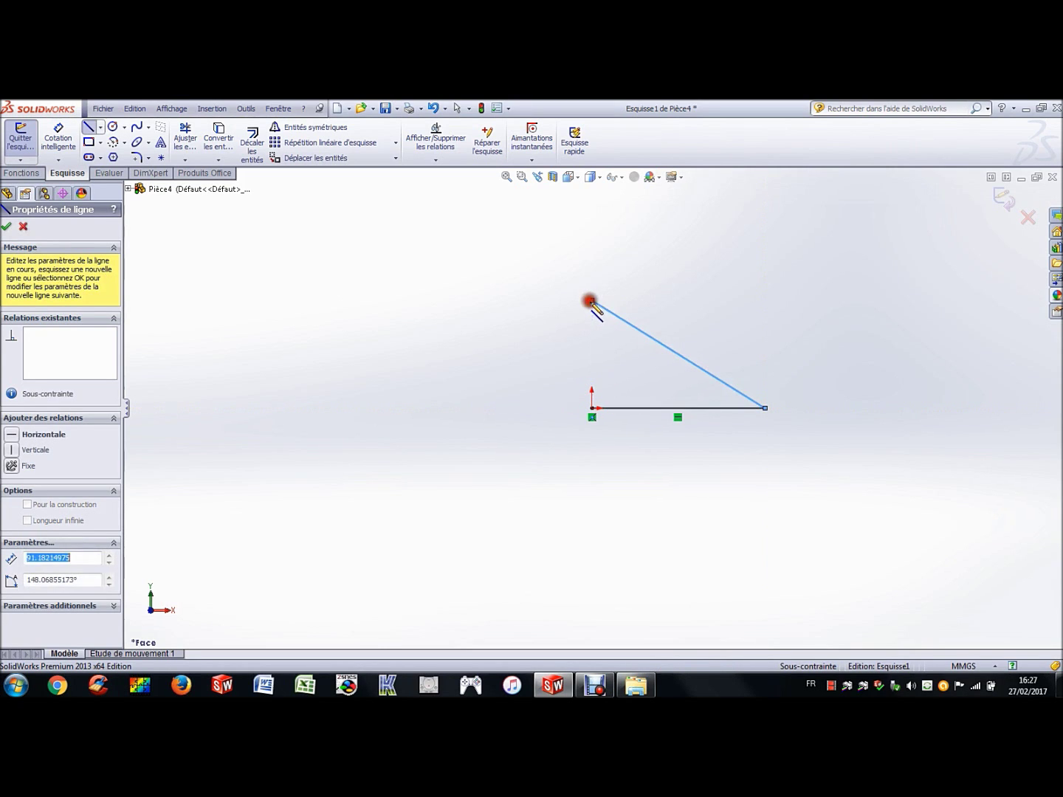
left_click(592, 407)
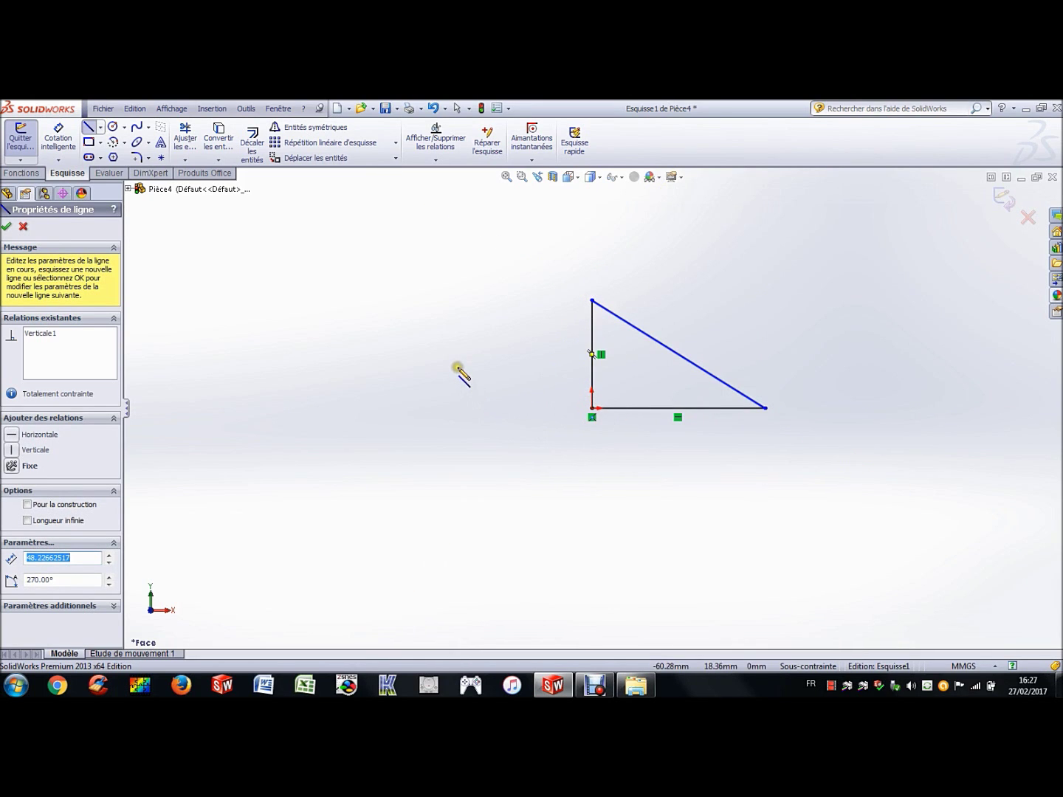
key("Escape")
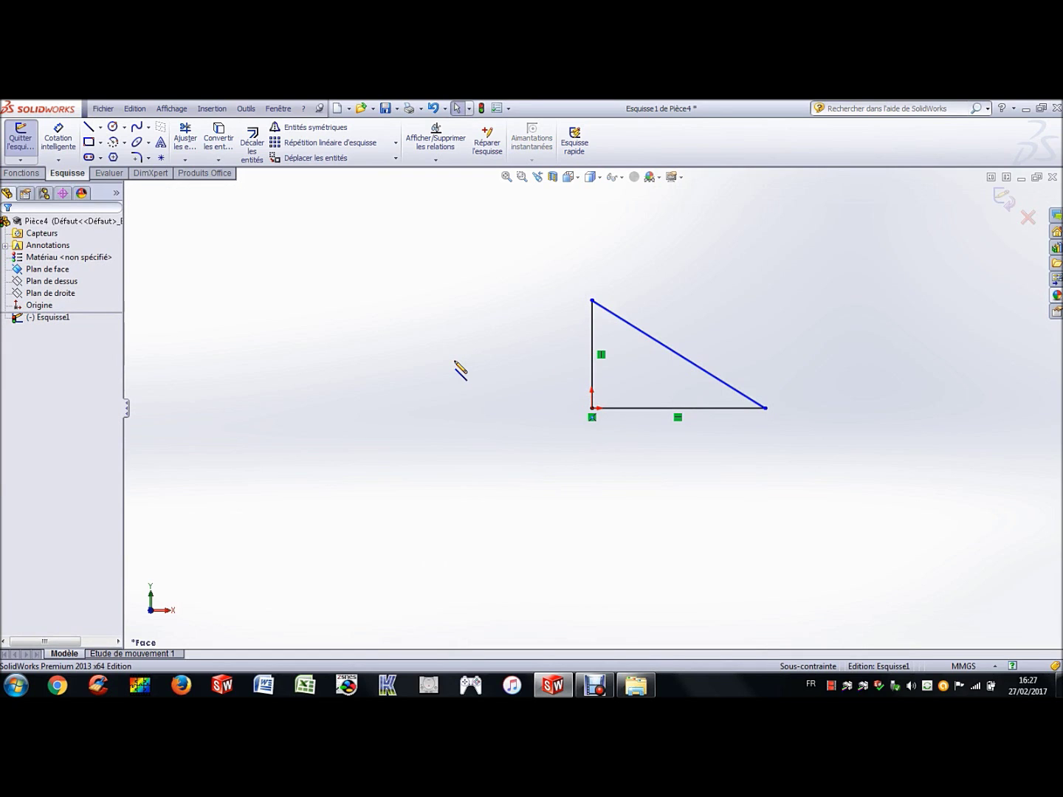
left_click(454, 364)
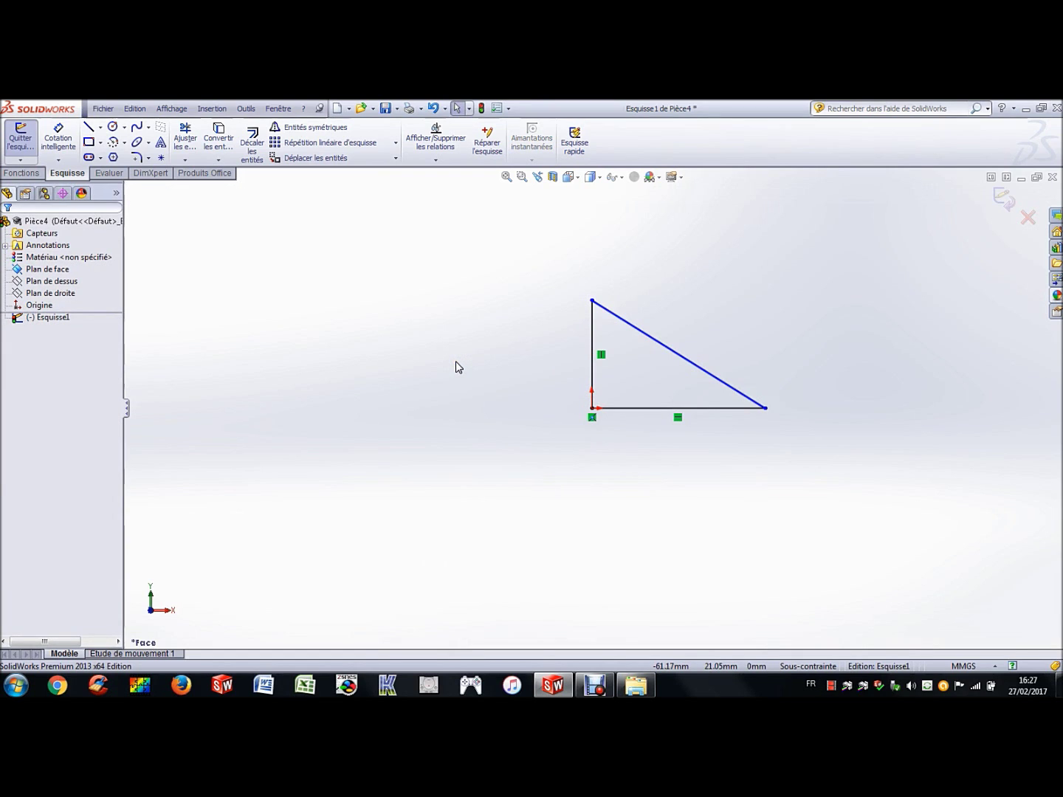
Dimension the triangle's vertical side to 15 mm with Cotation intelligente
left_click(60, 143)
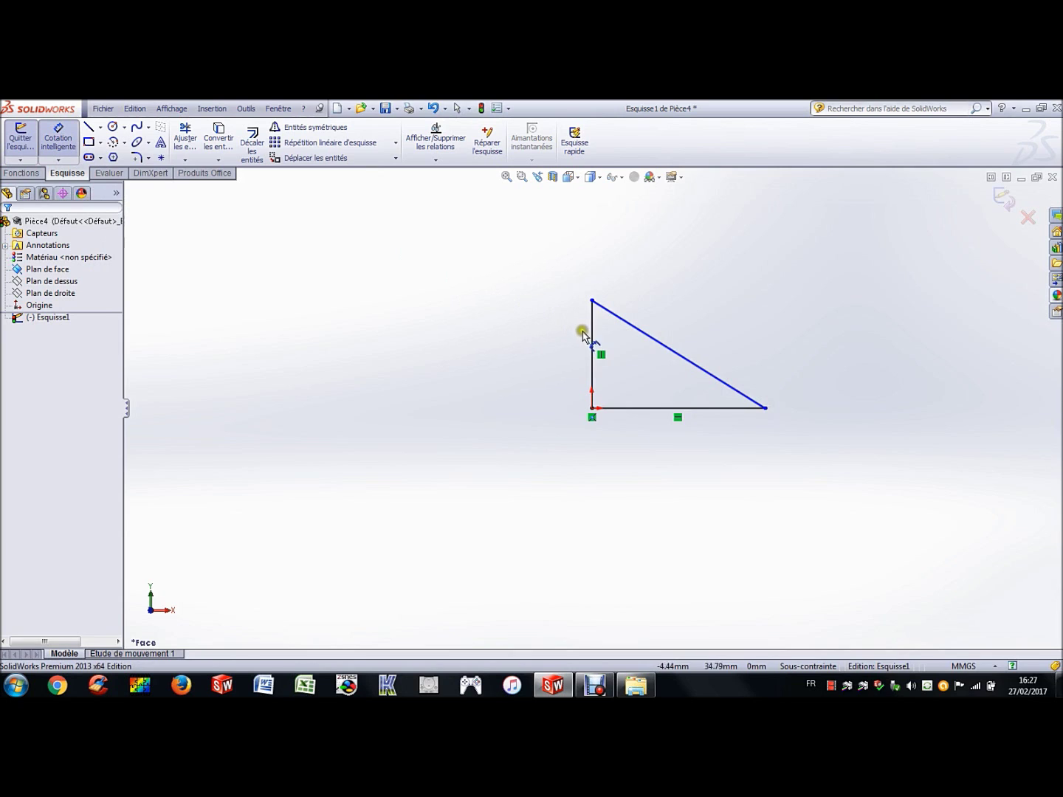
left_click(592, 341)
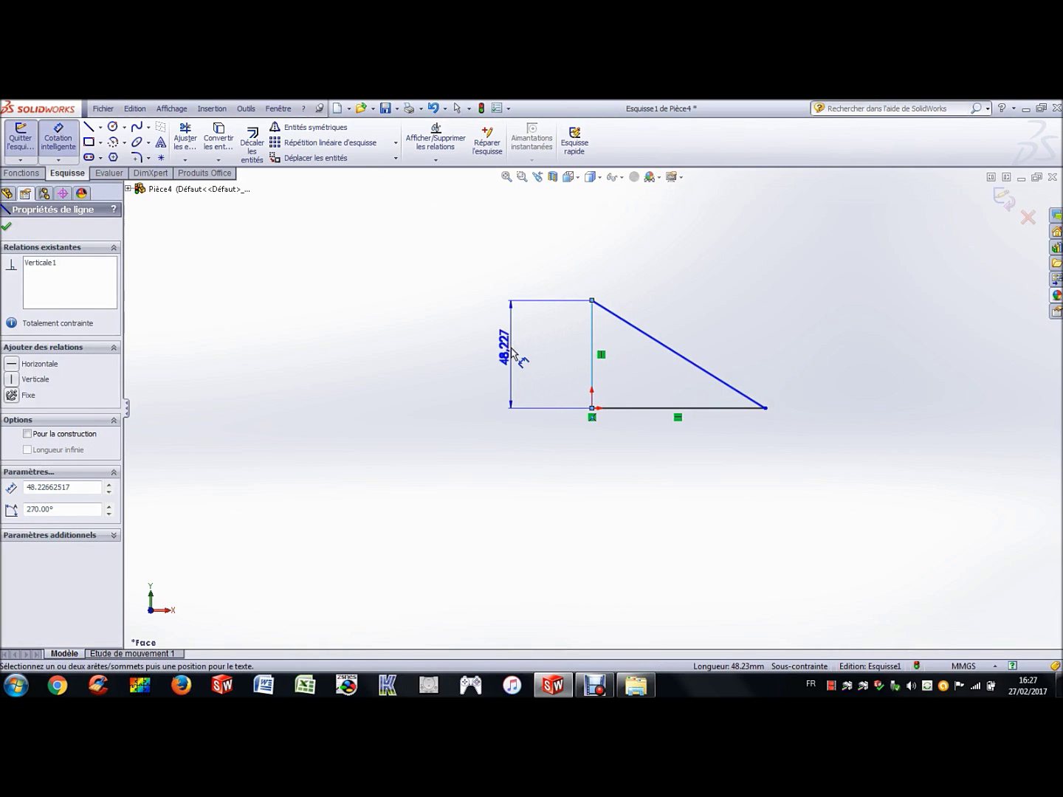
left_click(513, 353)
type("15")
key("Return")
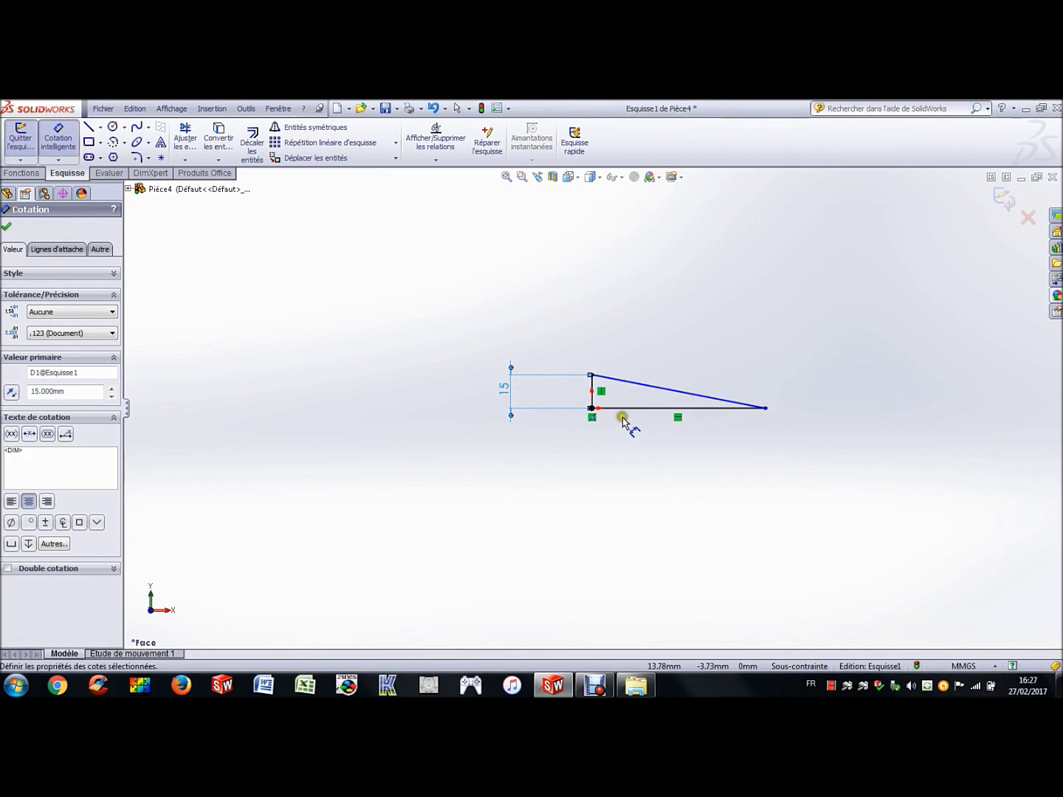
Dimension the triangle's horizontal side to 40 mm and place both dimensions closer to the sketch
left_click(627, 412)
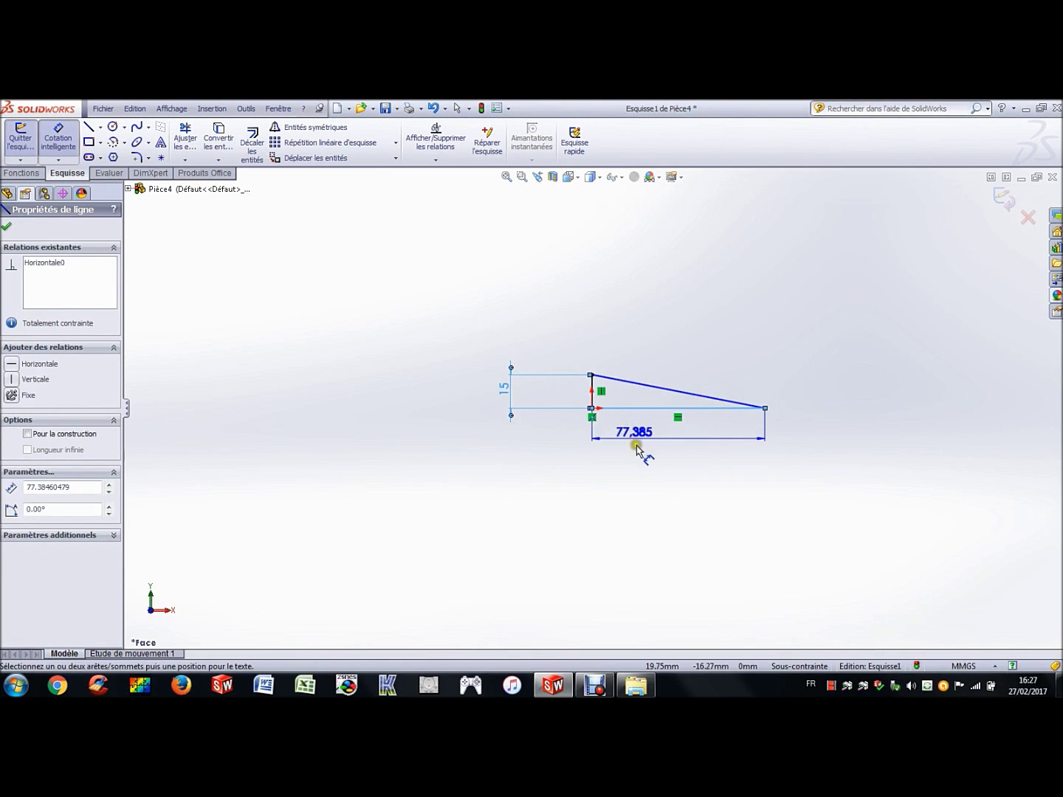
left_click(636, 448)
type("4")
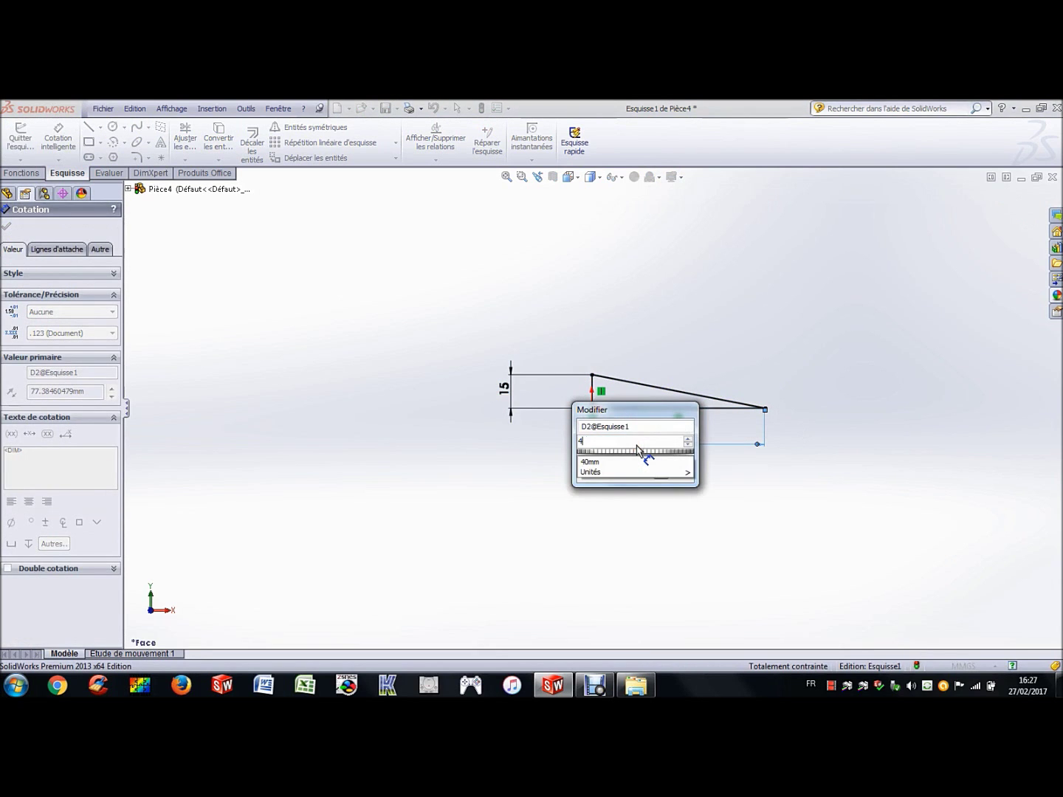
type("0")
key("Return")
left_click_drag(507, 388, 567, 400)
left_click(618, 448)
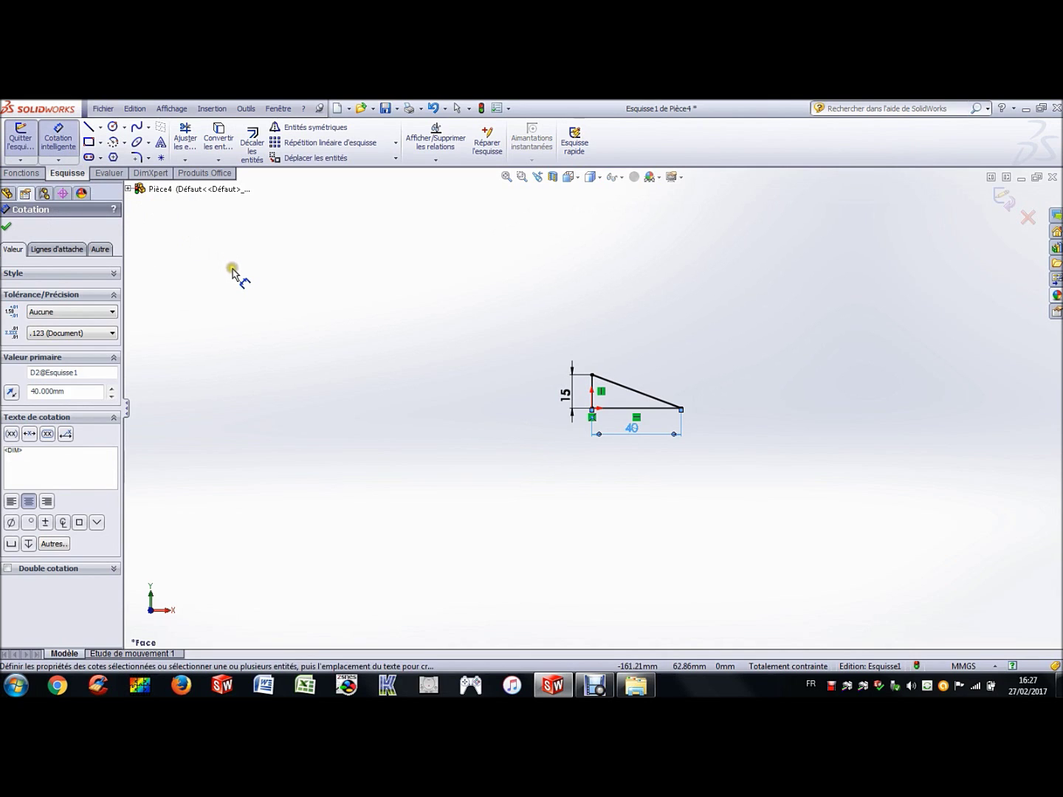
key("Escape")
key("Escape")
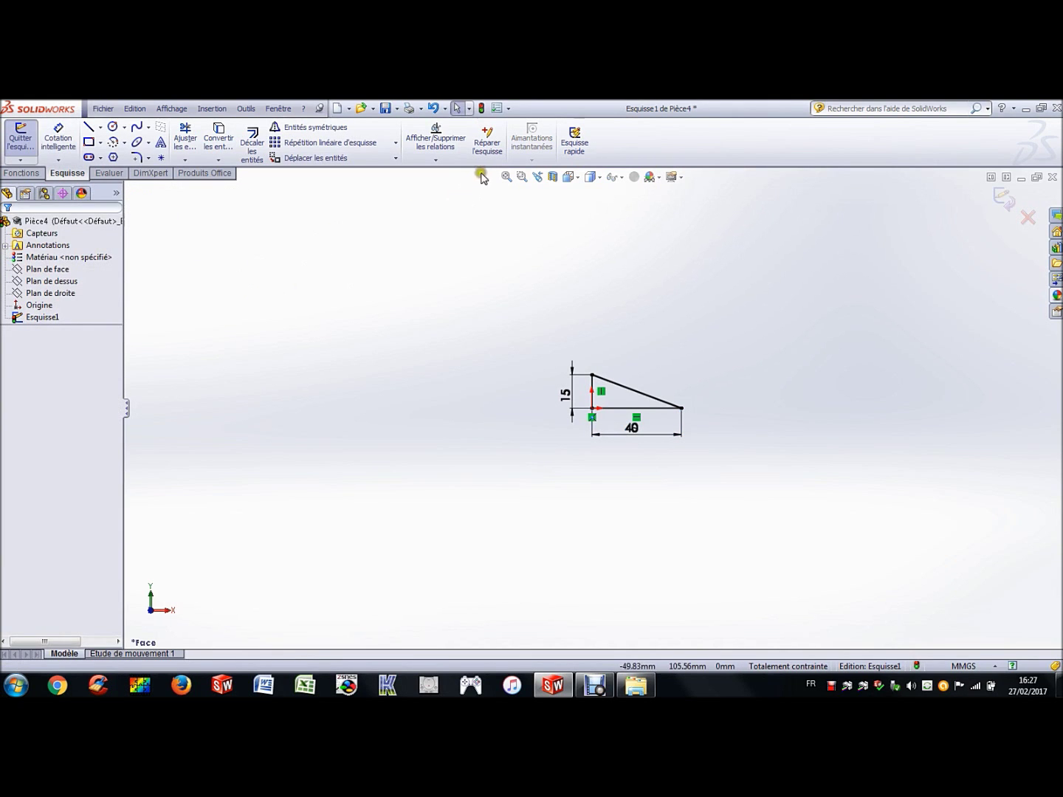
Draw a horizontal construction line (Ligne de construction) from the origin along the triangle's base and past its far tip
left_click(506, 178)
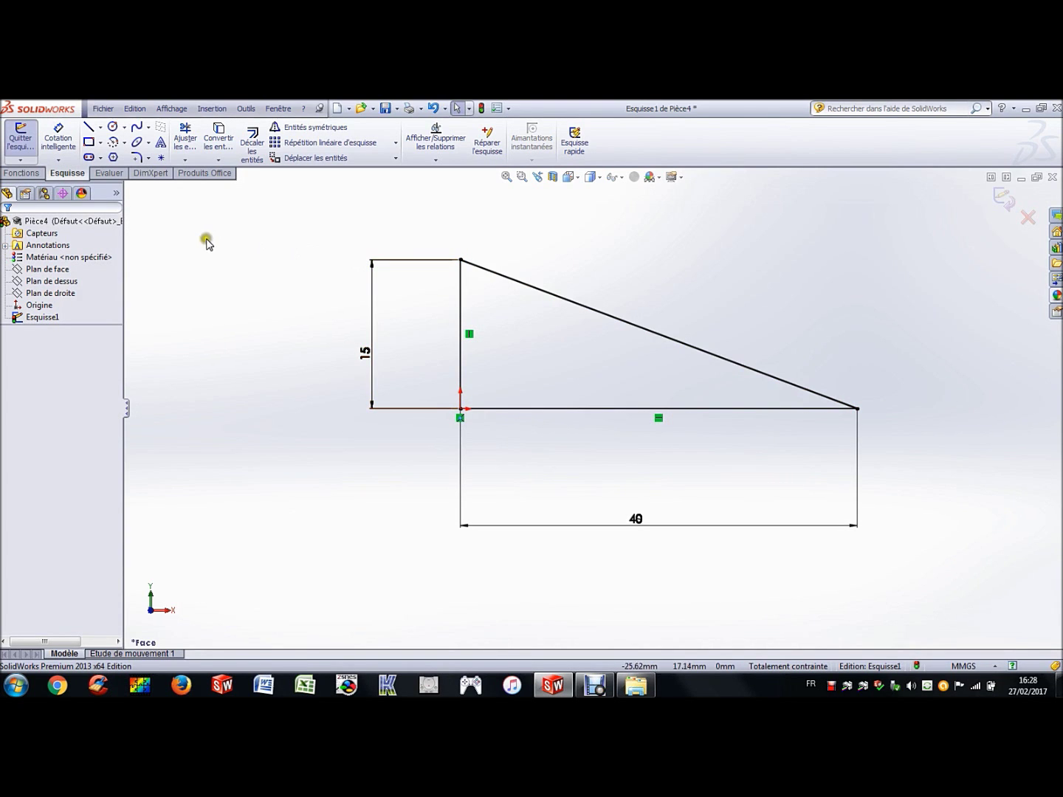
left_click(101, 128)
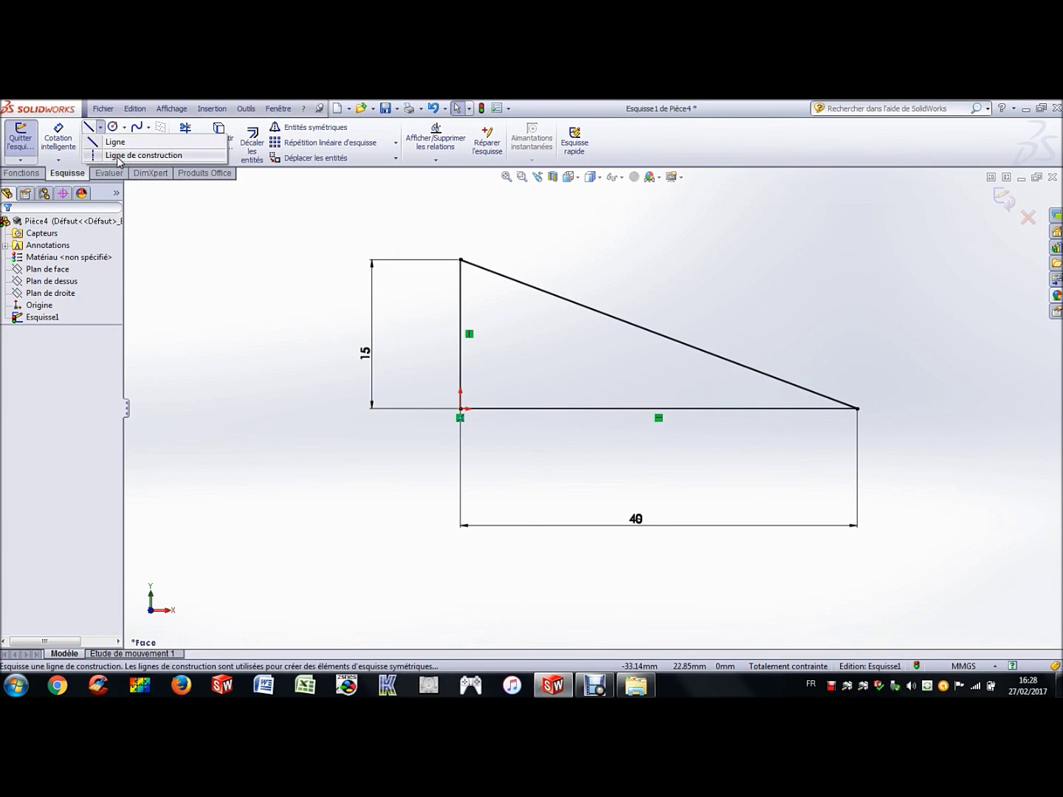
left_click(116, 157)
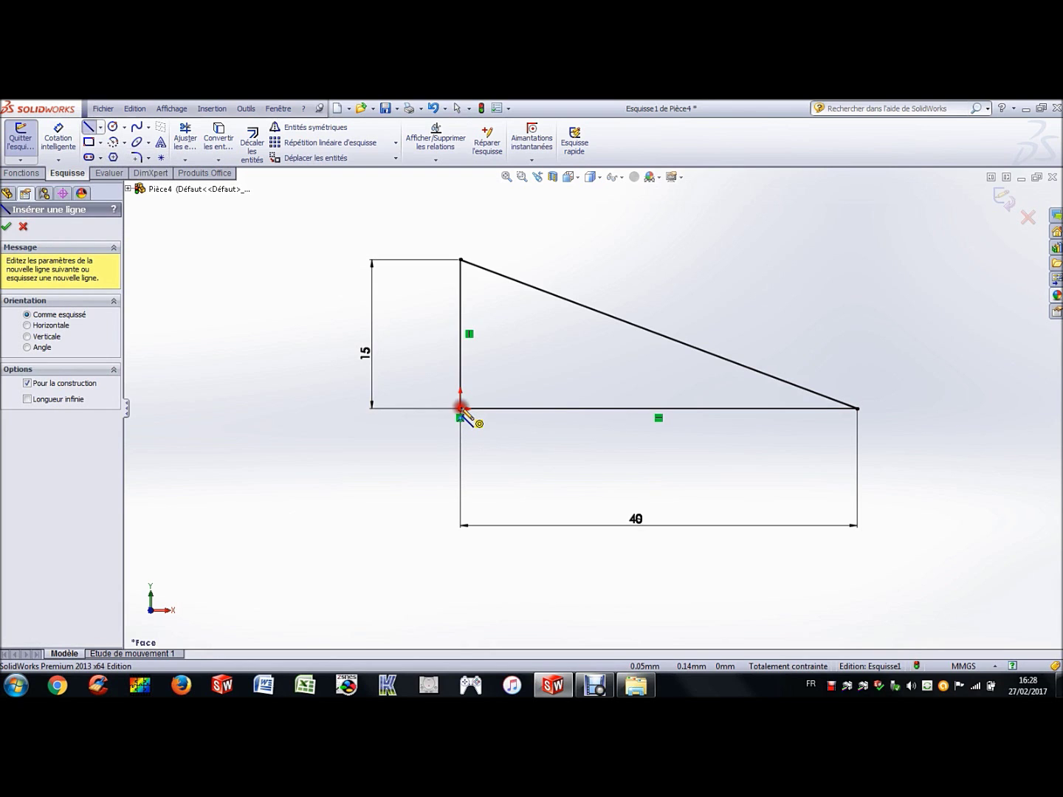
left_click(460, 408)
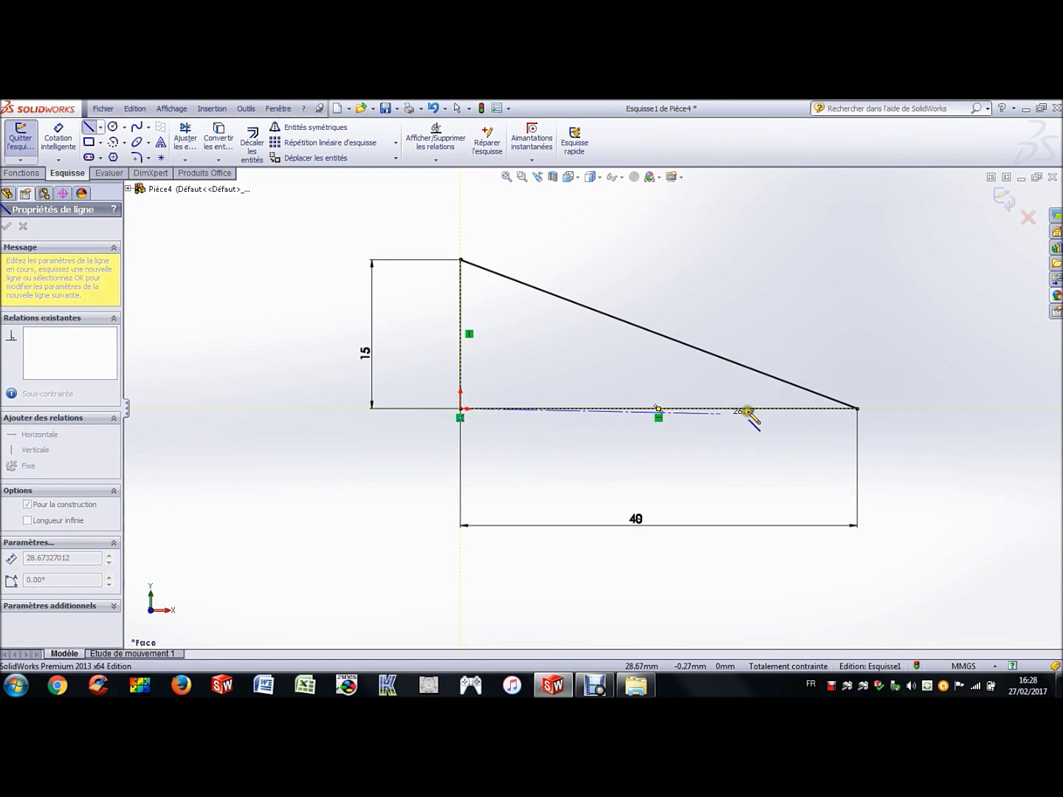
left_click(988, 408)
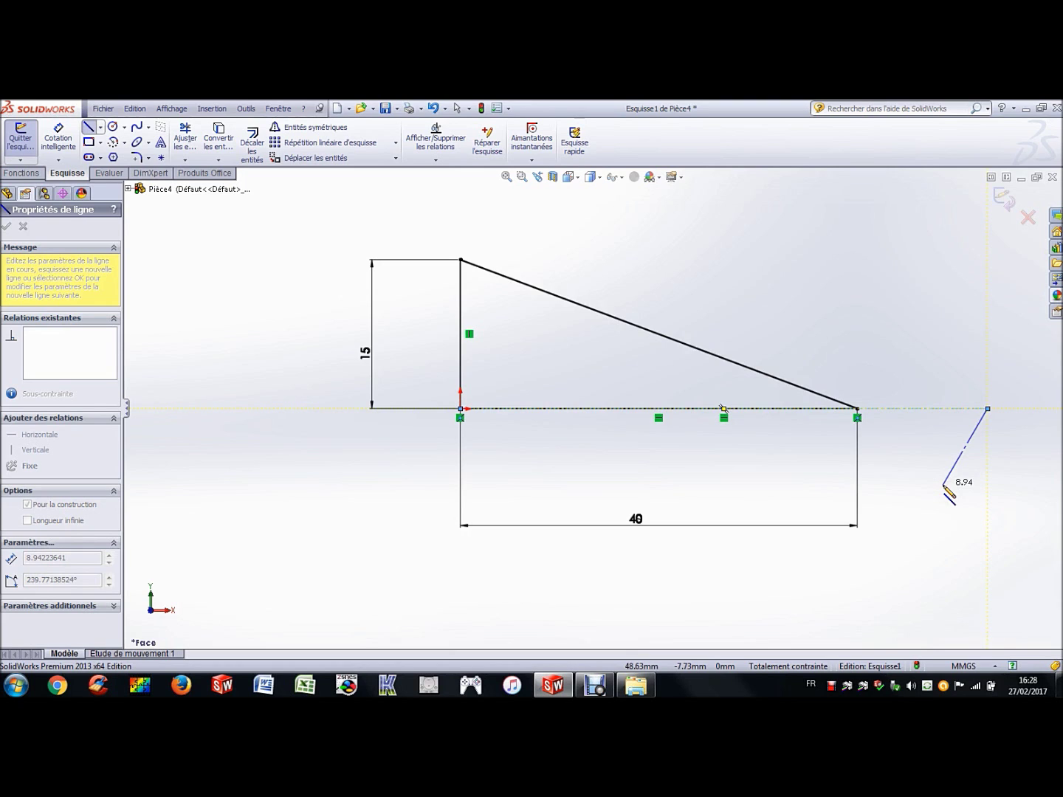
key("Escape")
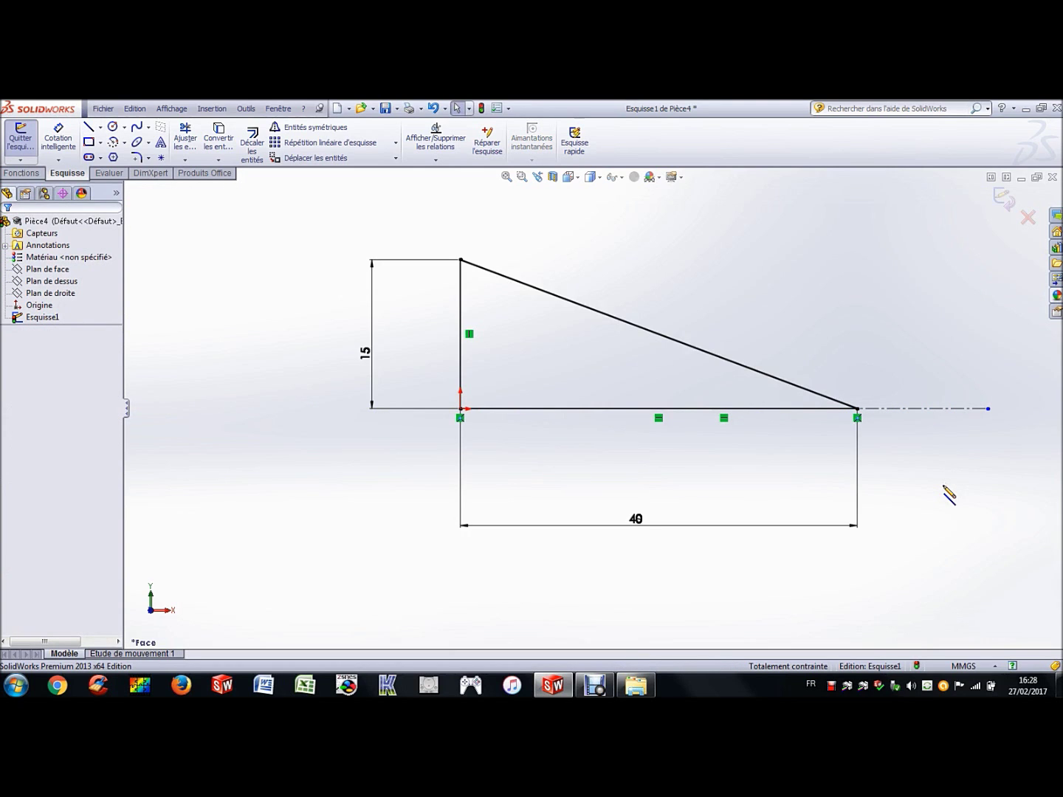
Revolve the triangle as a boss (Bossage/Base avec révolution) around the construction line, Borgne, through 360 degrees
left_click(19, 173)
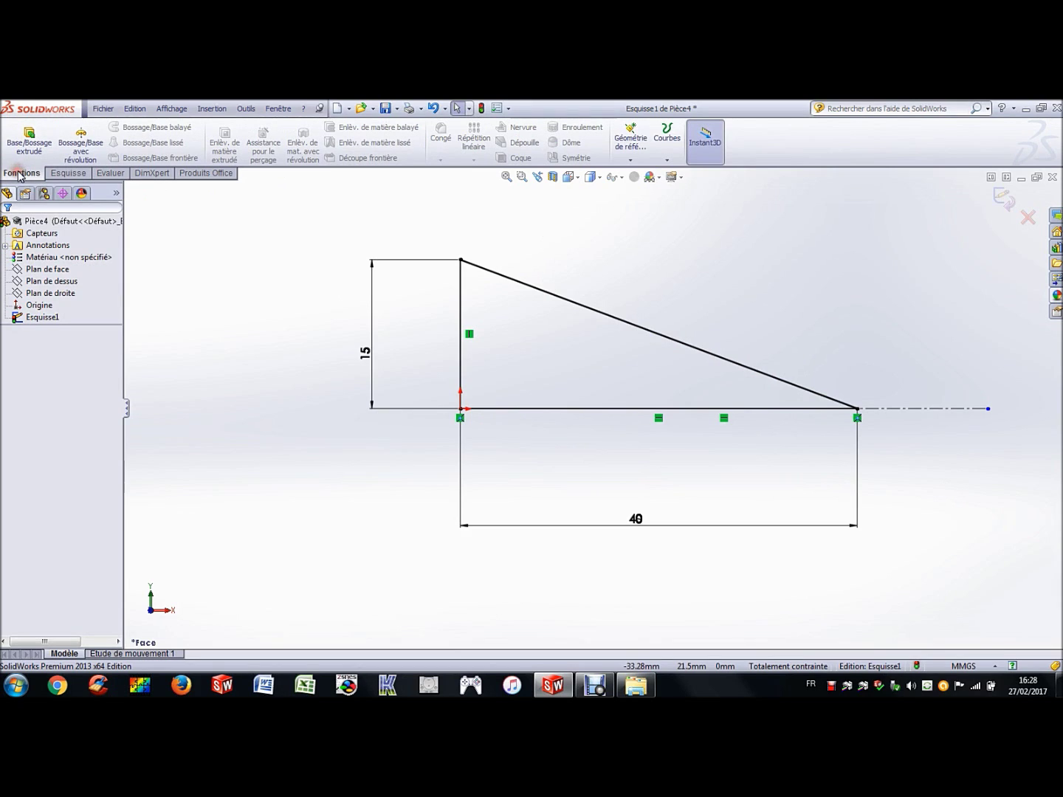
left_click(84, 144)
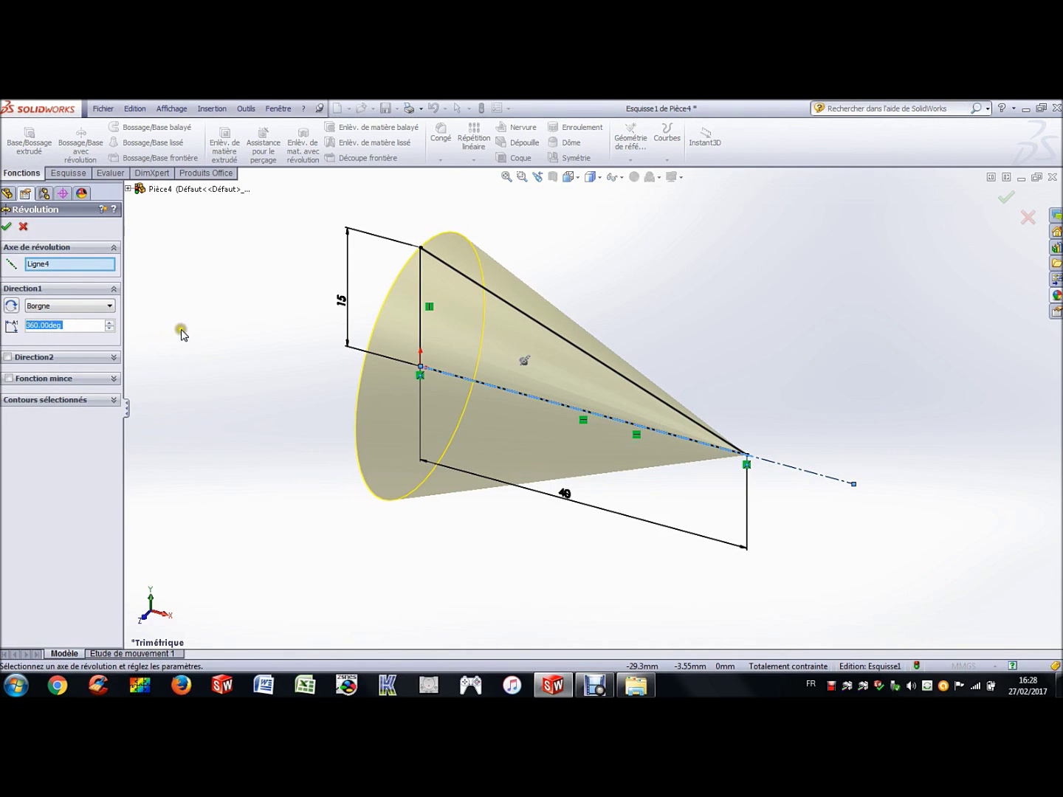
left_click(6, 226)
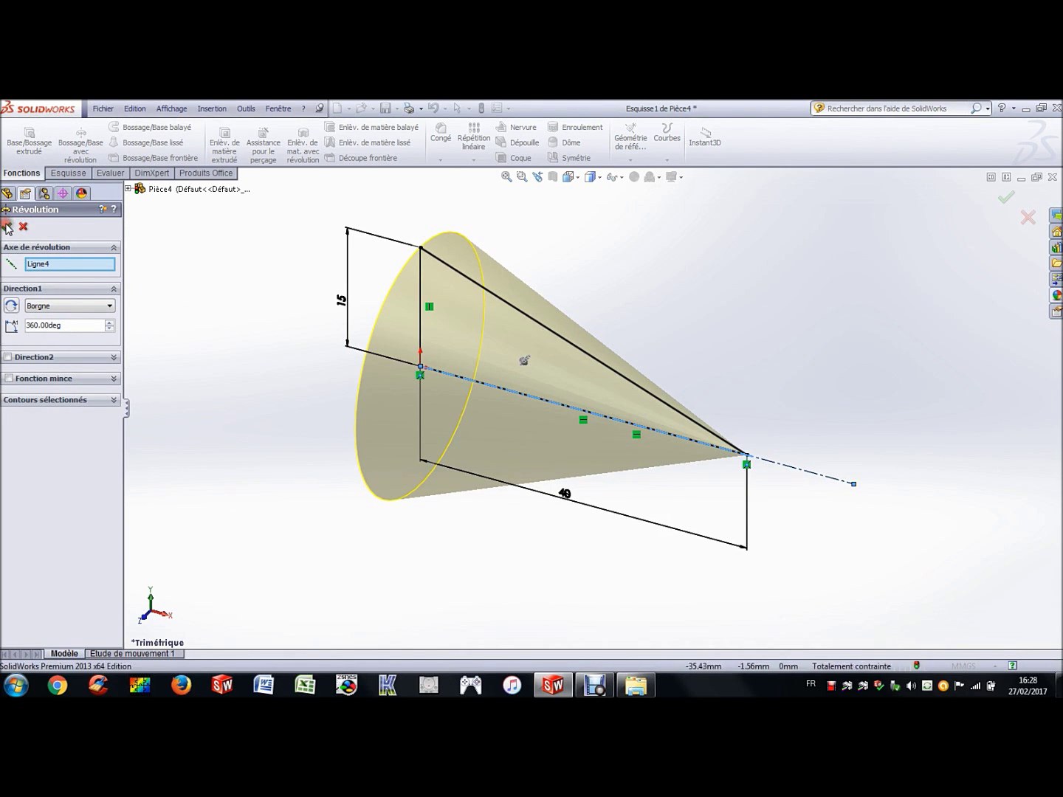
left_click(240, 259)
left_click(506, 177)
left_click(323, 274)
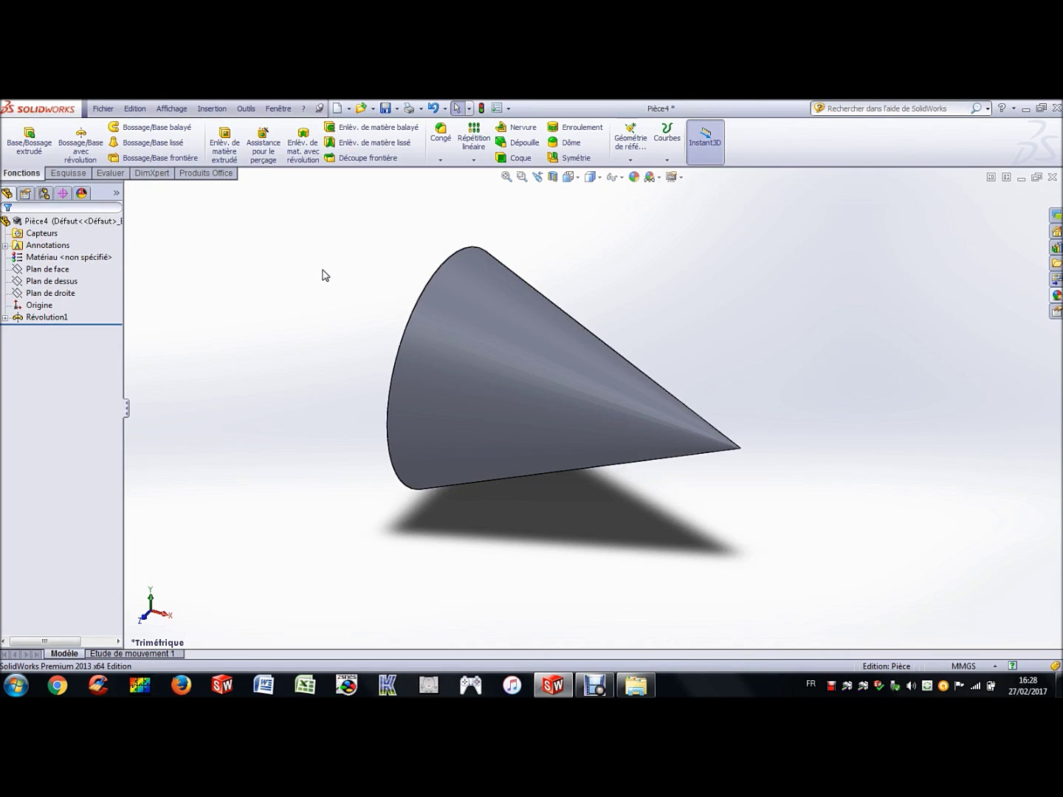
Color the whole cone part green using the standard color palette of its appearance settings
right_click(92, 220)
mouse_move(125, 207)
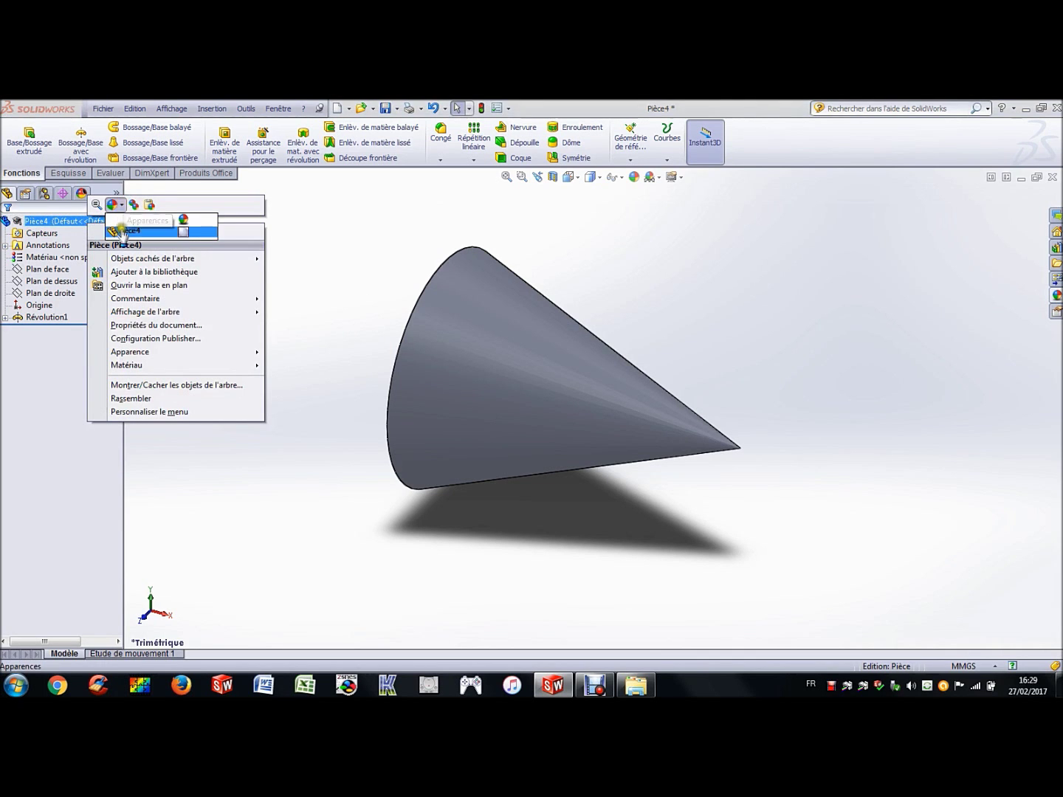
left_click(185, 232)
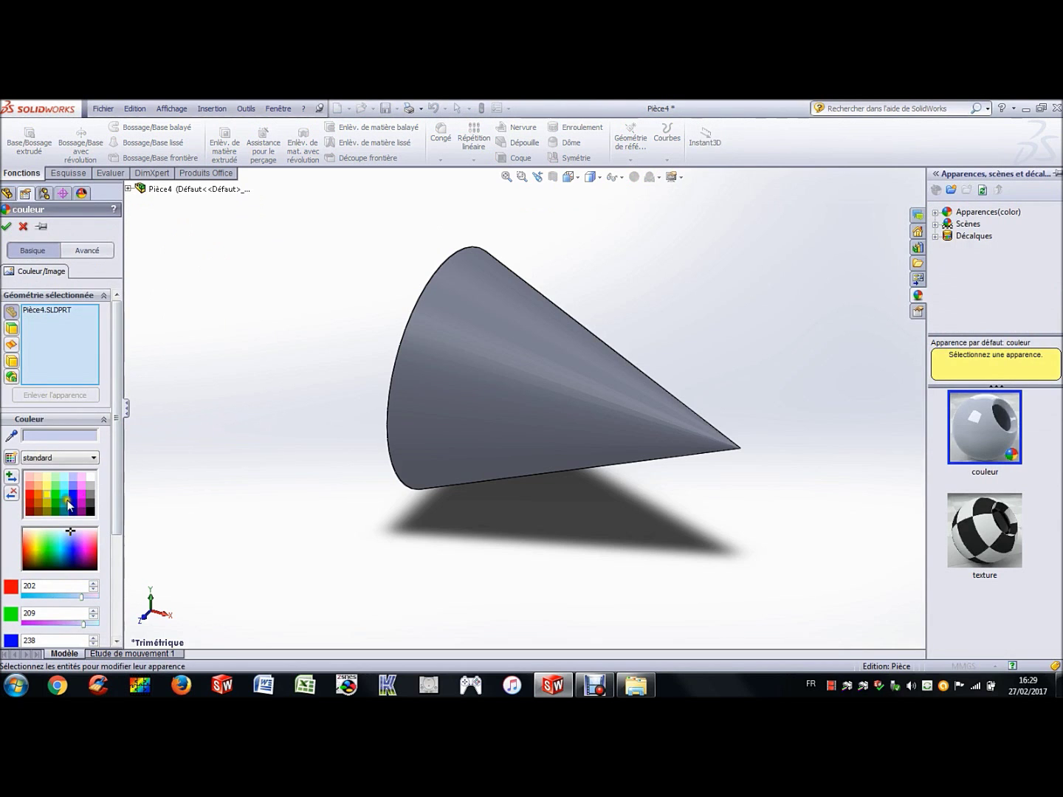
left_click(57, 495)
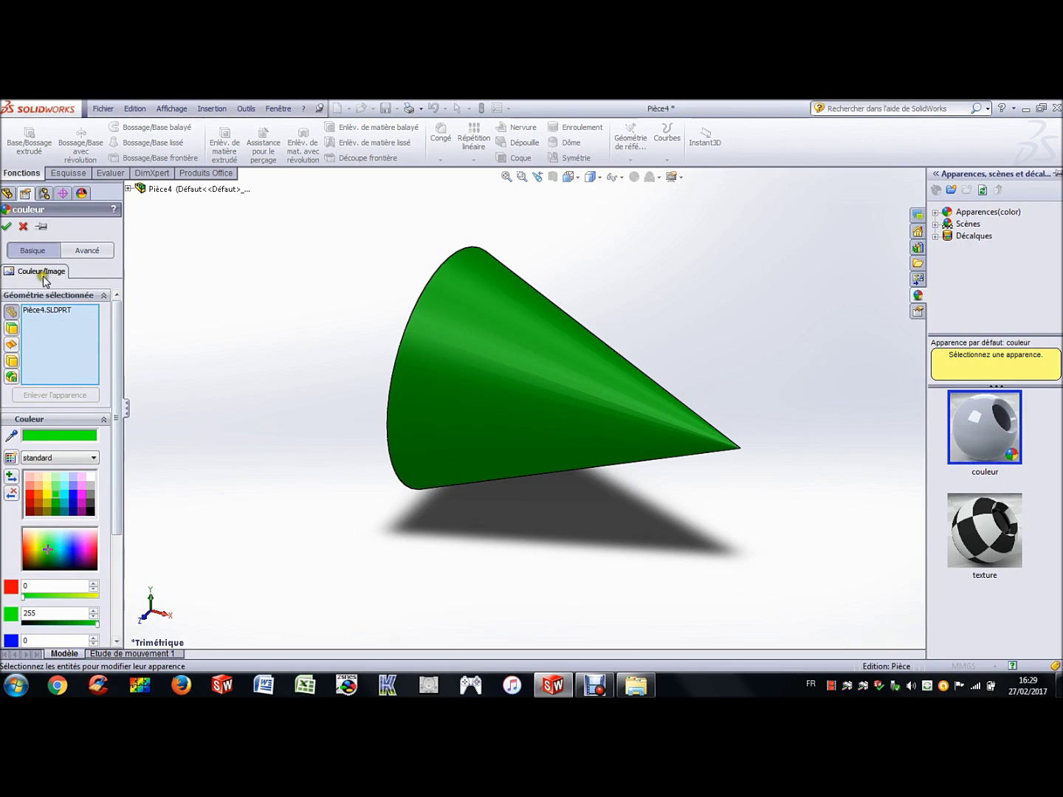
left_click(5, 226)
left_click(250, 220)
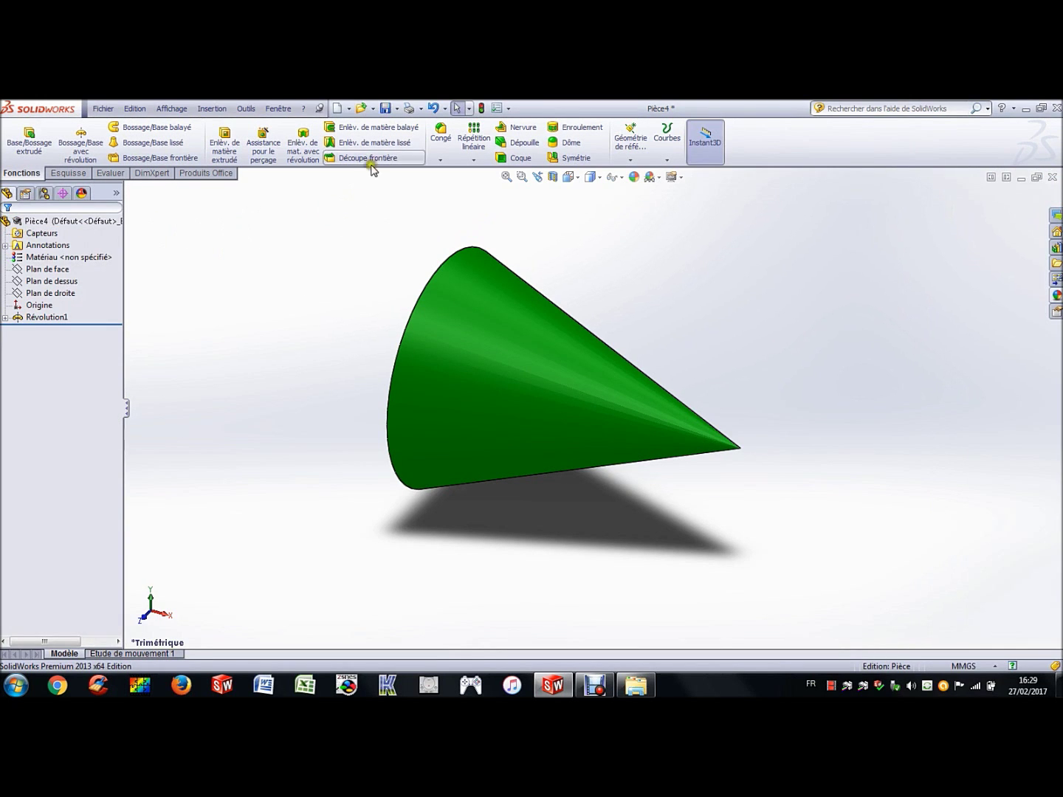
Save the part in the TP 01 folder, naming it Cone_ followed by the author's surname, and close it
left_click(386, 110)
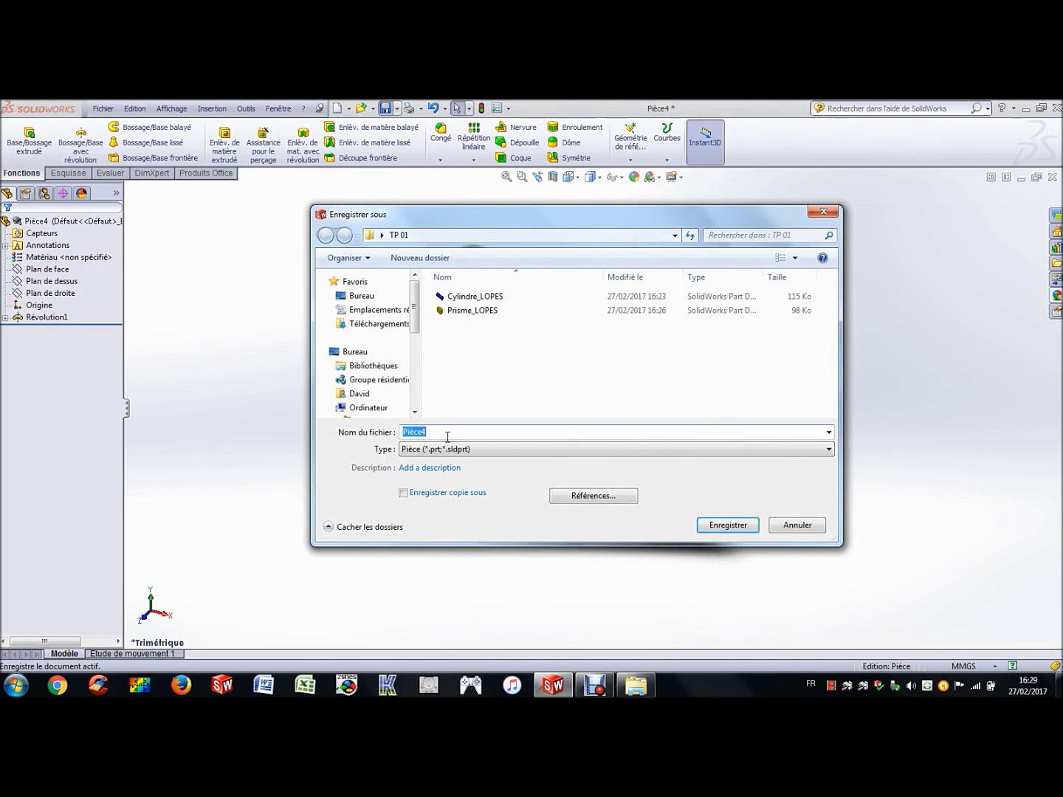
type("C")
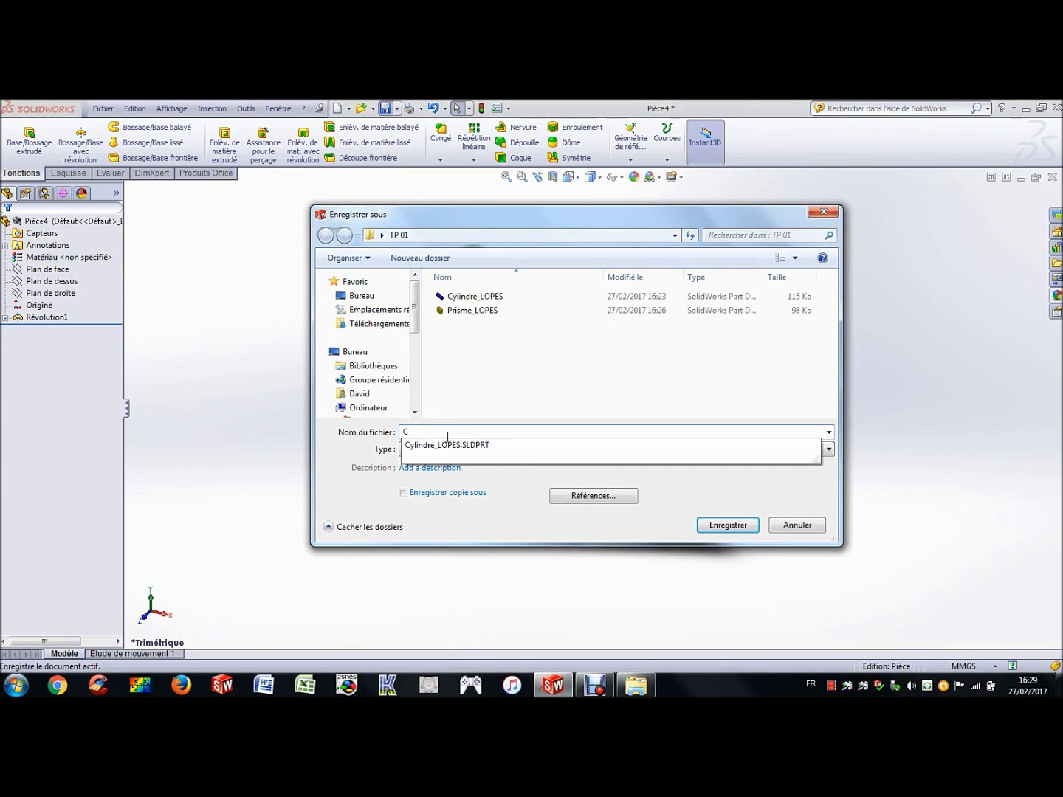
type("one_LOPES")
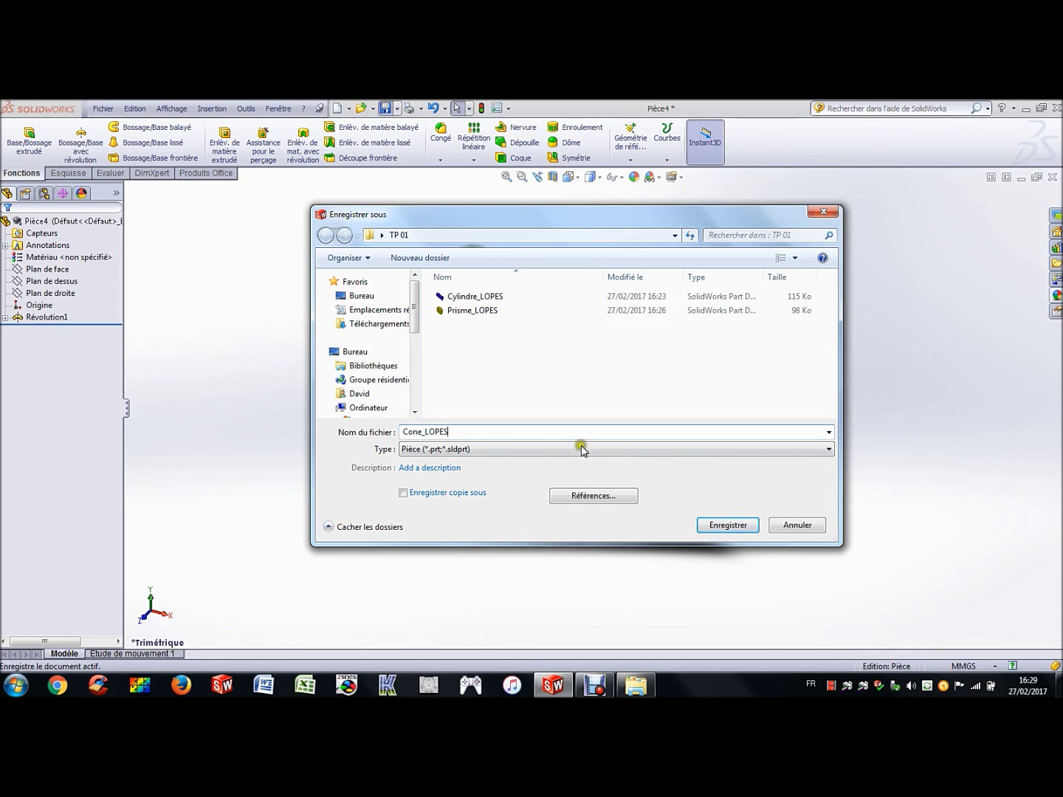
left_click(742, 527)
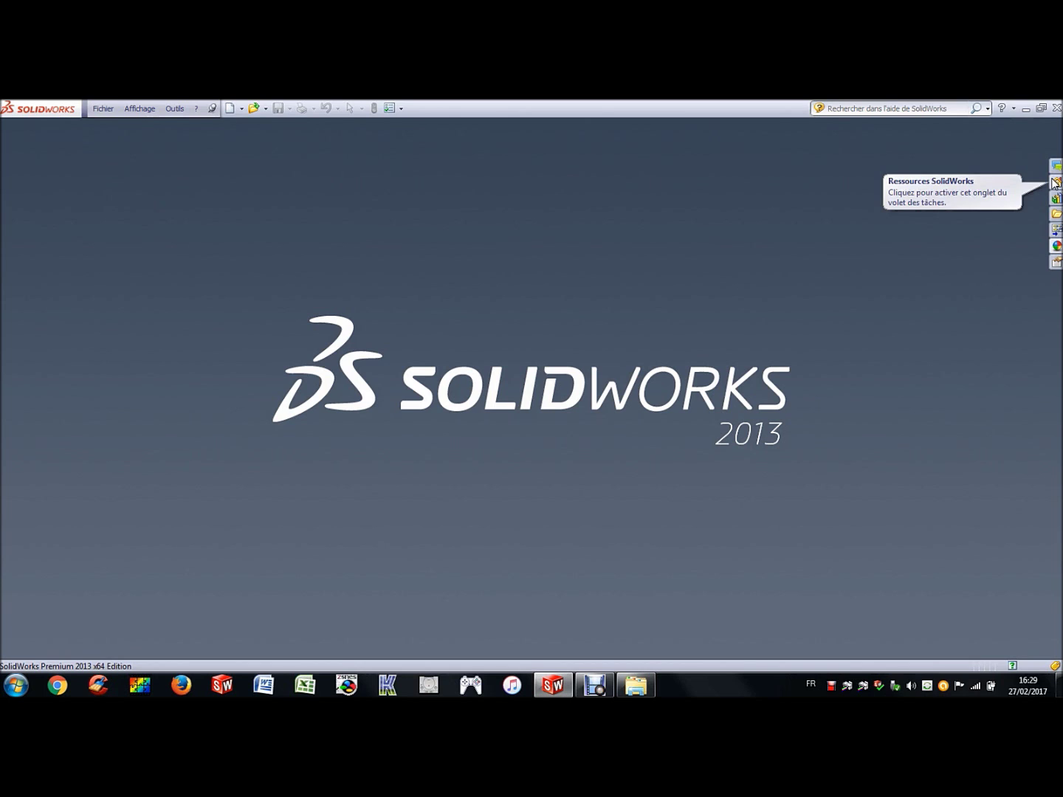
Create a new part document (Pièce) and start a sketch on the front plane (Plan de face)
left_click(232, 109)
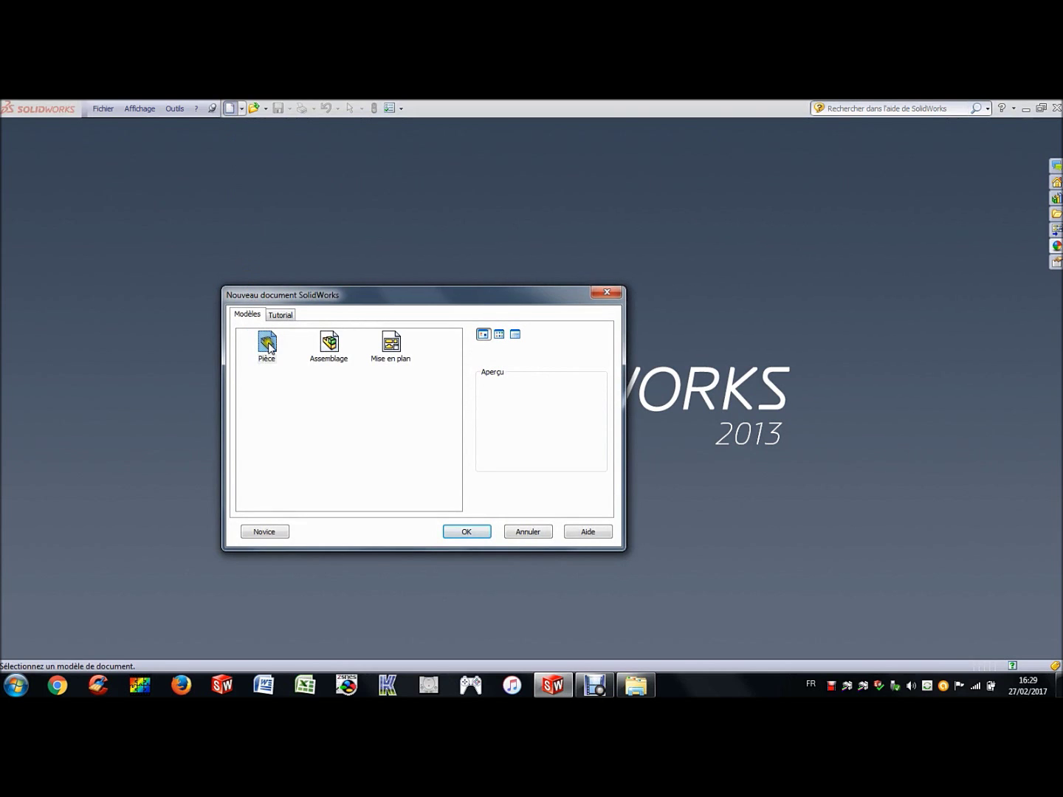
left_click(269, 348)
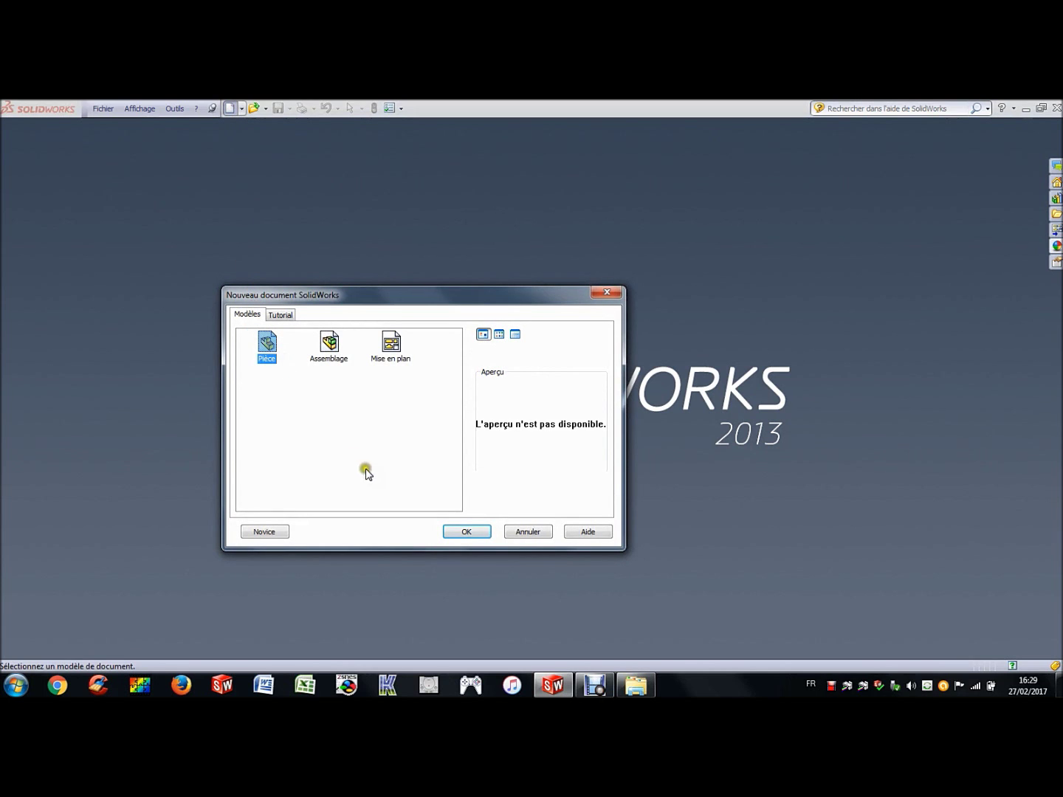
left_click(471, 534)
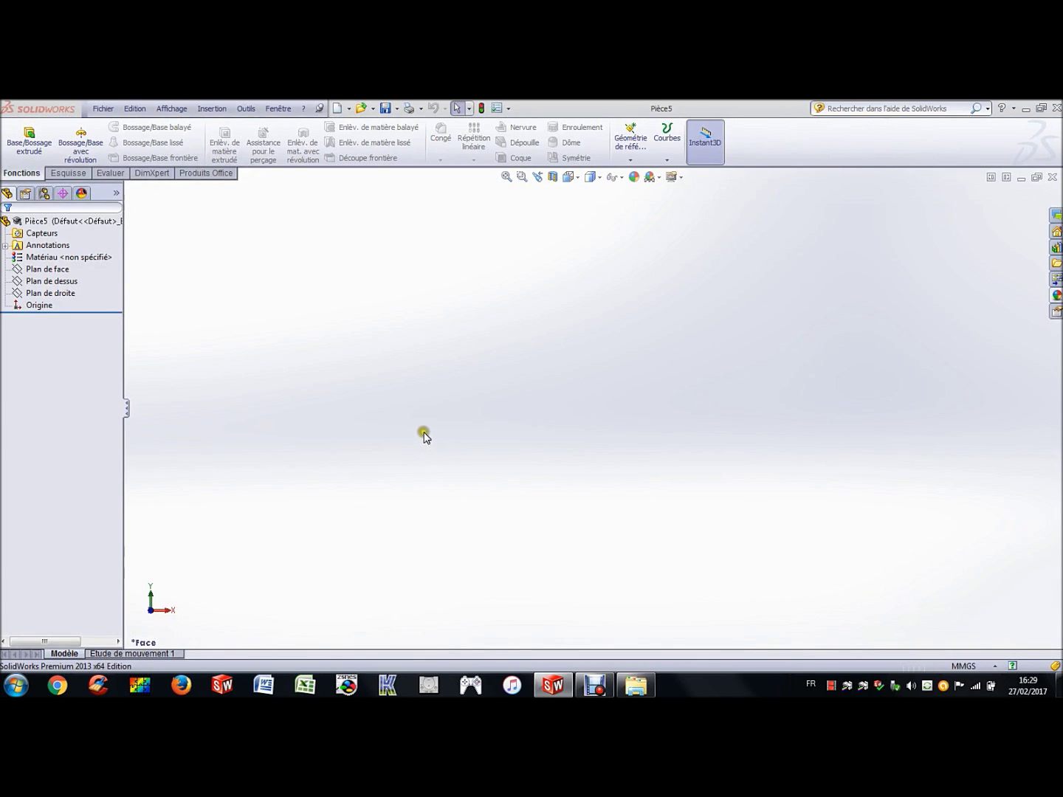
left_click(423, 434)
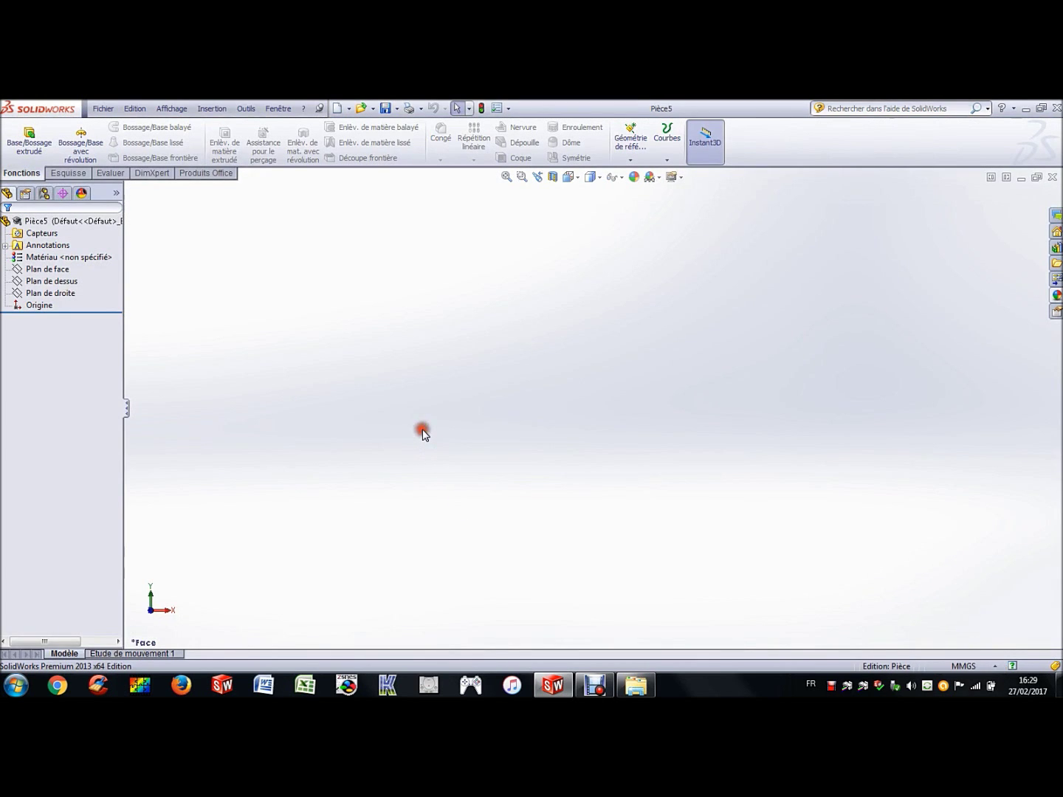
left_click(71, 174)
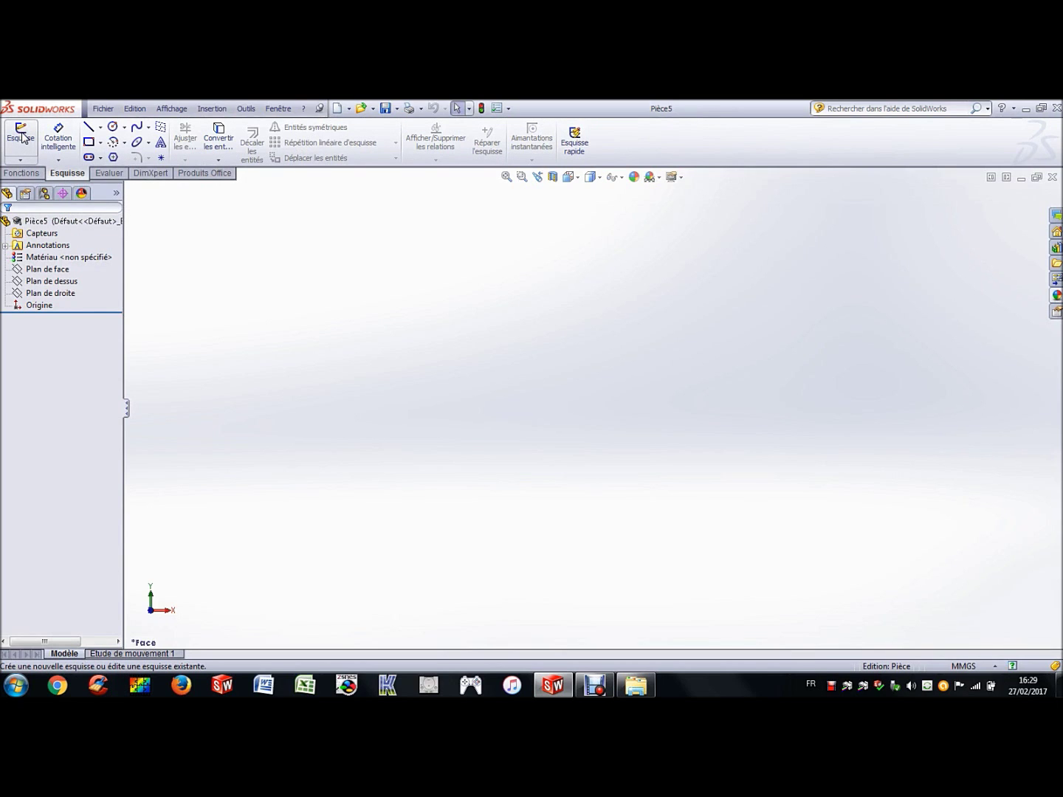
left_click(22, 134)
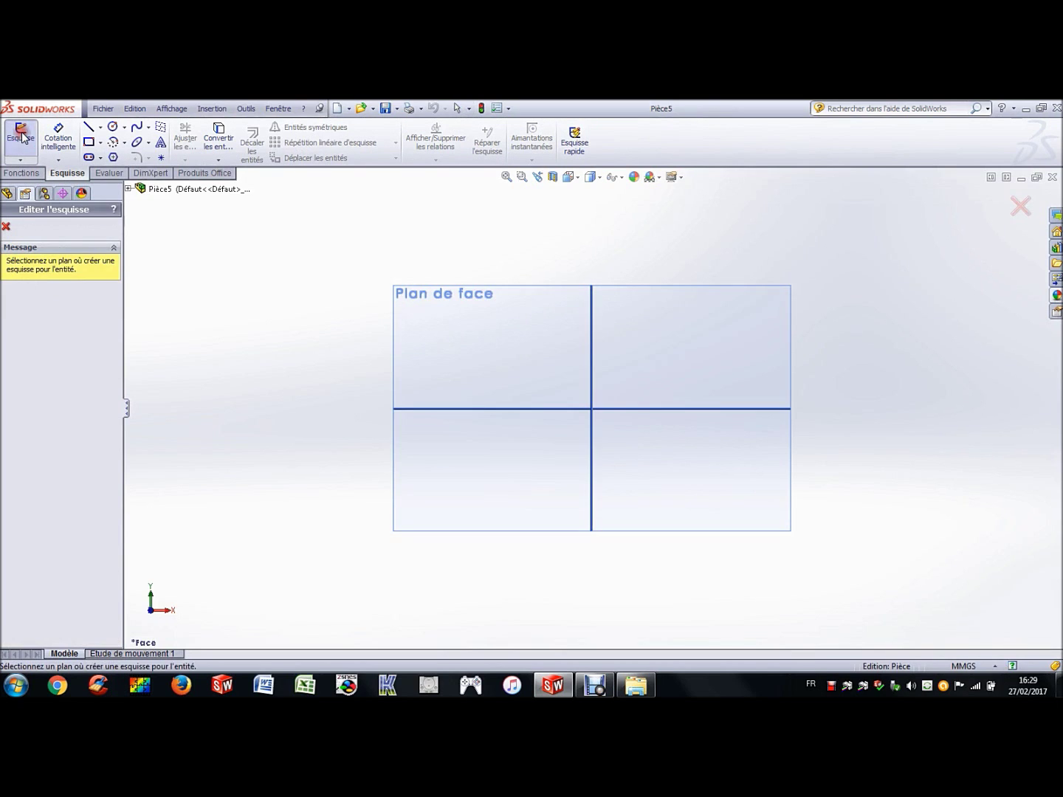
left_click(474, 333)
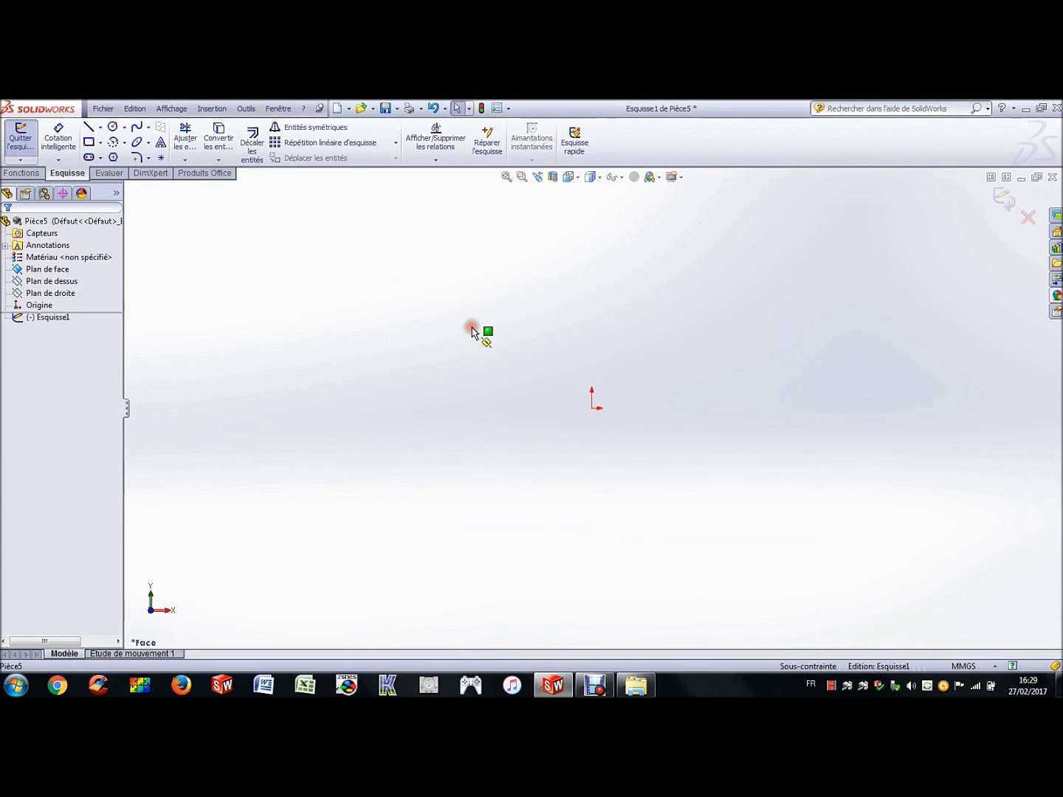
Draw a closed right trapezoid from the origin, with a base about 89 mm long and a taller vertical side about 32 mm at the origin
left_click(89, 129)
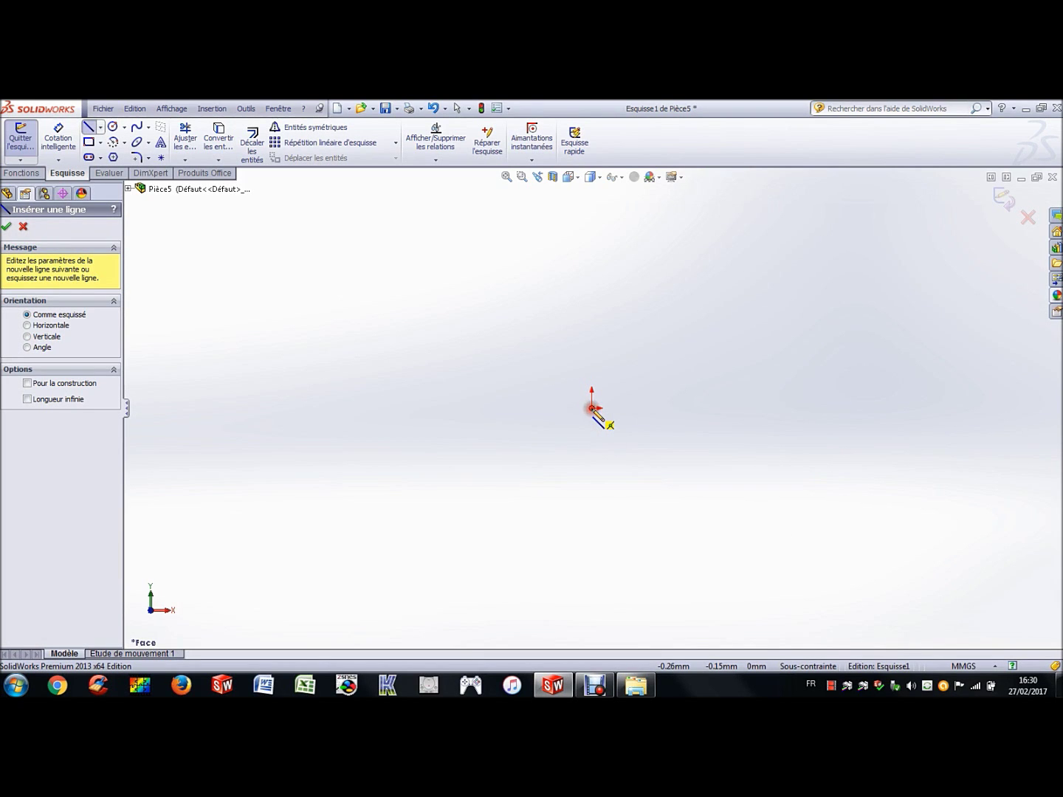
left_click(592, 408)
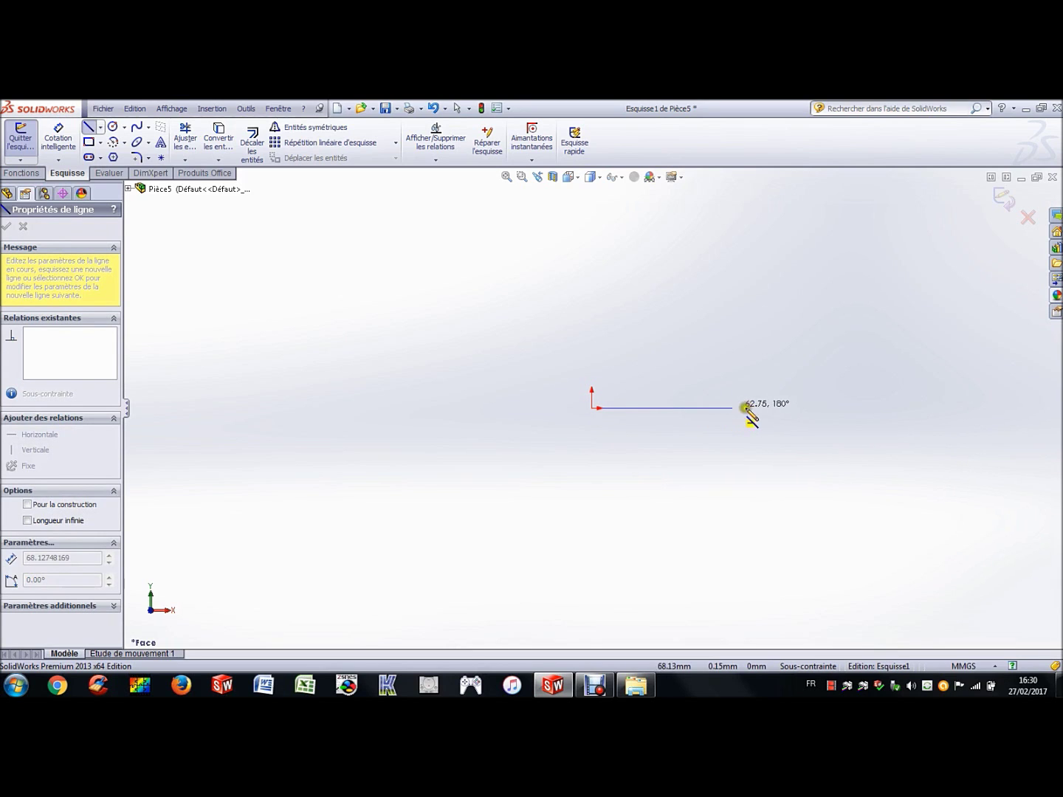
left_click(790, 408)
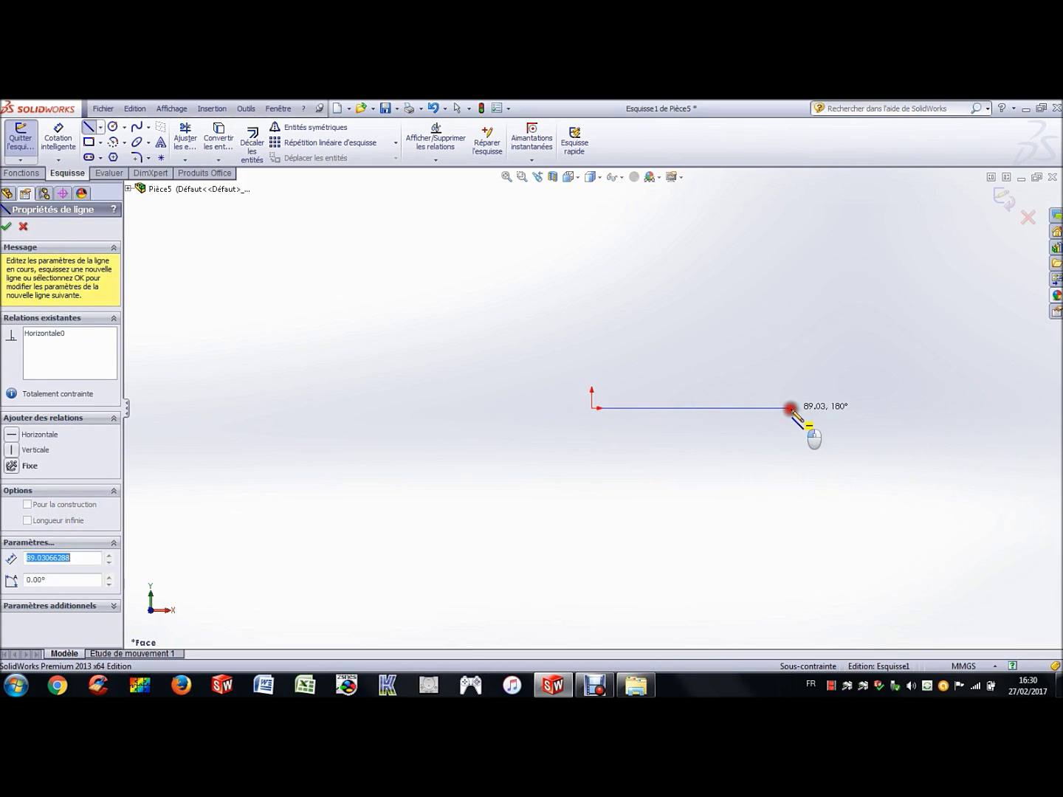
left_click(790, 362)
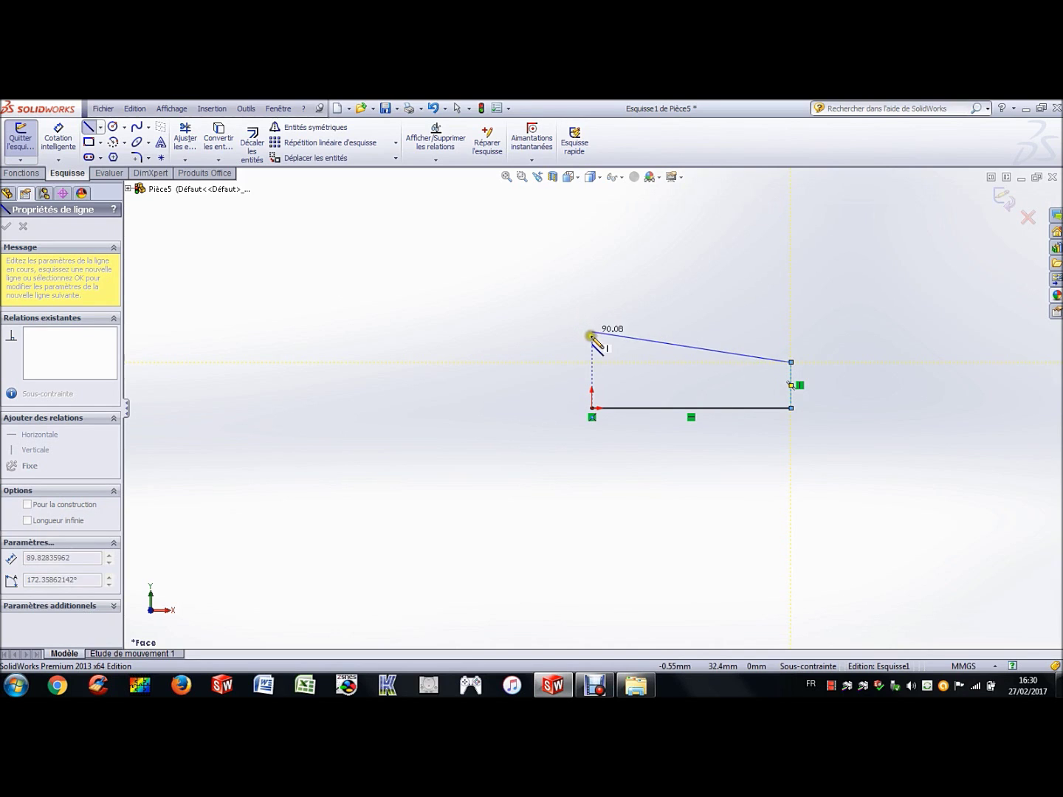
left_click(591, 336)
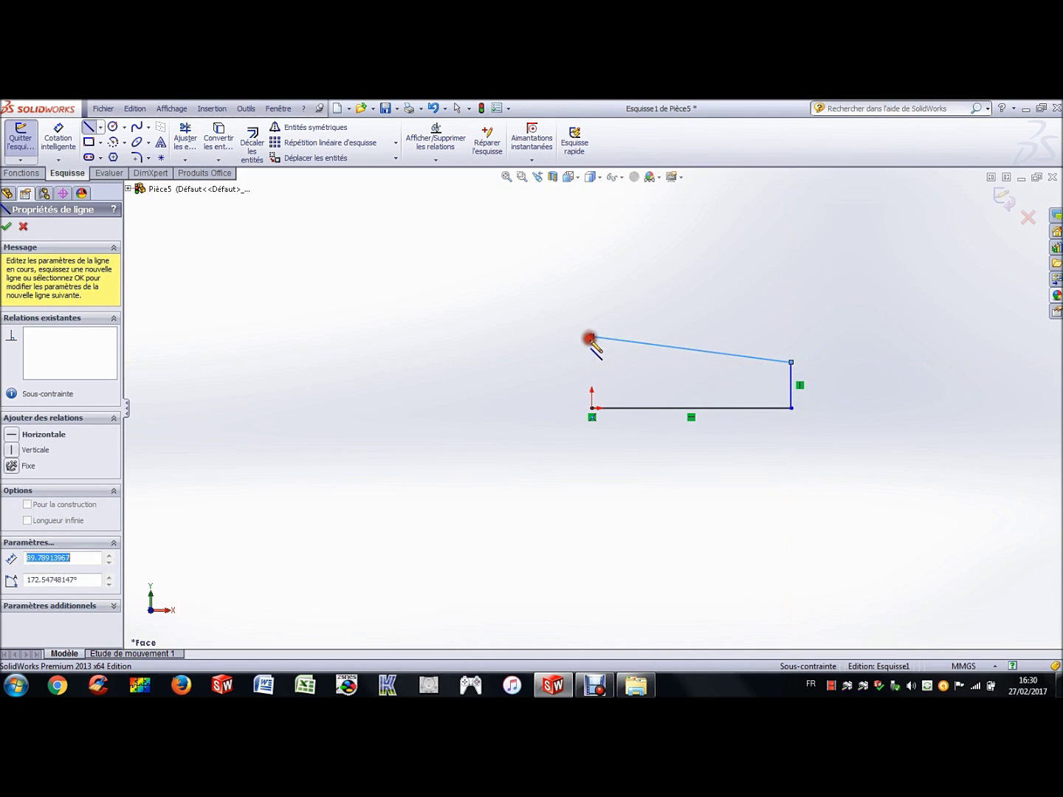
left_click(592, 407)
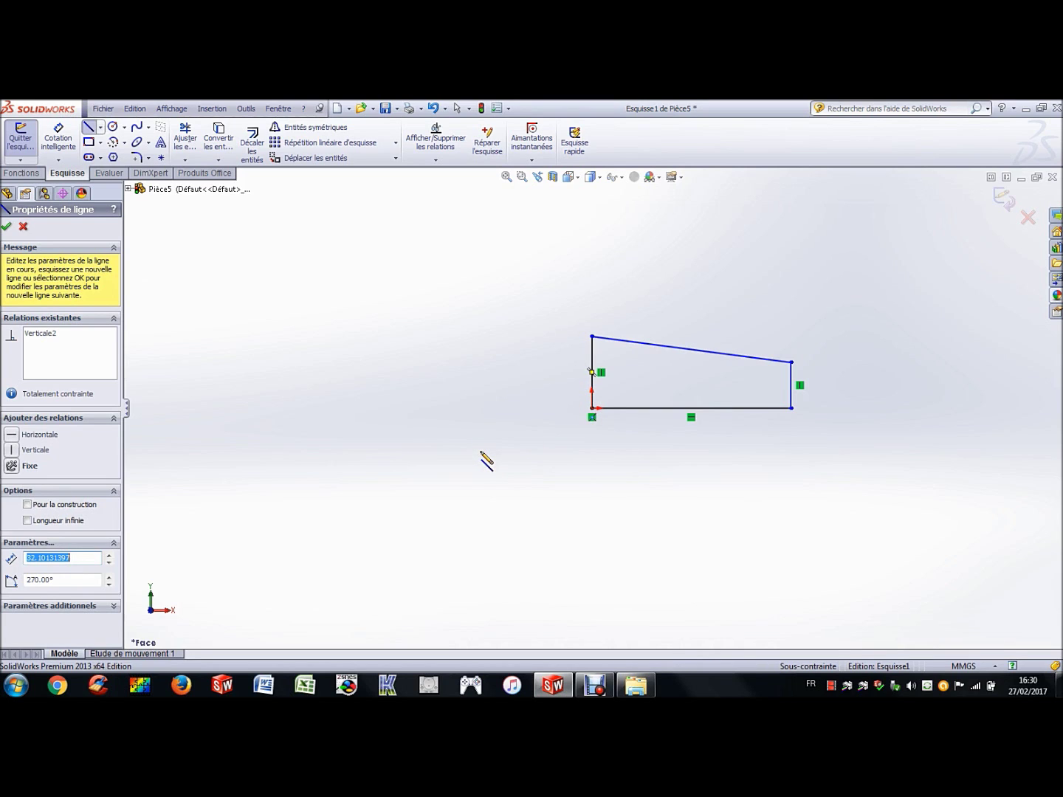
key("Escape")
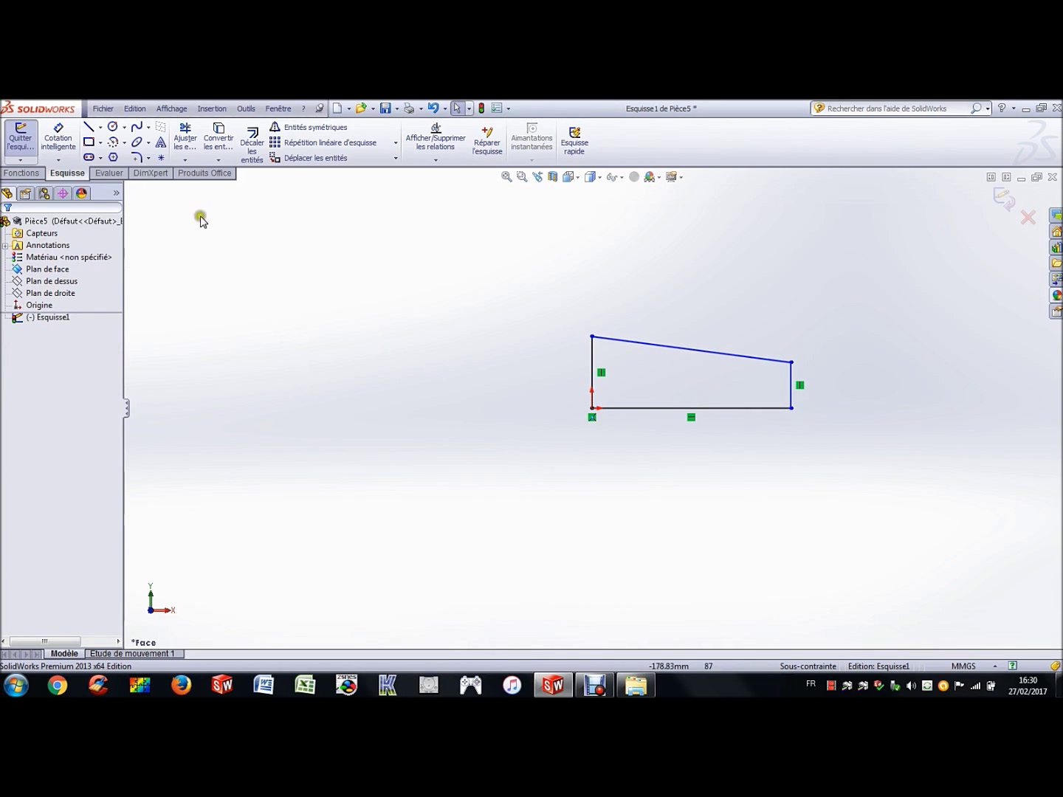
Dimension the trapezoid's vertical sides, setting the one at the origin to 15 mm and the opposite one to 7.5 mm
left_click(58, 141)
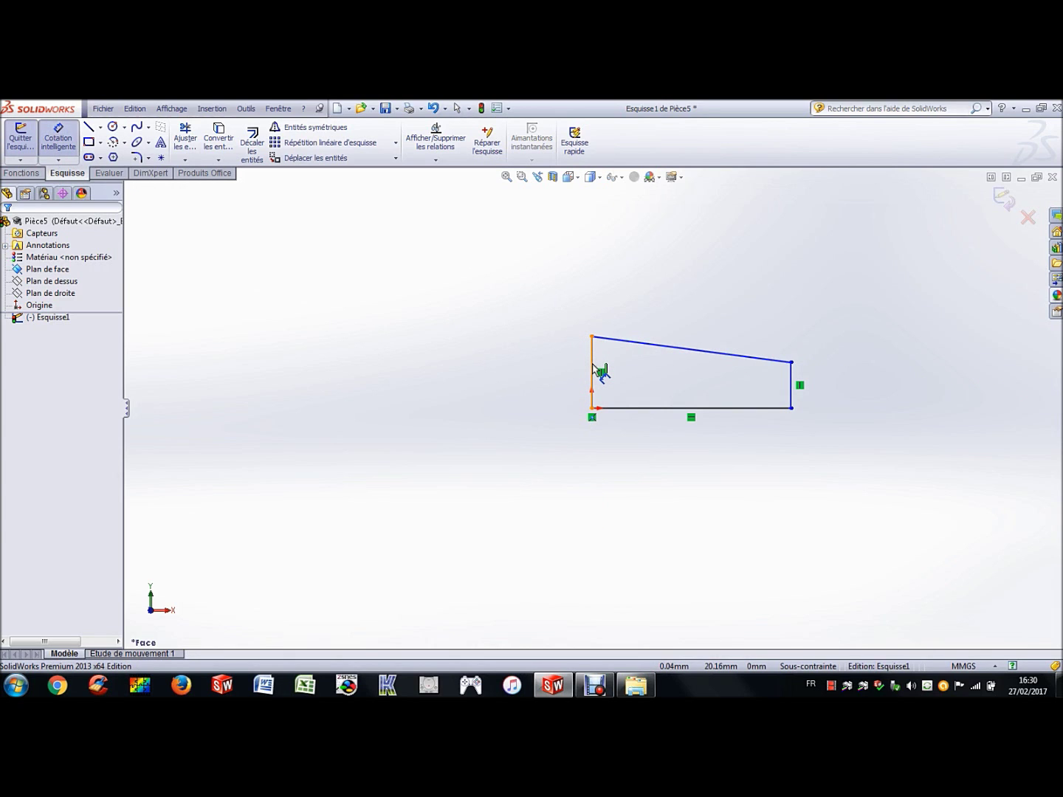
left_click(593, 369)
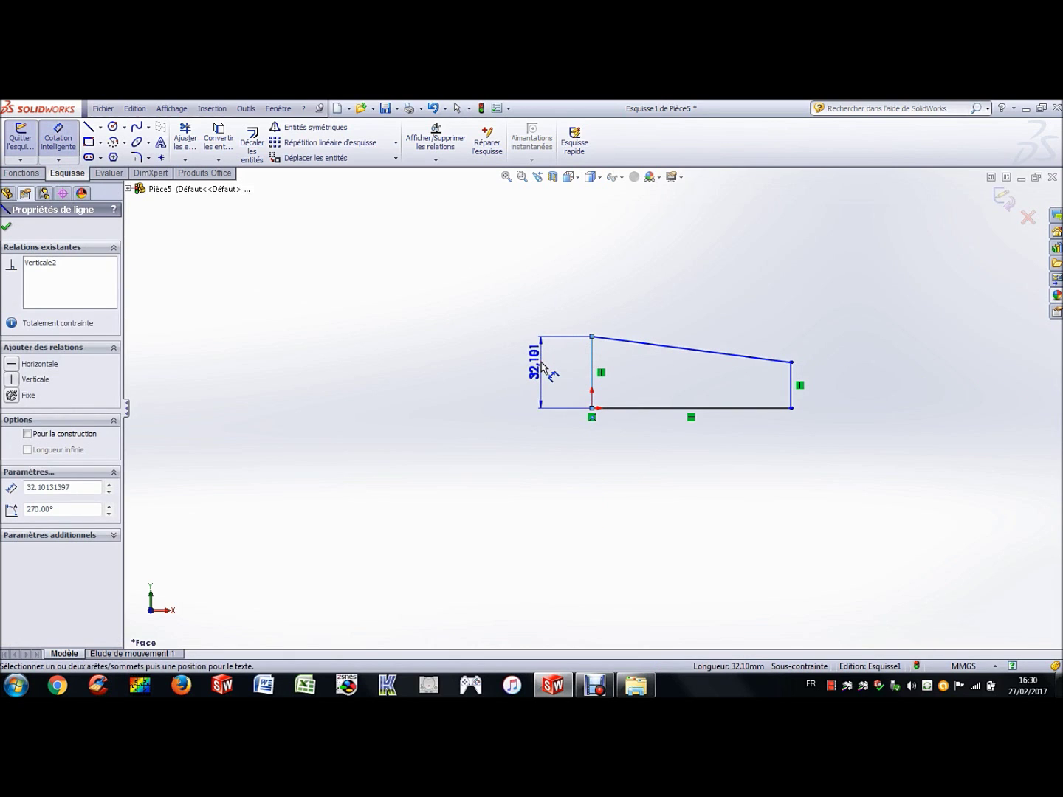
left_click(542, 367)
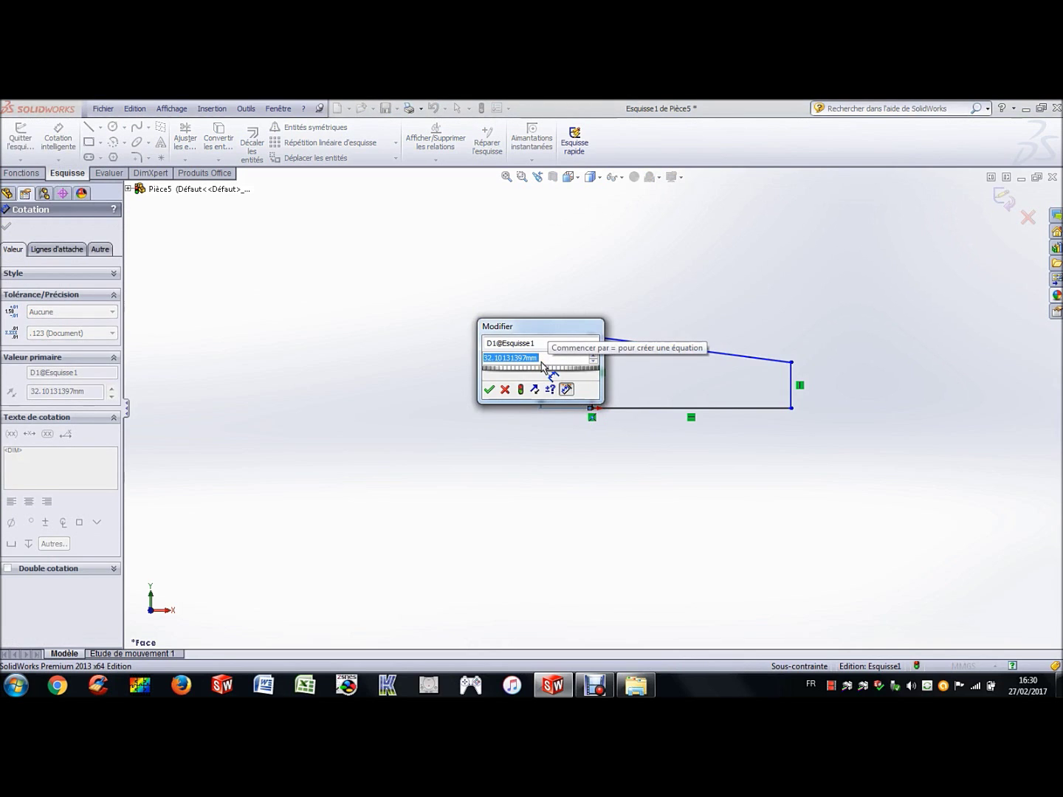
type("15")
key("Return")
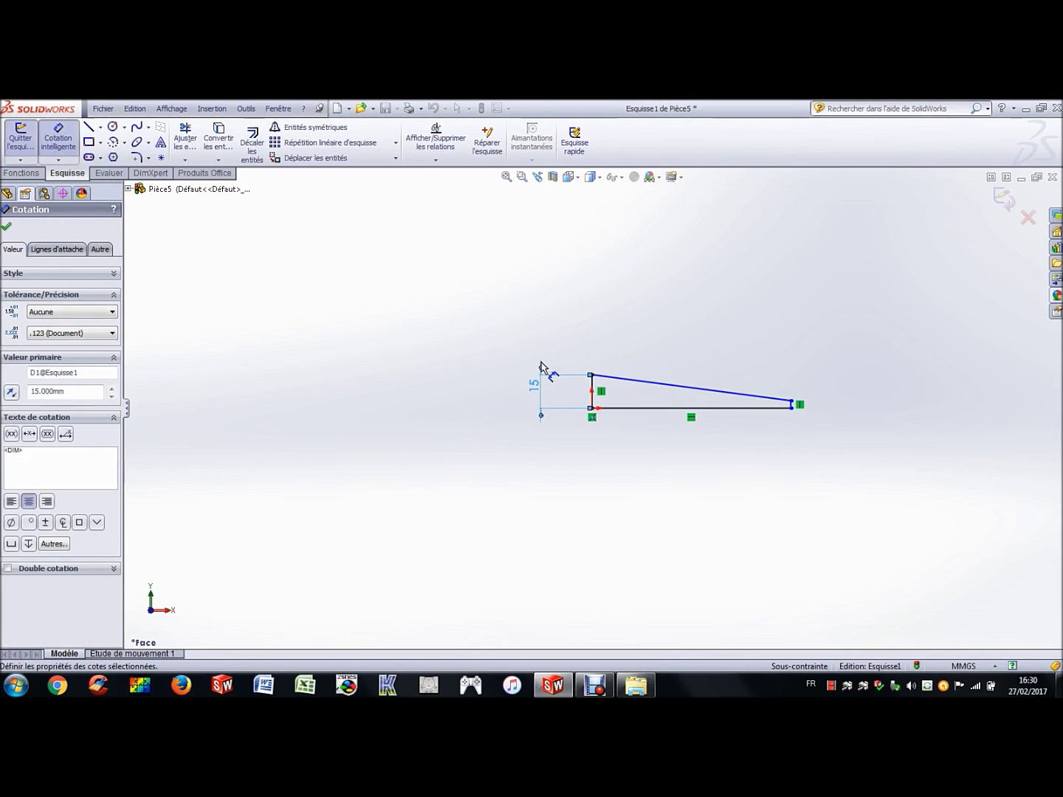
scroll(794, 421, "down", 5)
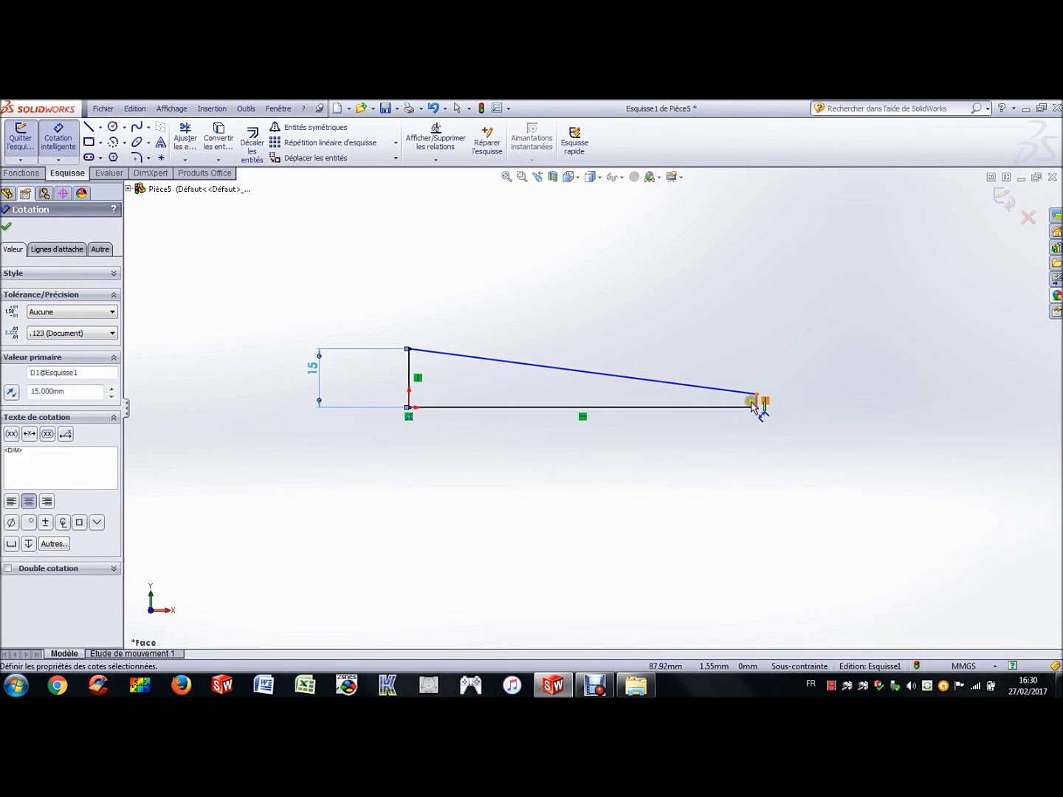
left_click(759, 401)
left_click(816, 399)
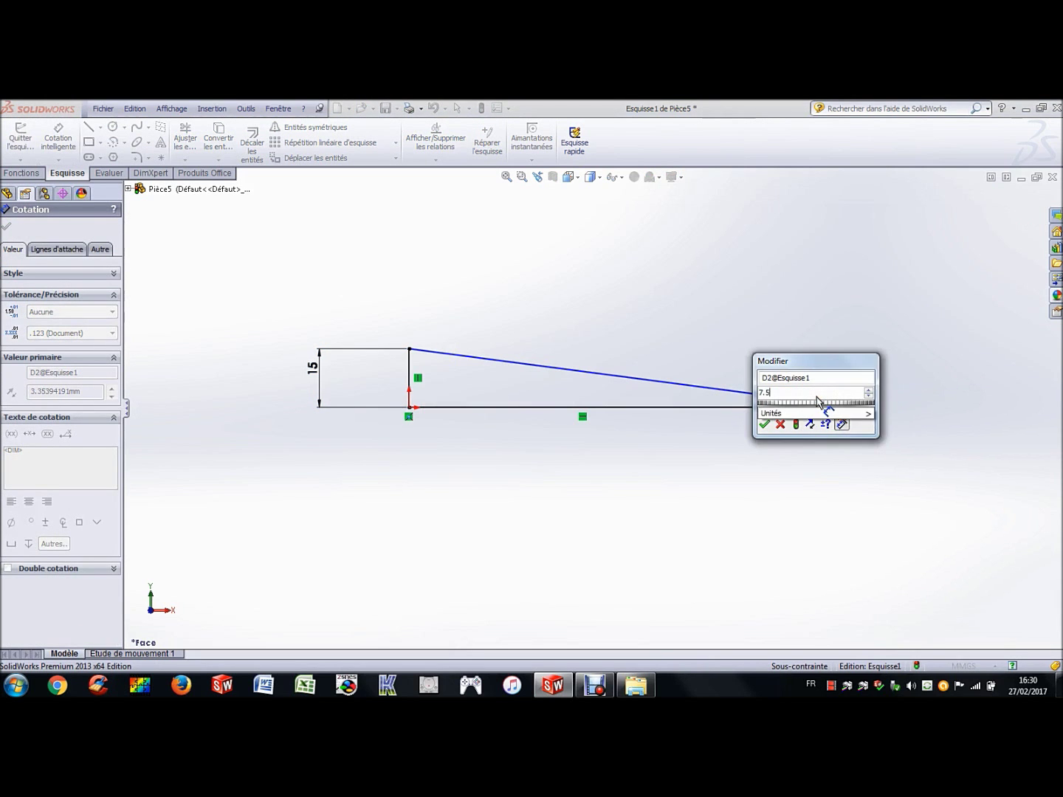
key("Return")
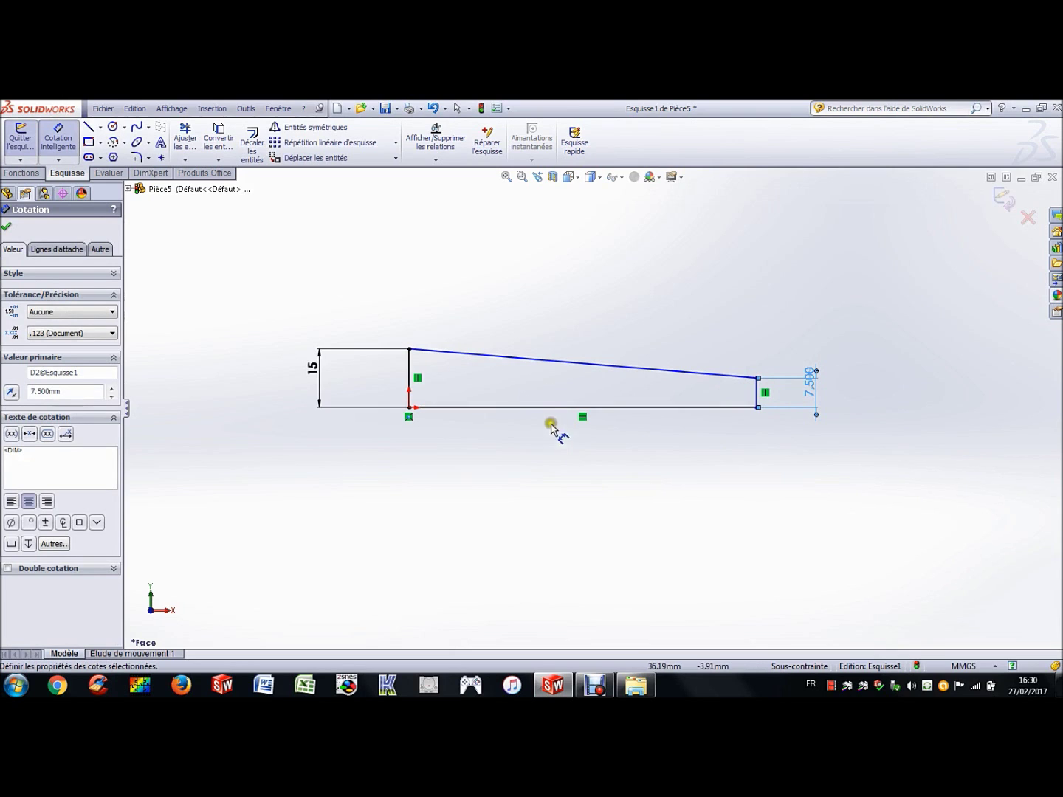
Dimension the trapezoid's horizontal base and set its length to 40 mm
left_click(550, 408)
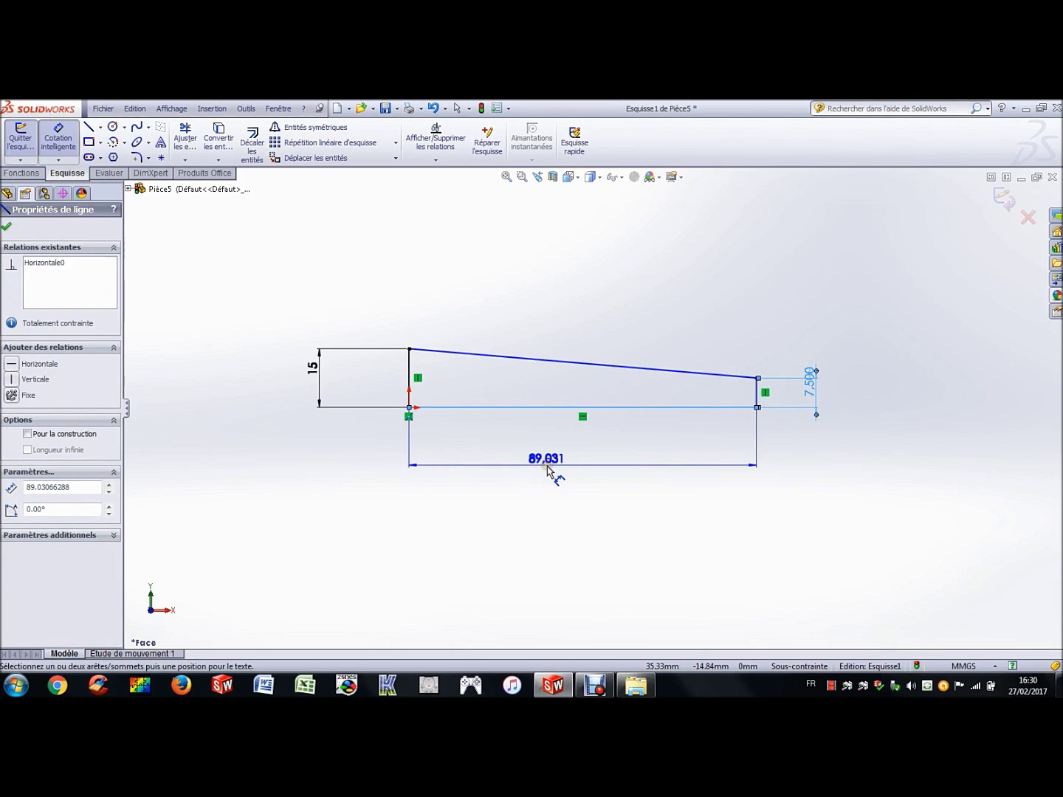
left_click(549, 472)
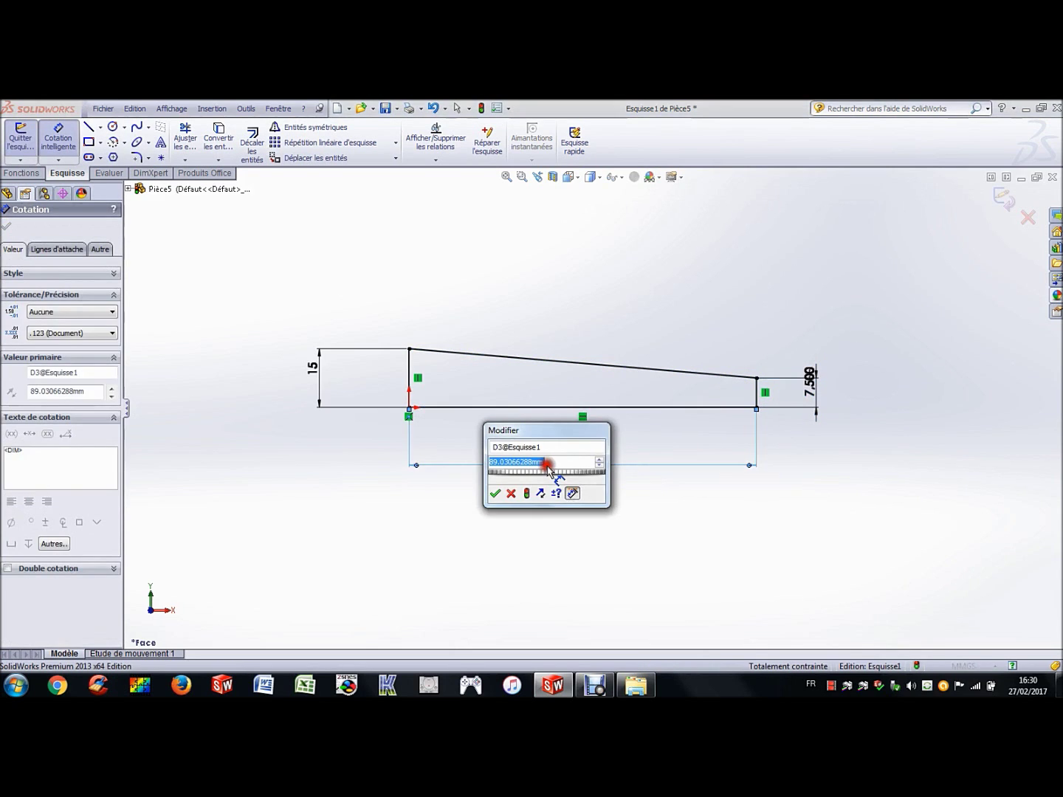
type("40")
key("Return")
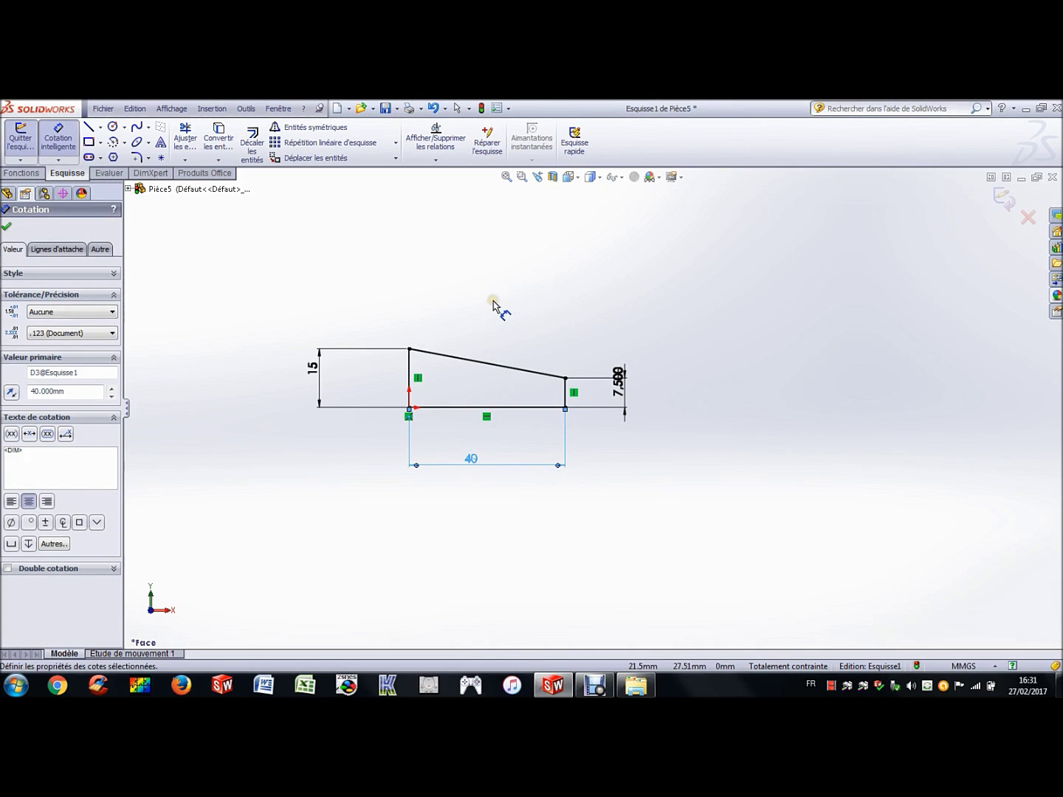
key("Escape")
key("Escape")
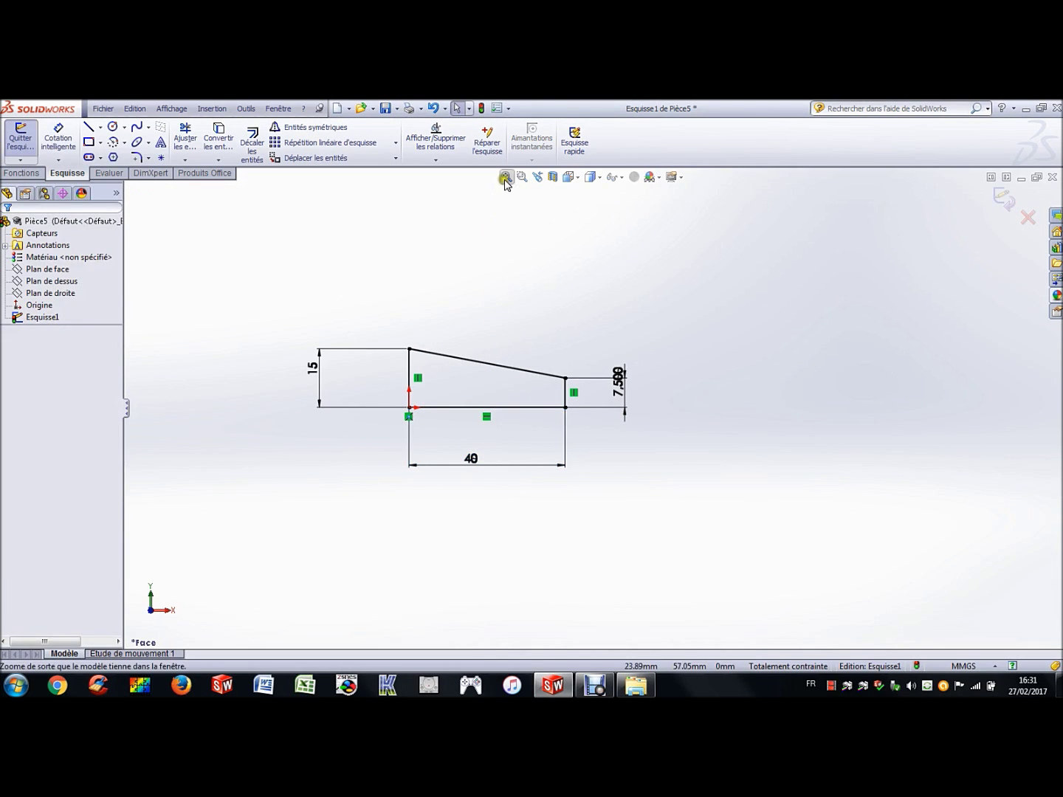
Move the 7.5 mm, 40 mm and 15 mm dimensions closer to the trapezoid's edges
left_click(506, 177)
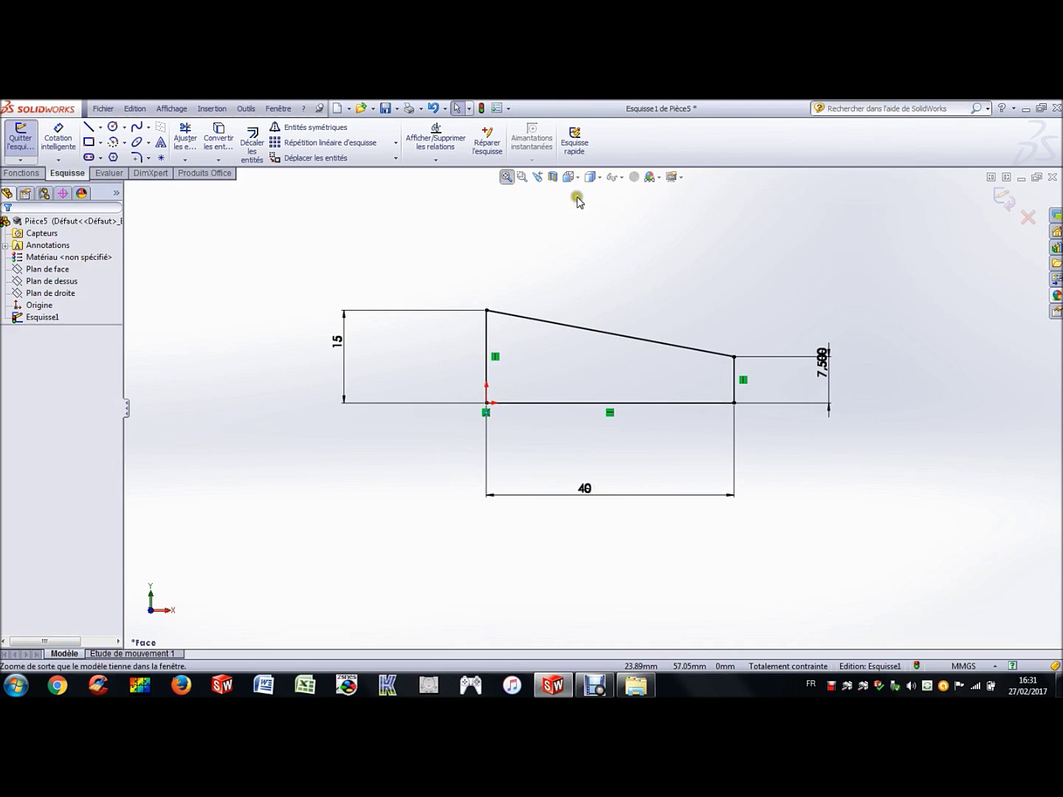
left_click_drag(824, 361, 760, 373)
left_click(805, 347)
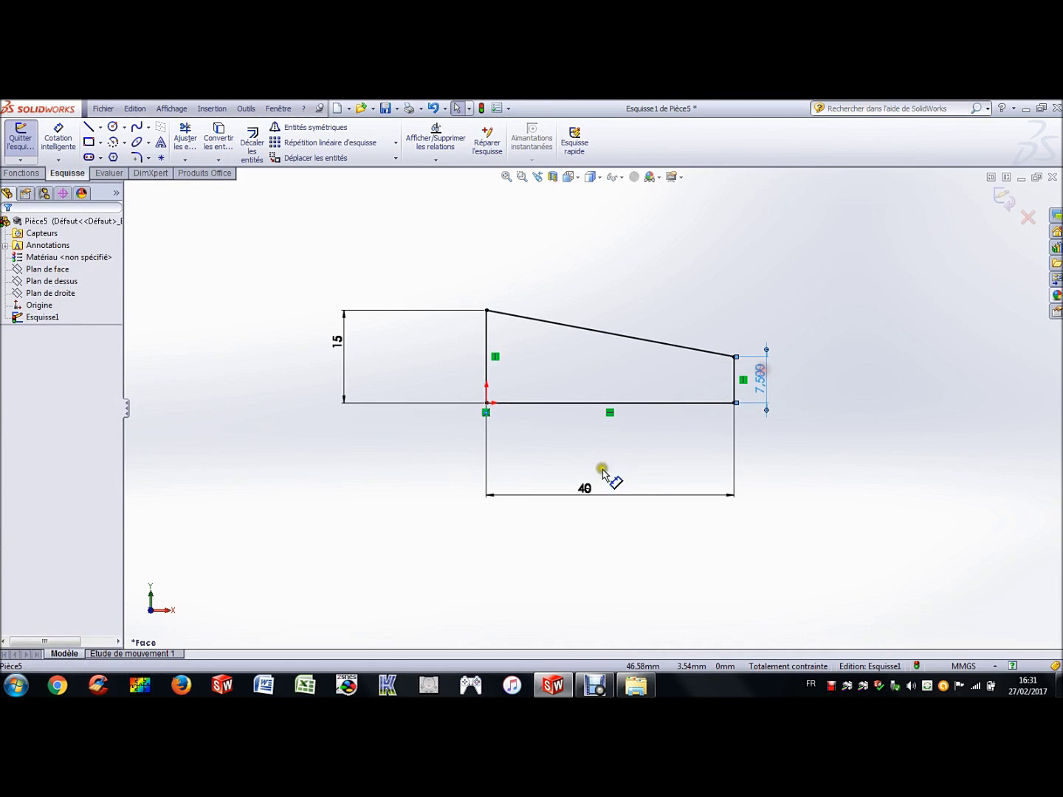
left_click_drag(580, 490, 607, 440)
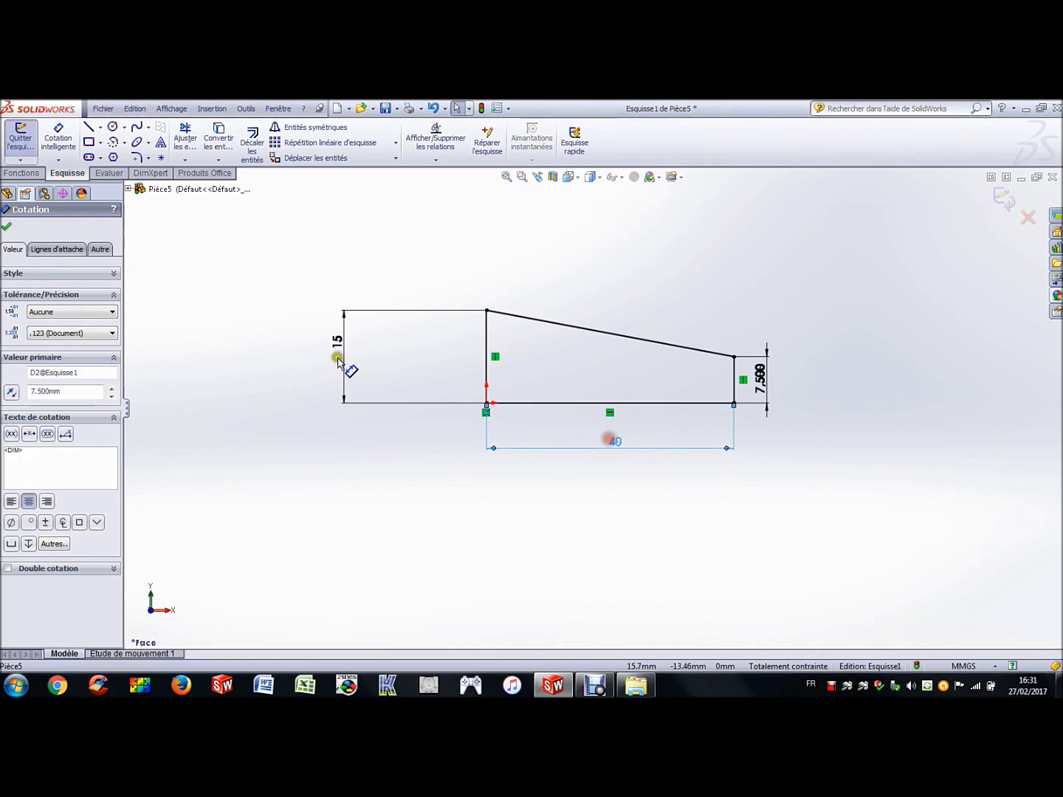
left_click_drag(340, 362, 454, 362)
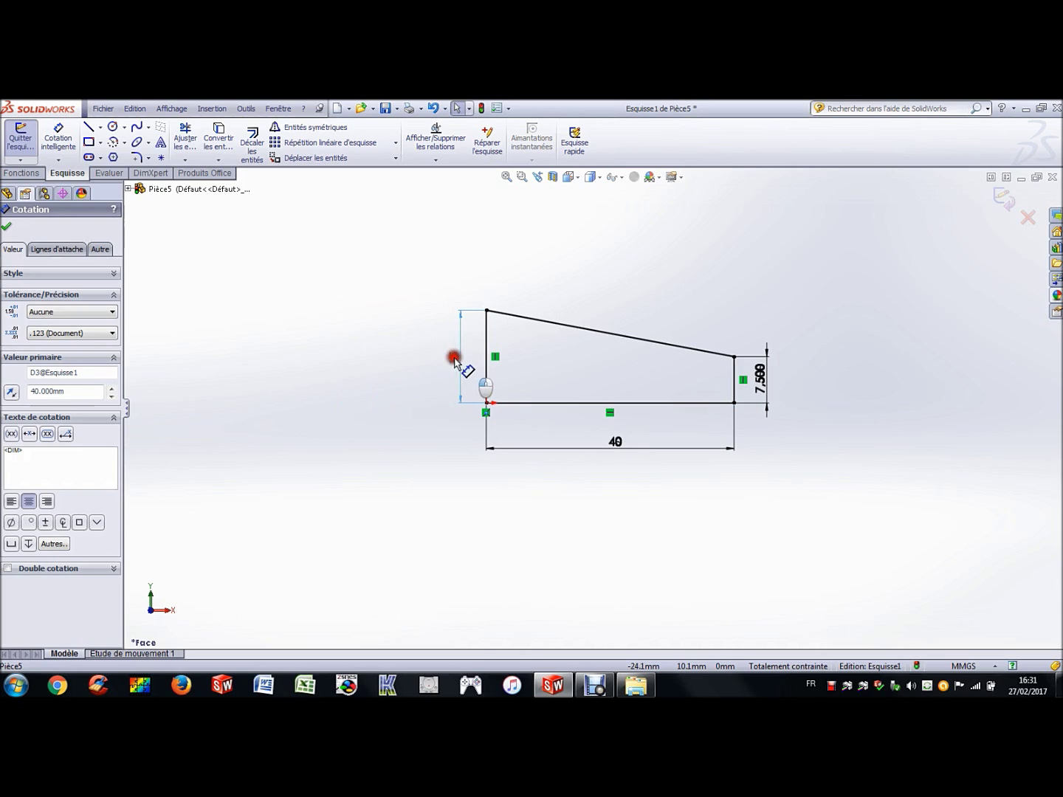
left_click(506, 177)
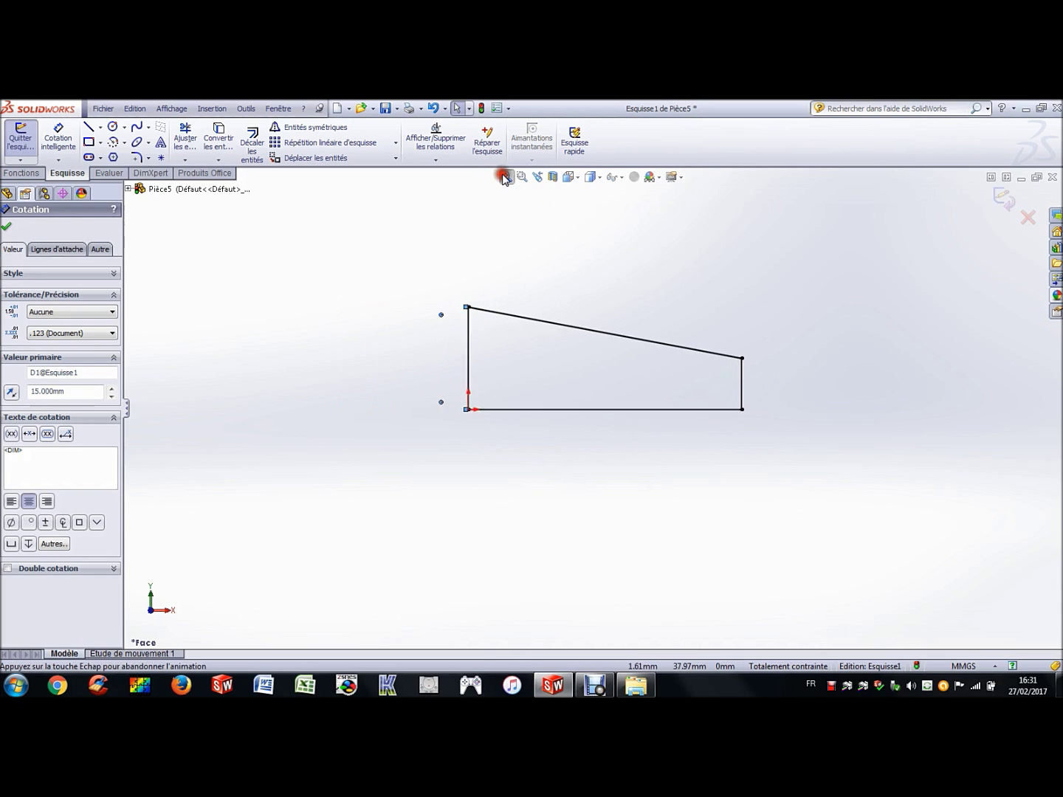
left_click(492, 230)
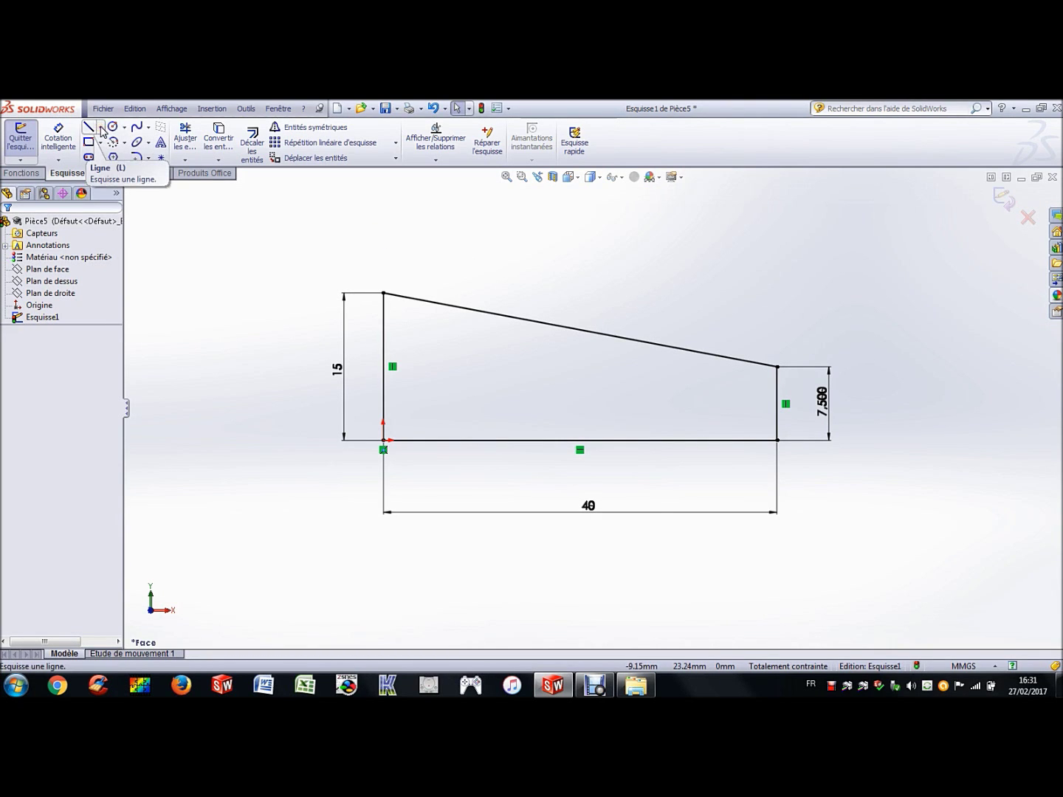
Draw a horizontal construction line (Ligne de construction) from the origin along the trapezoid's base and past its shorter vertical side
left_click(101, 130)
left_click(118, 155)
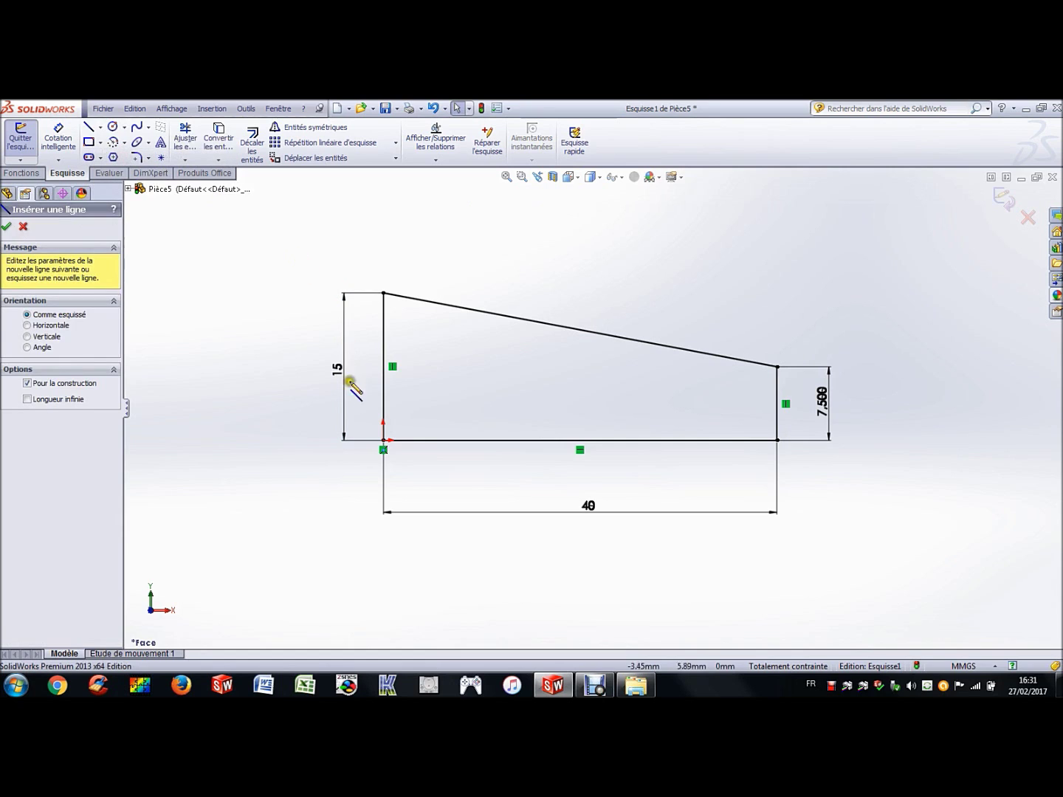
left_click(383, 441)
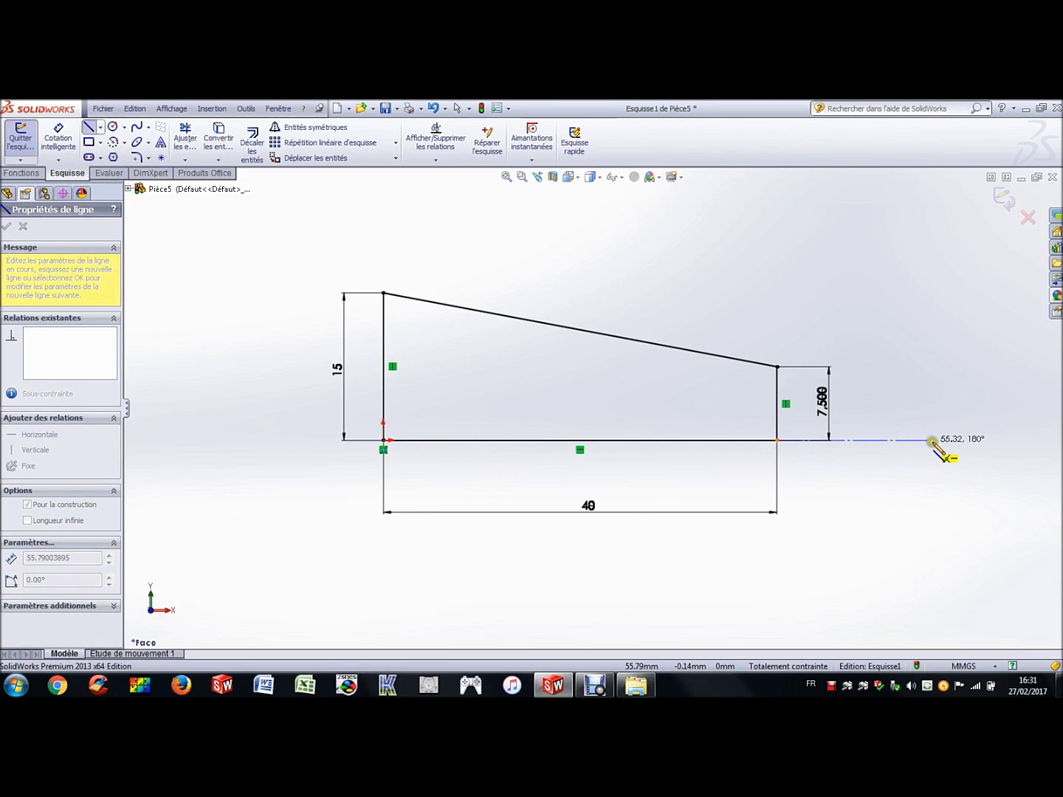
left_click(958, 441)
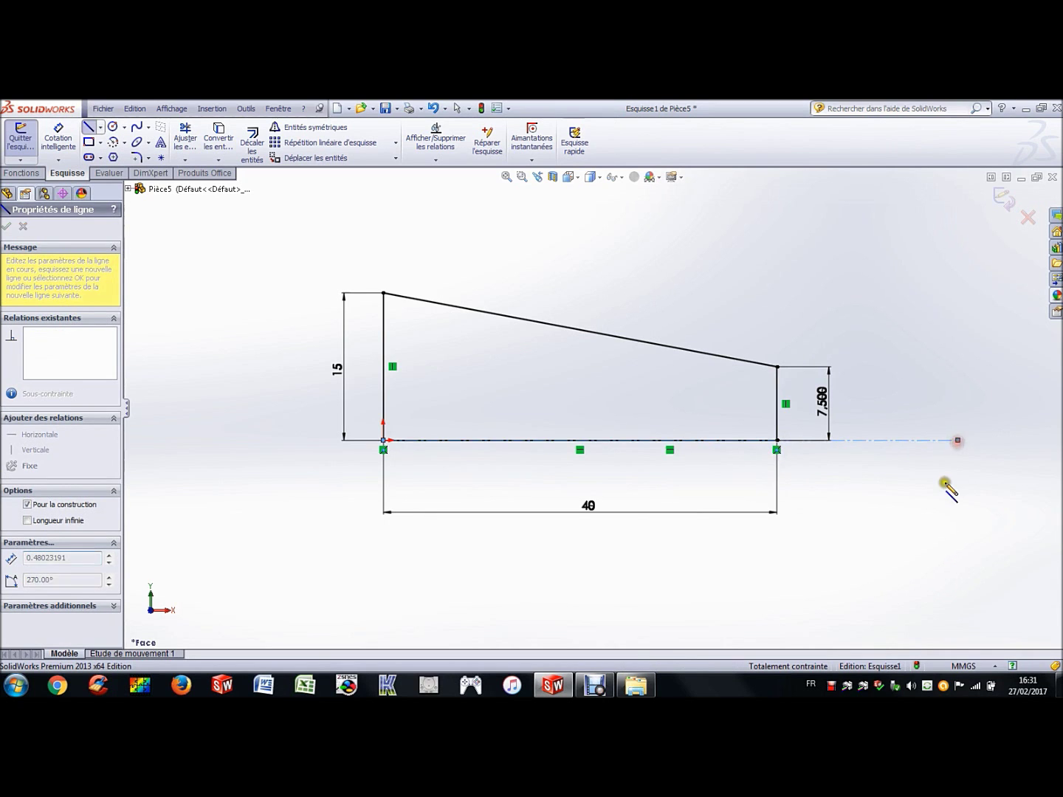
key("Escape")
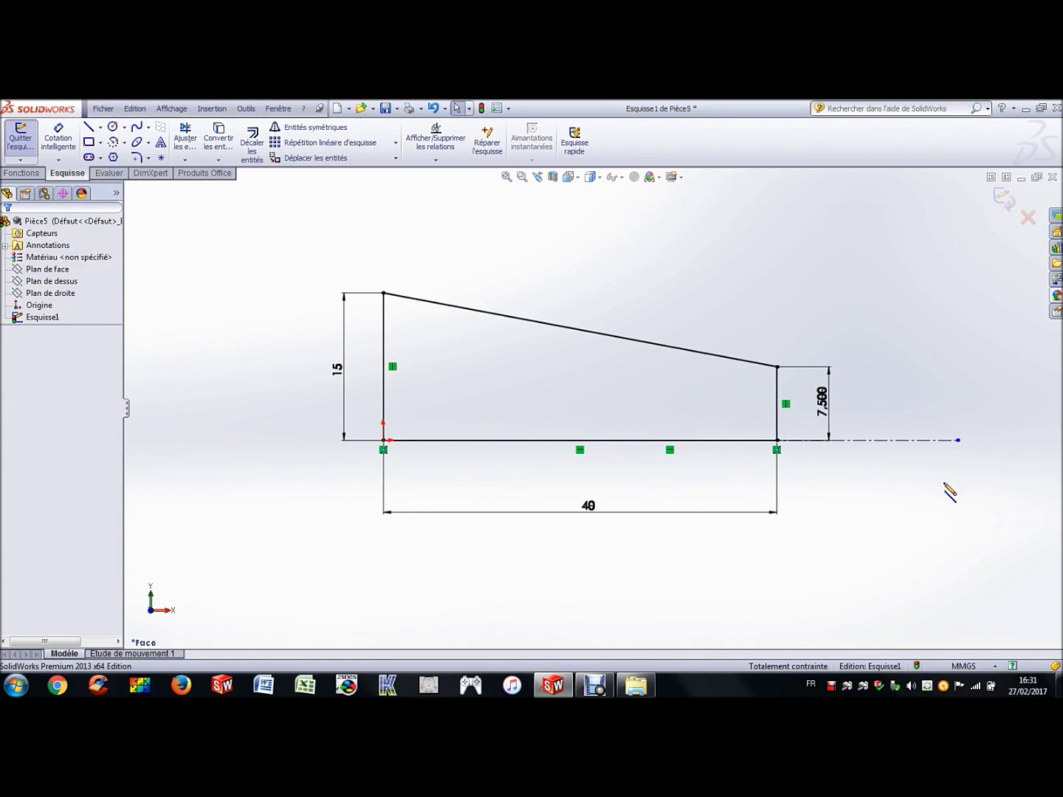
Revolve the trapezoid sketch 360° about its horizontal construction line as a boss/base (Bossage/Base avec révolution)
left_click(22, 174)
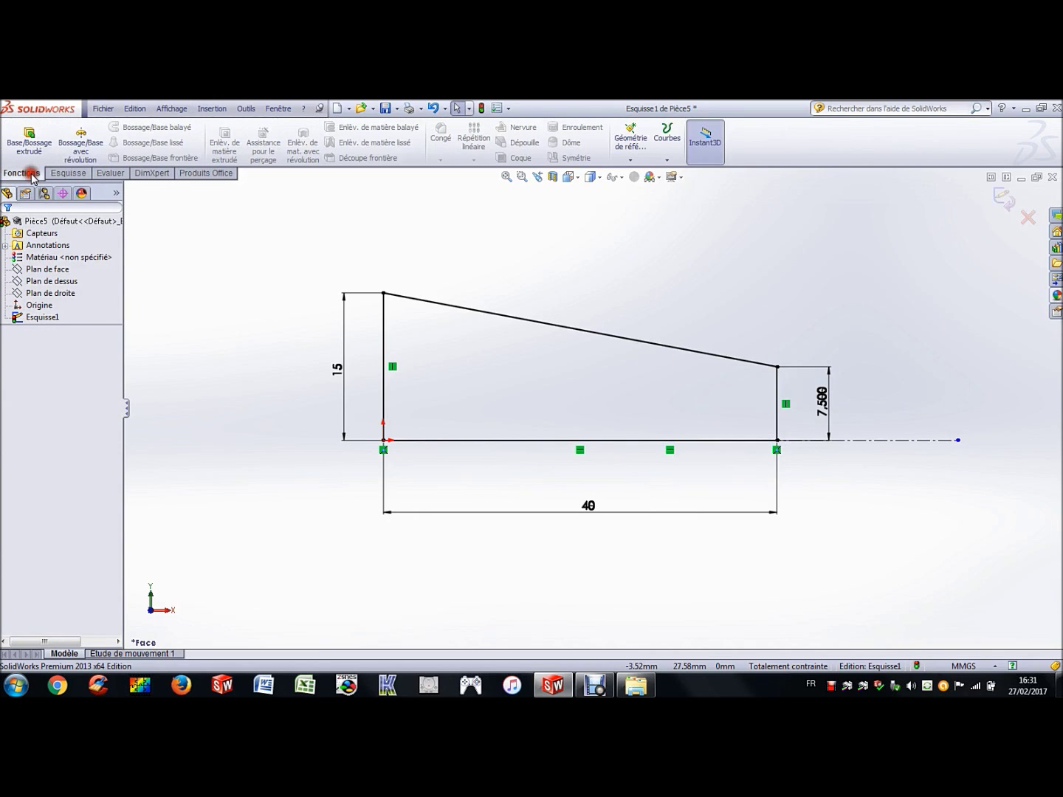
left_click(86, 150)
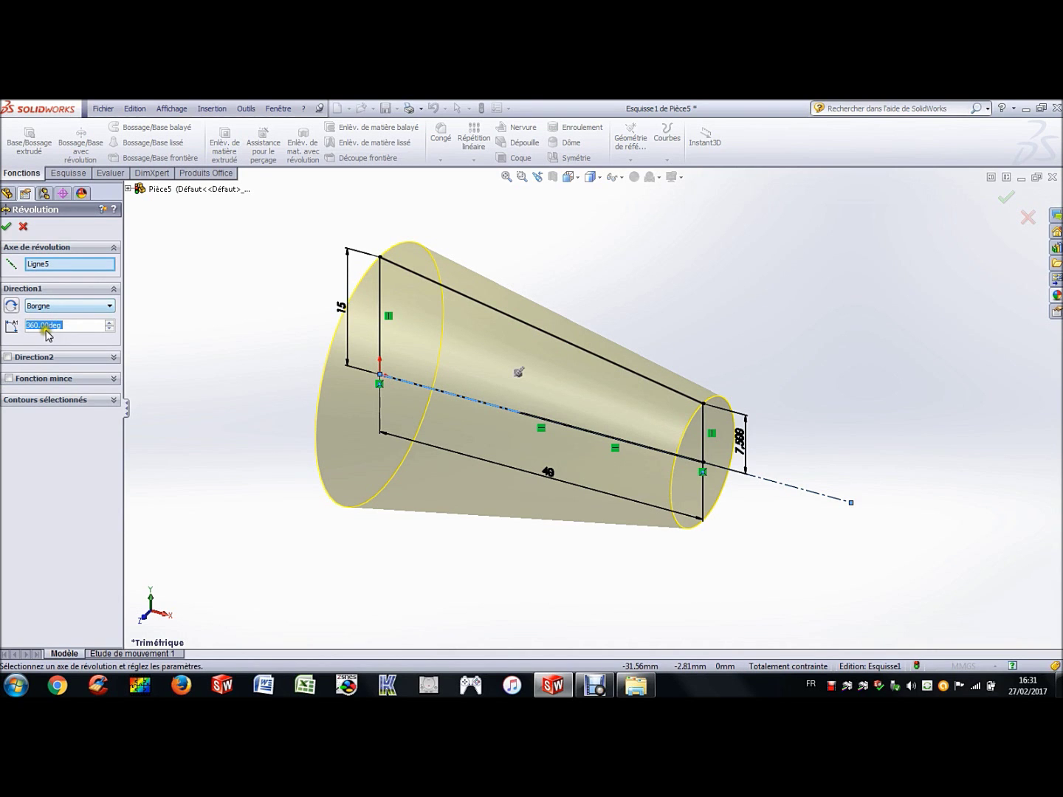
left_click(7, 226)
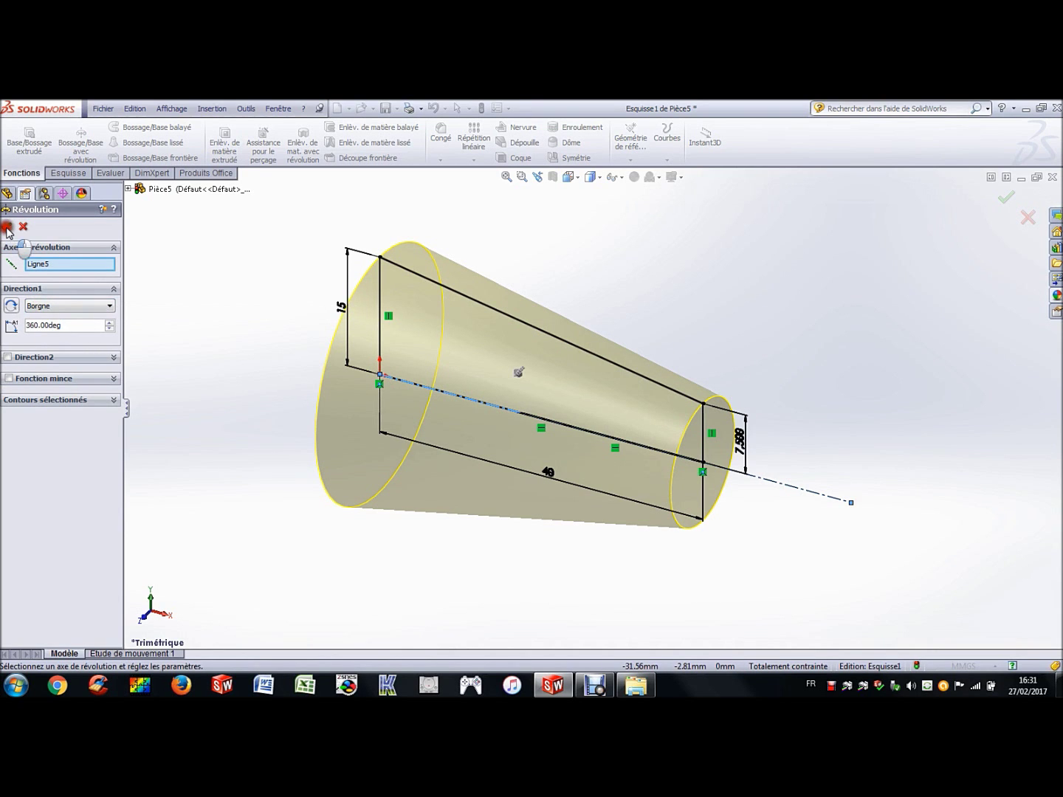
left_click(248, 253)
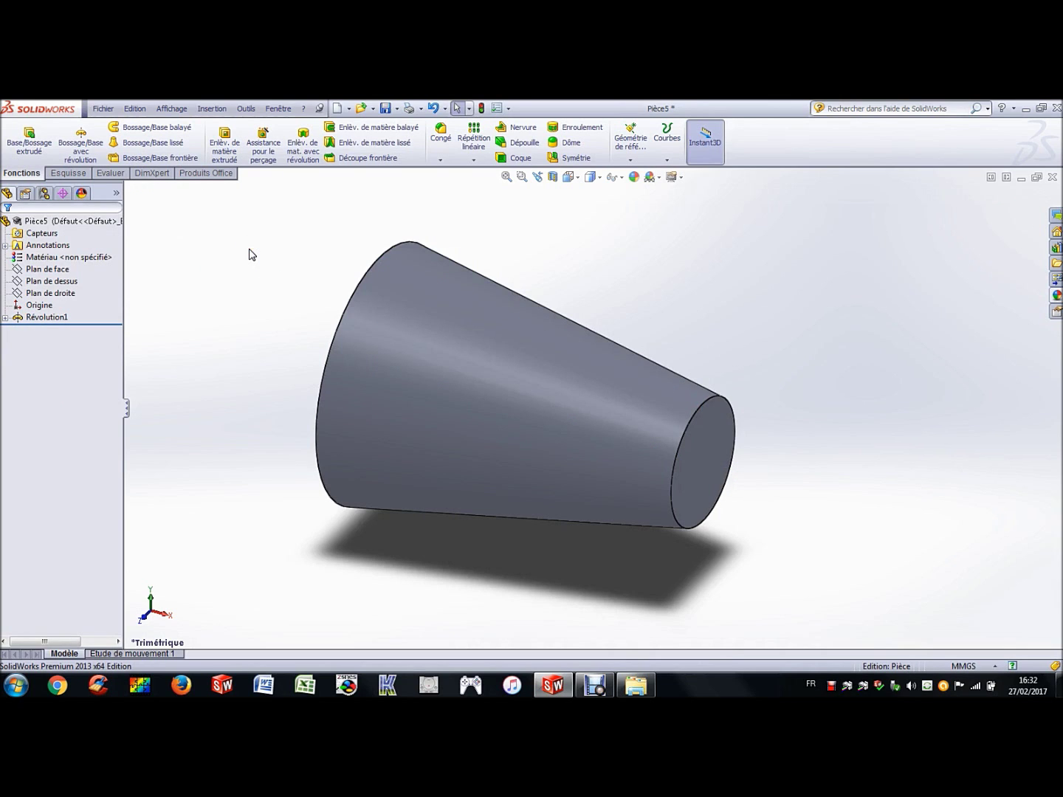
Apply a magenta colour (red 255, green 0, blue 255) to the whole truncated cone part
left_click(84, 224)
right_click(66, 227)
mouse_move(96, 205)
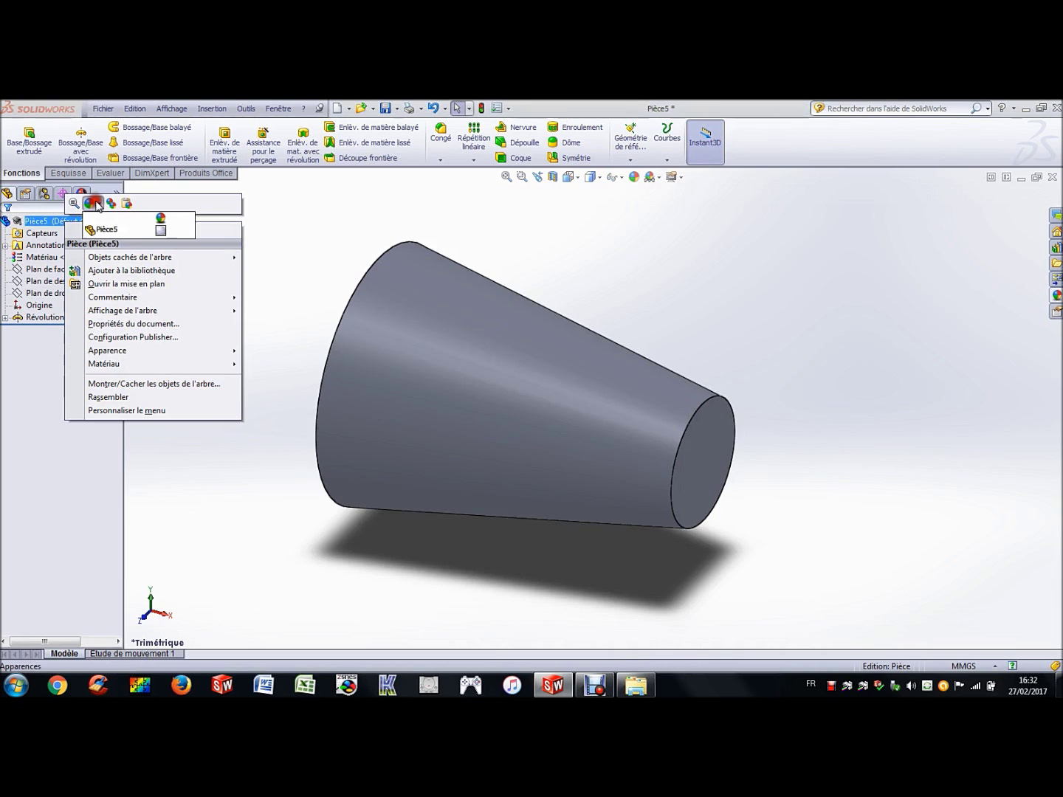
left_click(161, 229)
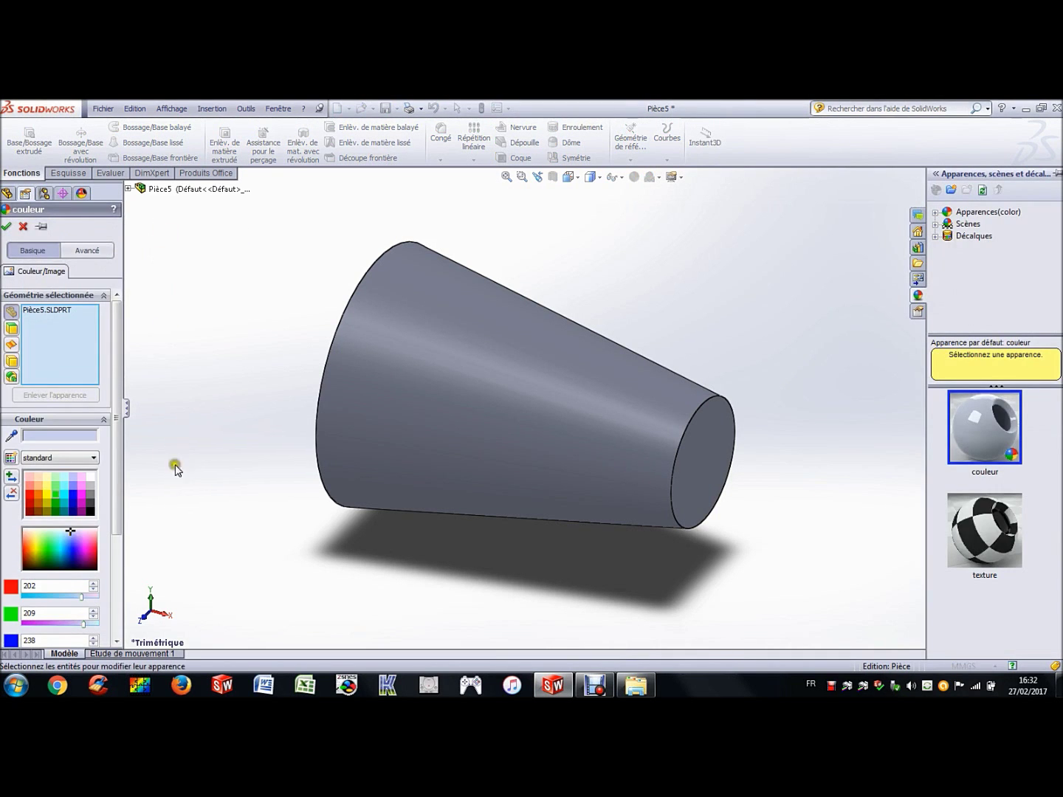
left_click(81, 493)
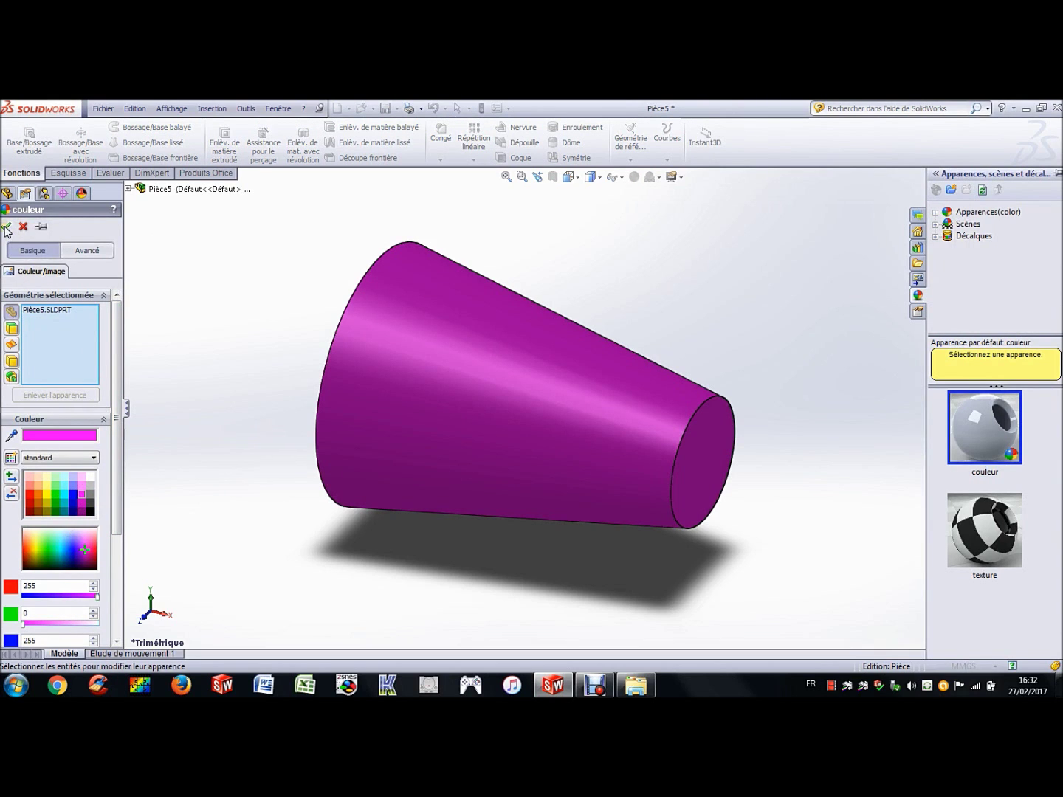
left_click(6, 227)
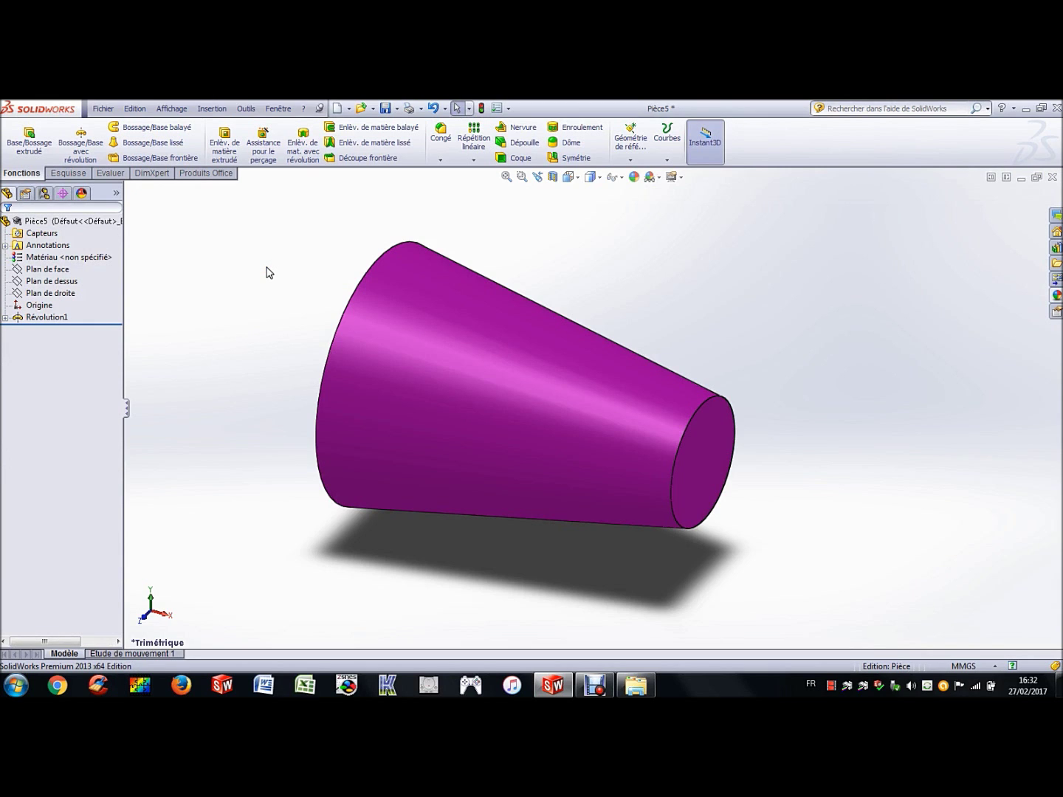
Save the part in the TP 01 folder as "Tronc de cone_" followed by the surname, and close it
left_click(385, 109)
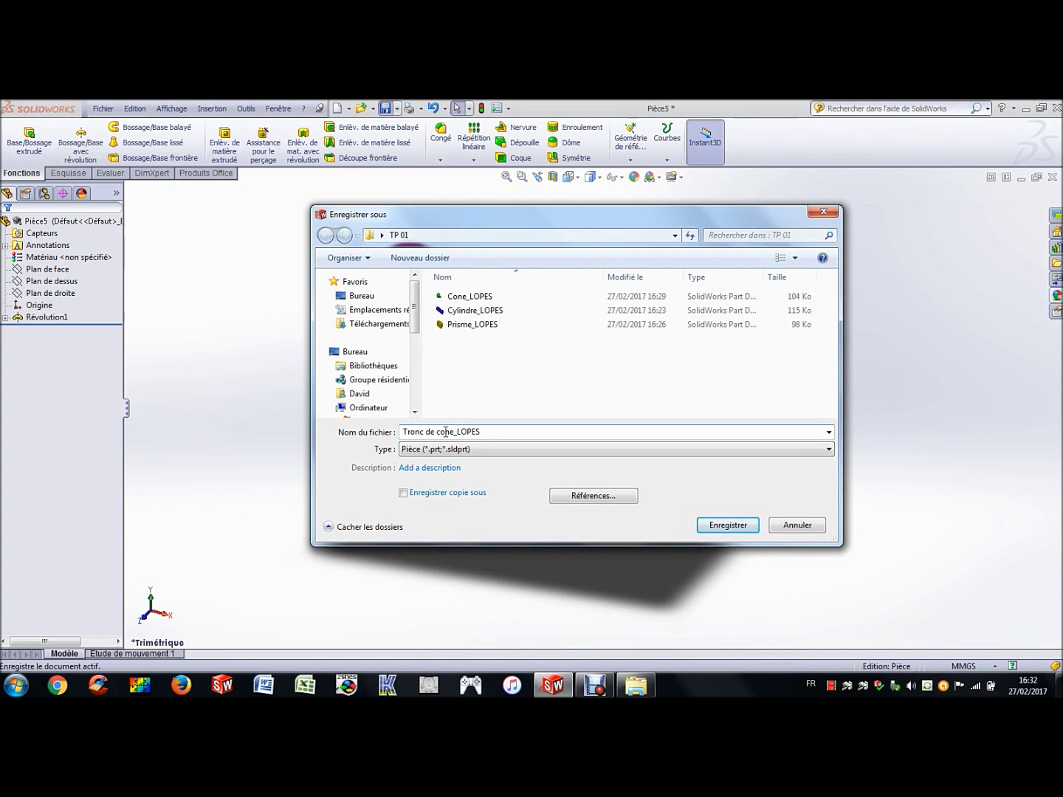
left_click(720, 526)
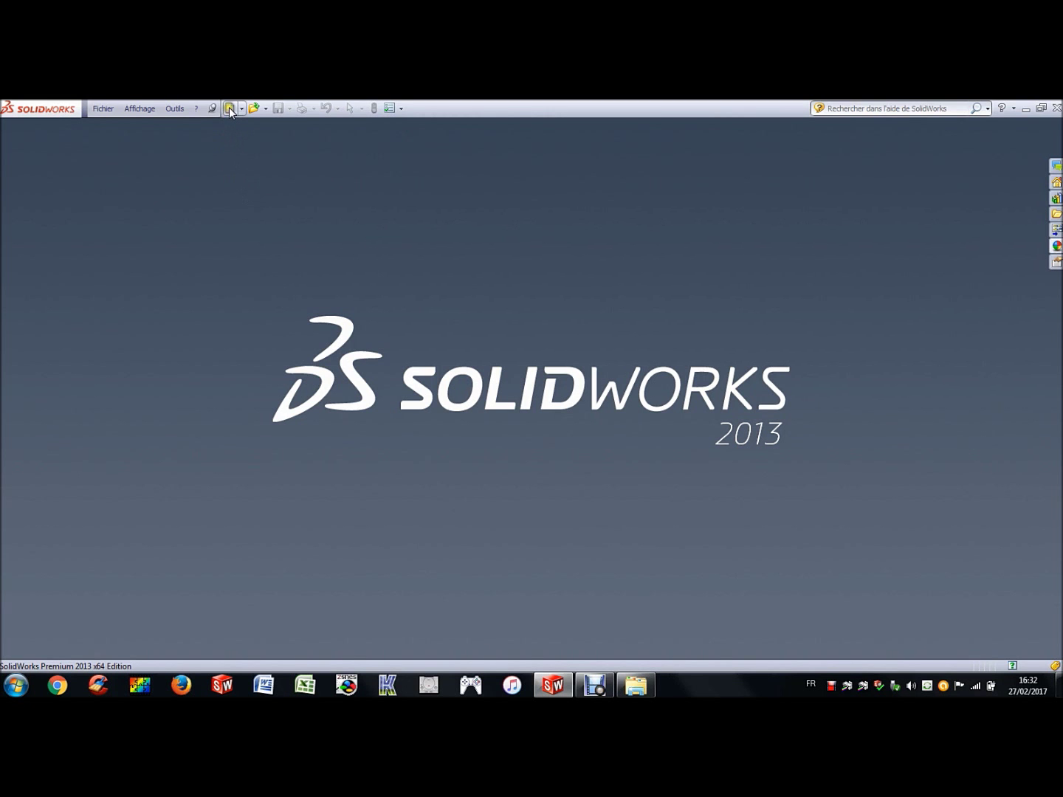
Create a new part document (Pièce) and start a sketch on the front plane (Plan de face)
left_click(229, 109)
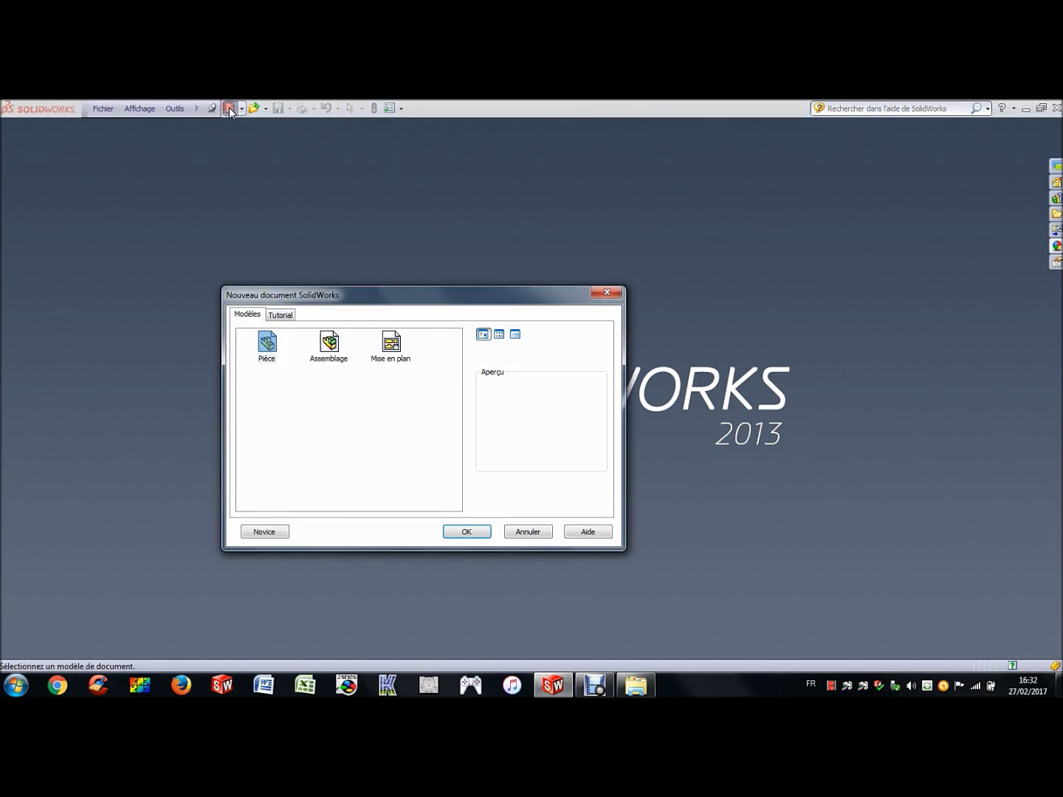
left_click(264, 347)
left_click(464, 532)
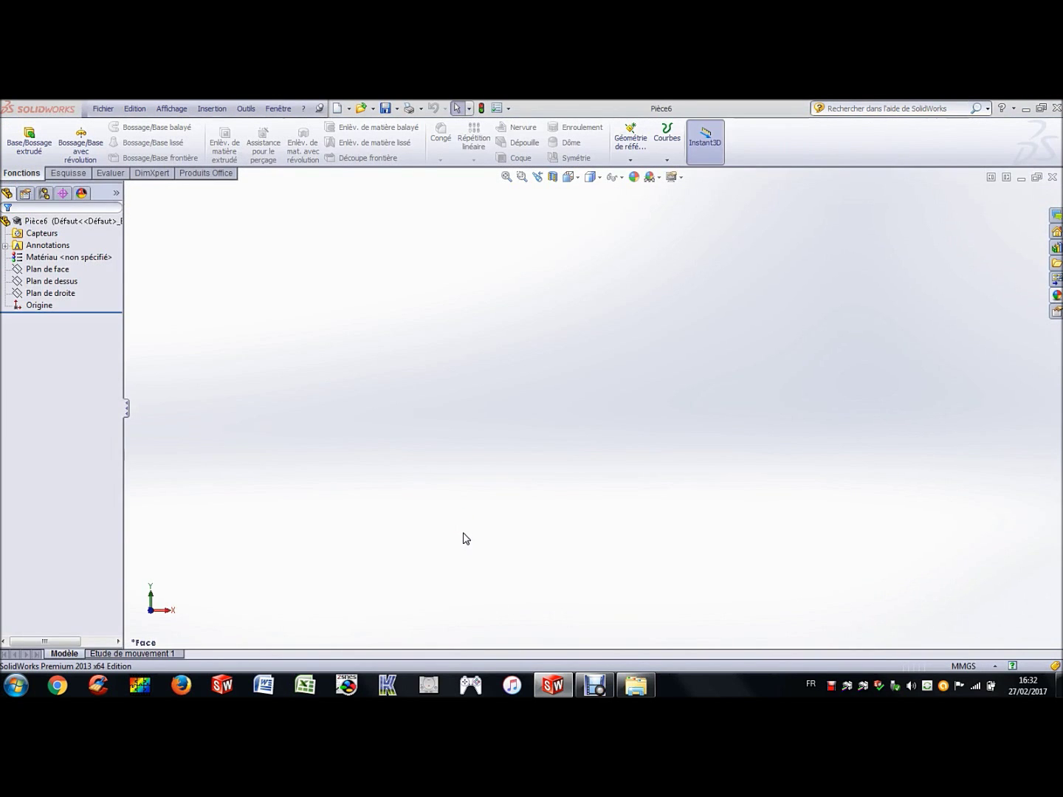
left_click(69, 174)
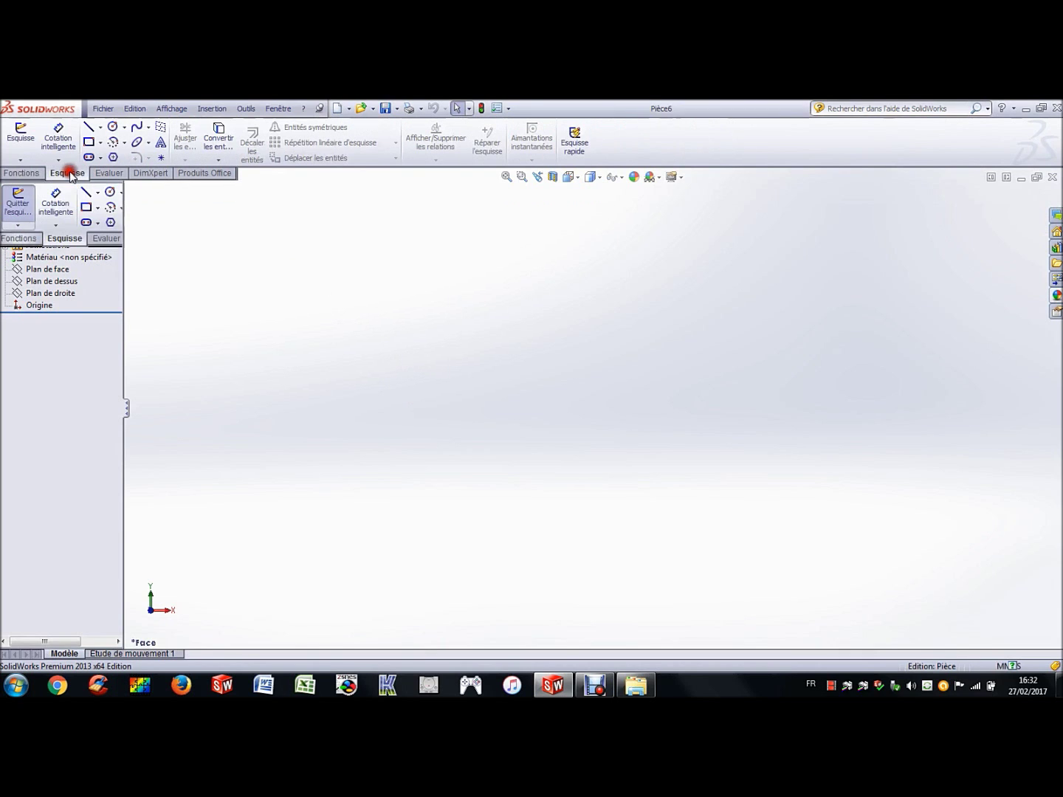
left_click(20, 136)
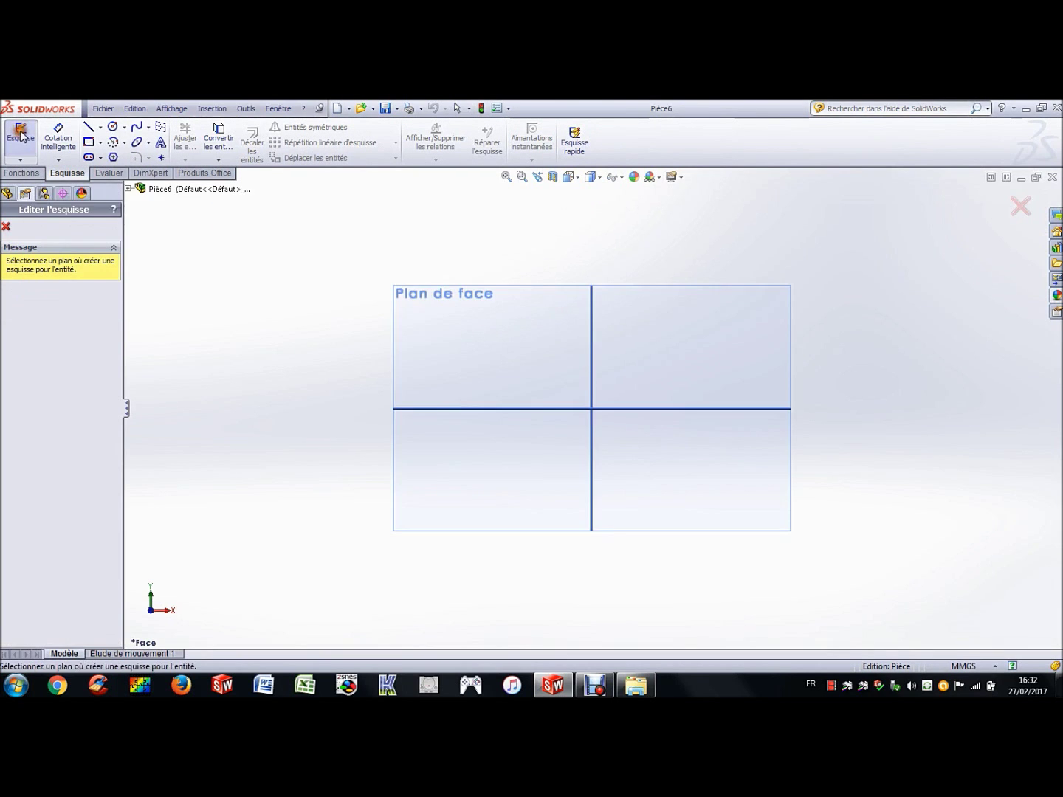
left_click(462, 339)
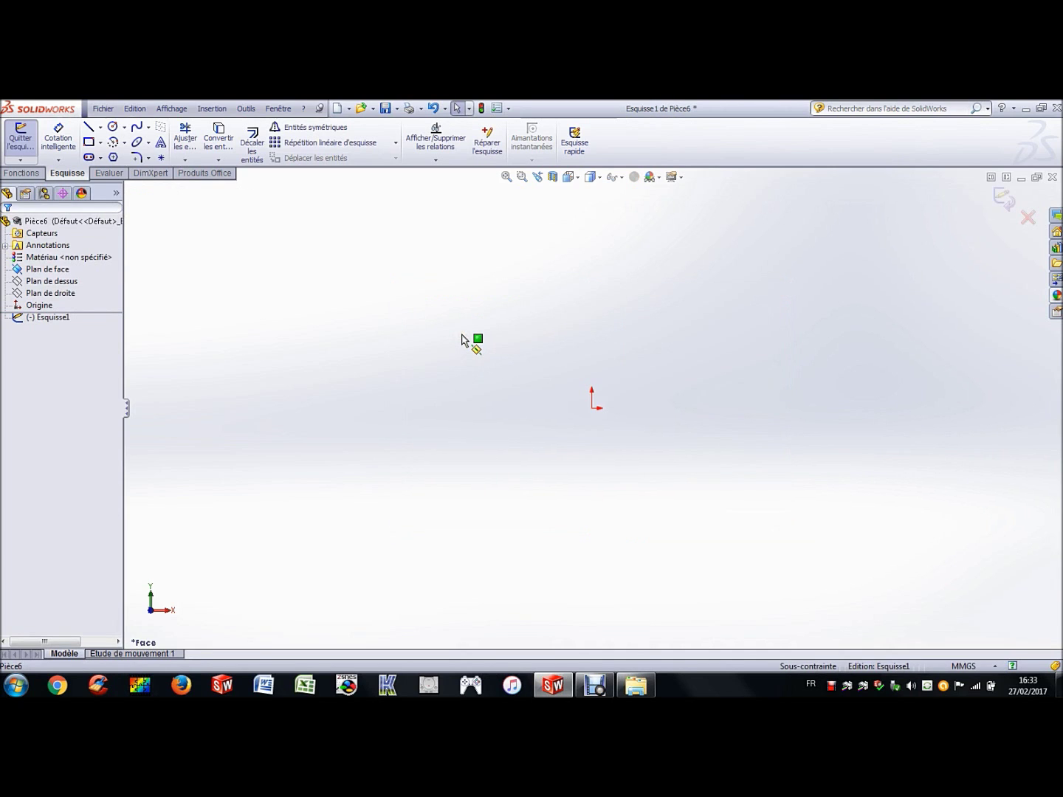
Draw a circle centred on the origin with a radius of about 28.6 mm
left_click(114, 128)
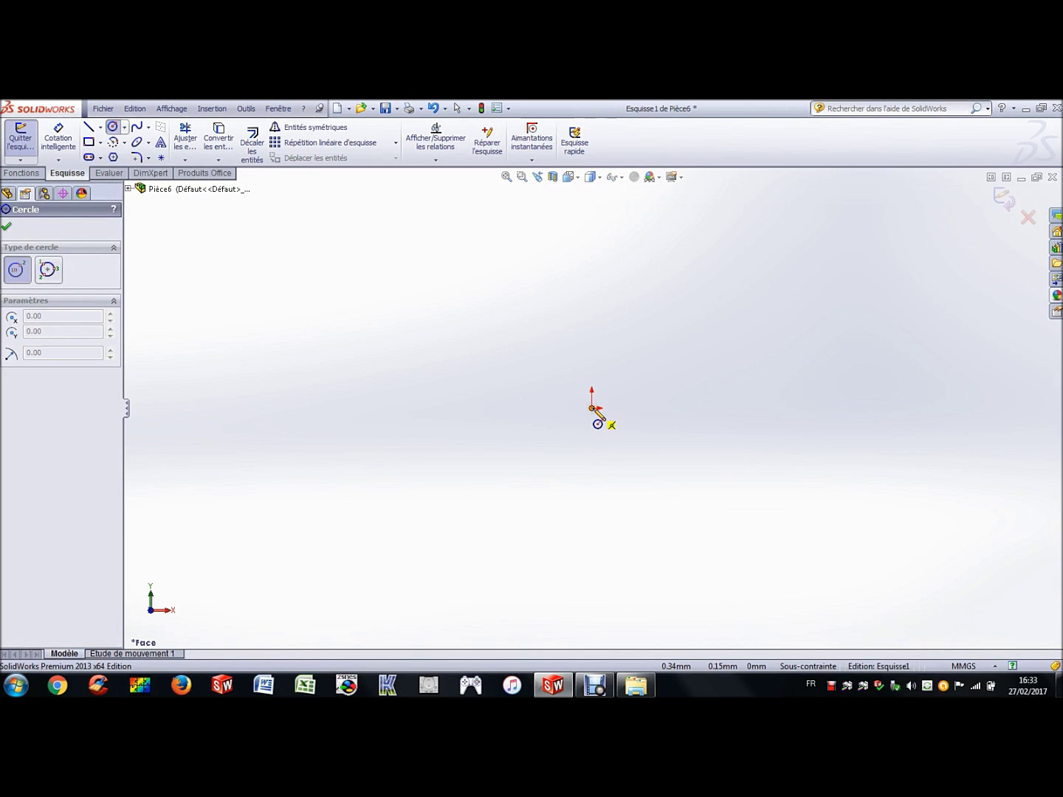
left_click(591, 408)
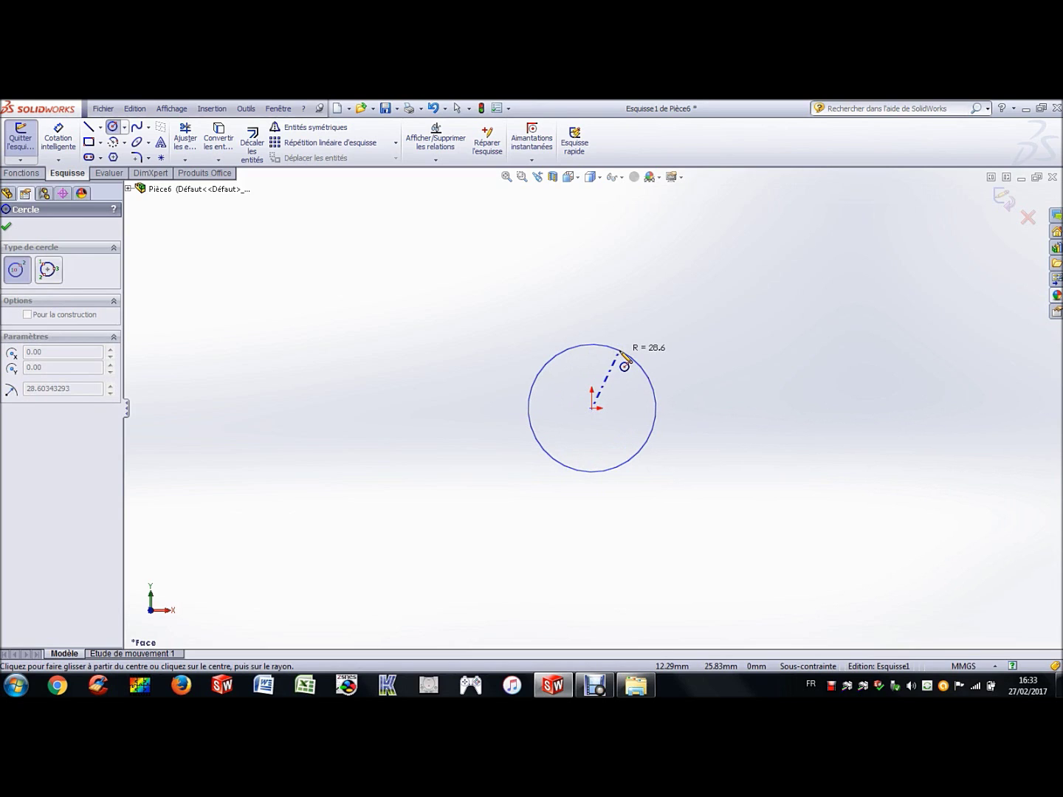
left_click(621, 355)
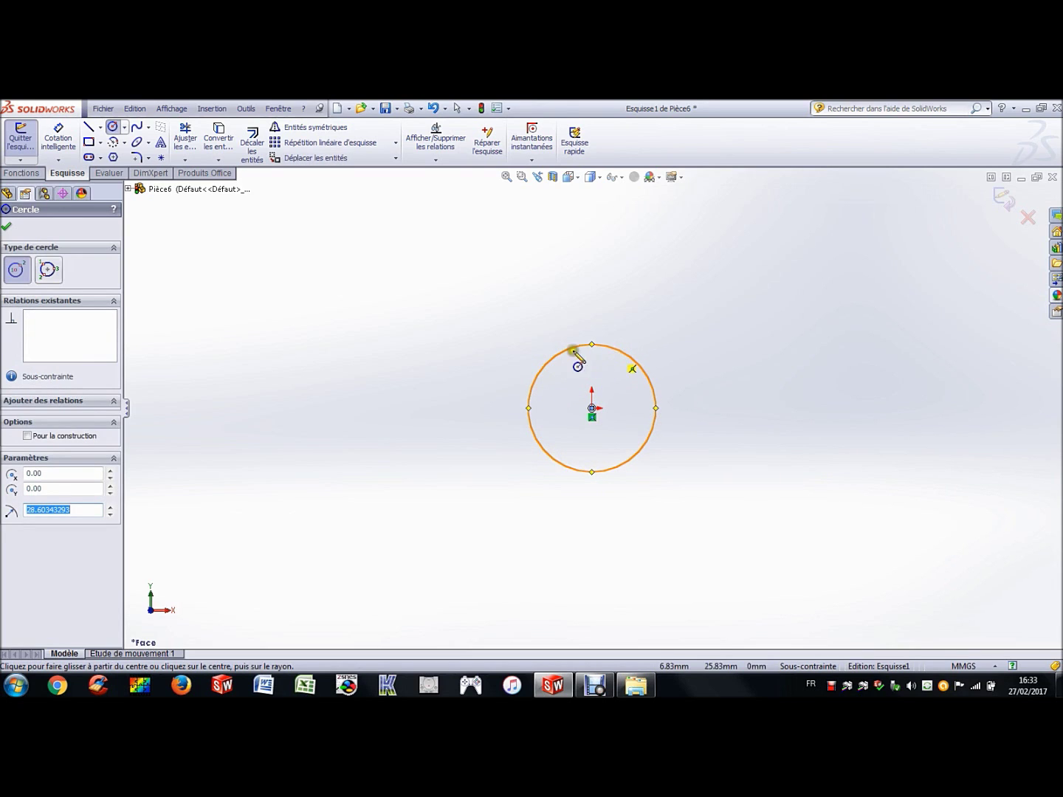
left_click(371, 352)
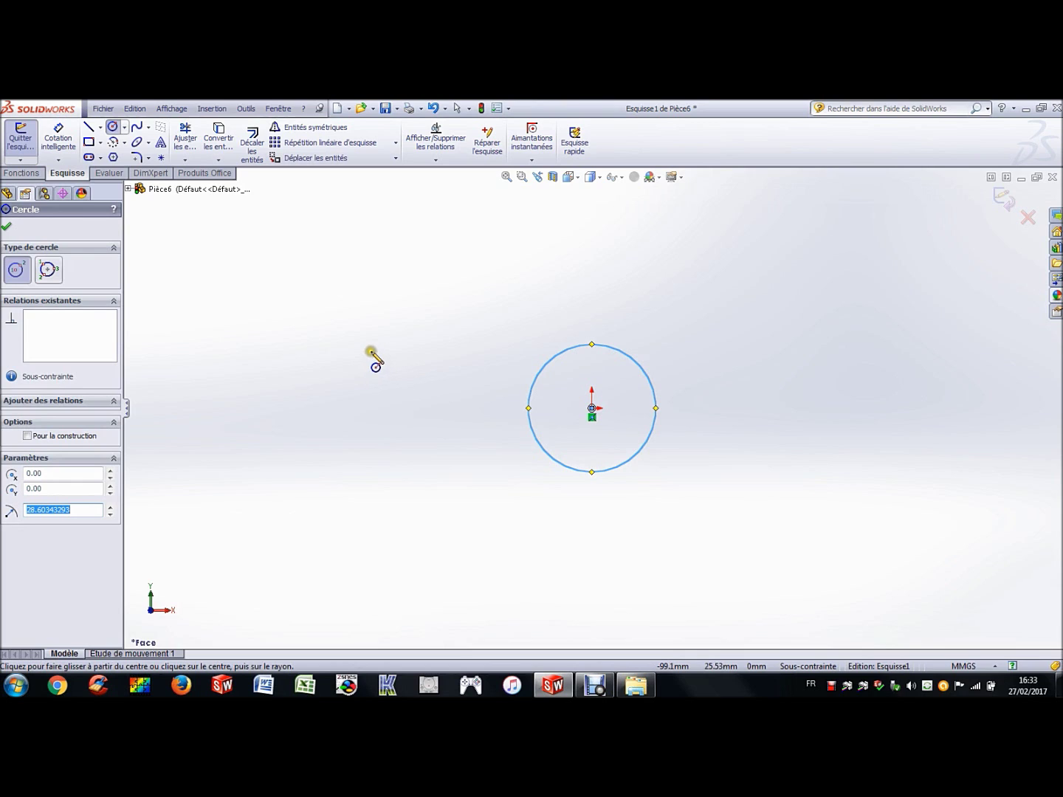
key("Escape")
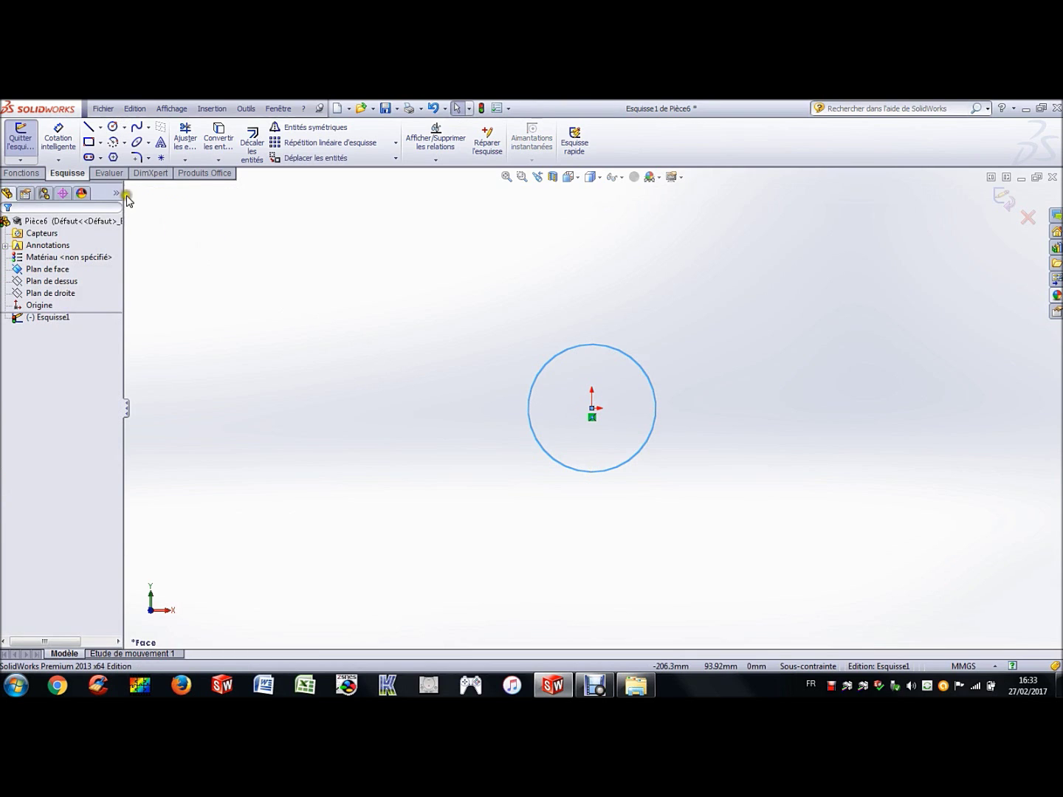
Dimension the circle with a diameter of 20 mm and move the dimension text close to the circle
left_click(56, 139)
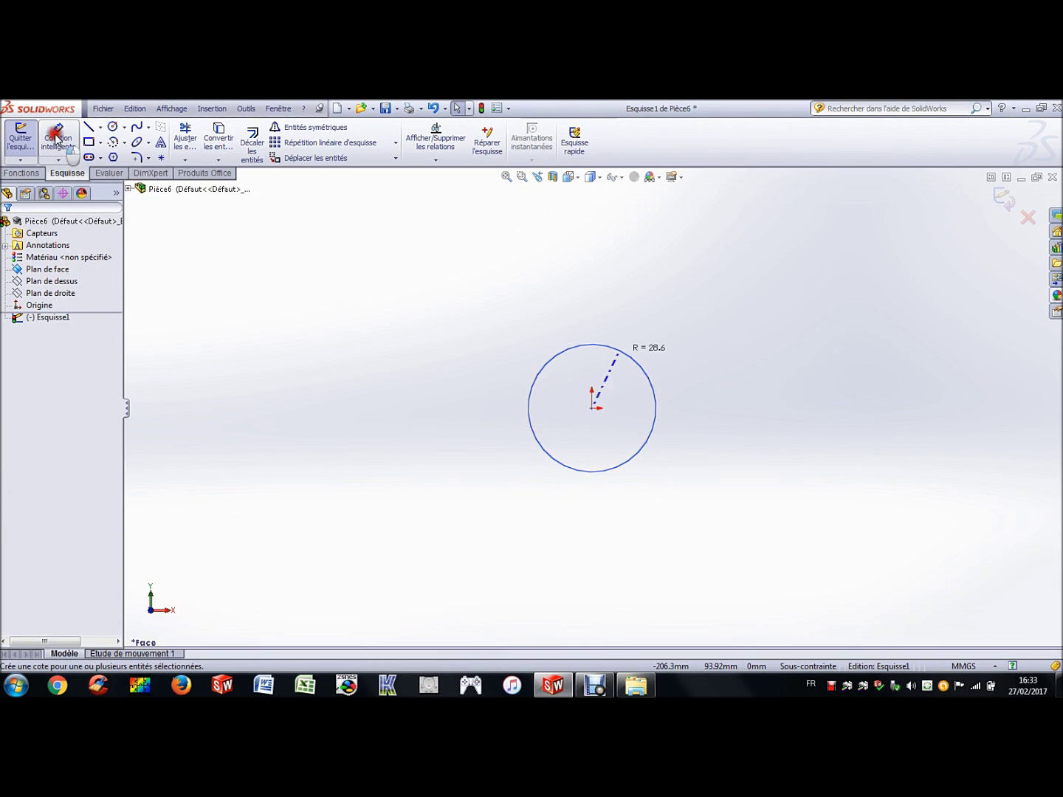
left_click(619, 354)
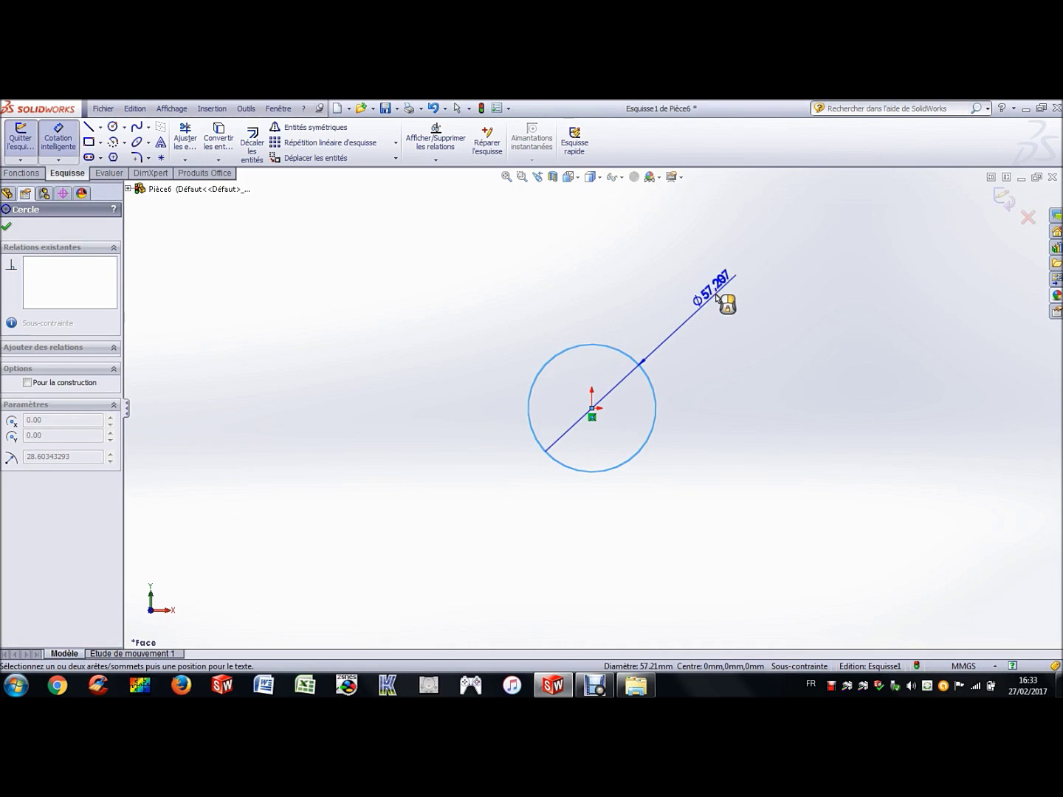
left_click(716, 296)
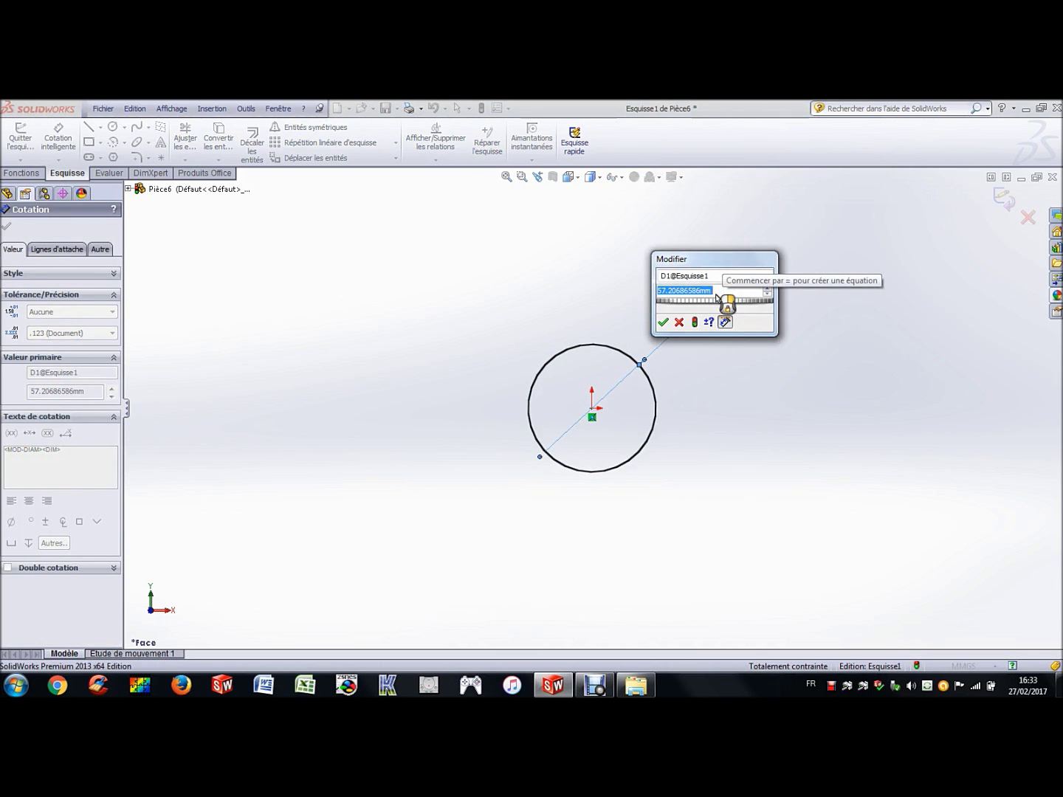
type("20")
key("Return")
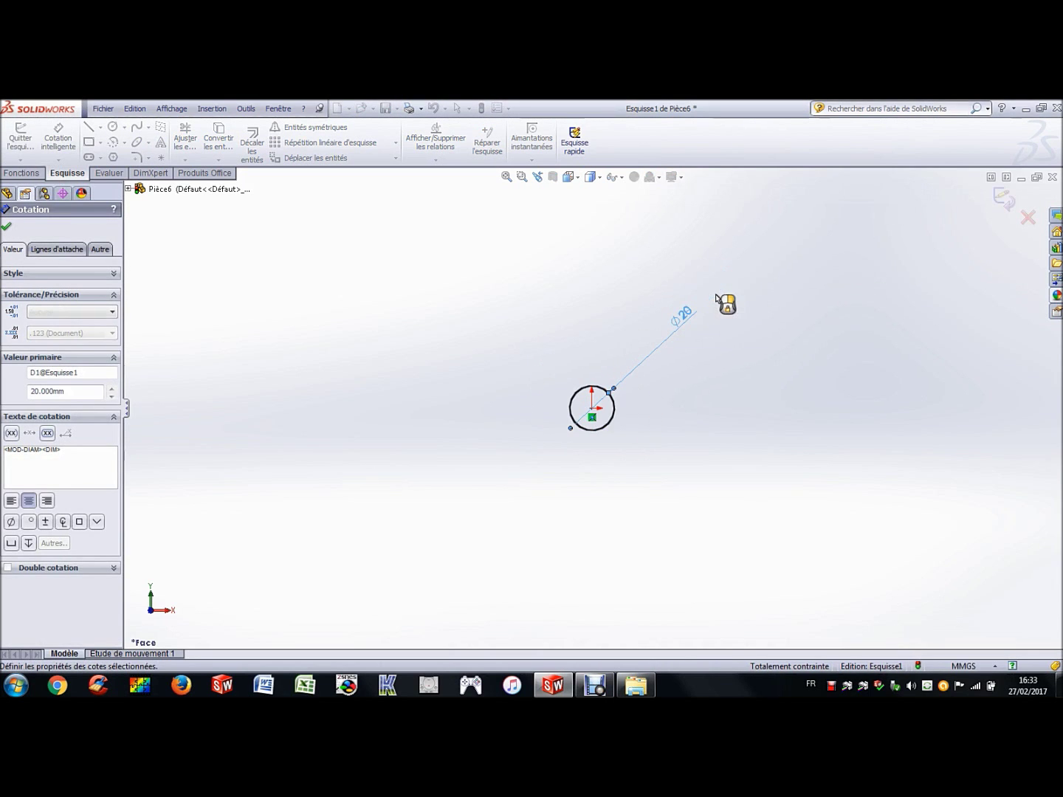
left_click_drag(685, 313, 633, 394)
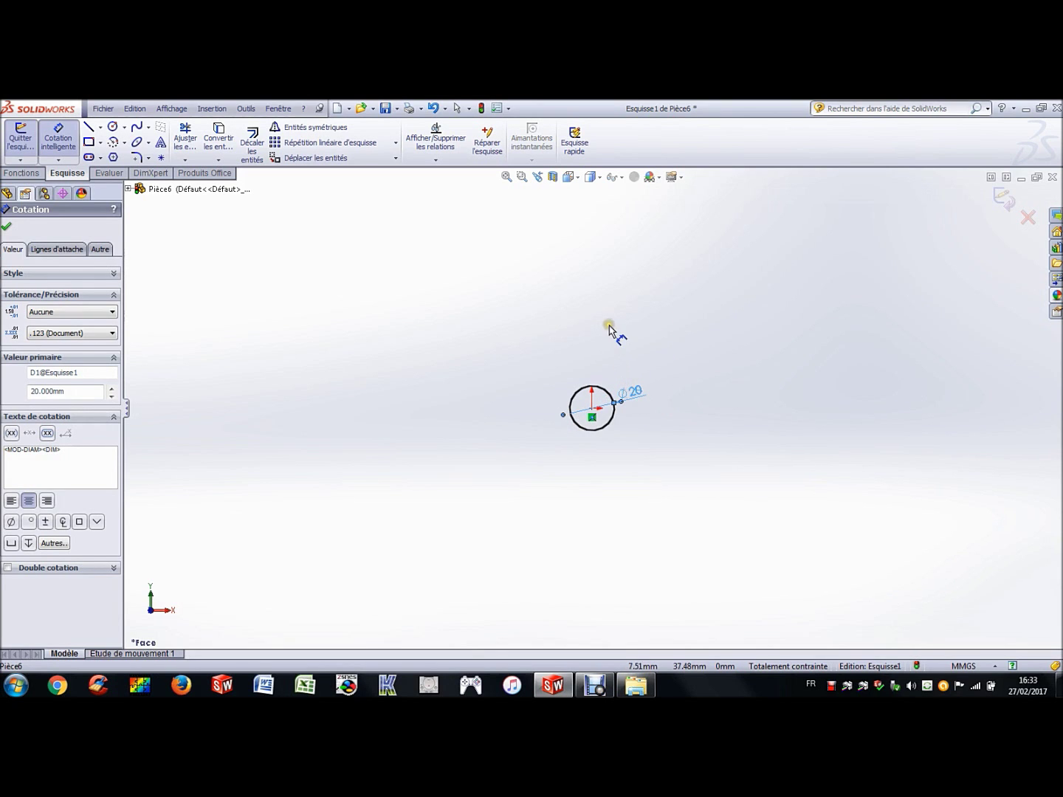
key("Escape")
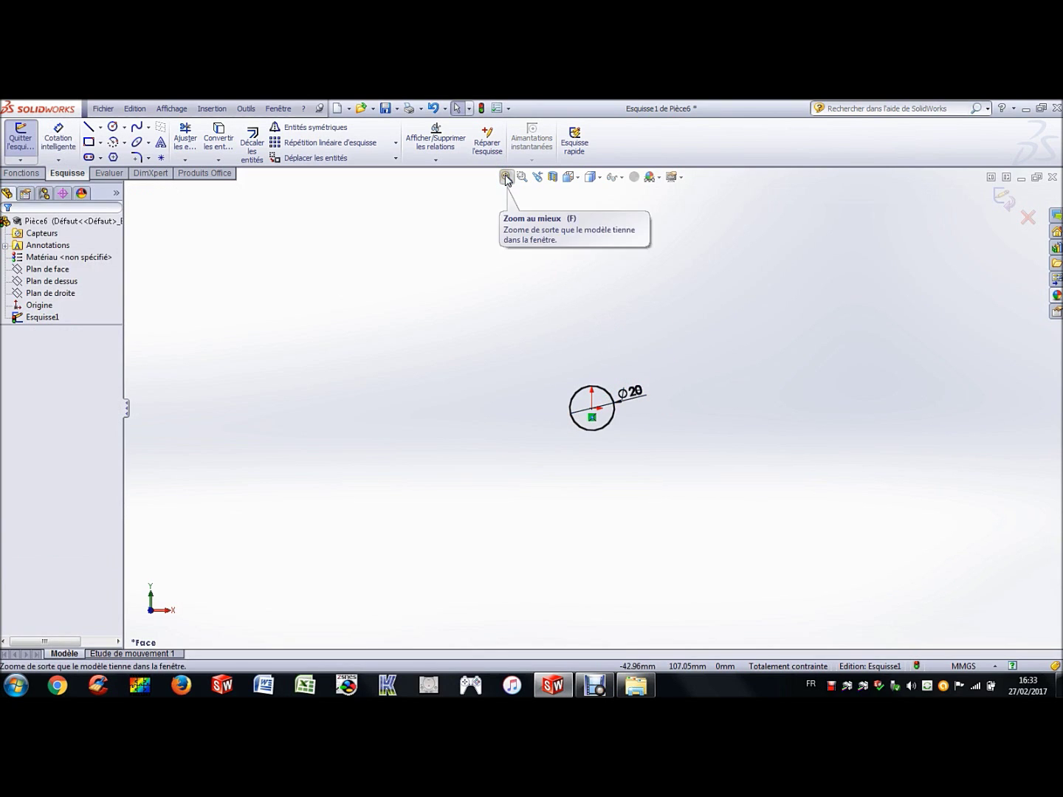
Draw a horizontal construction line (Ligne de construction) across the circle's full diameter, and move the diameter dimension closer to the circle
left_click(506, 177)
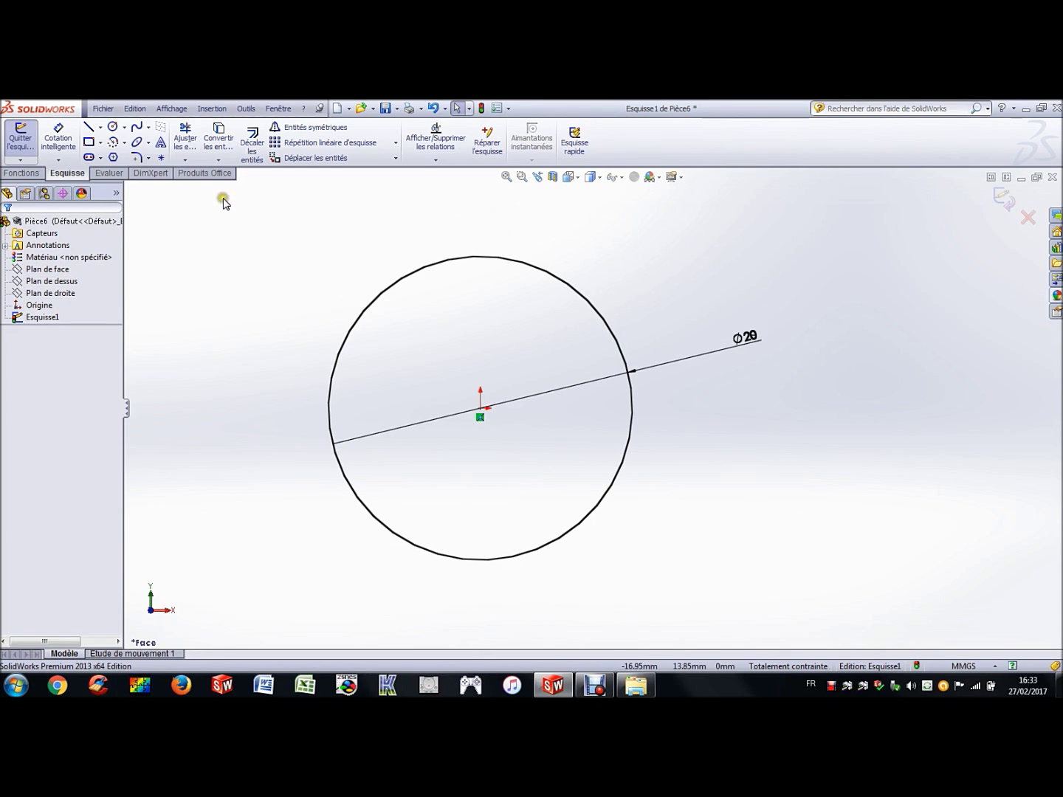
left_click(101, 127)
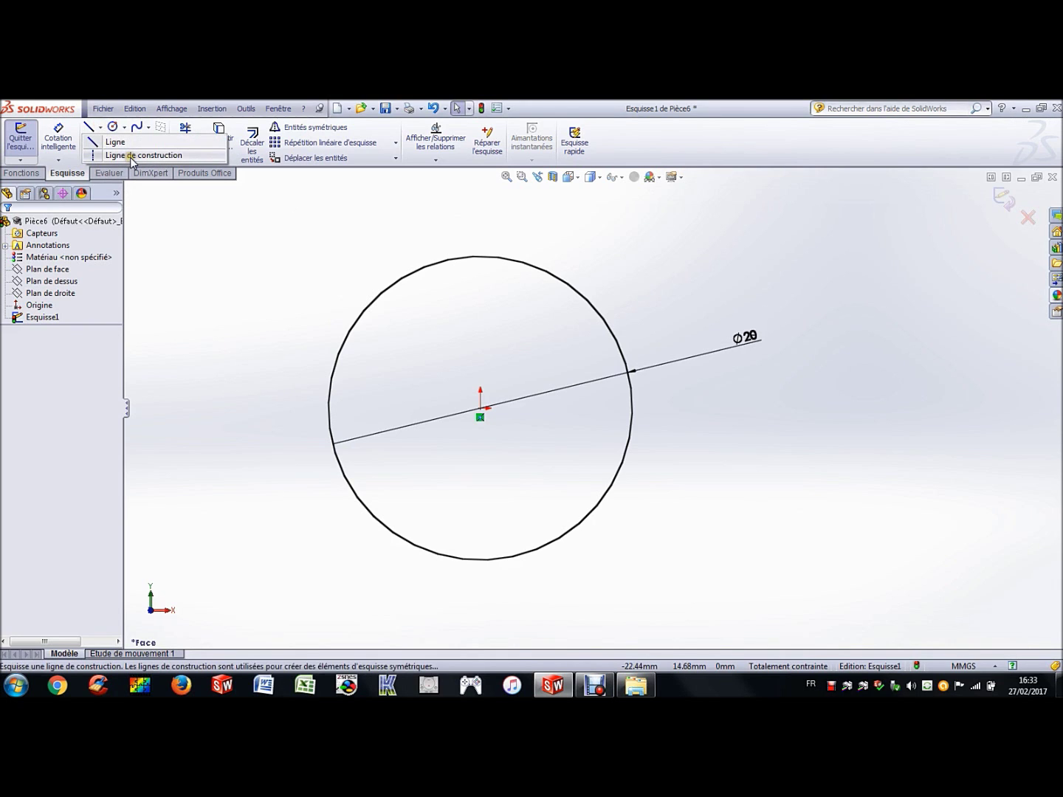
left_click(127, 155)
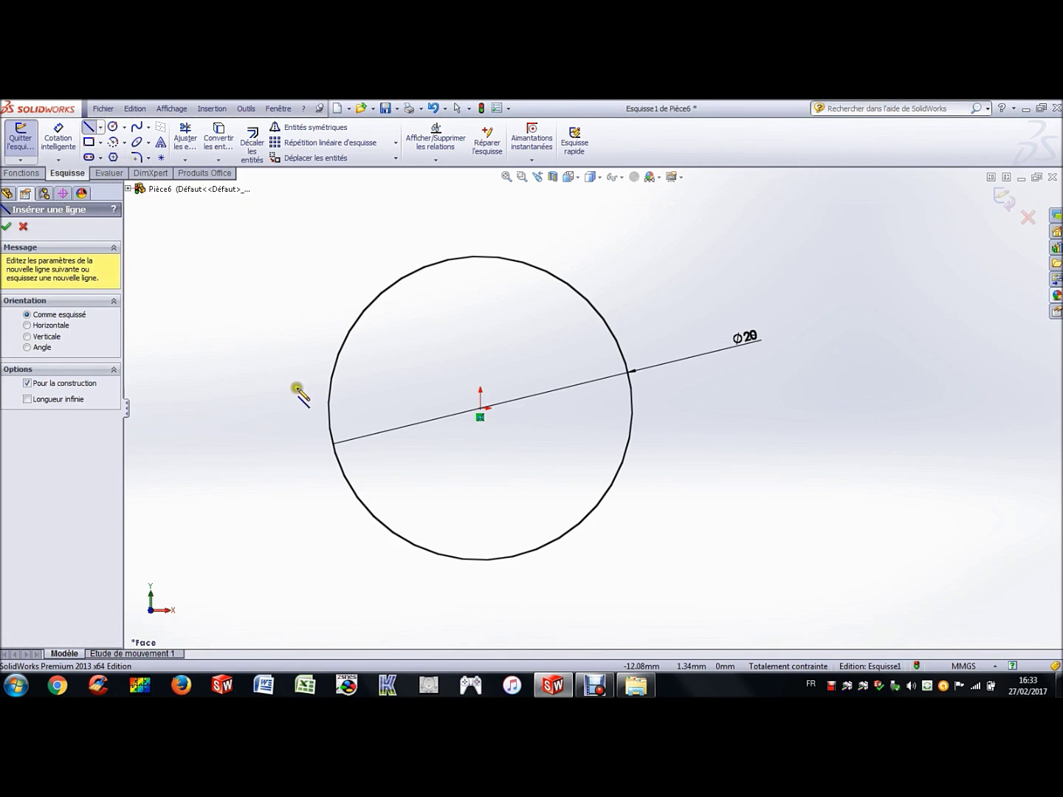
mouse_move(329, 409)
left_mouse_down()
mouse_move(358, 410)
mouse_move(328, 409)
left_mouse_up()
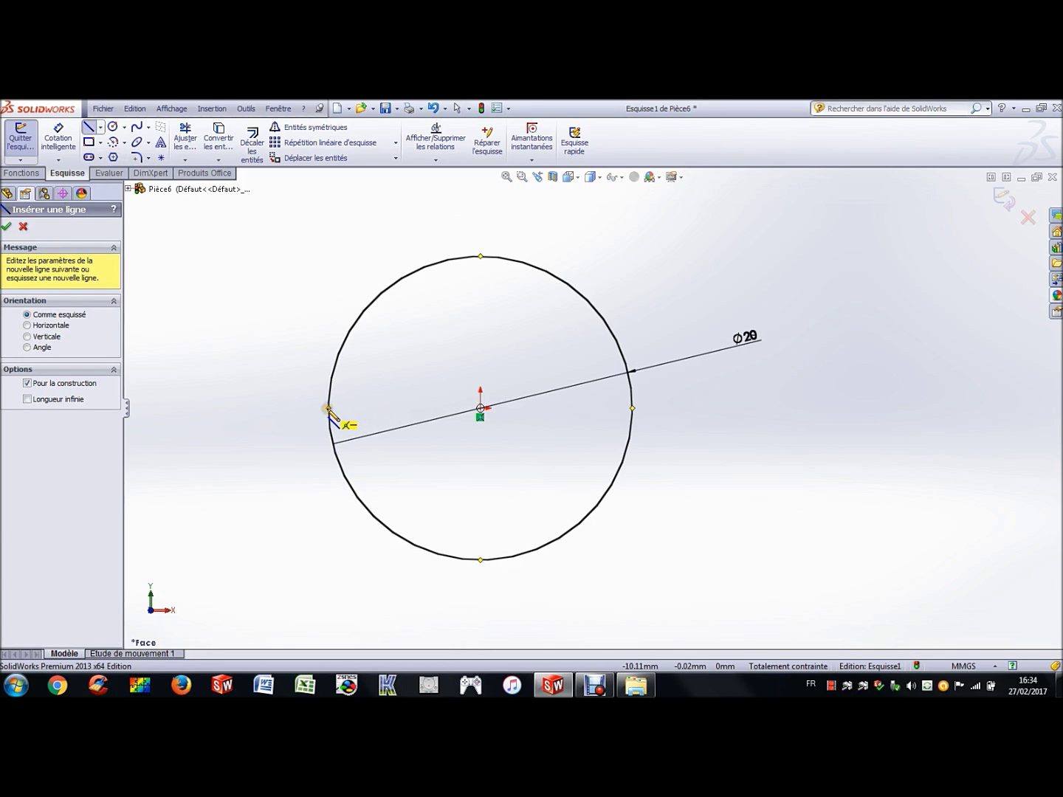
left_click(329, 408)
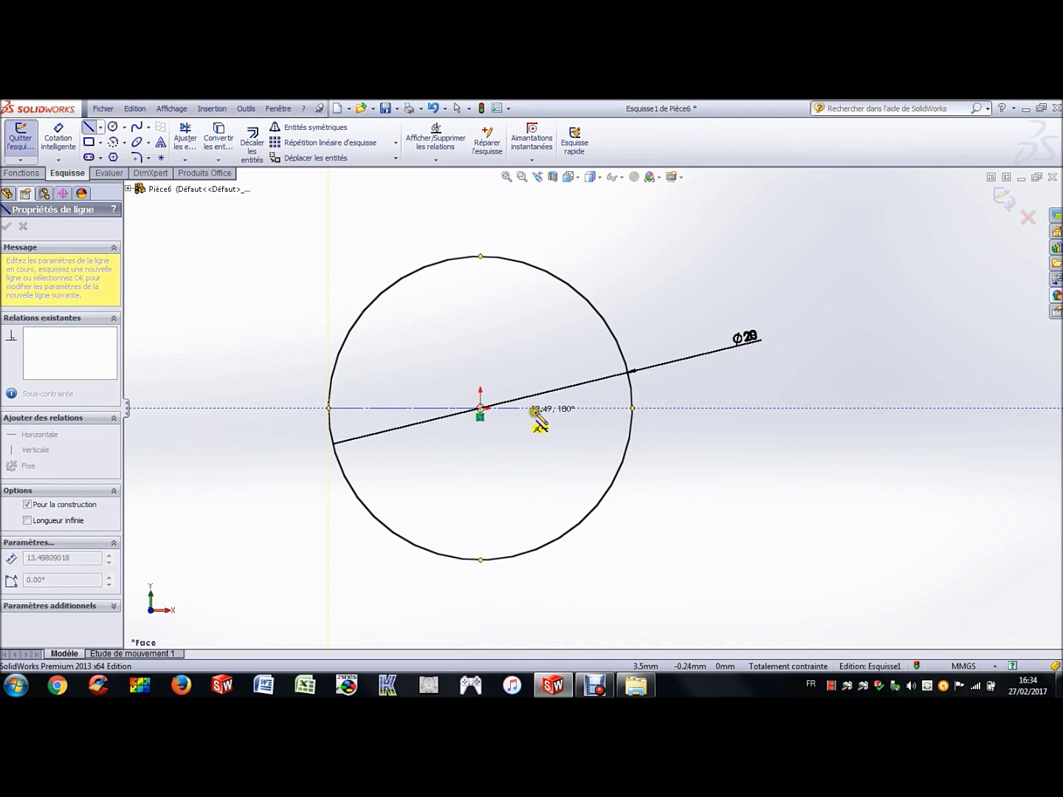
left_click(632, 408)
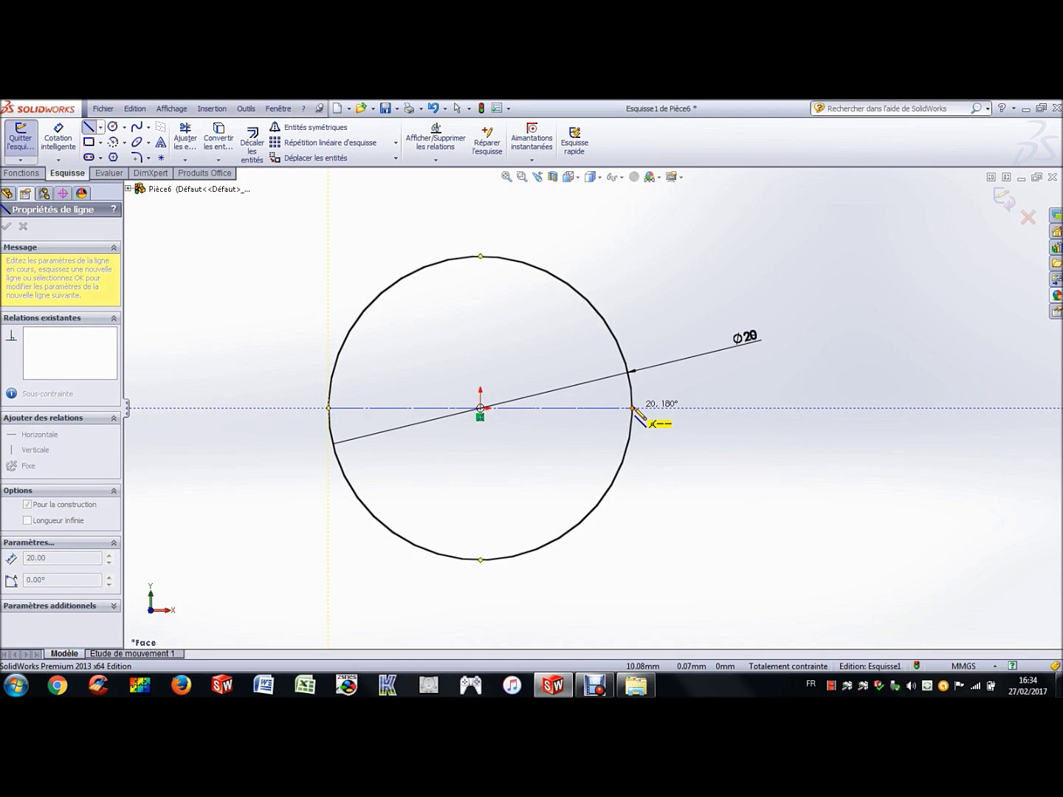
left_click(631, 409)
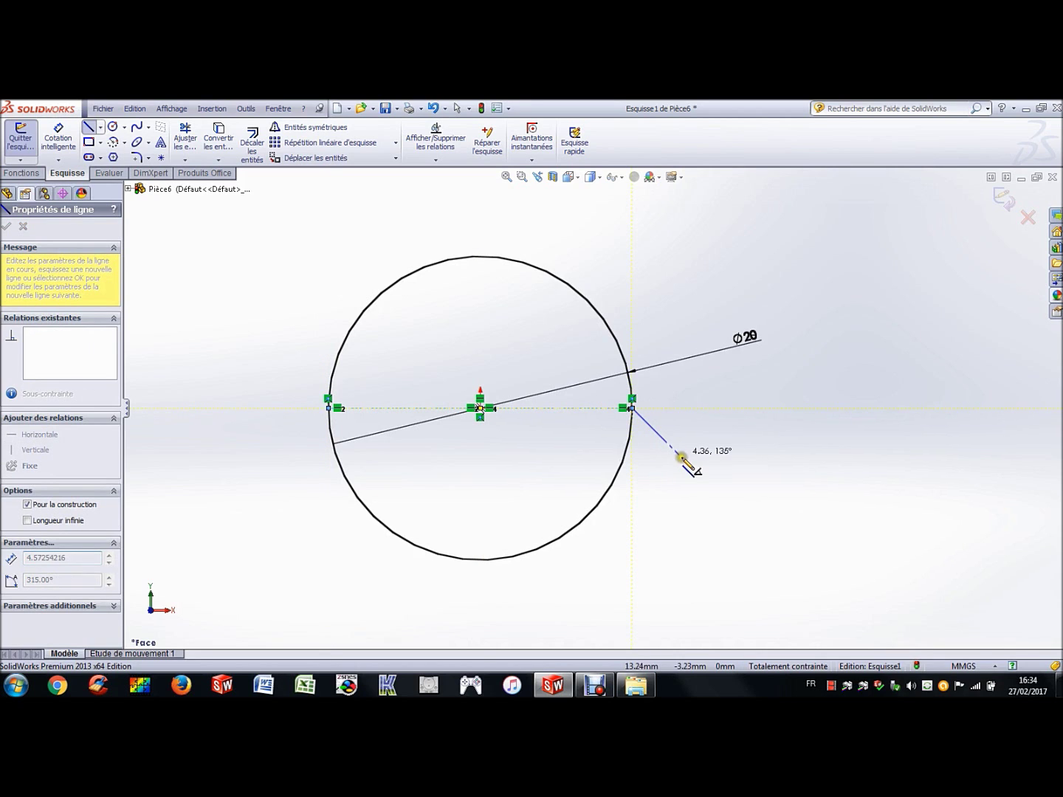
key("Escape")
key("Escape")
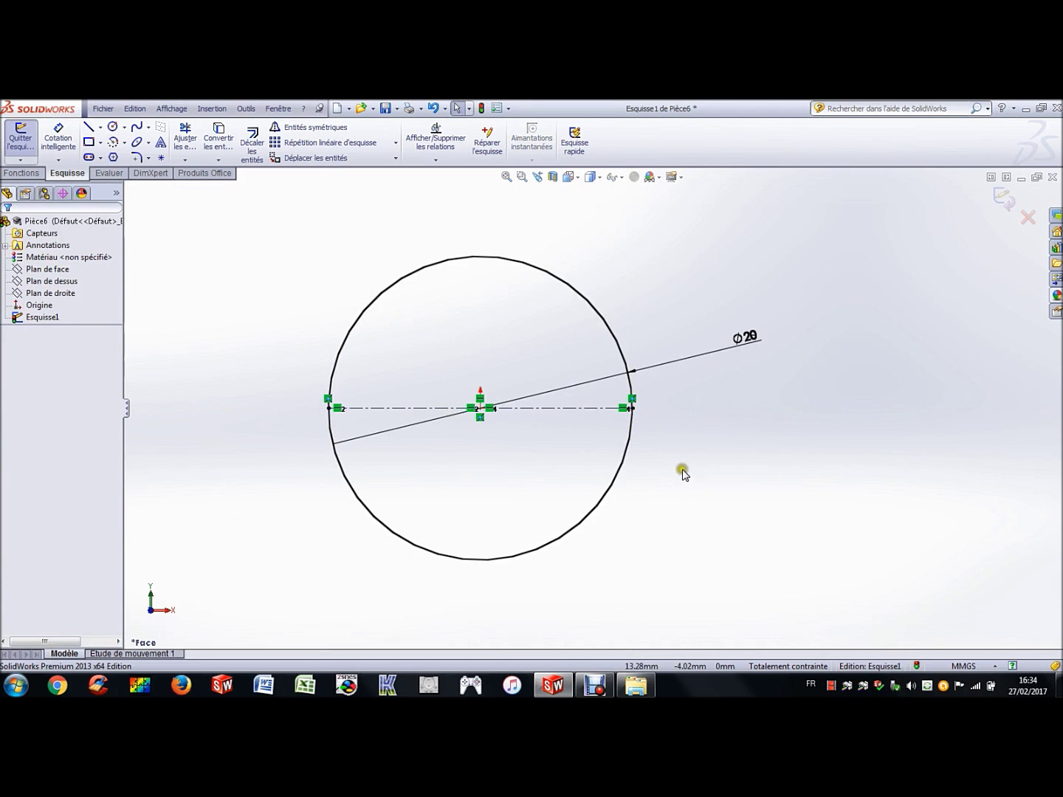
left_click_drag(747, 340, 636, 302)
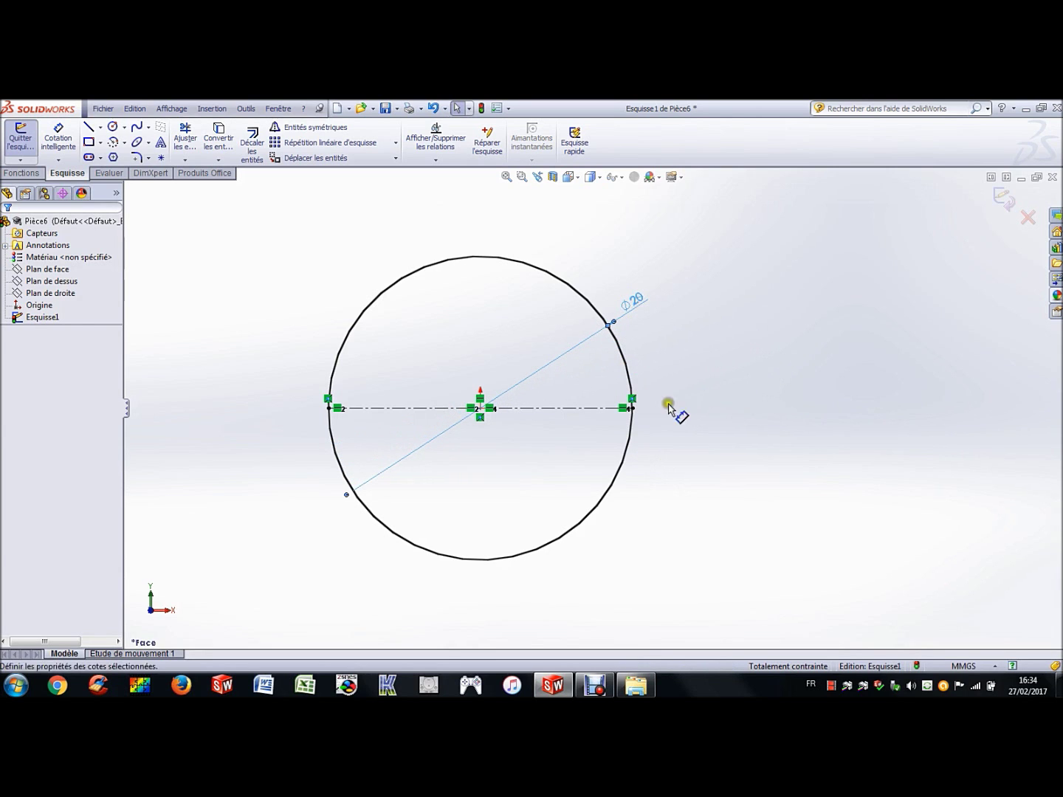
Trim away the lower half of the circle below the construction line using the trim-to-closest option (Ajuster au plus proche)
left_click(372, 411)
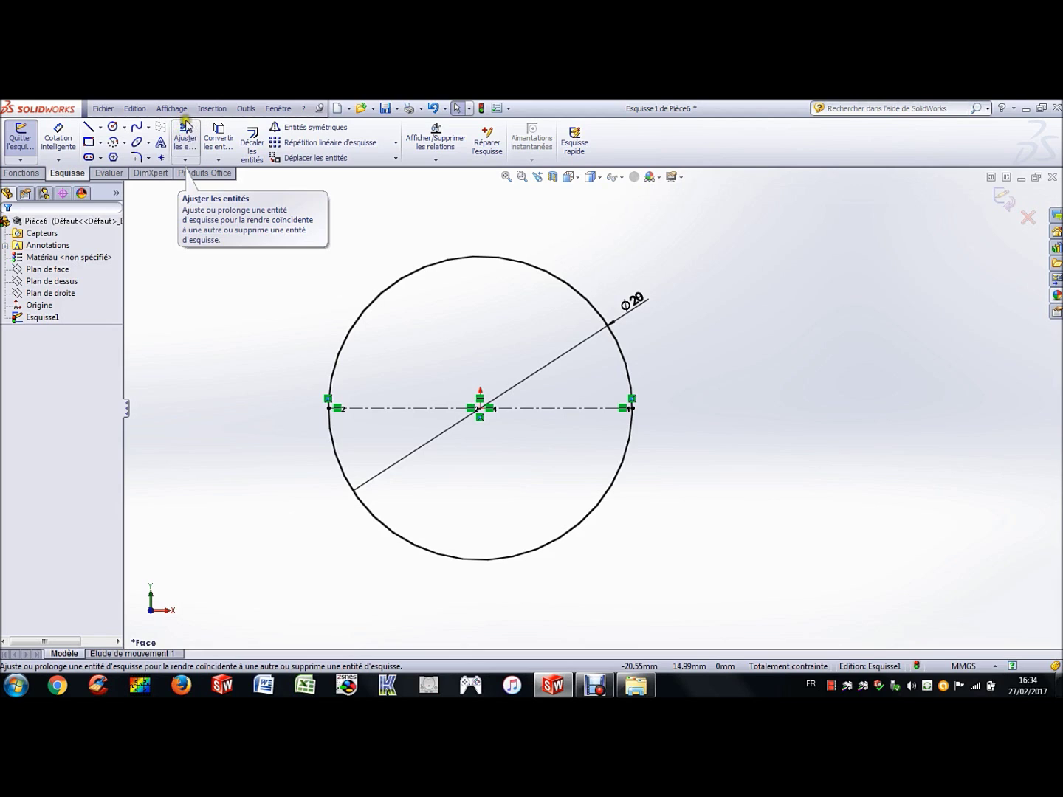
left_click(182, 140)
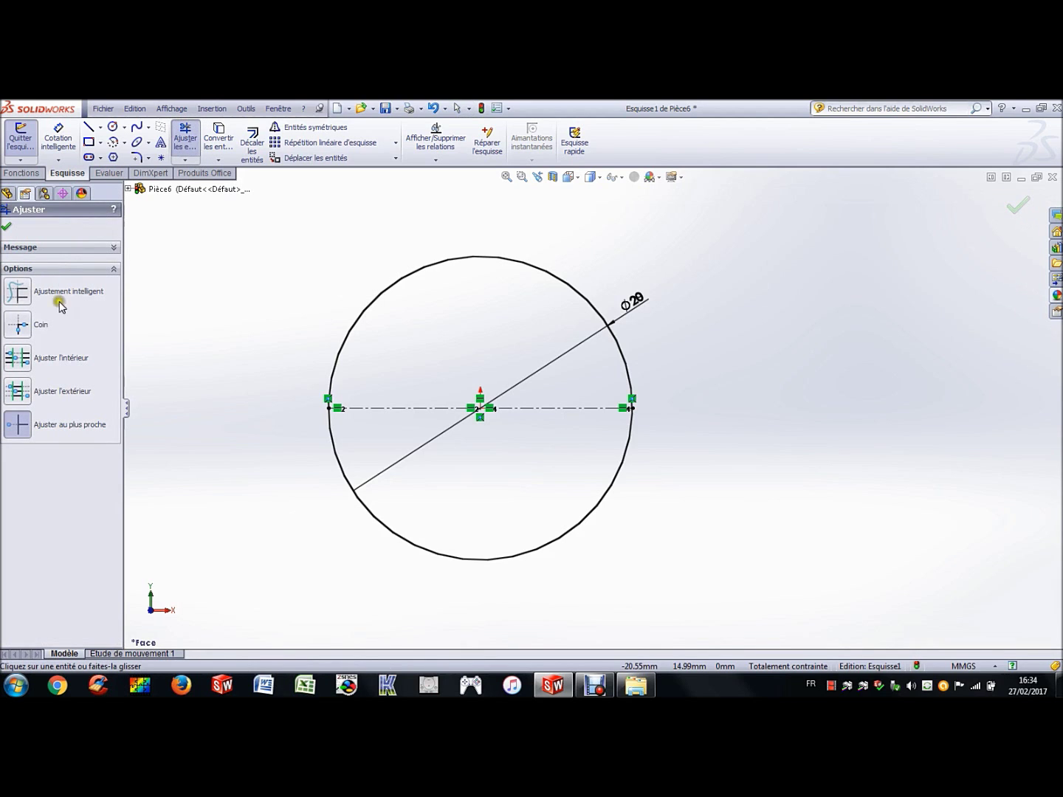
left_click(21, 425)
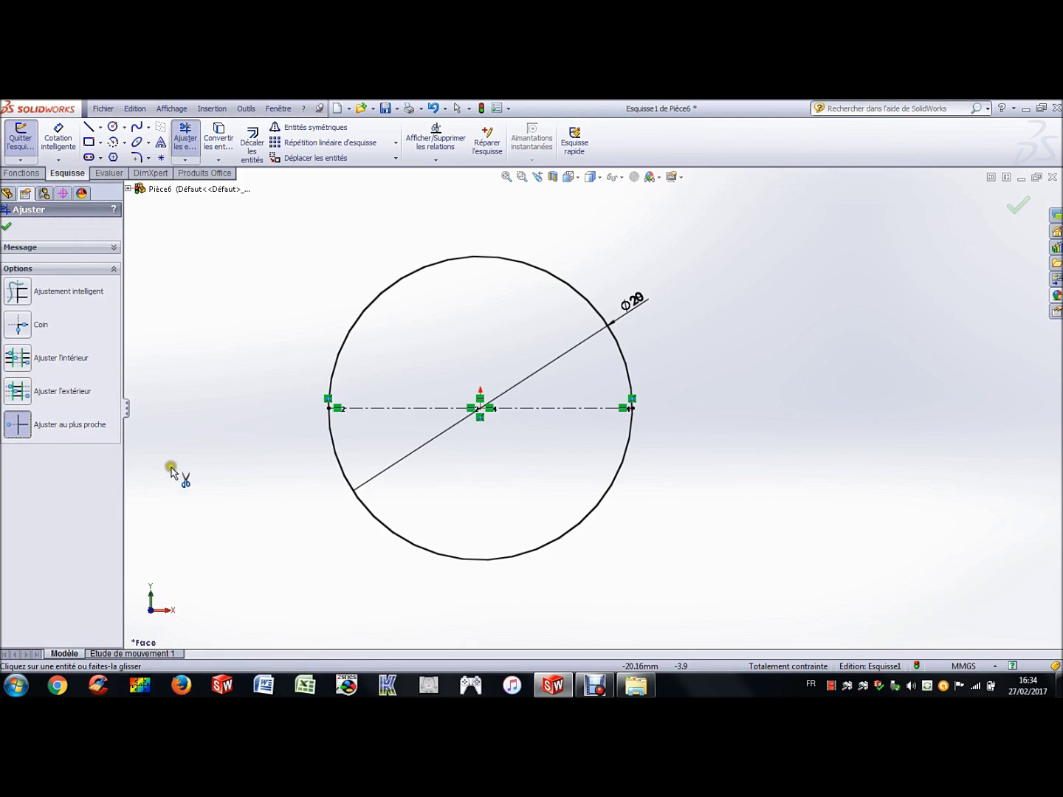
left_click(418, 547)
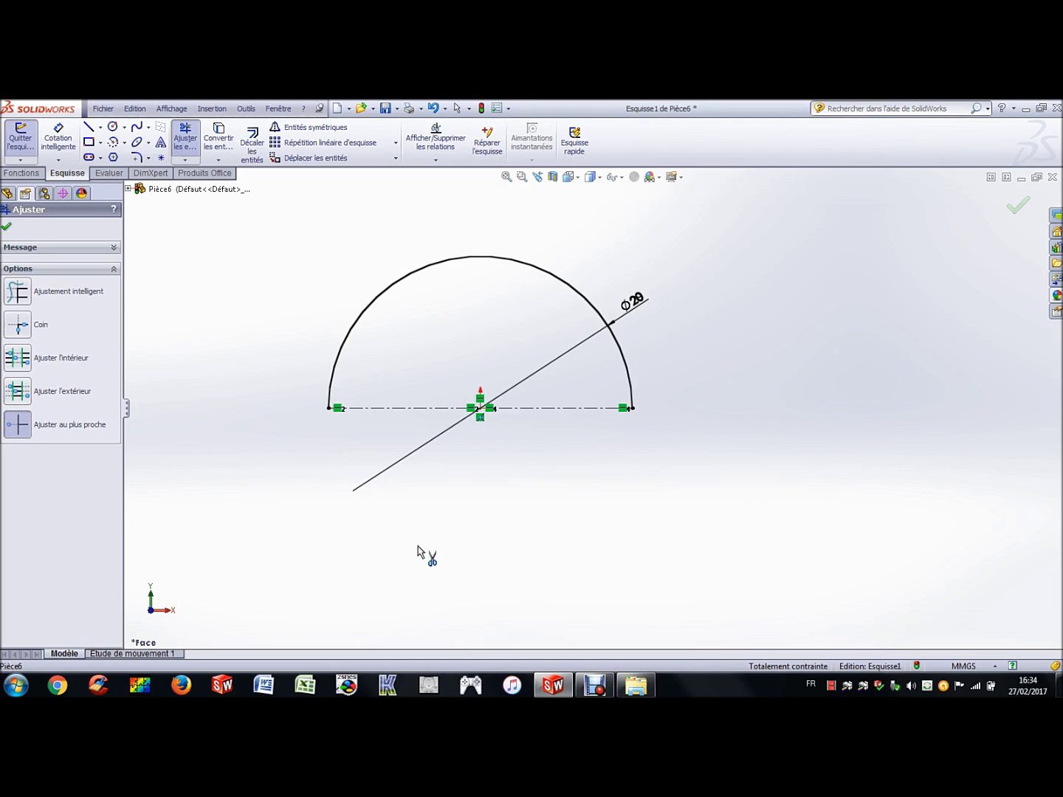
left_click(6, 226)
left_click(286, 267)
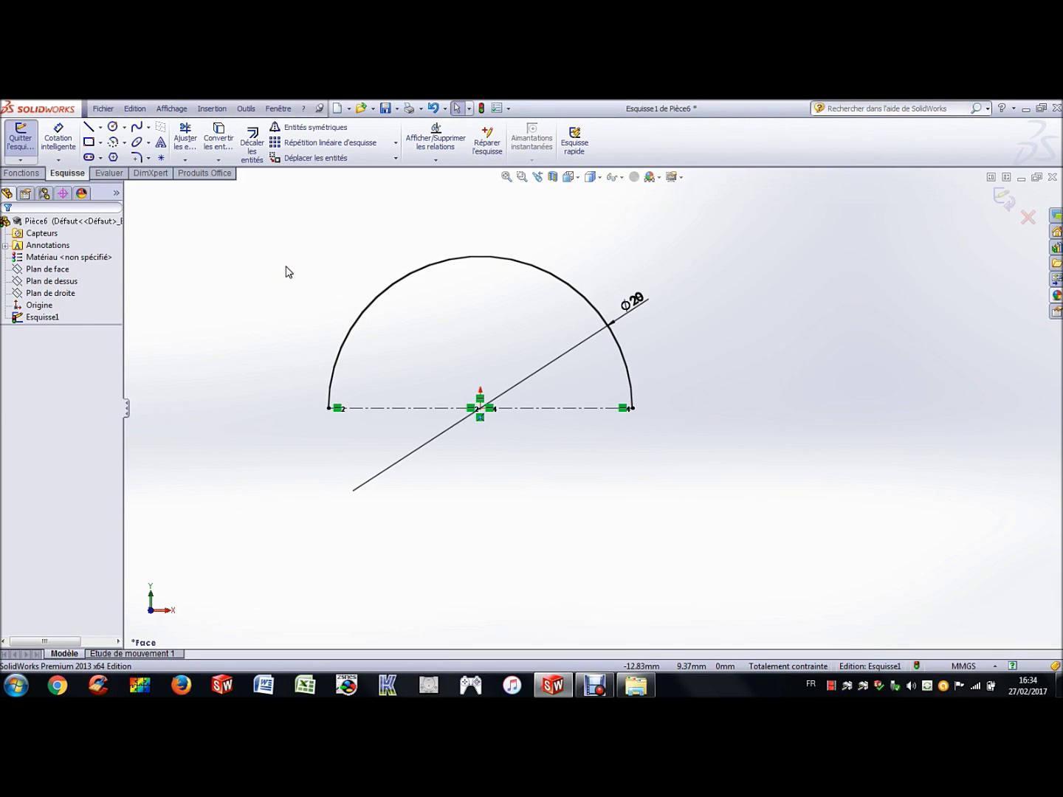
Revolve the half circle 360° about the horizontal construction line into a solid sphere, accepting automatic closure of the open sketch
left_click(23, 174)
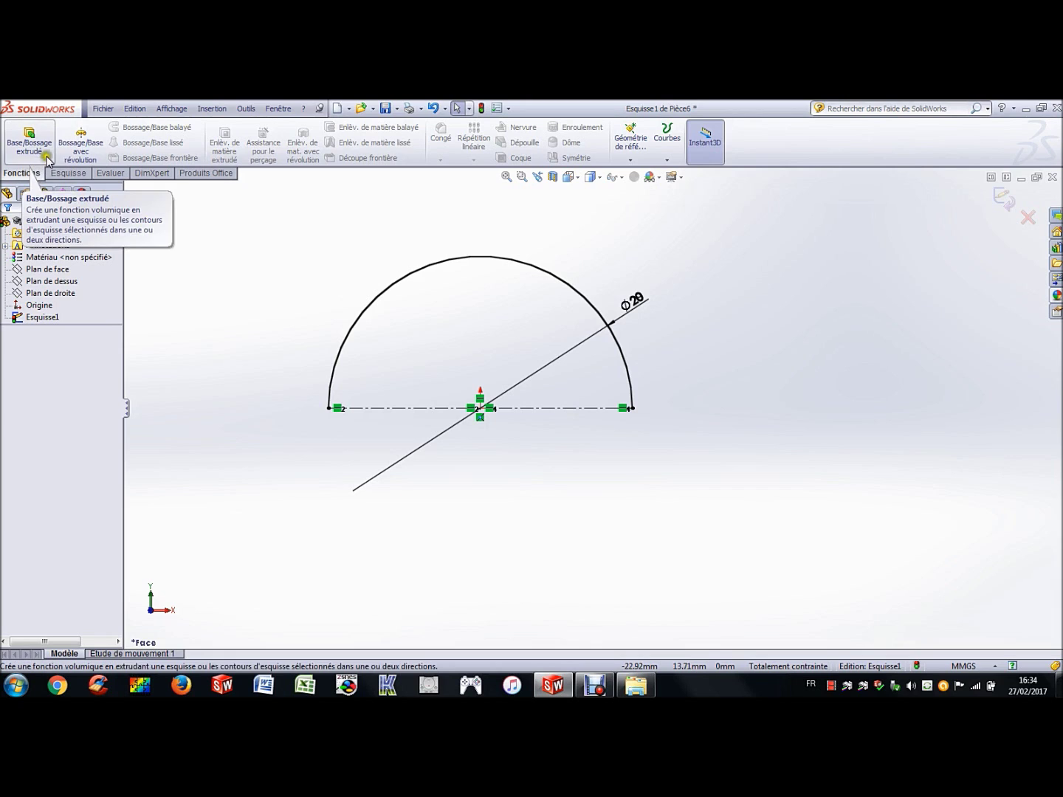
left_click(86, 146)
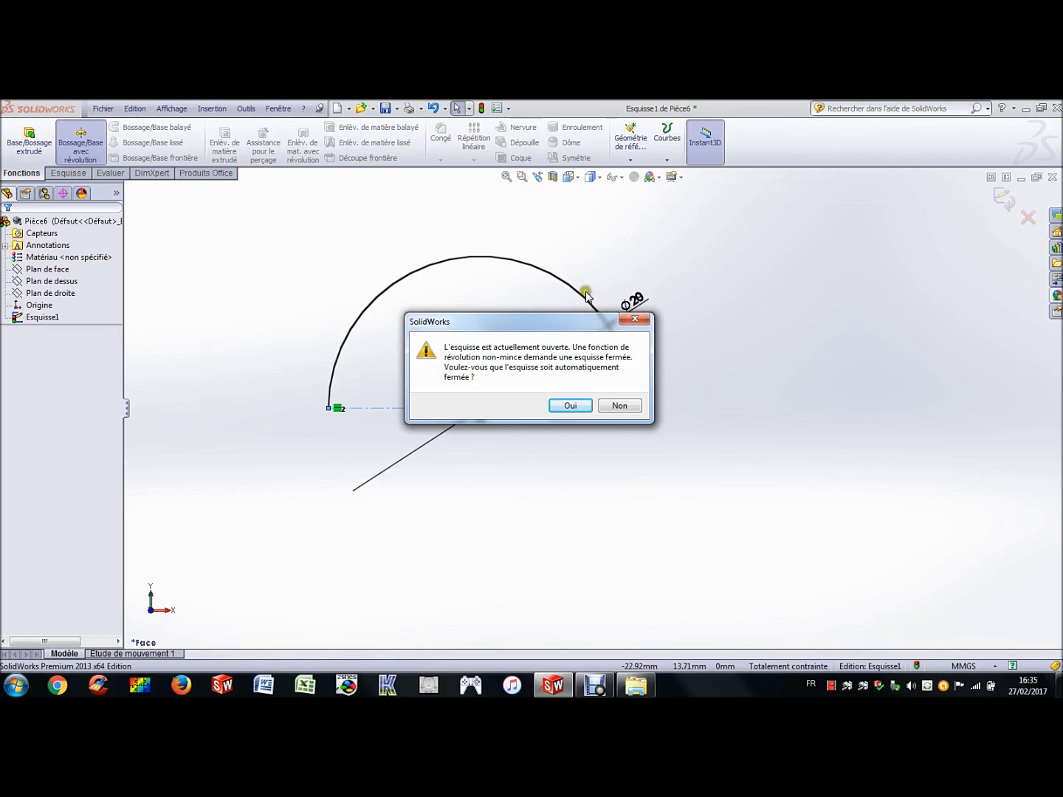
mouse_move(529, 326)
left_mouse_down()
mouse_move(545, 414)
mouse_move(574, 463)
mouse_move(595, 451)
left_mouse_up()
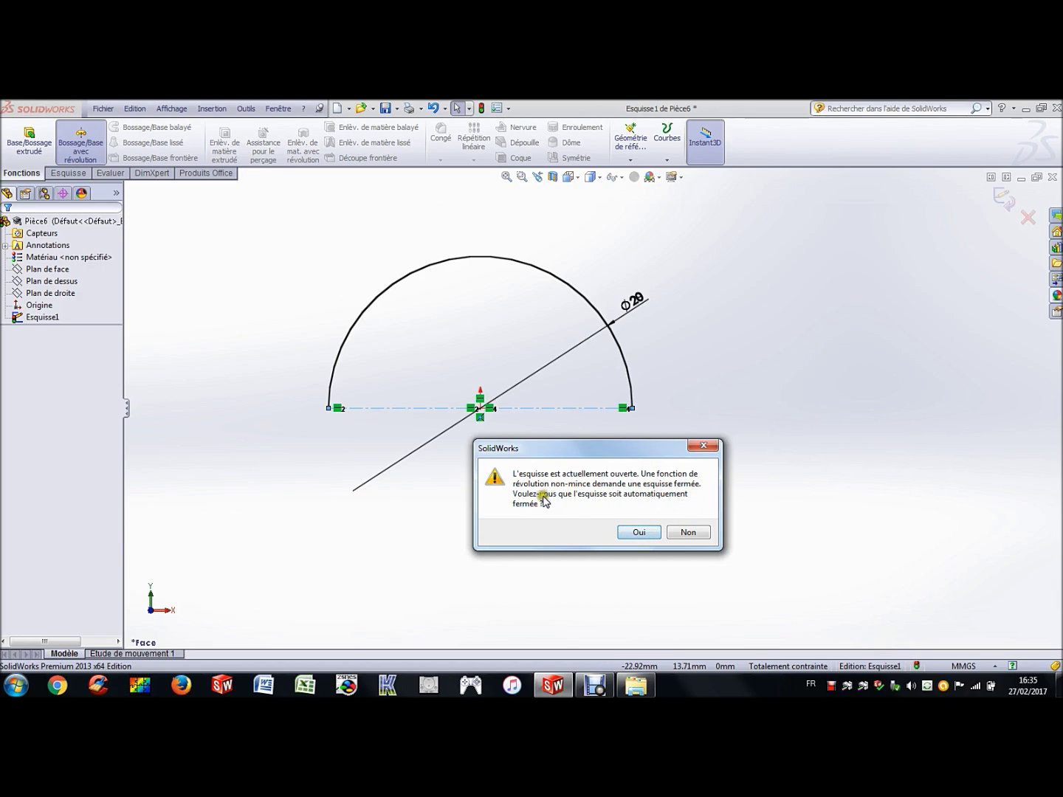
left_click(629, 531)
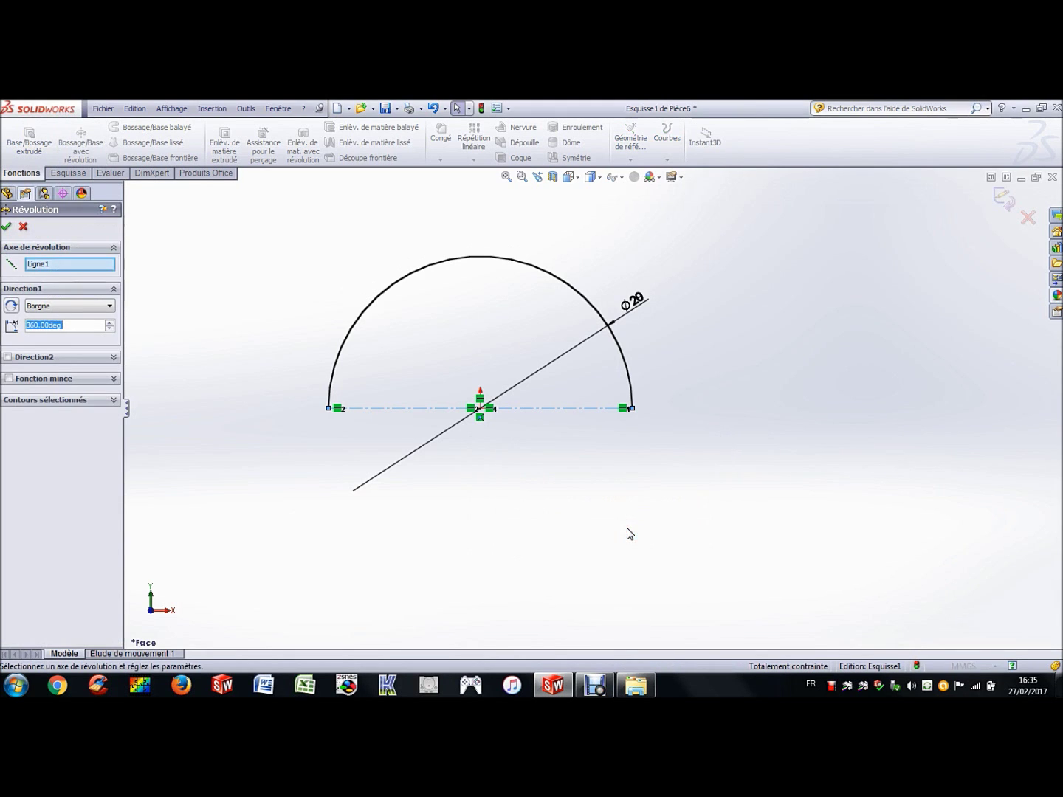
scroll(589, 529, "up", 5)
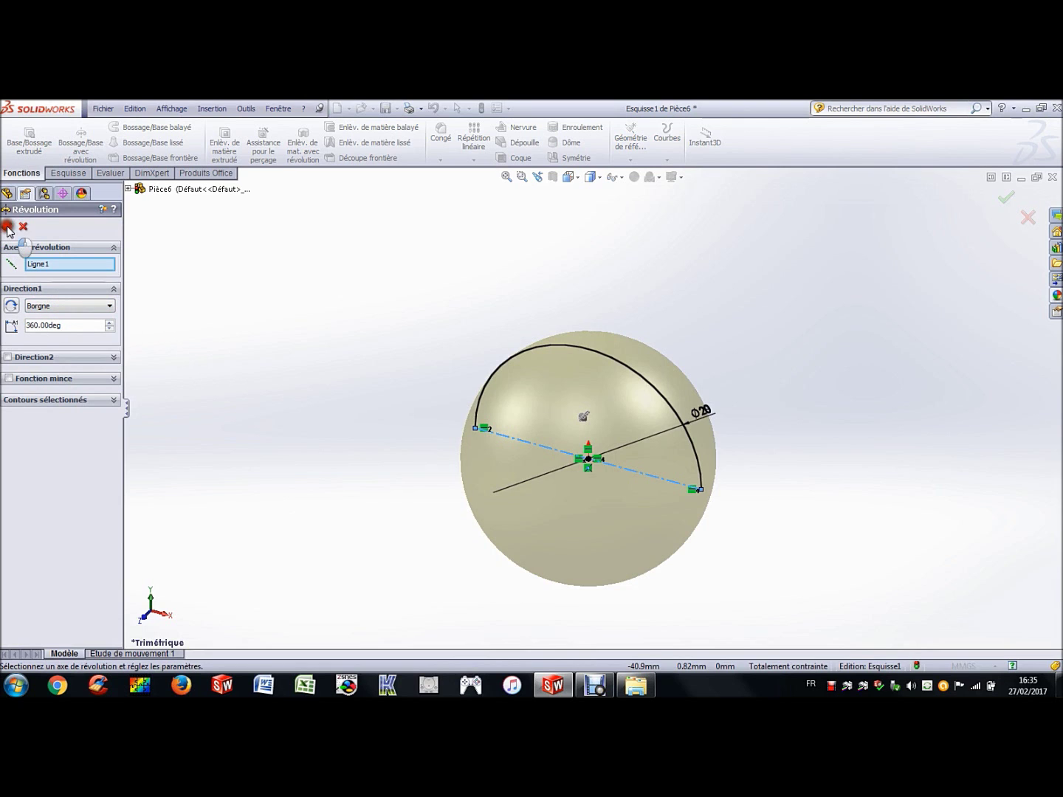
key("Return")
left_click(367, 309)
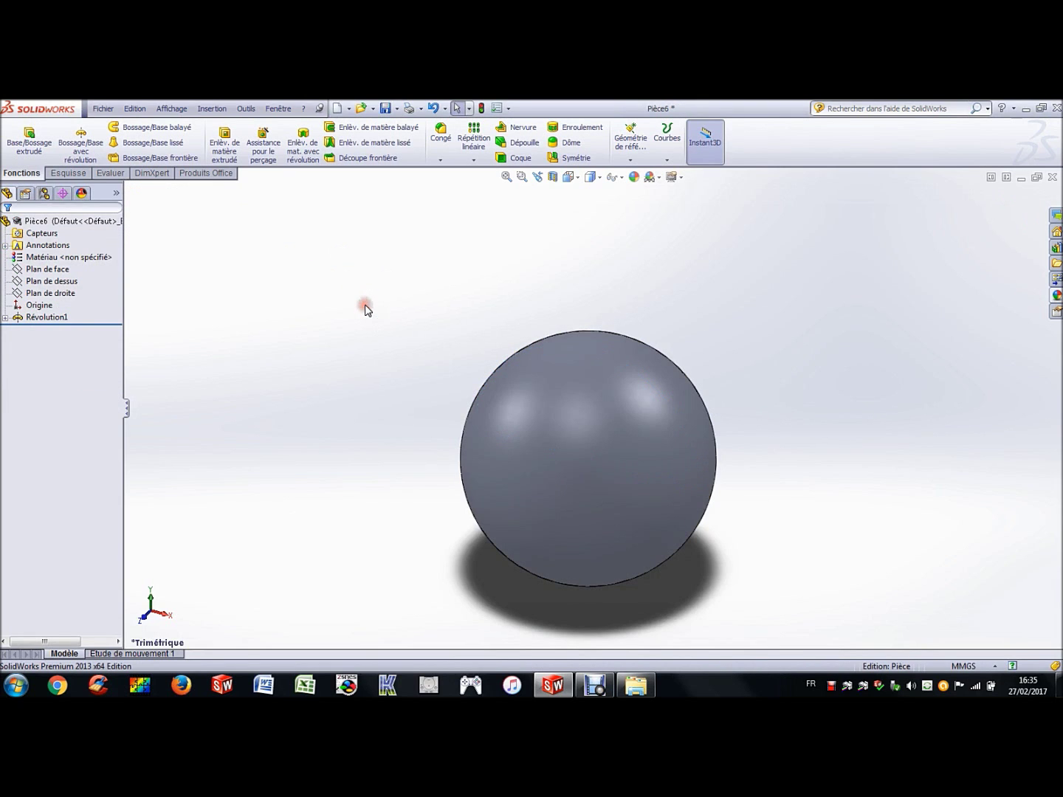
Color the whole sphere part red and save it in the TP 01 folder as "Sphere_" followed by the author's surname
left_click(505, 177)
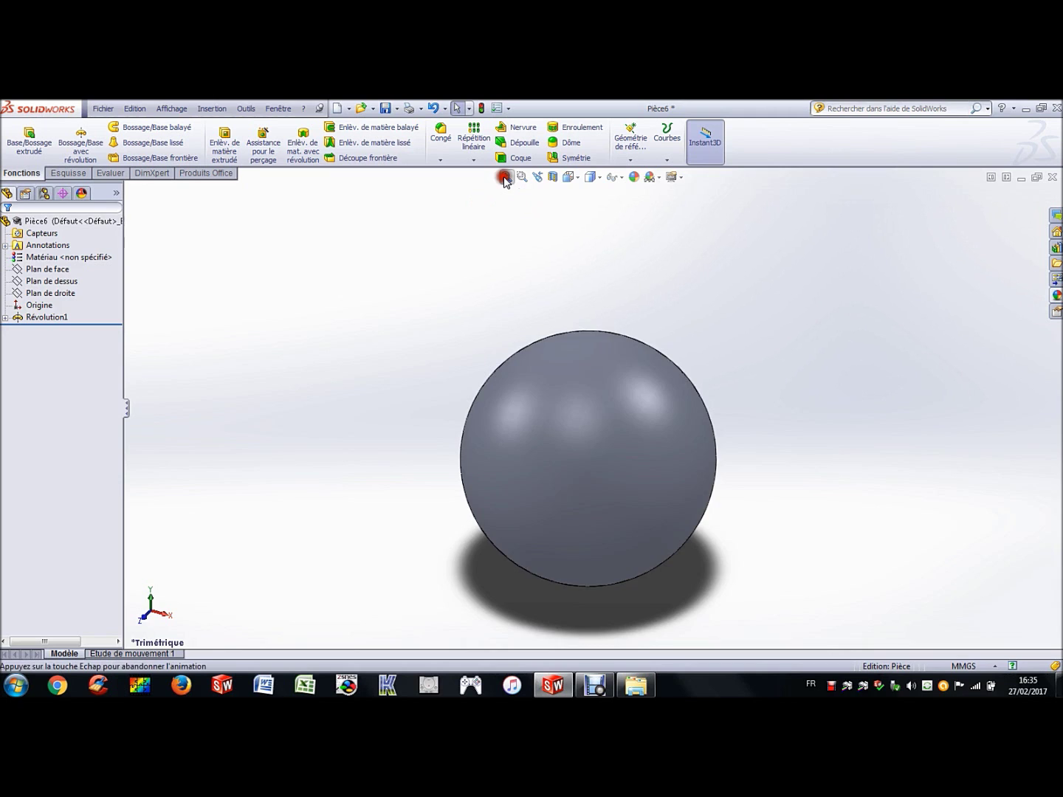
right_click(79, 223)
left_click(92, 207)
left_click(160, 233)
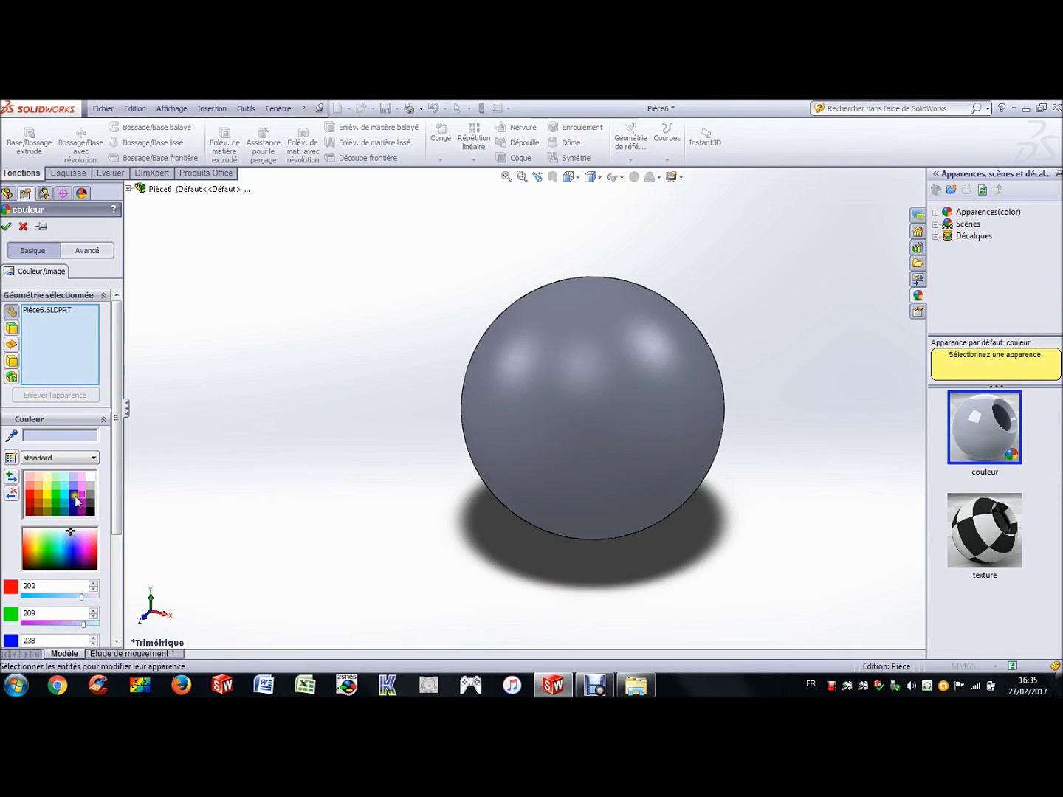
left_click(30, 494)
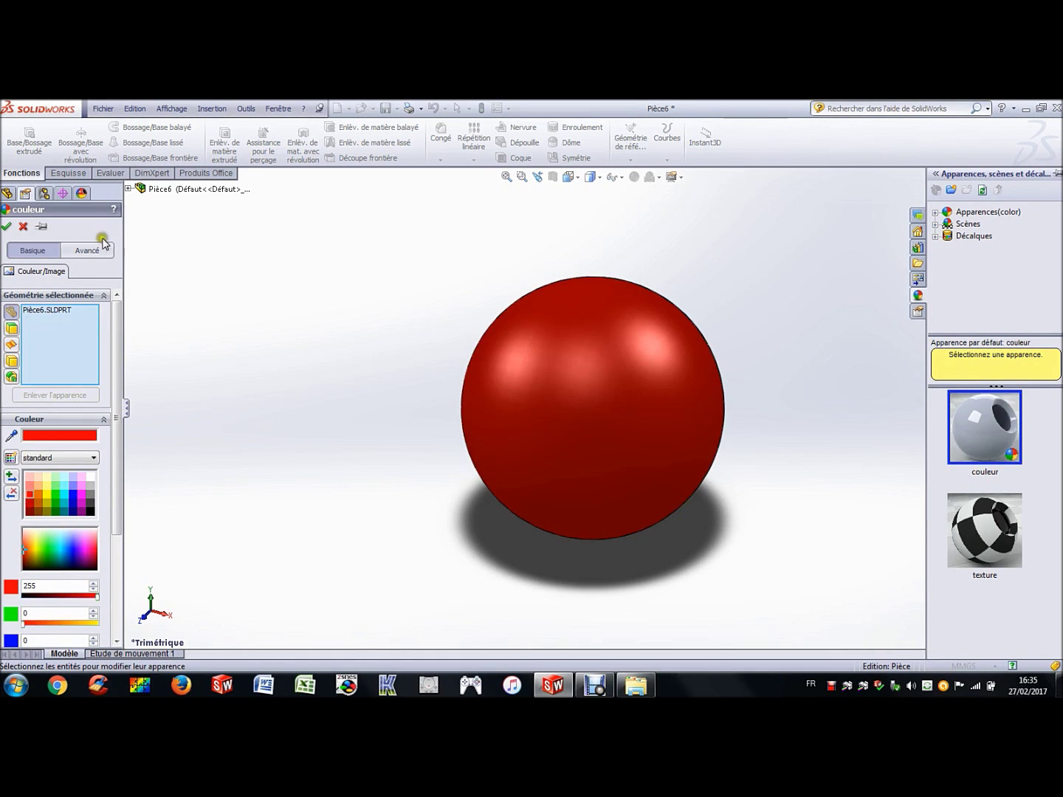
left_click(6, 228)
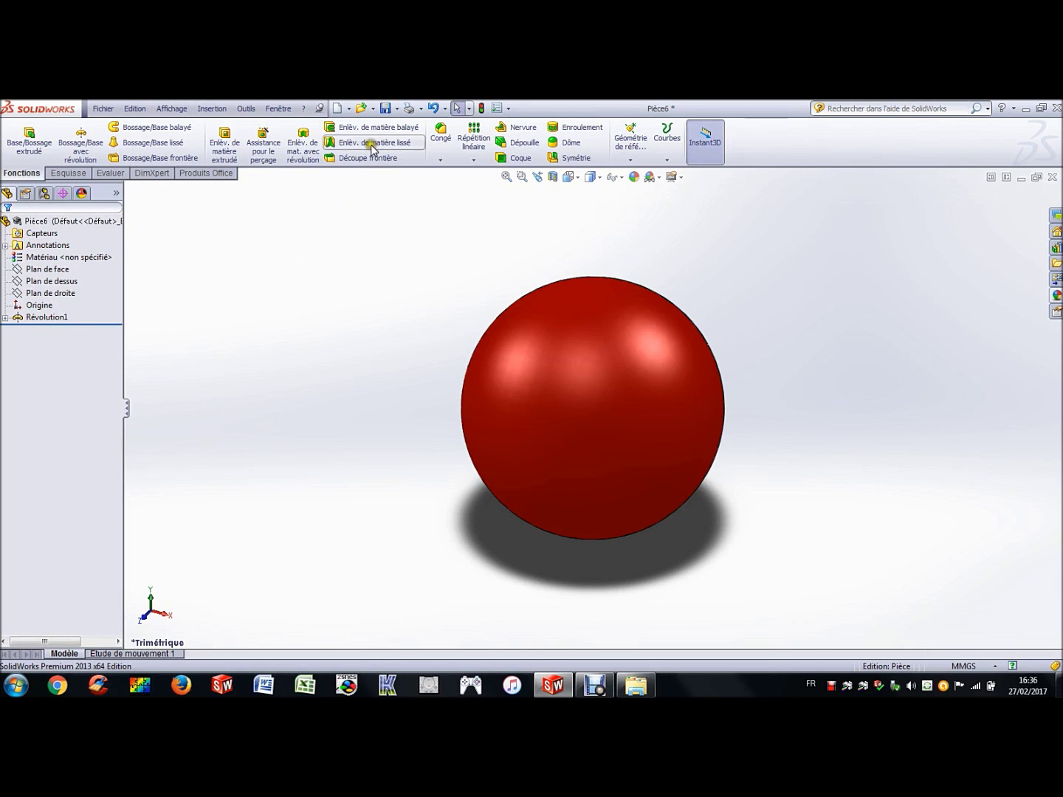
left_click(386, 109)
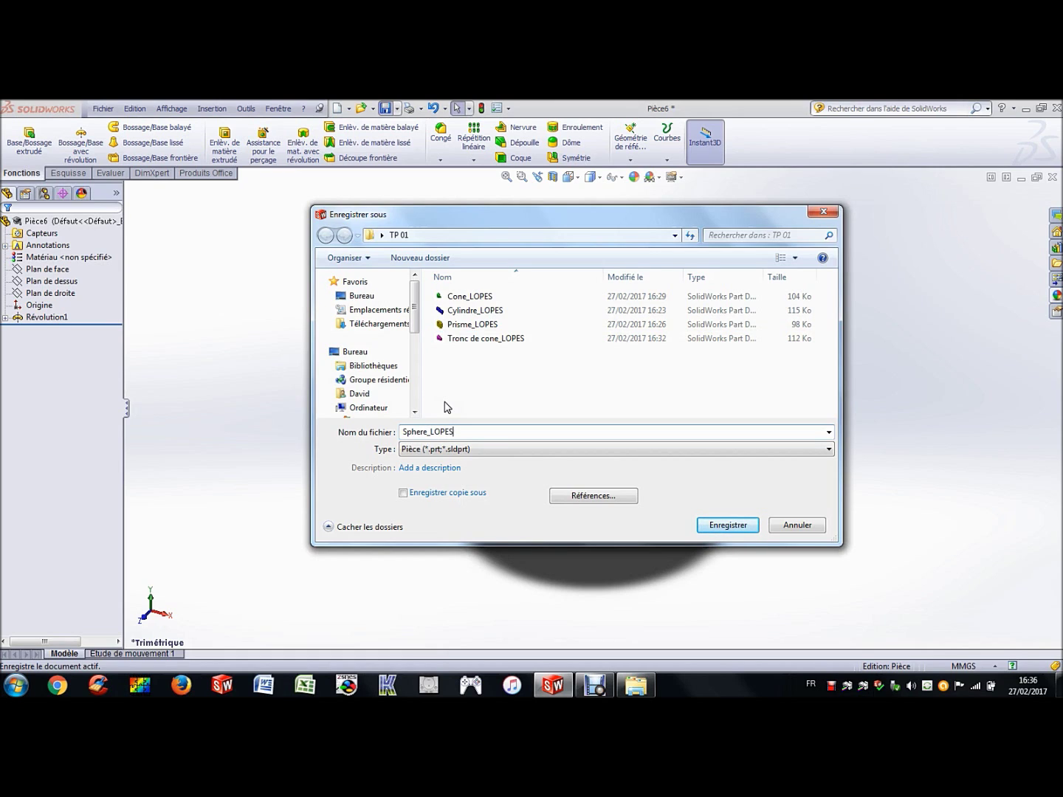
left_click(739, 527)
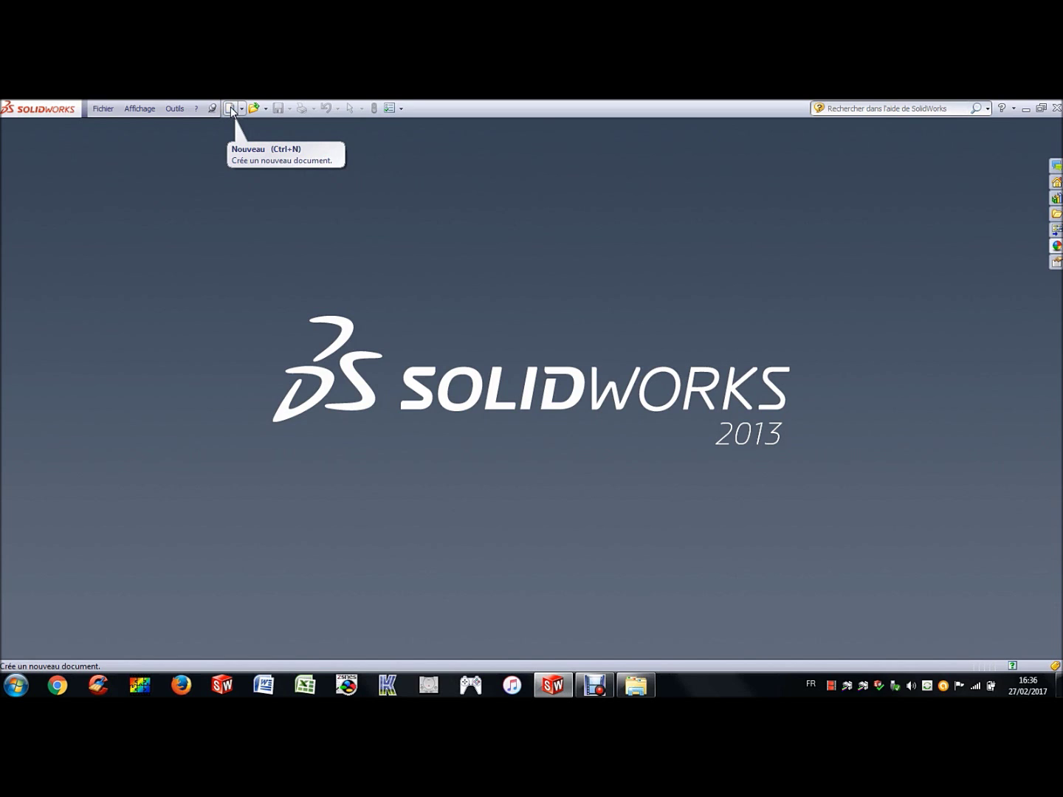
Create a new part document (Pièce) and start a sketch on the front plane (Plan de face)
left_click(230, 108)
left_click(266, 346)
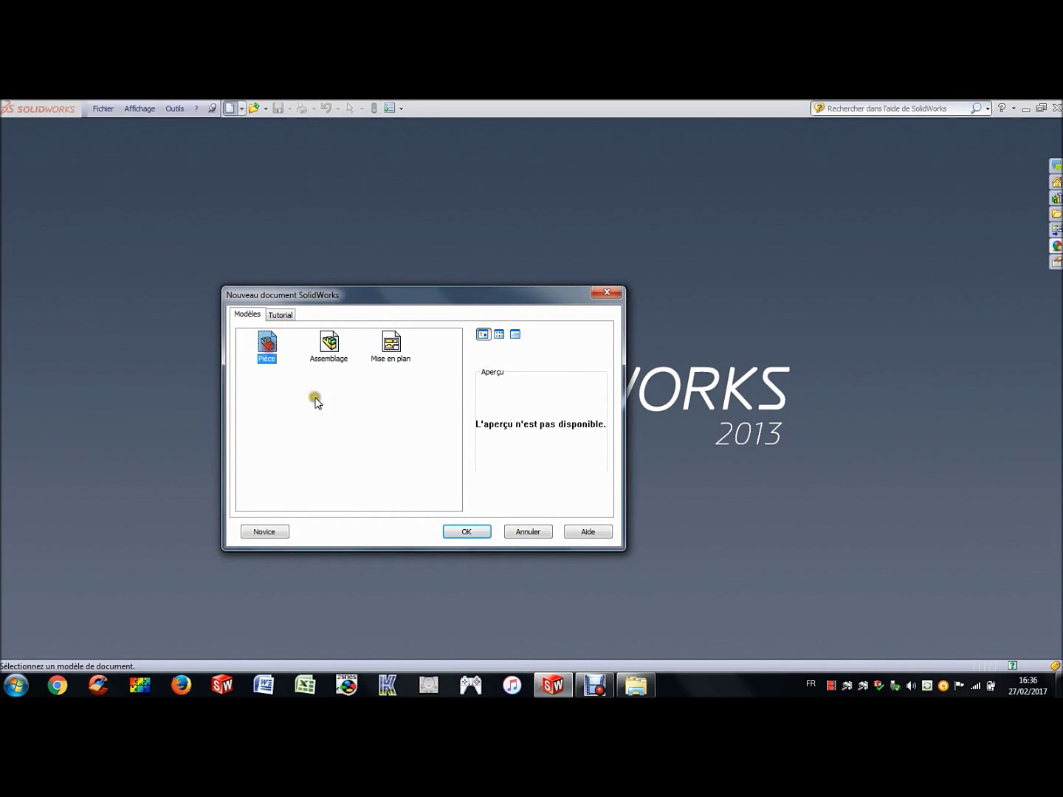
left_click(466, 530)
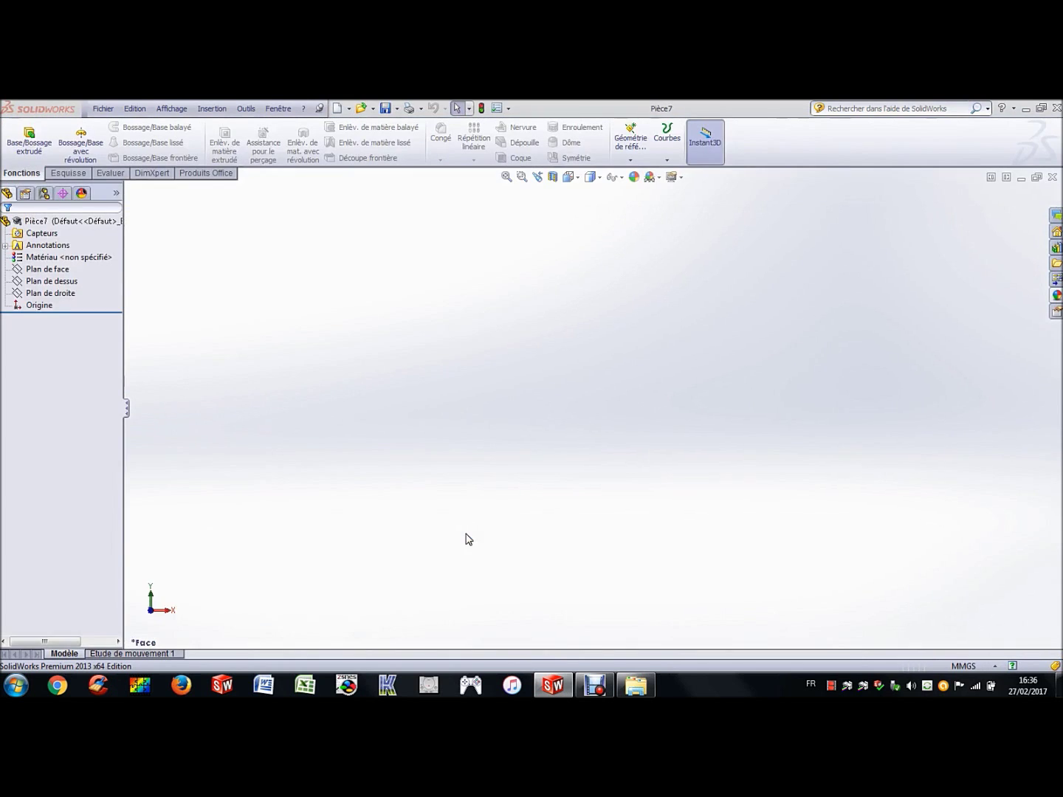
left_click(295, 289)
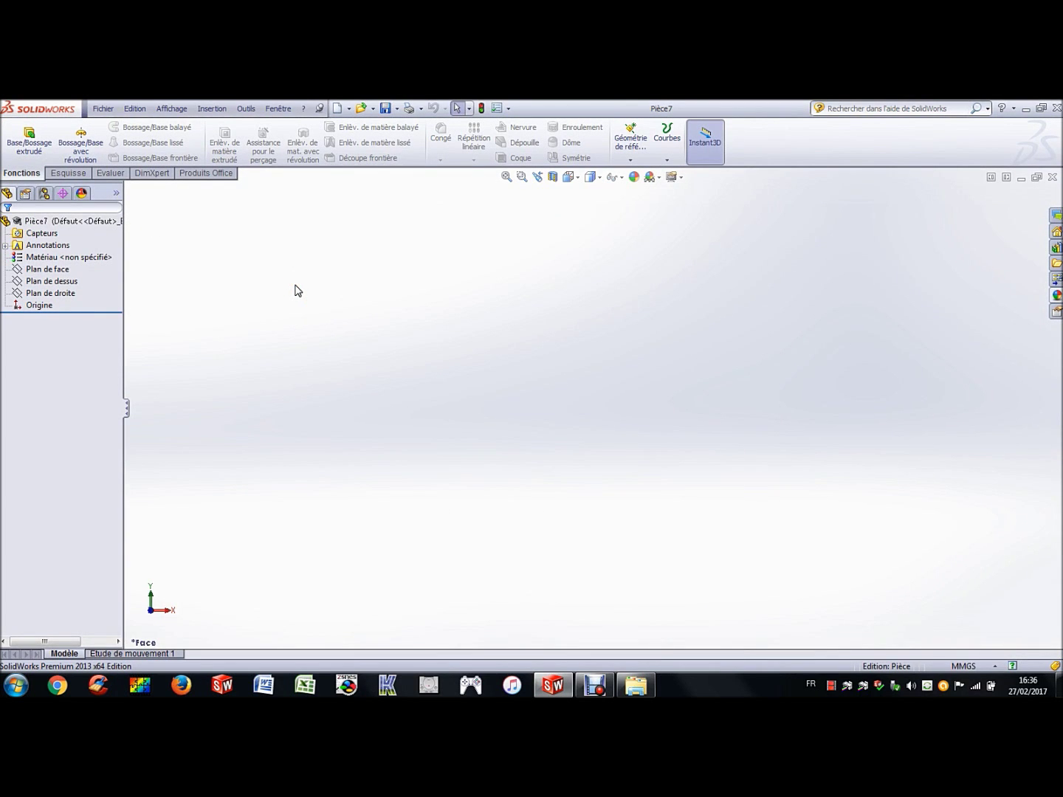
left_click(68, 173)
left_click(22, 138)
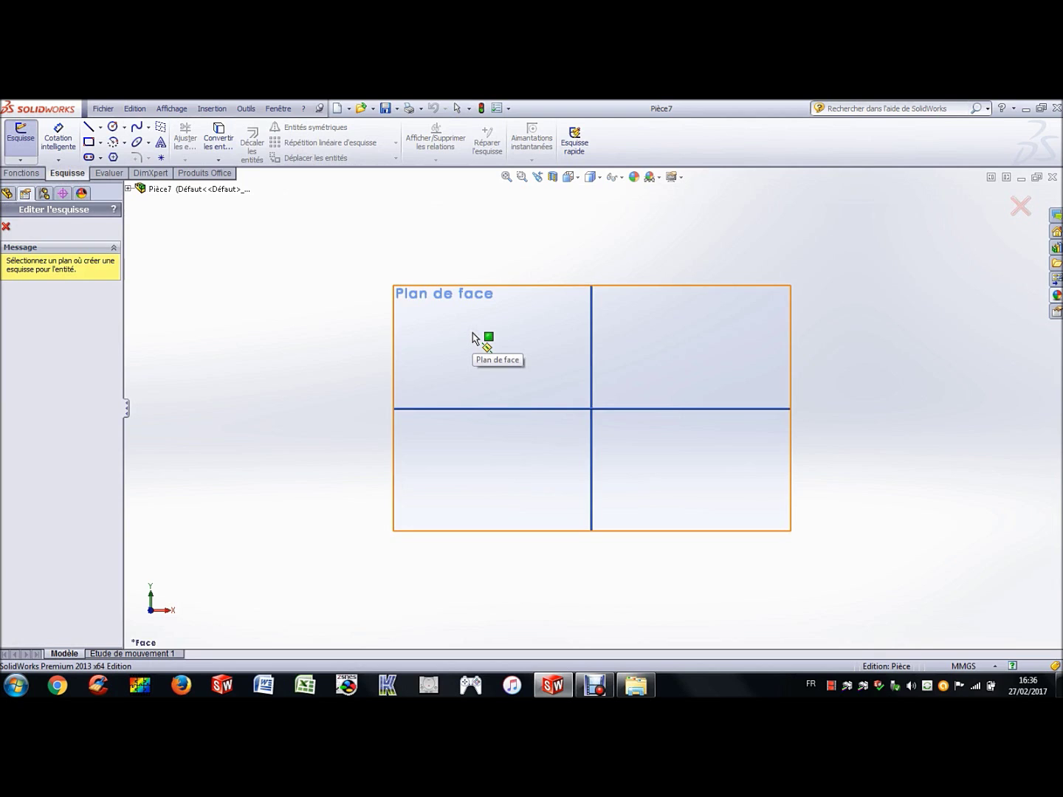
left_click(473, 338)
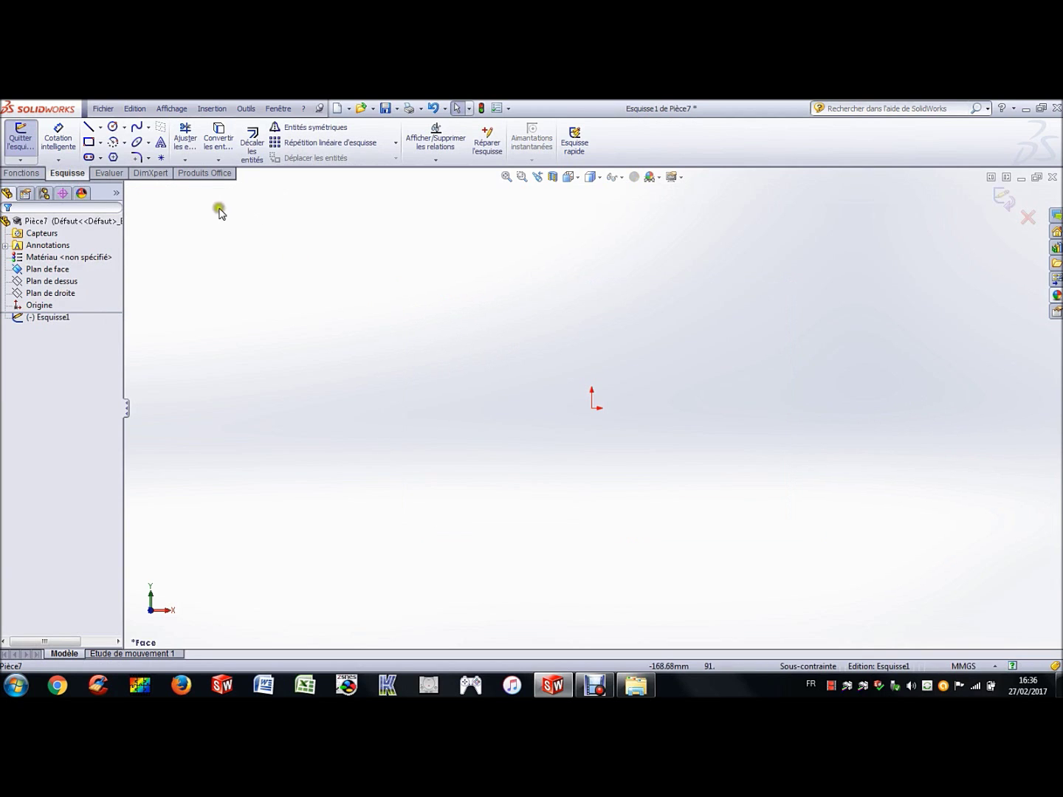
Draw a circle centred on the origin with a radius of about 27.2 mm
left_click(112, 126)
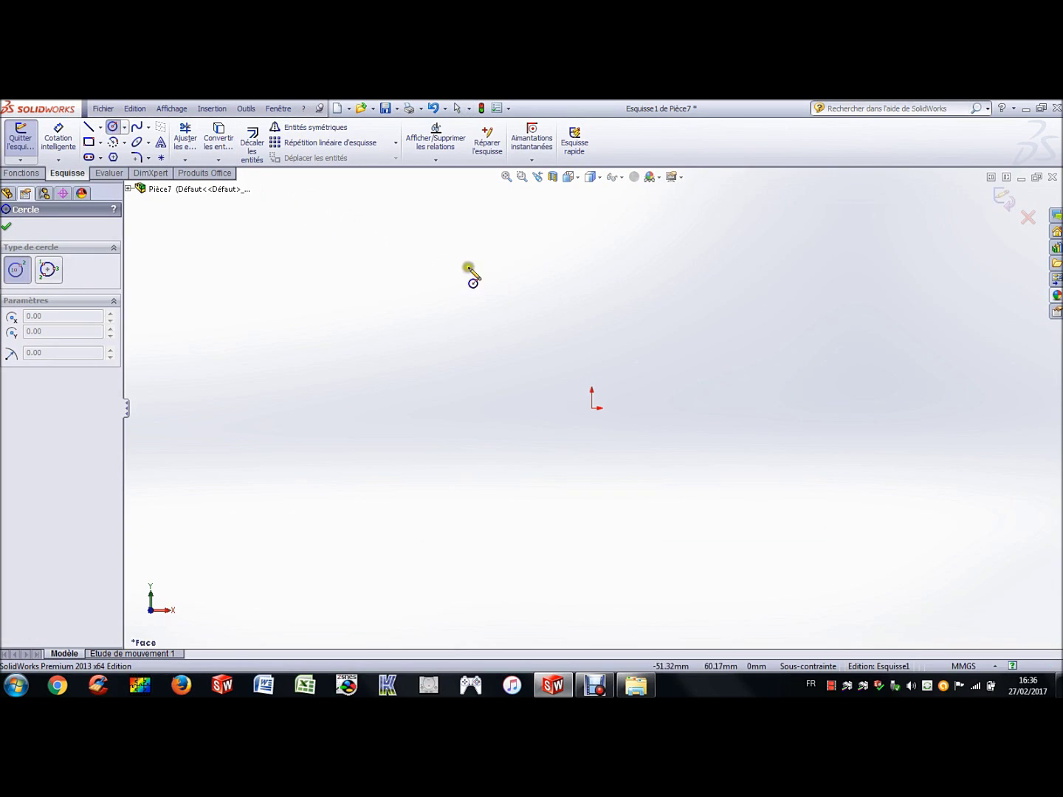
left_click(592, 407)
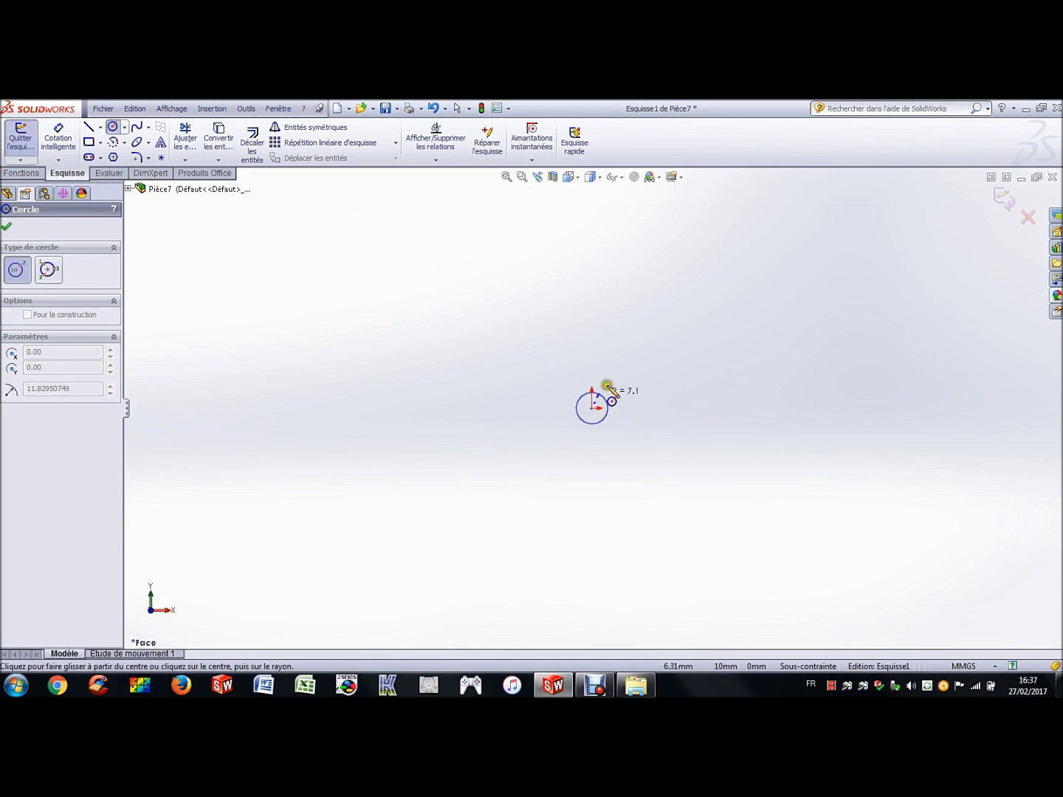
left_click(633, 361)
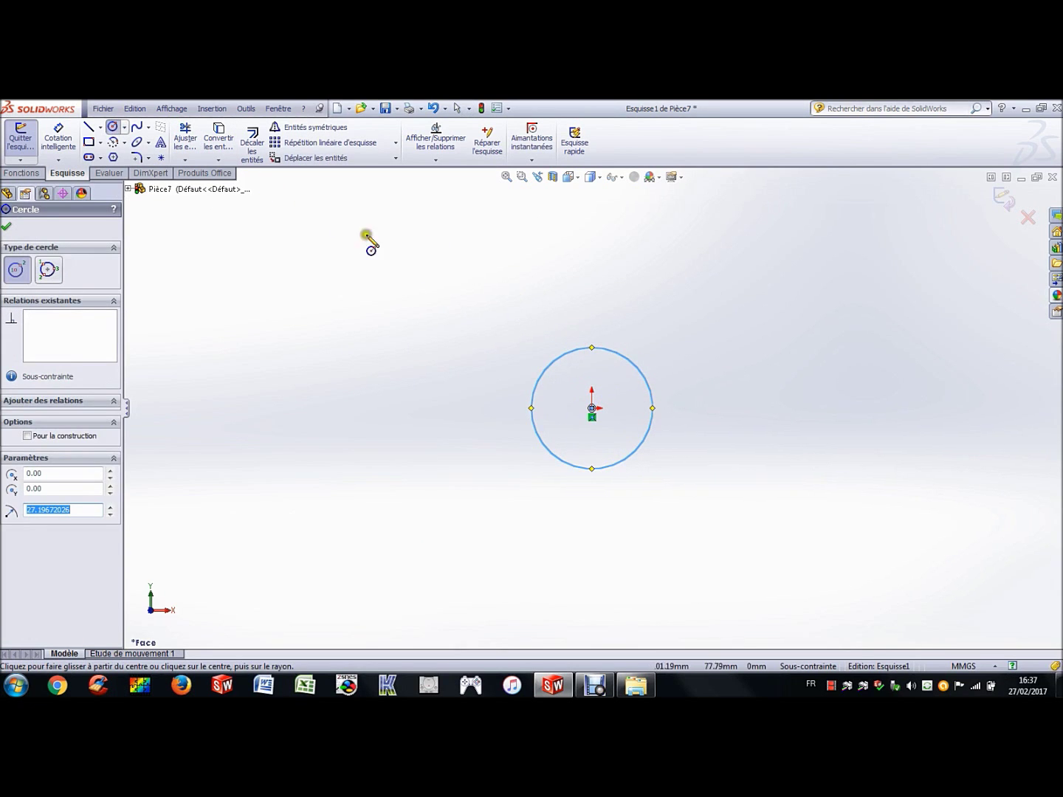
Dimension the circle with a diameter of 6 mm and move the dimension text close to the circle
left_click(53, 137)
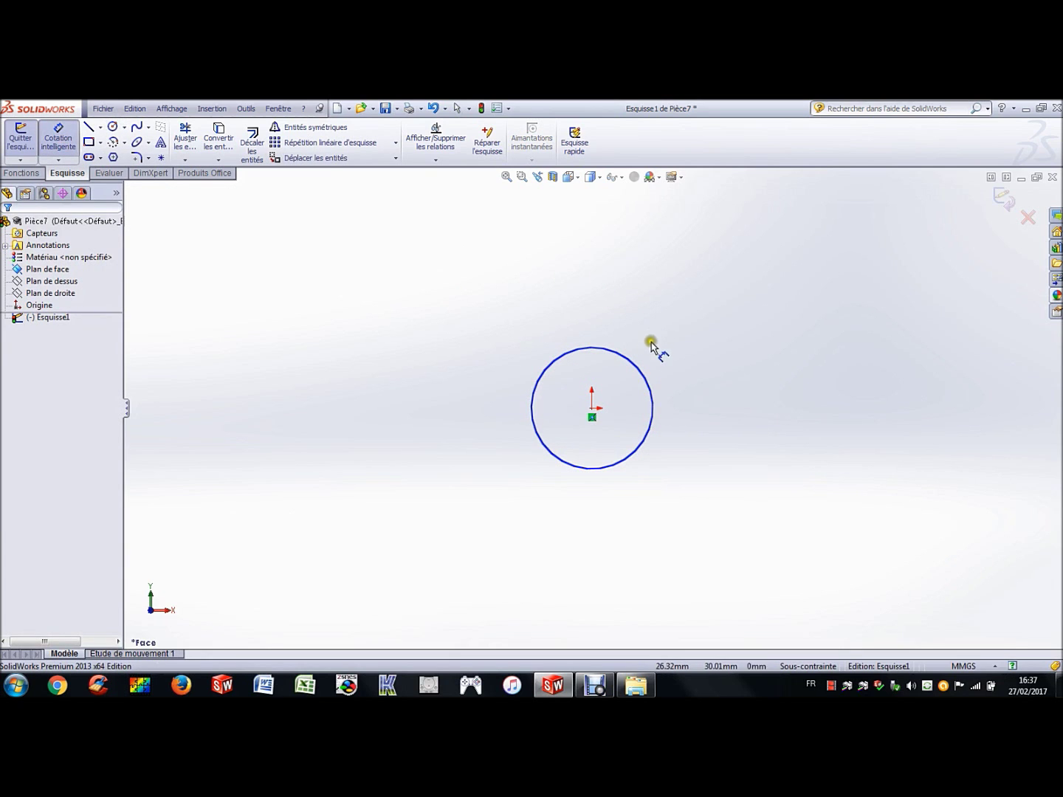
left_click(648, 369)
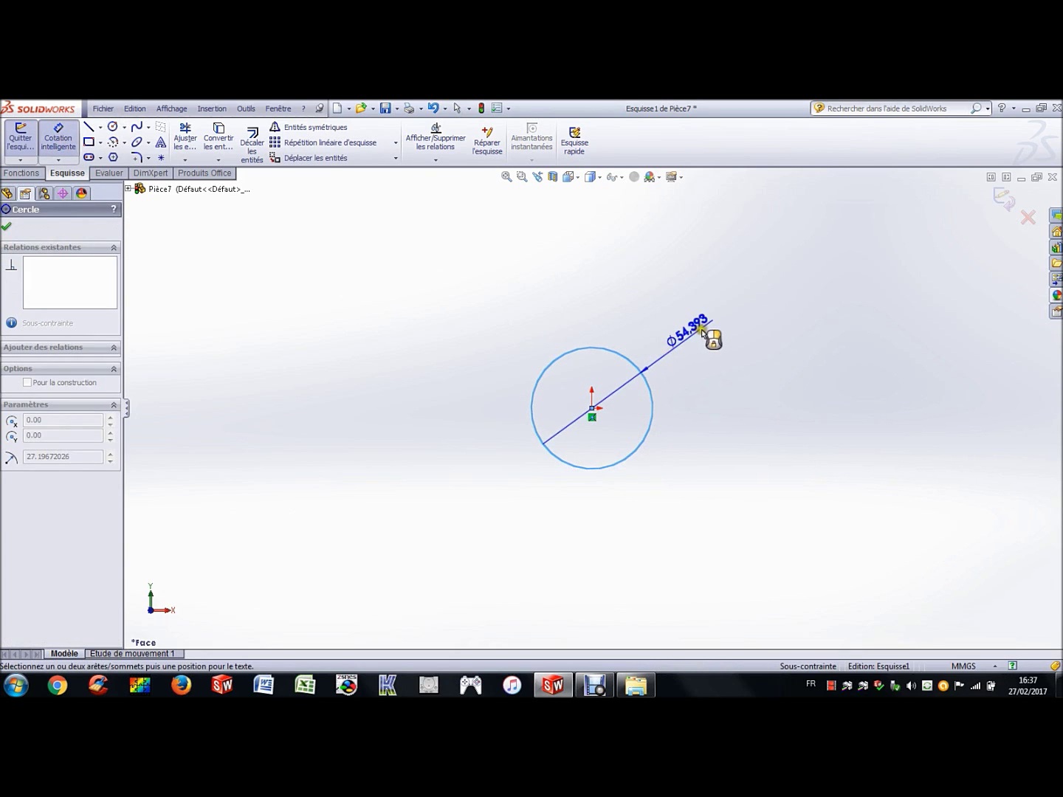
left_click(728, 319)
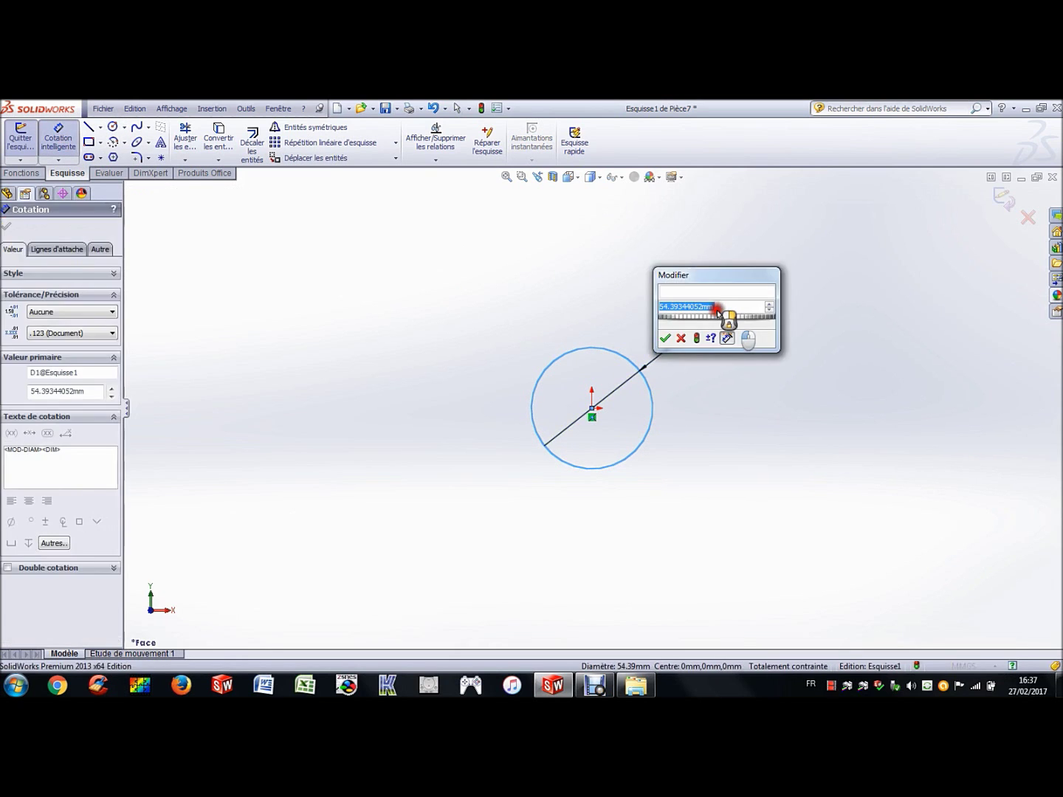
type("6")
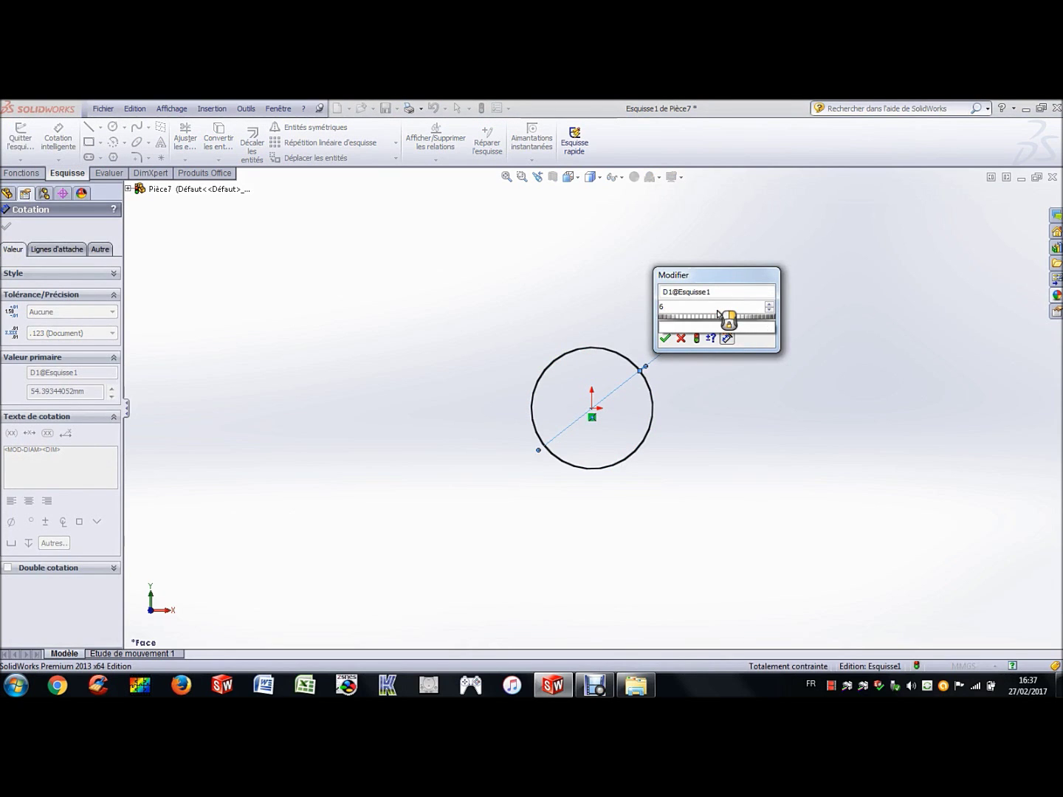
key("Return")
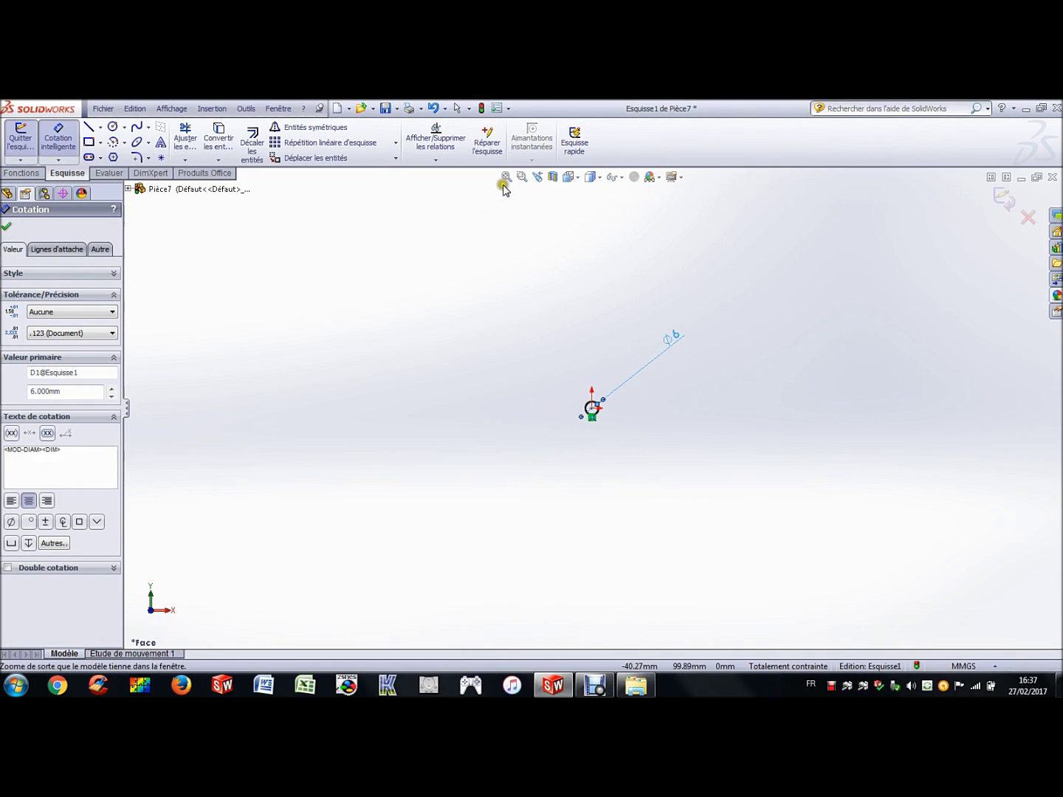
left_click(505, 178)
left_click_drag(789, 235, 416, 544)
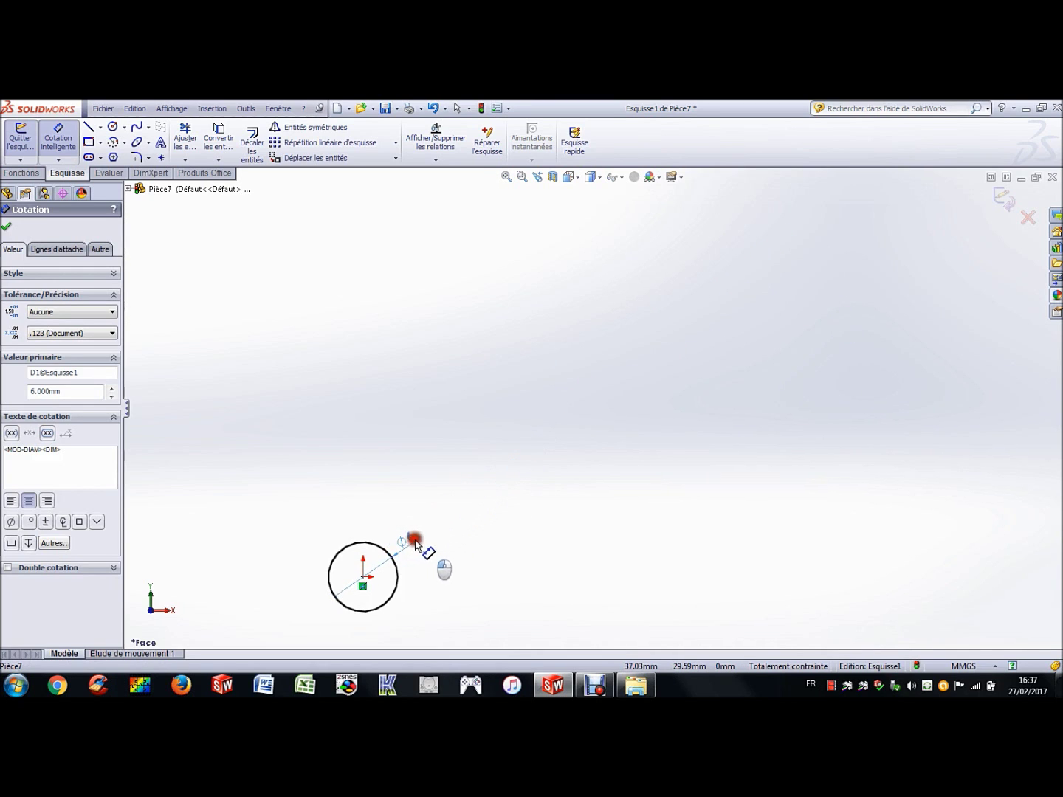
left_click(507, 177)
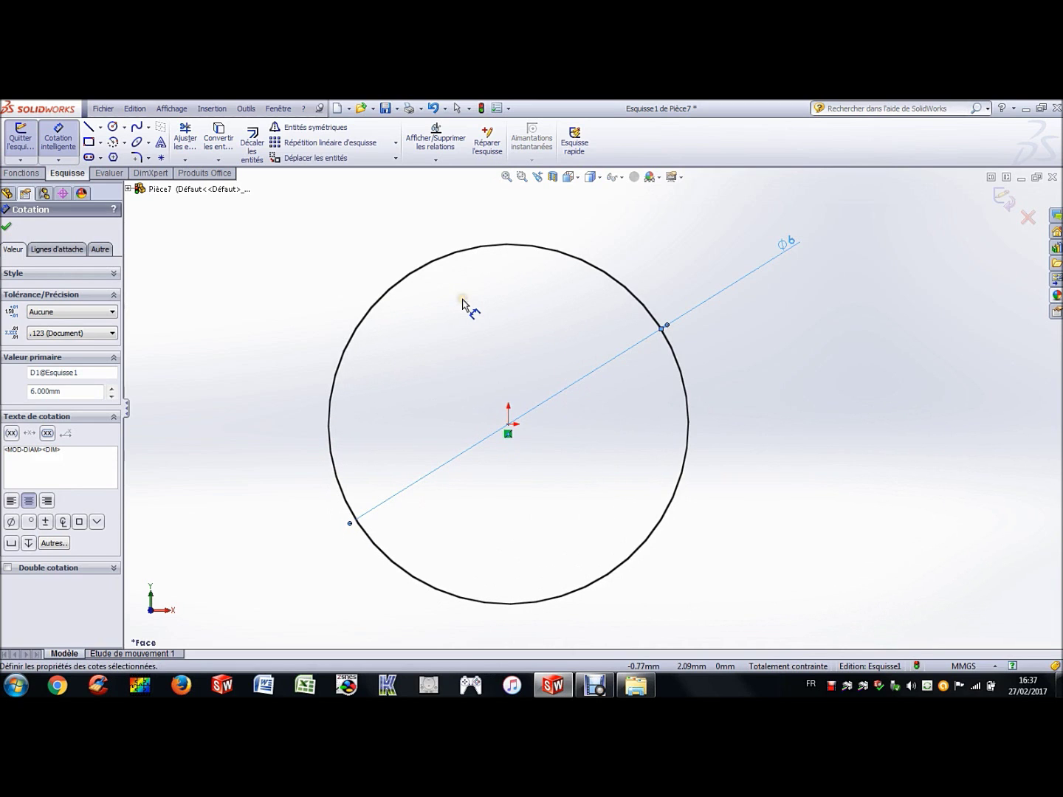
key("Escape")
Exit the sketch of the 6 mm circle and clear its selection
scroll(465, 319, "up", 3)
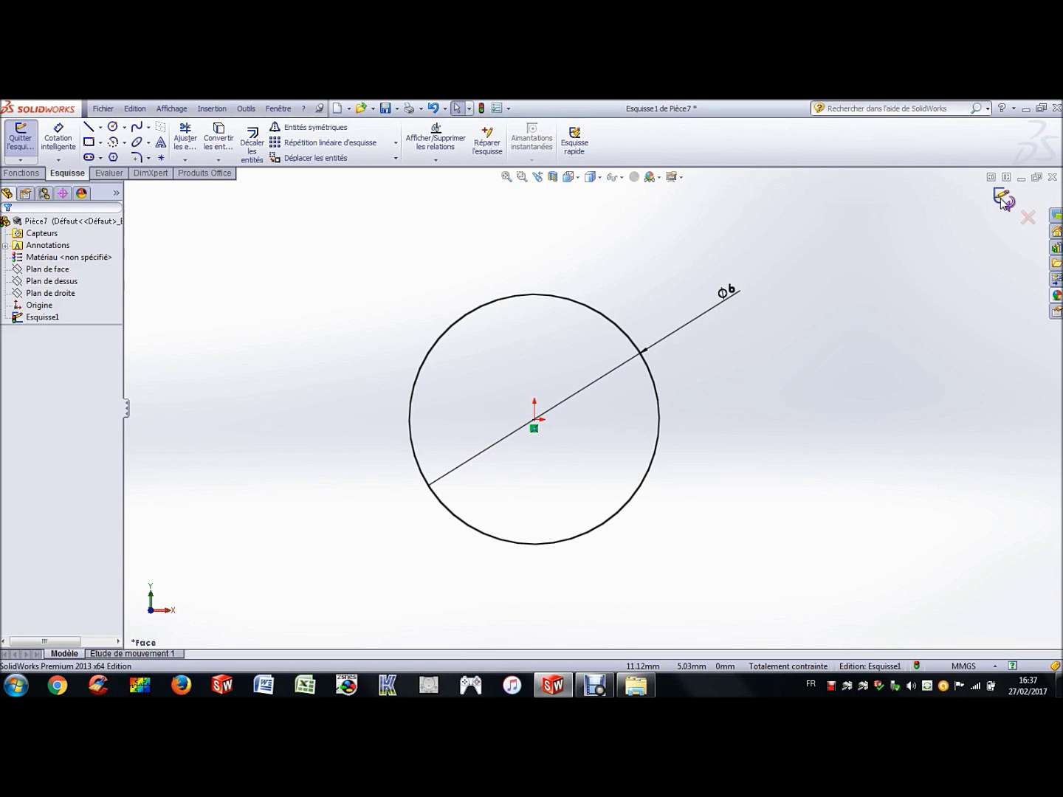
left_click(1003, 200)
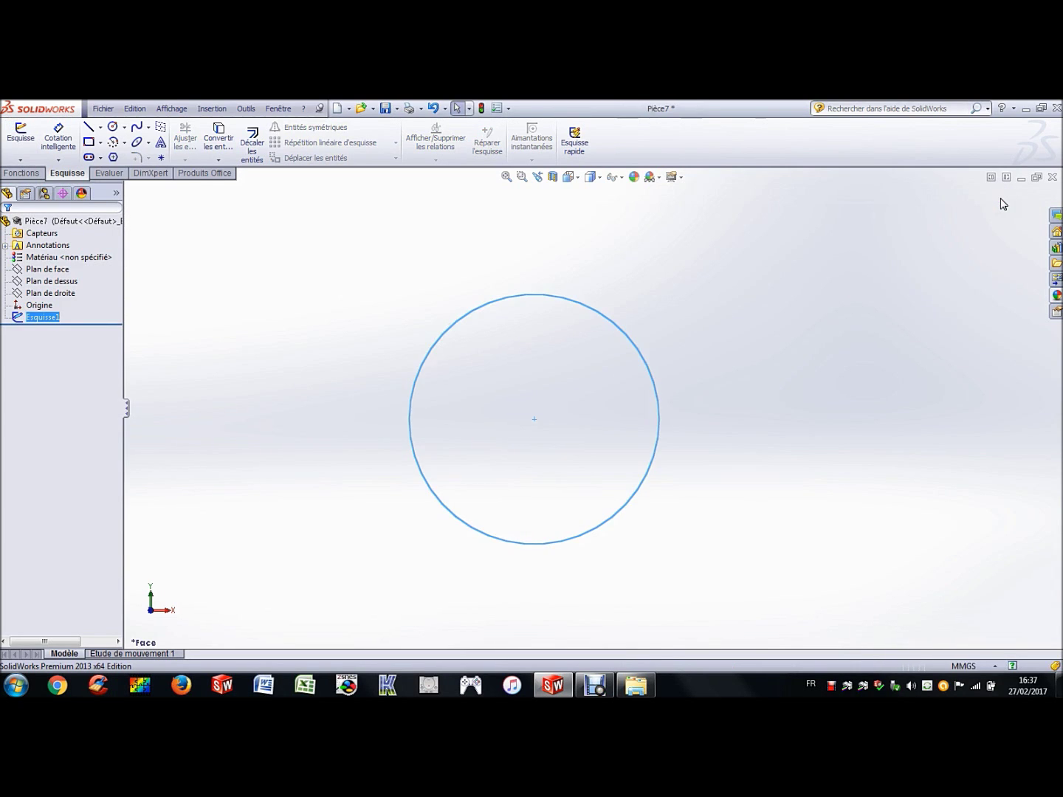
left_click(654, 279)
key("z")
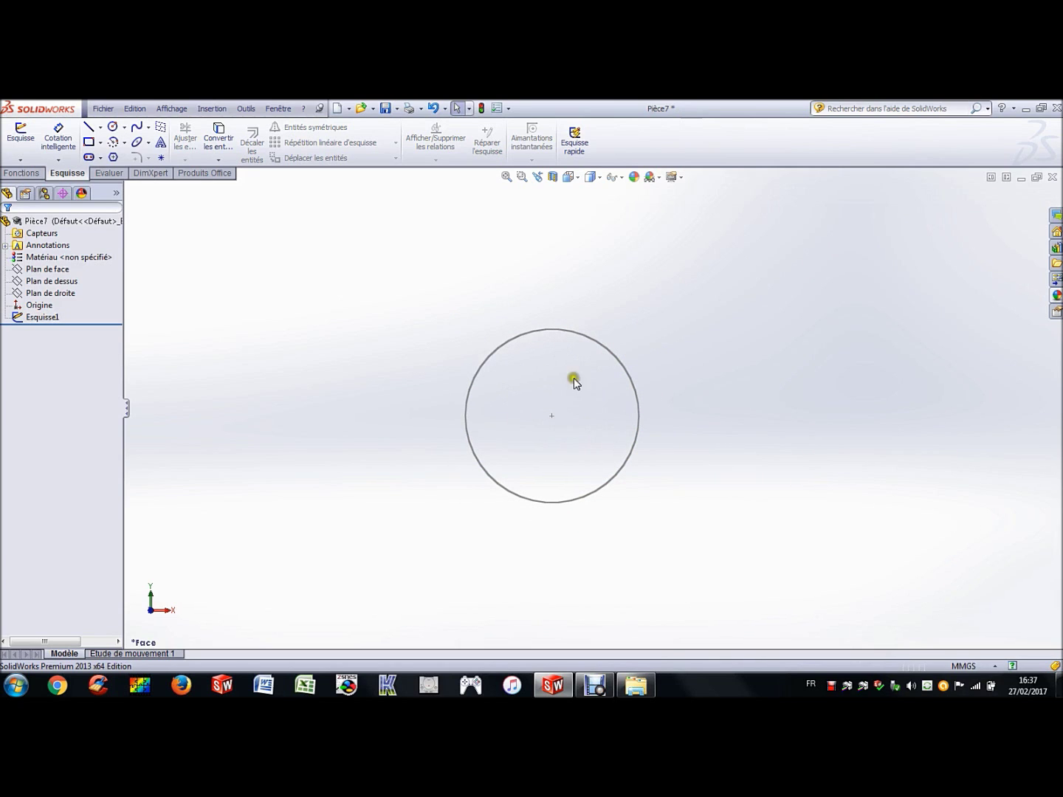
Start a second sketch on the top plane (Plan de dessus)
left_click(23, 140)
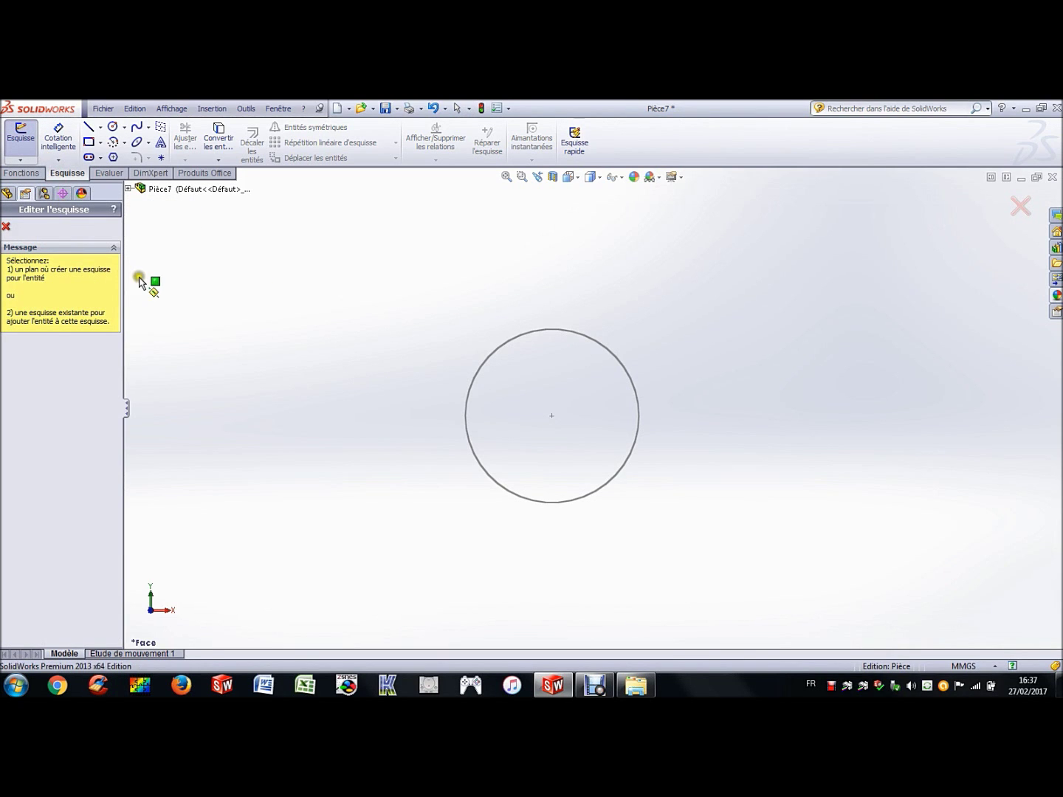
left_click(128, 189)
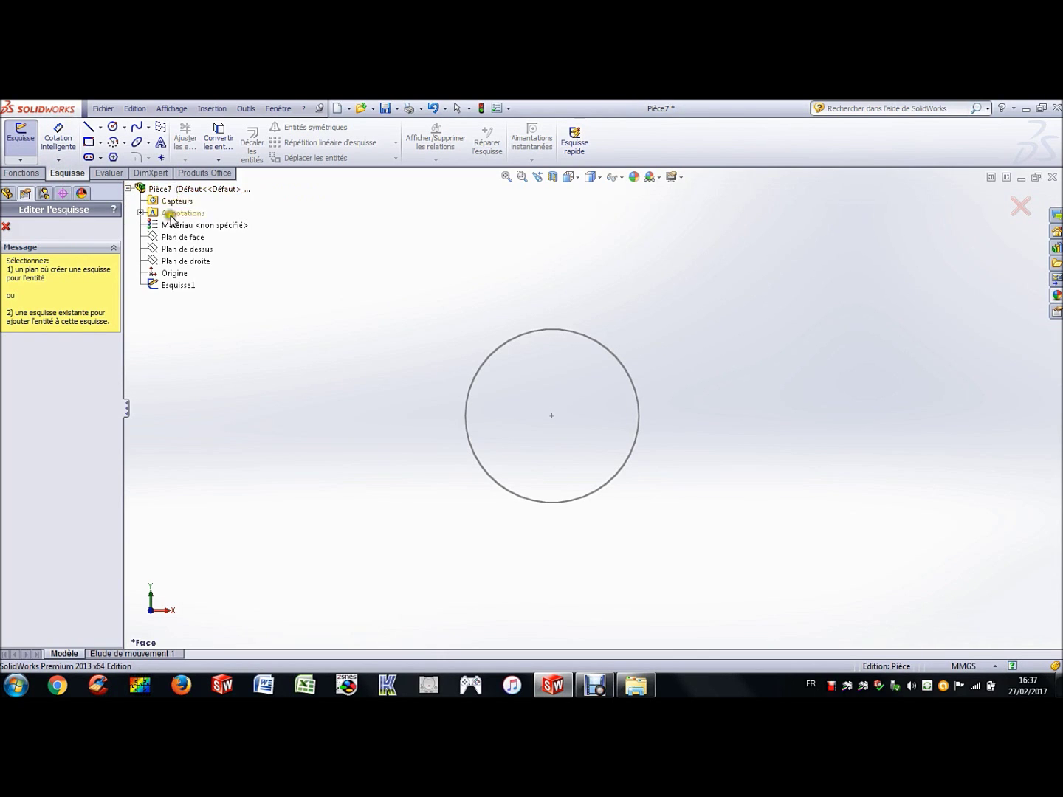
left_click(7, 194)
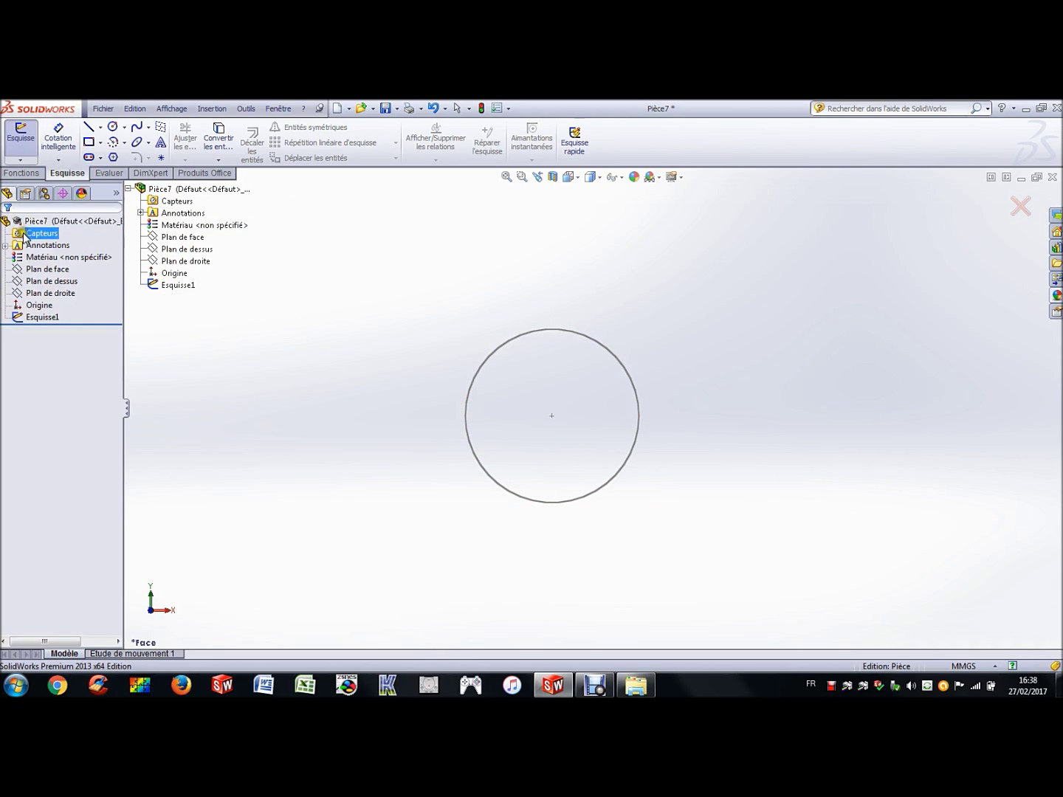
left_click(133, 192)
left_click(56, 269)
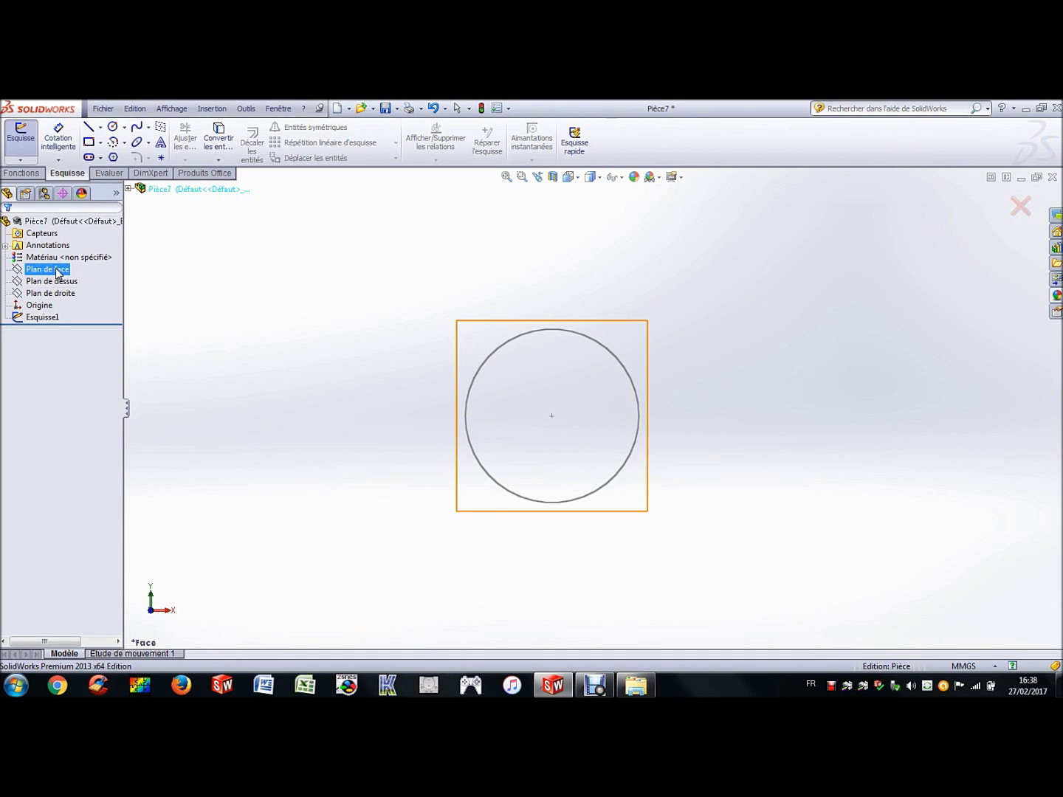
left_click(61, 283)
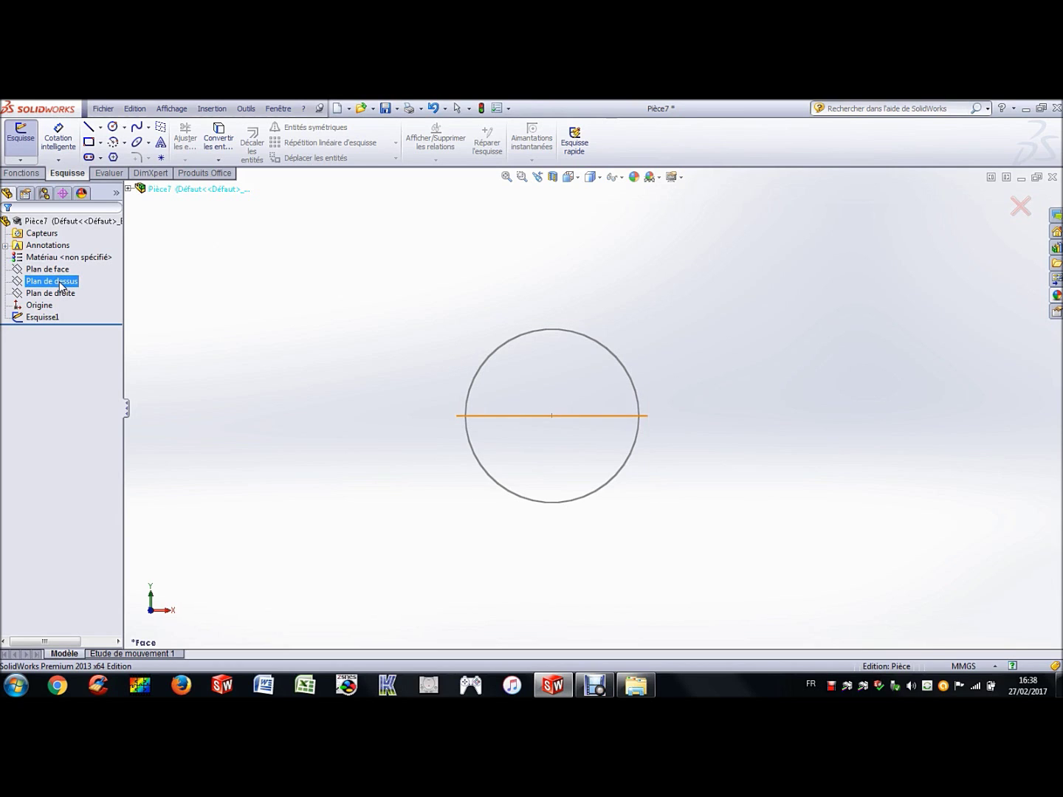
left_click(60, 282)
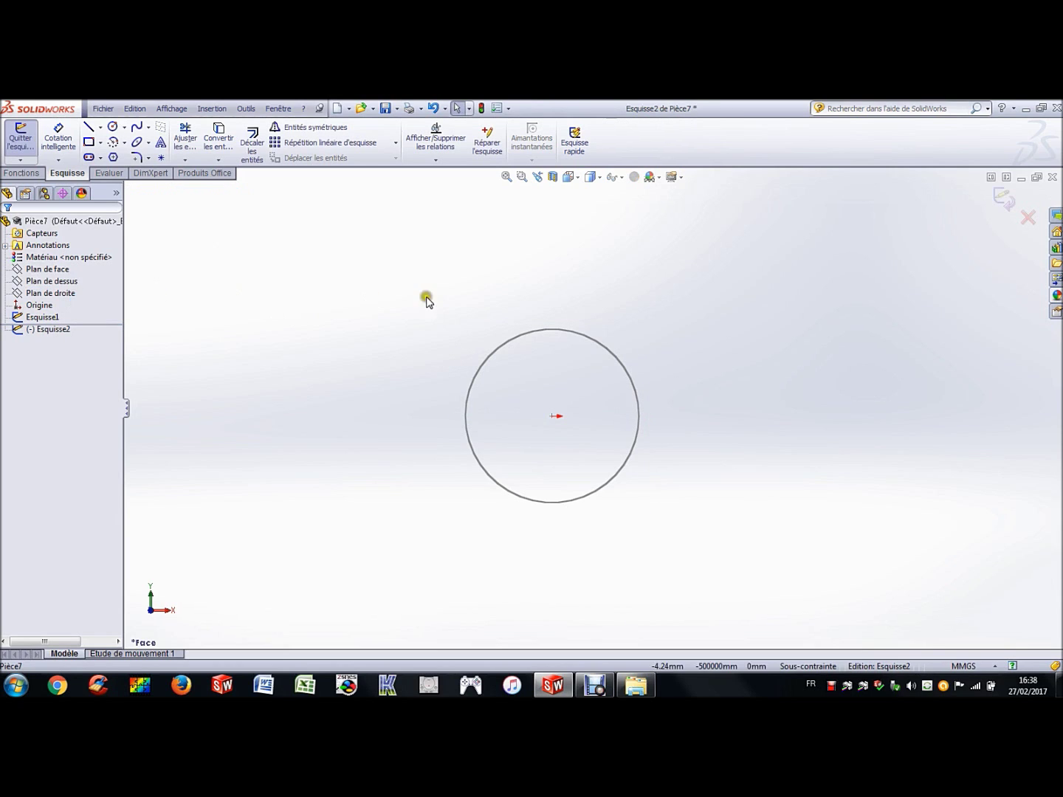
left_click(68, 283)
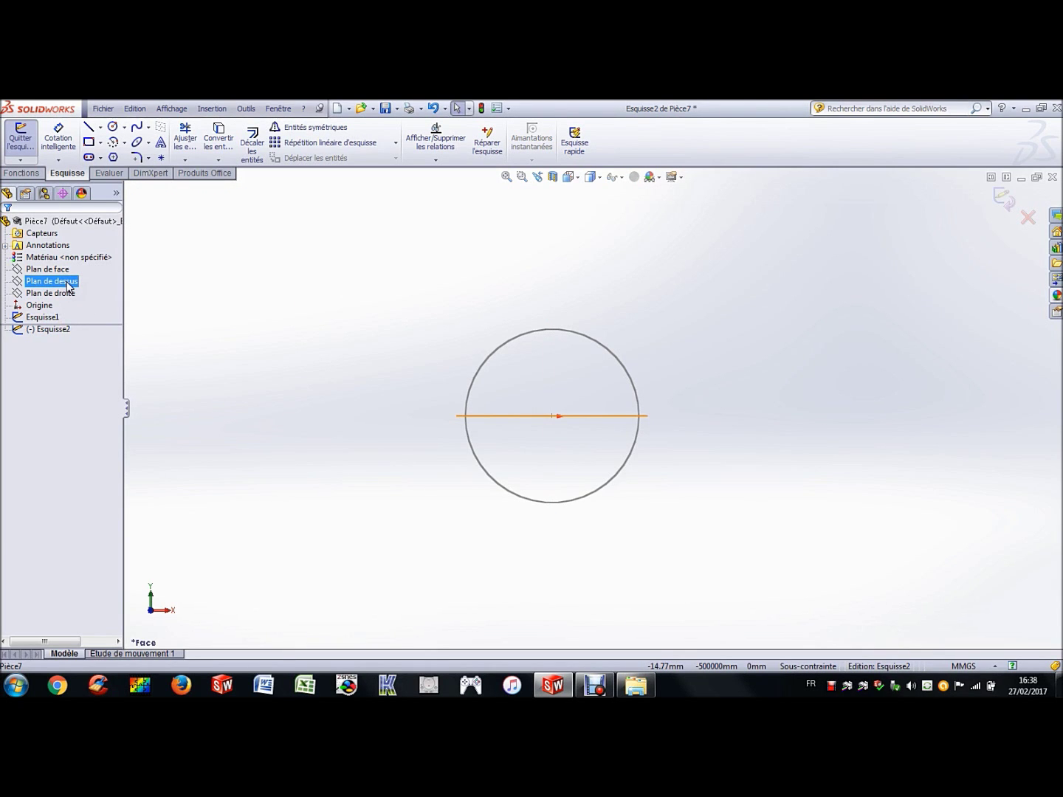
left_click(629, 356)
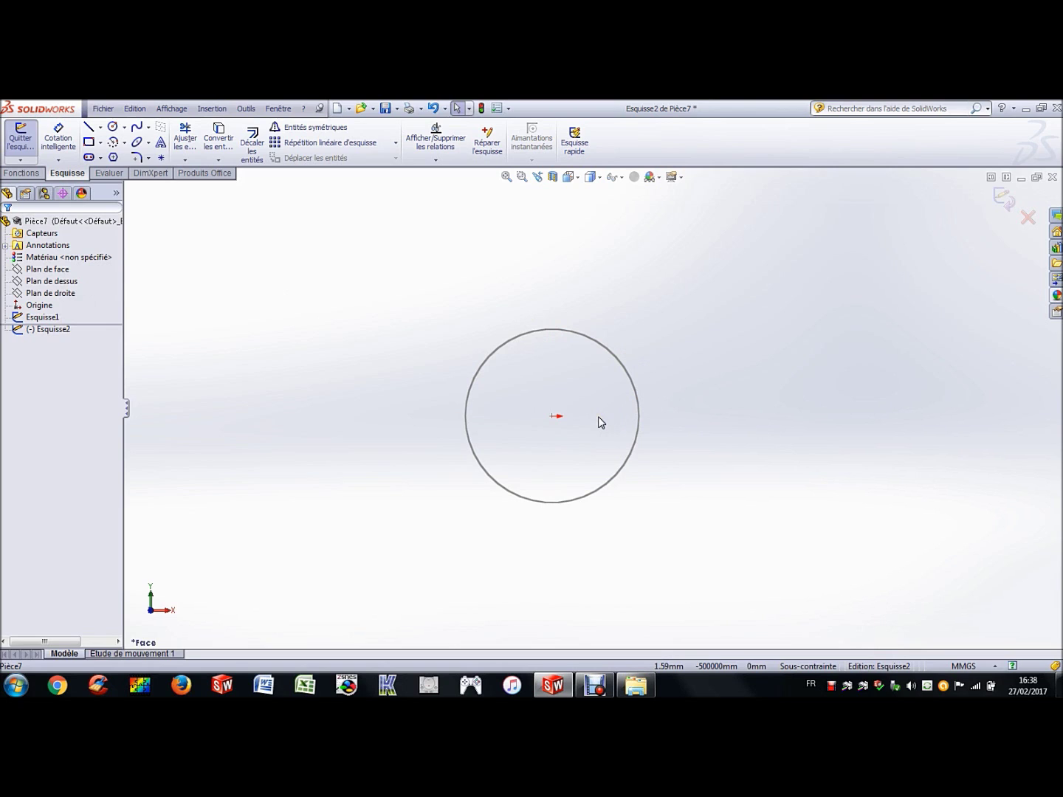
Draw a circle passing through the origin, with its centre on the origin's horizontal axis in positive X and a radius of about 6.6 mm
left_click(574, 177)
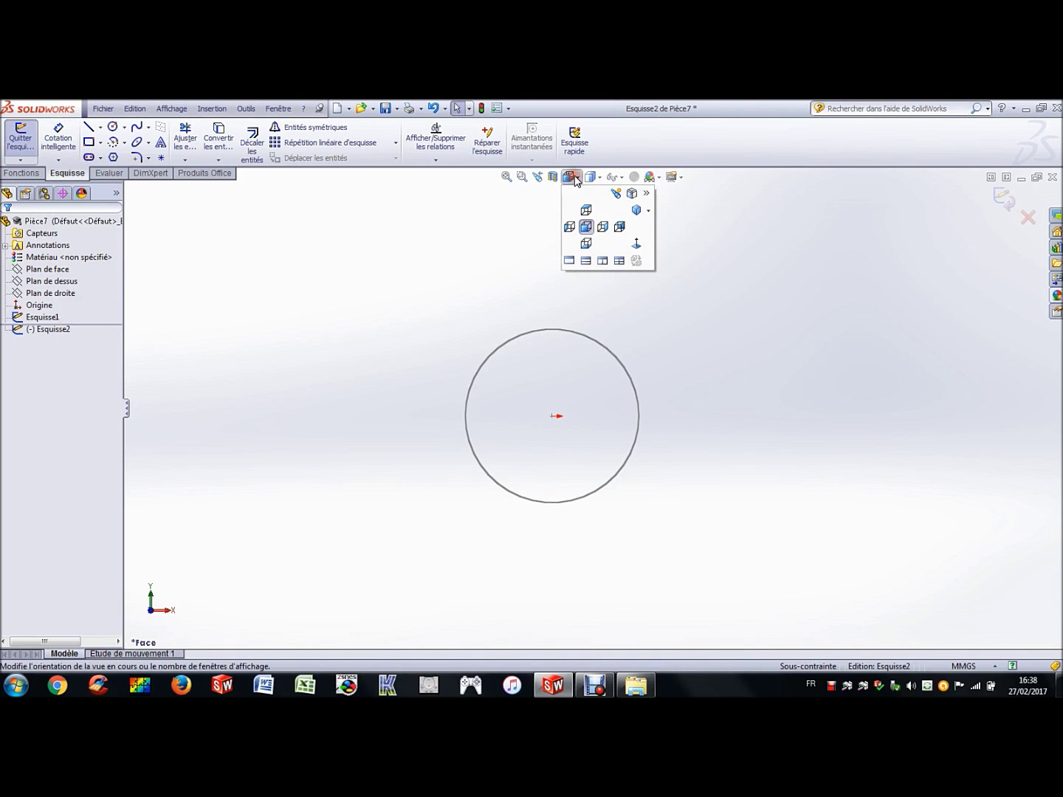
left_click(636, 245)
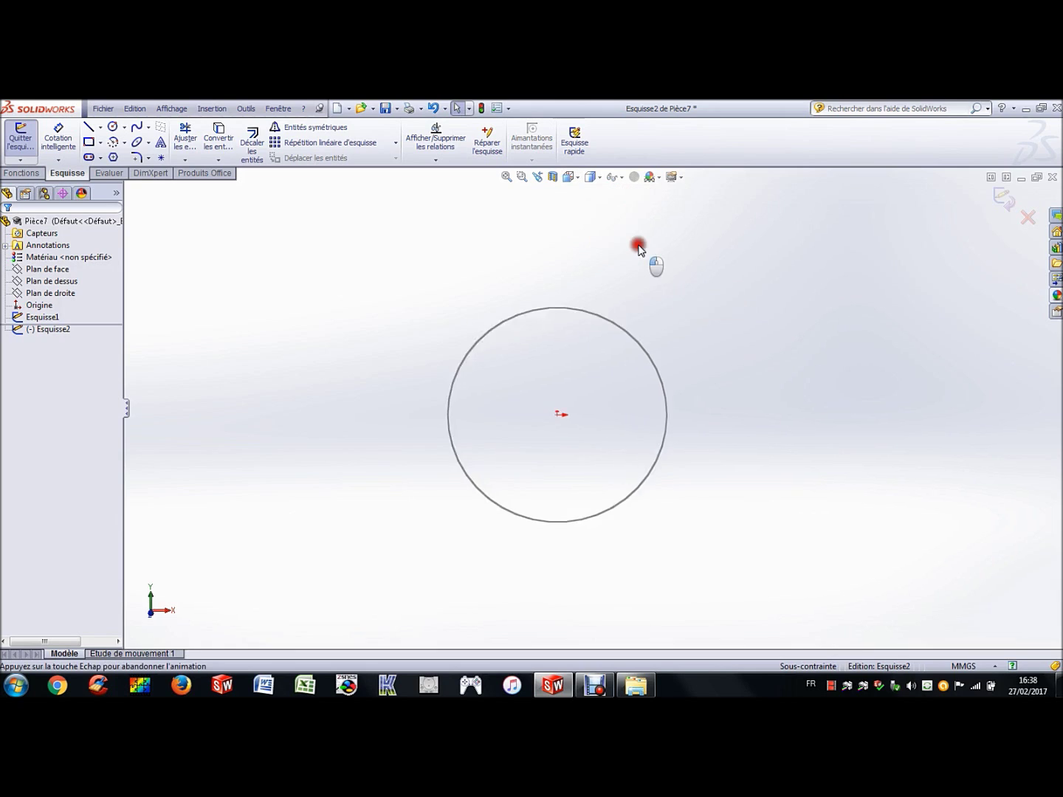
left_click(631, 284)
scroll(599, 412, "up", 3)
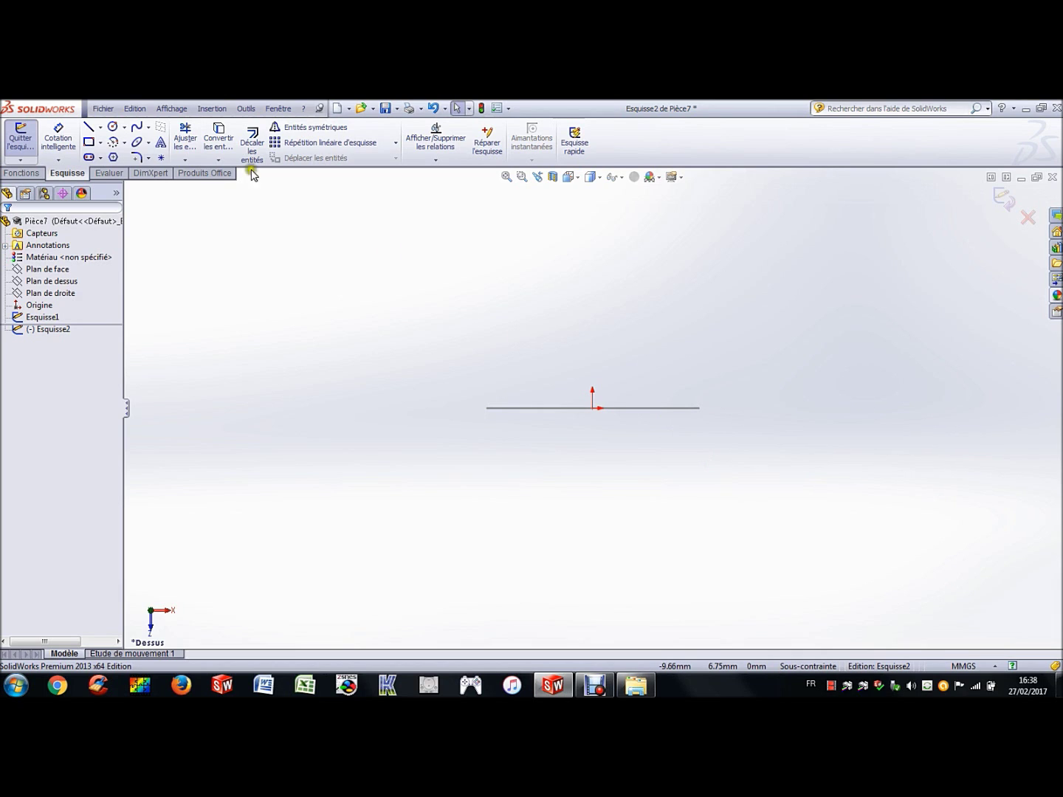
left_click(114, 127)
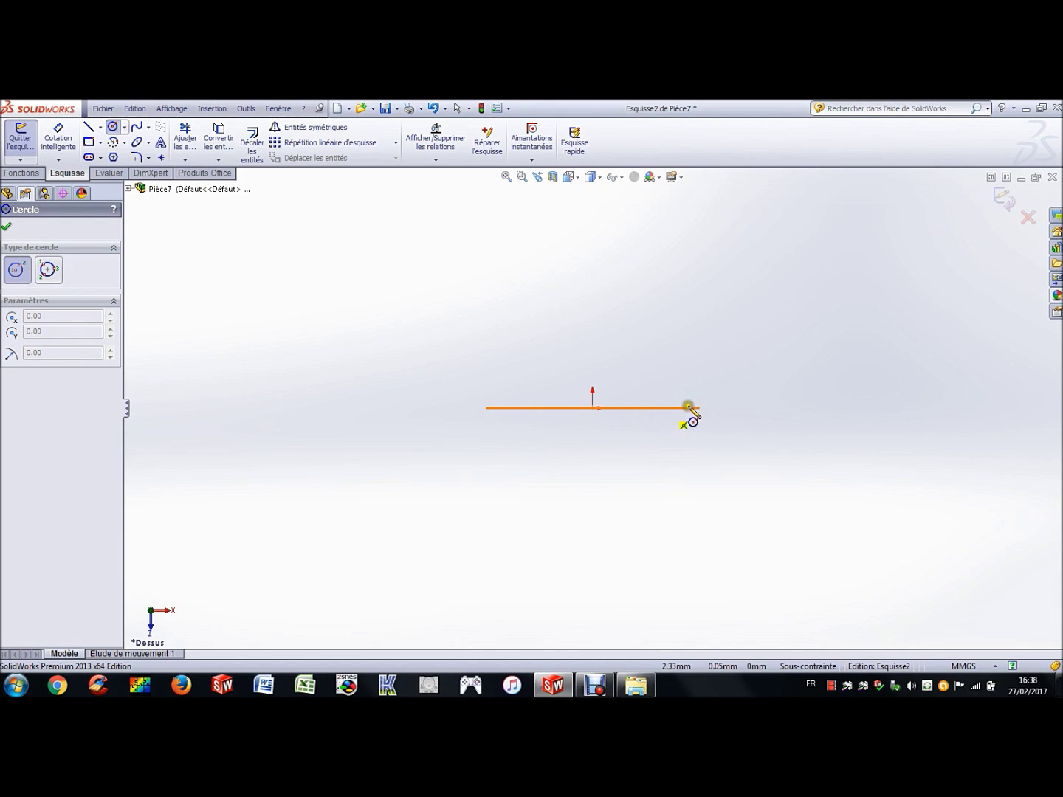
left_click(828, 408)
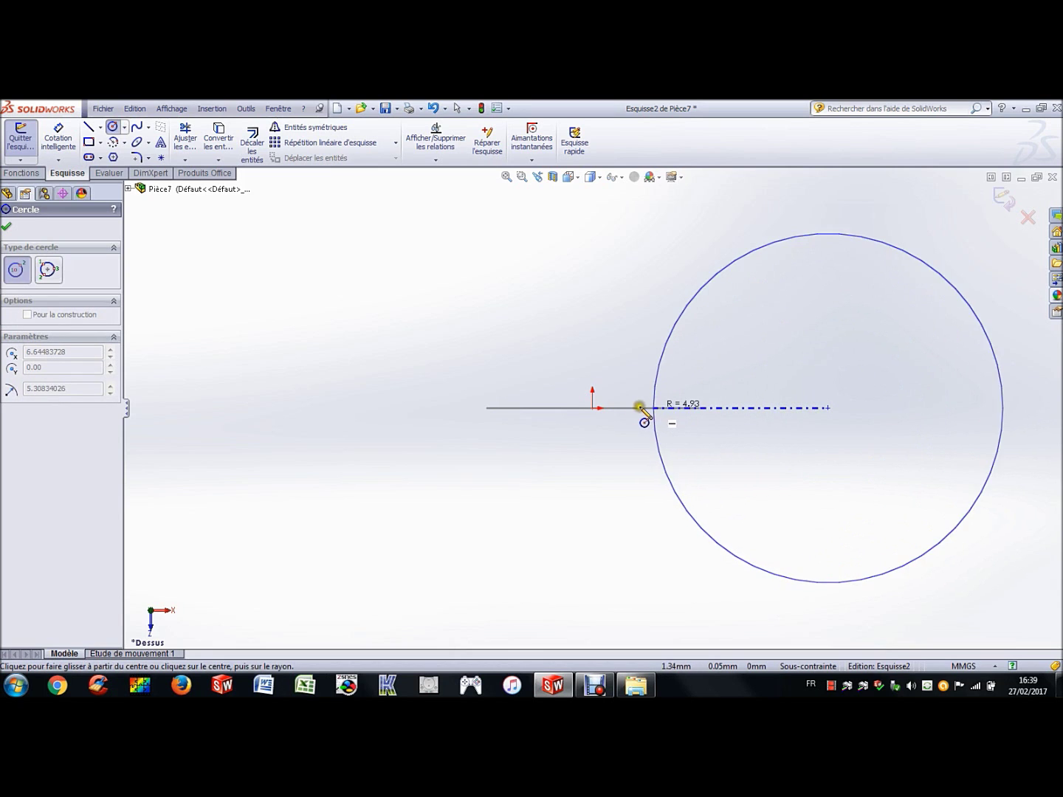
left_click(593, 408)
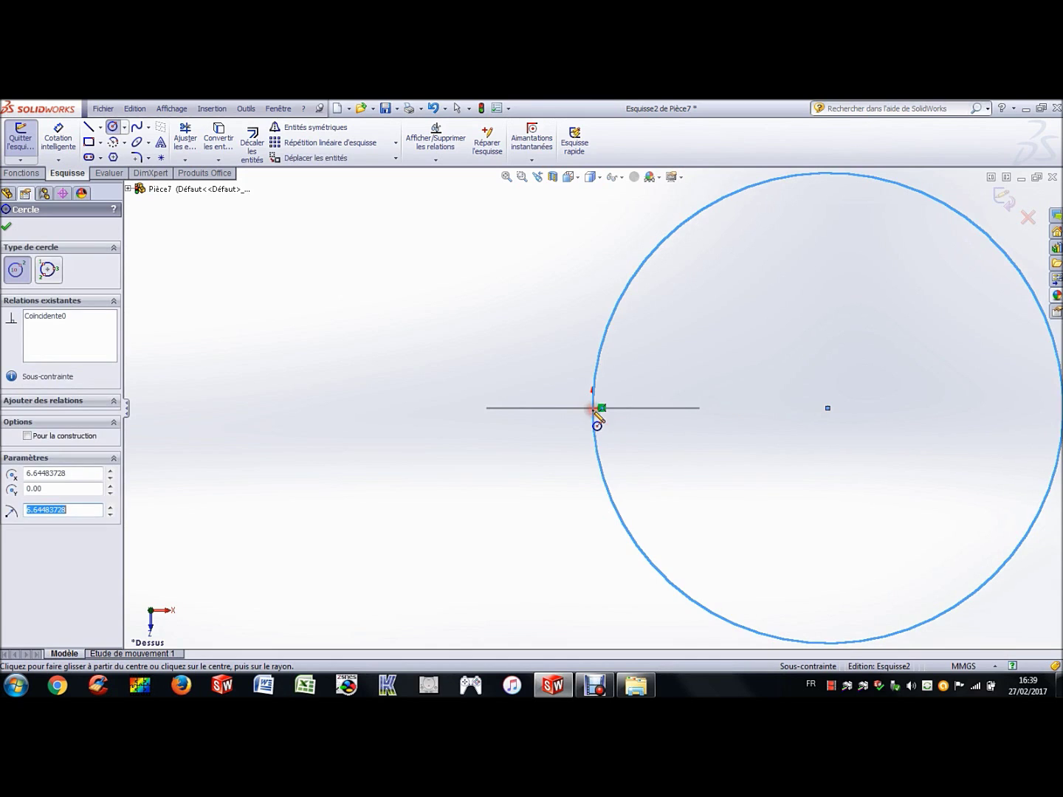
key("Escape")
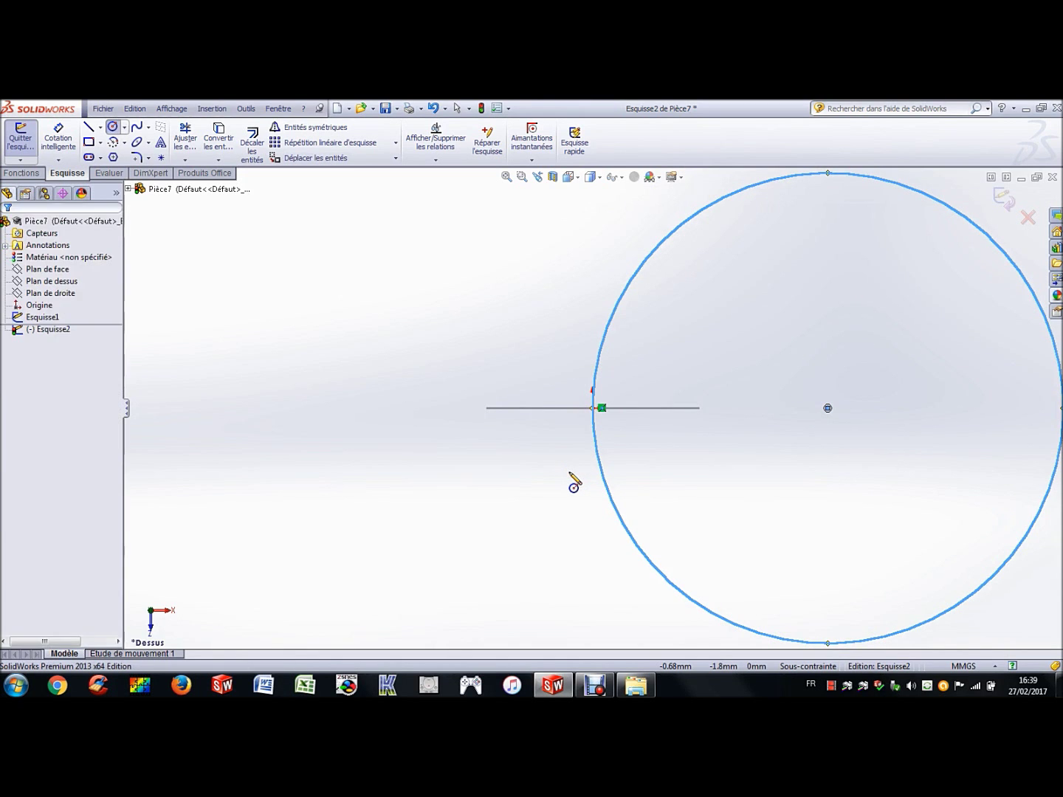
key("Escape")
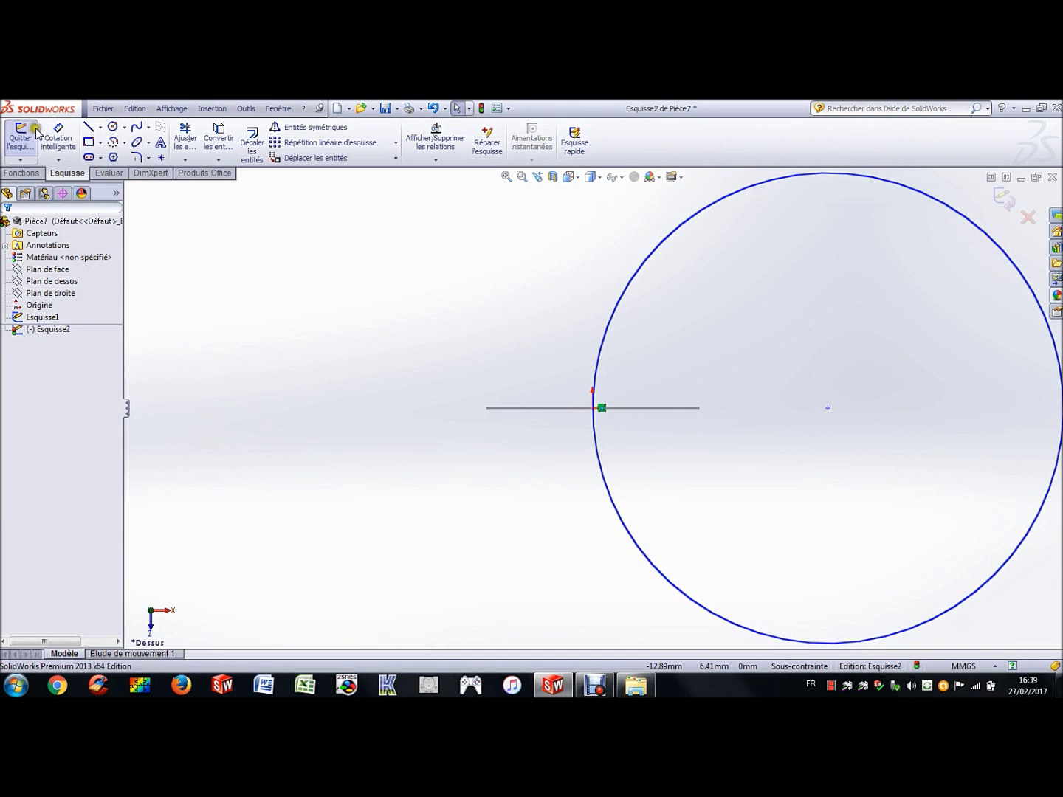
Dimension the new circle with a diameter of 40 mm and exit the sketch
left_click(58, 138)
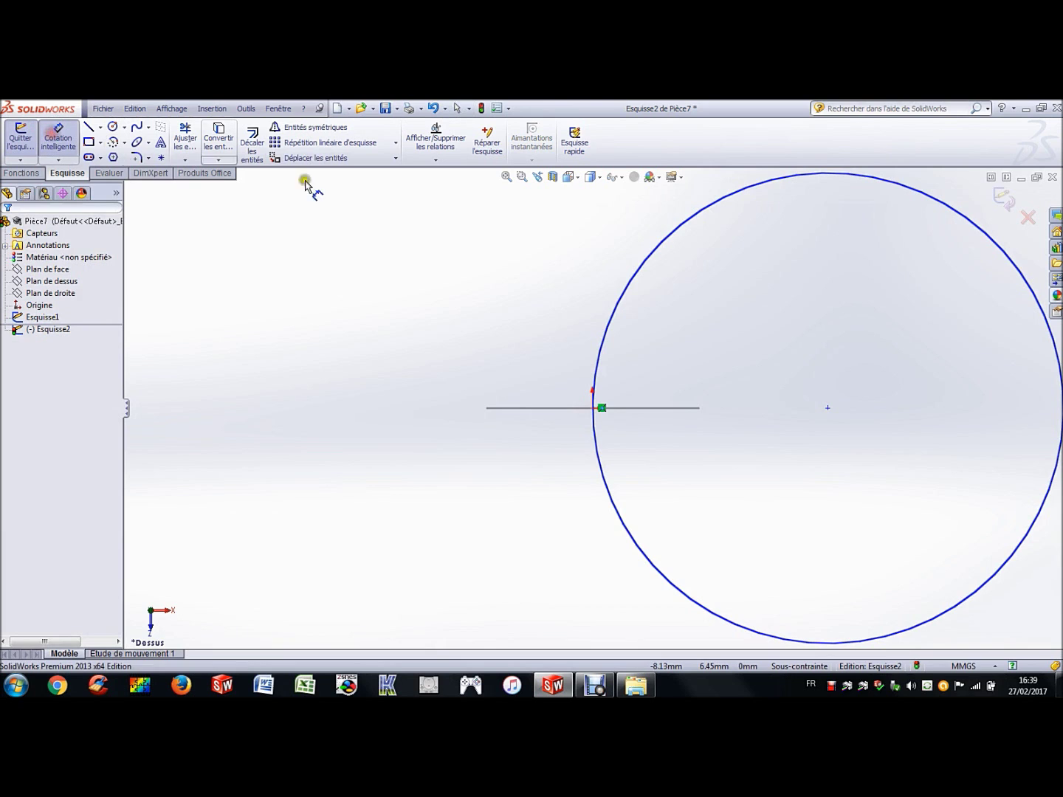
left_click(617, 301)
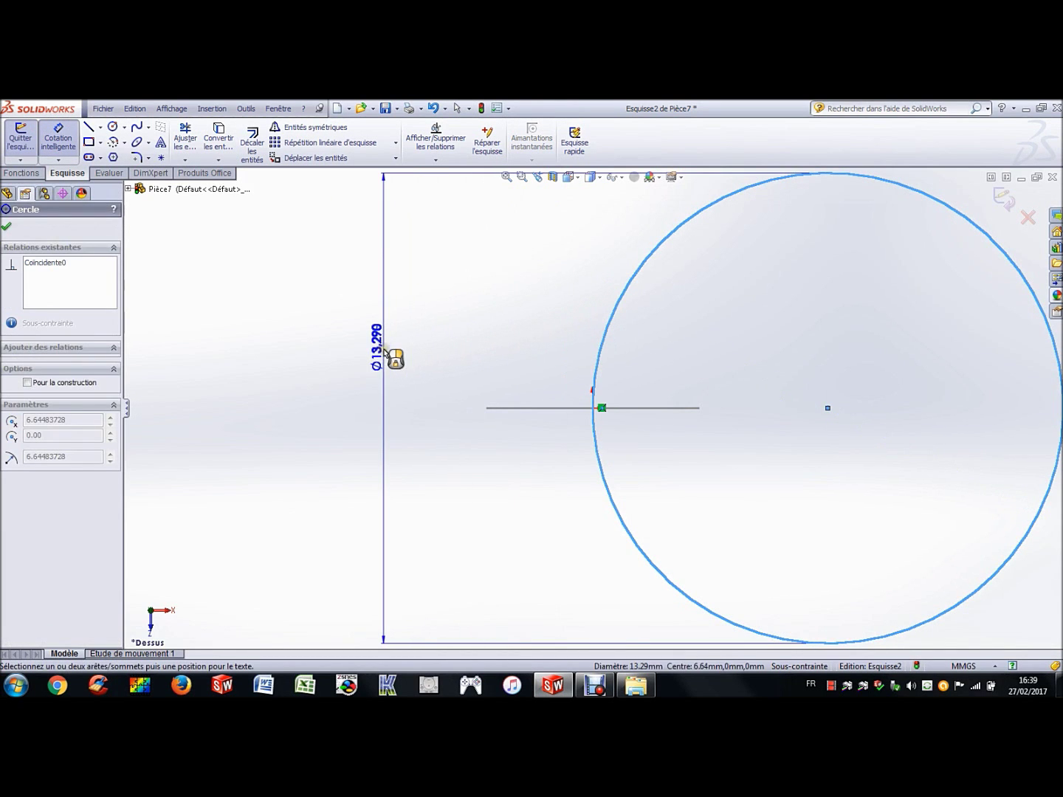
left_click(409, 373)
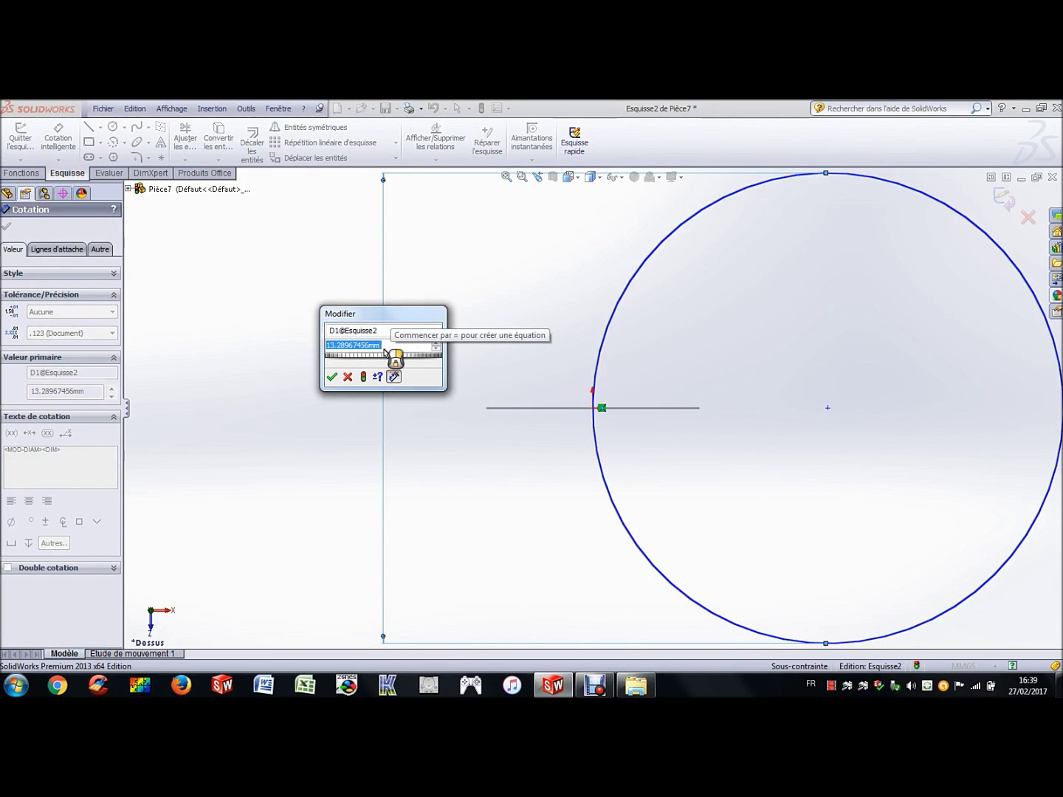
type("4")
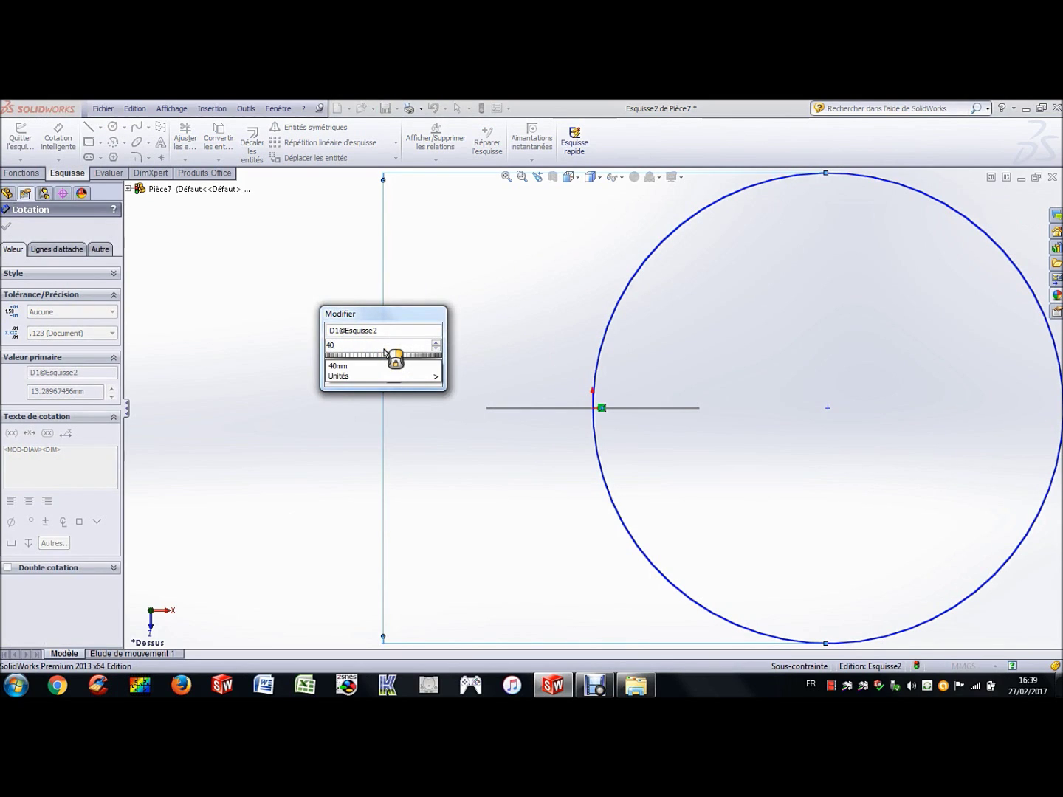
type("0")
key("Return")
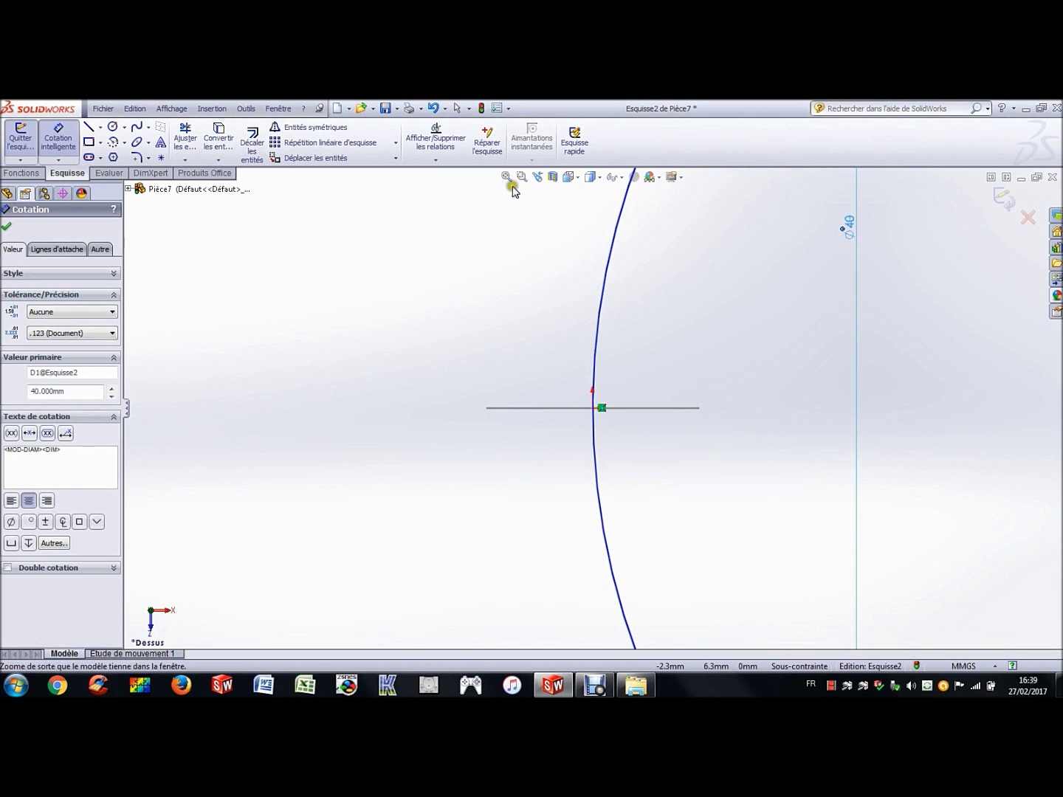
left_click(507, 177)
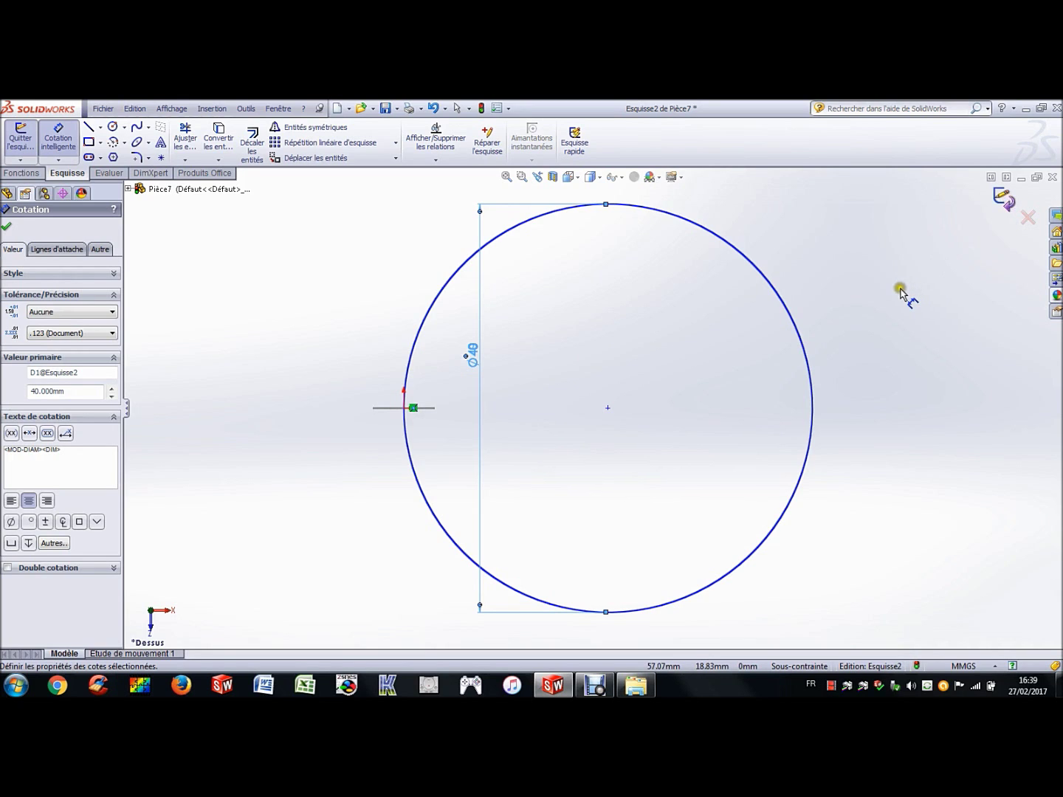
key("Escape")
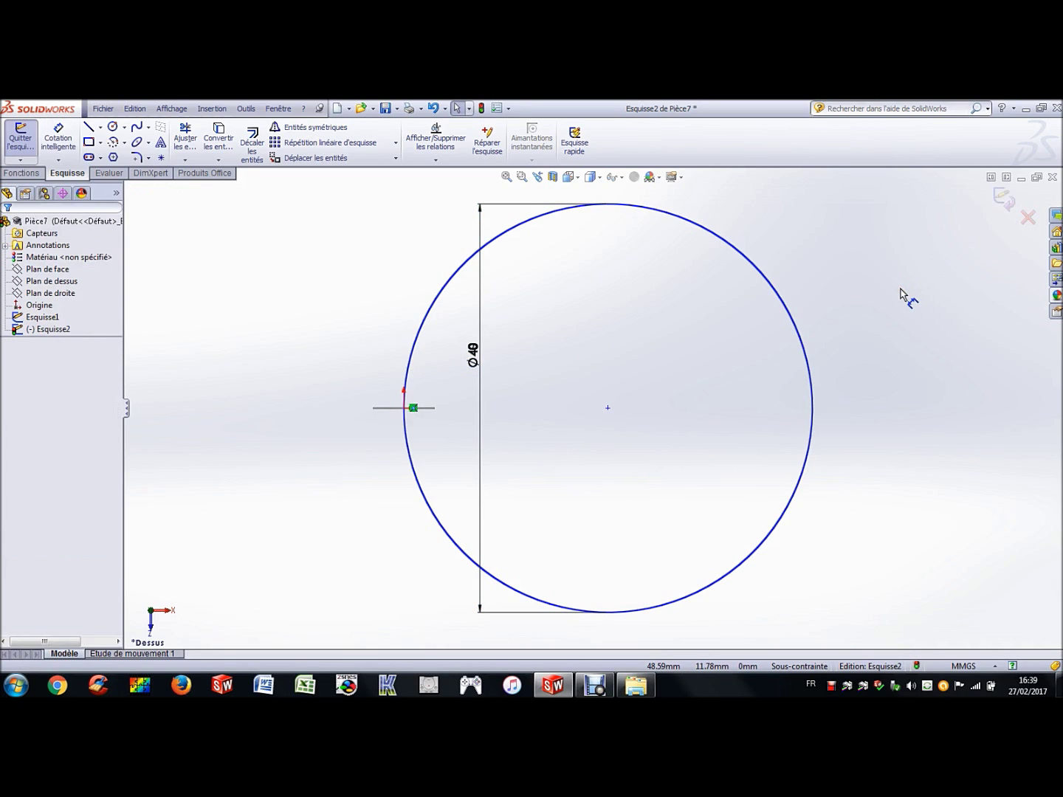
left_click(1001, 199)
left_click(590, 284)
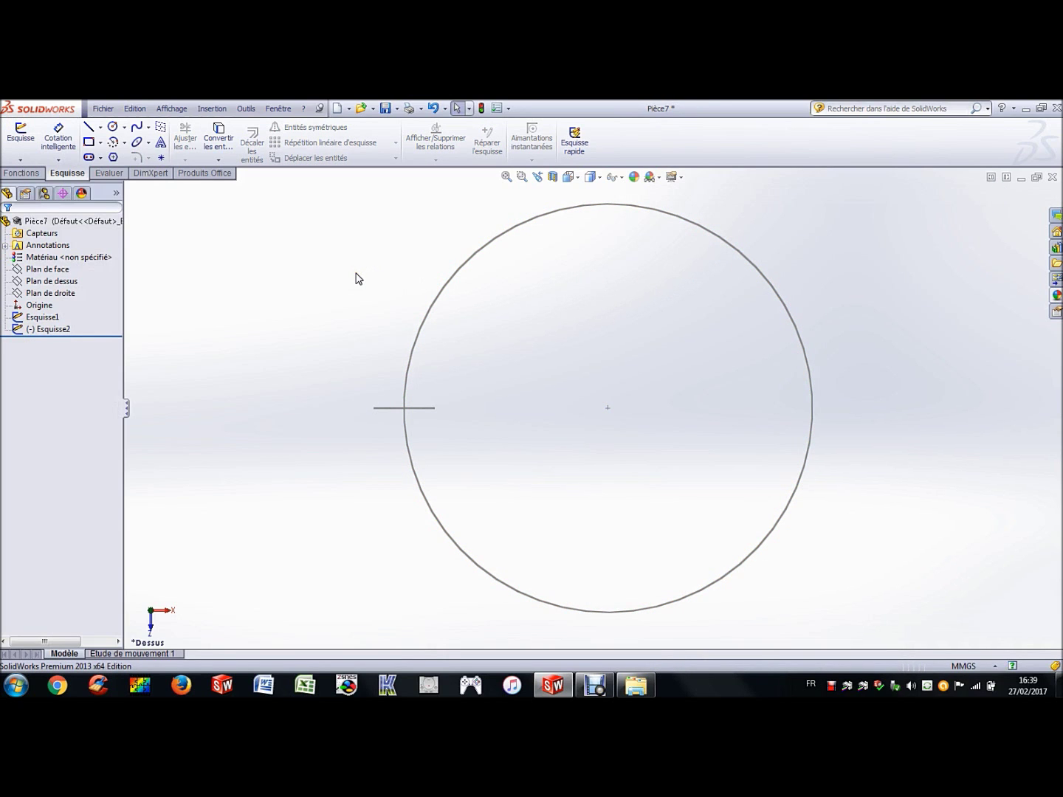
Create a swept boss (Bossage/Base balayé) with the 6 mm circle as profile and the 40 mm circle as path
key("Up")
key("Up")
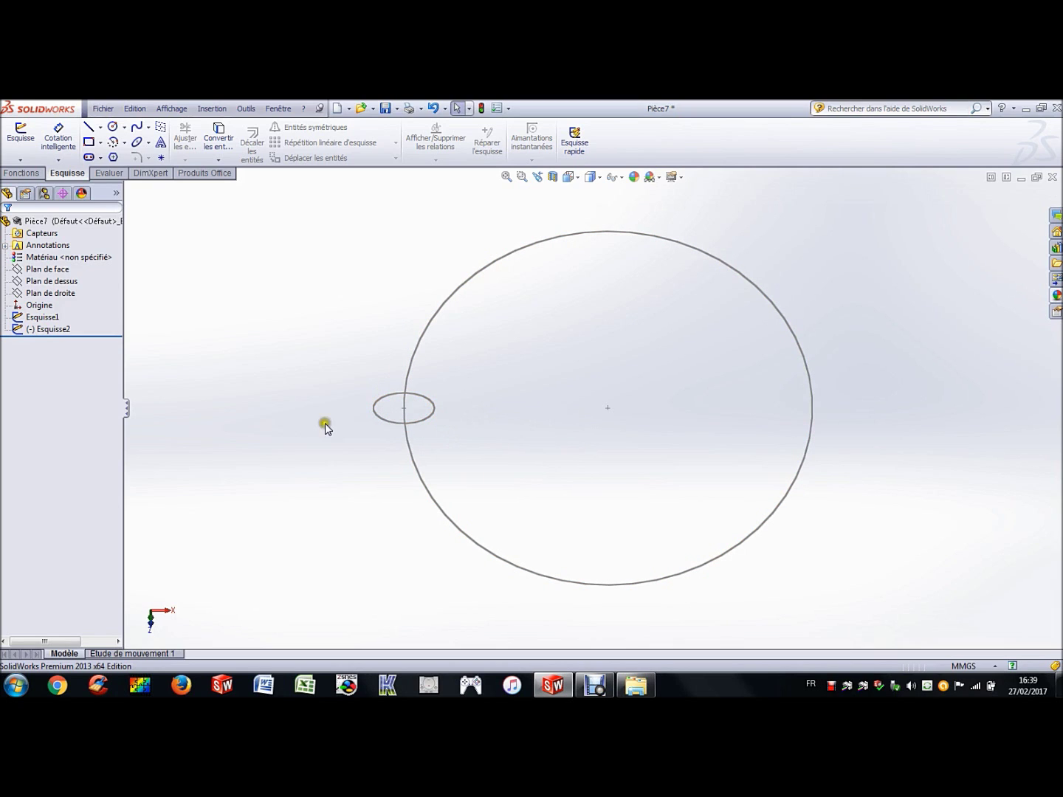
left_click(43, 317)
left_click(90, 319)
left_click(50, 330)
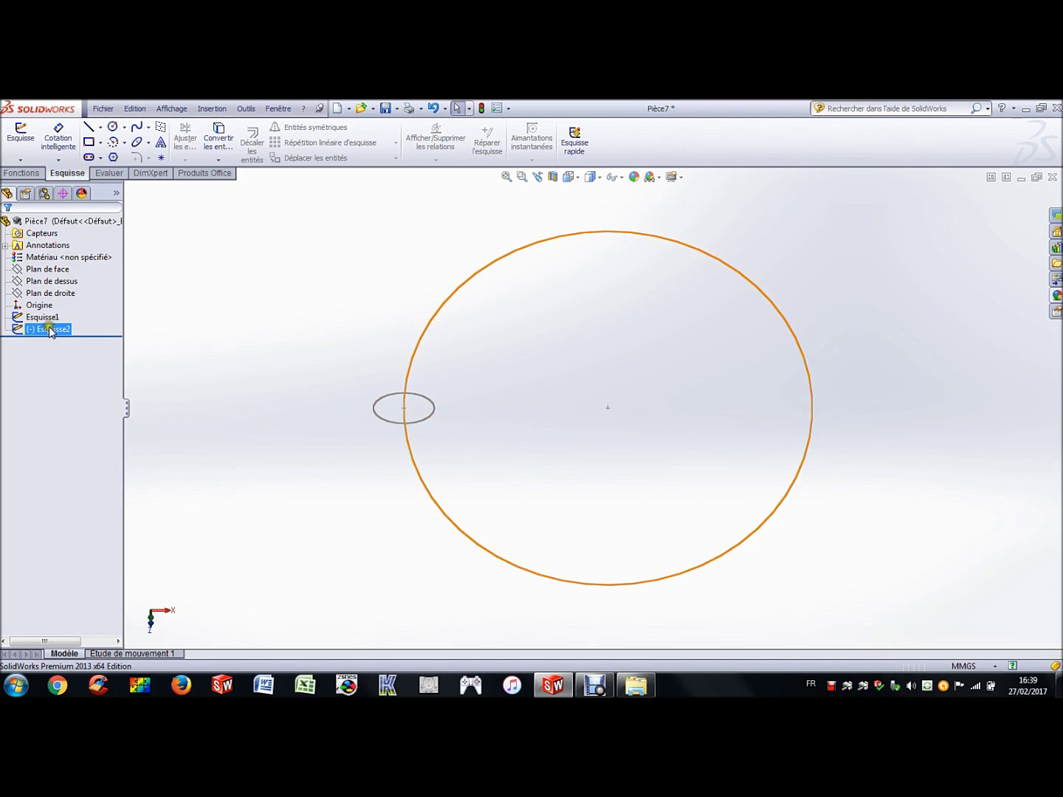
left_click(166, 331)
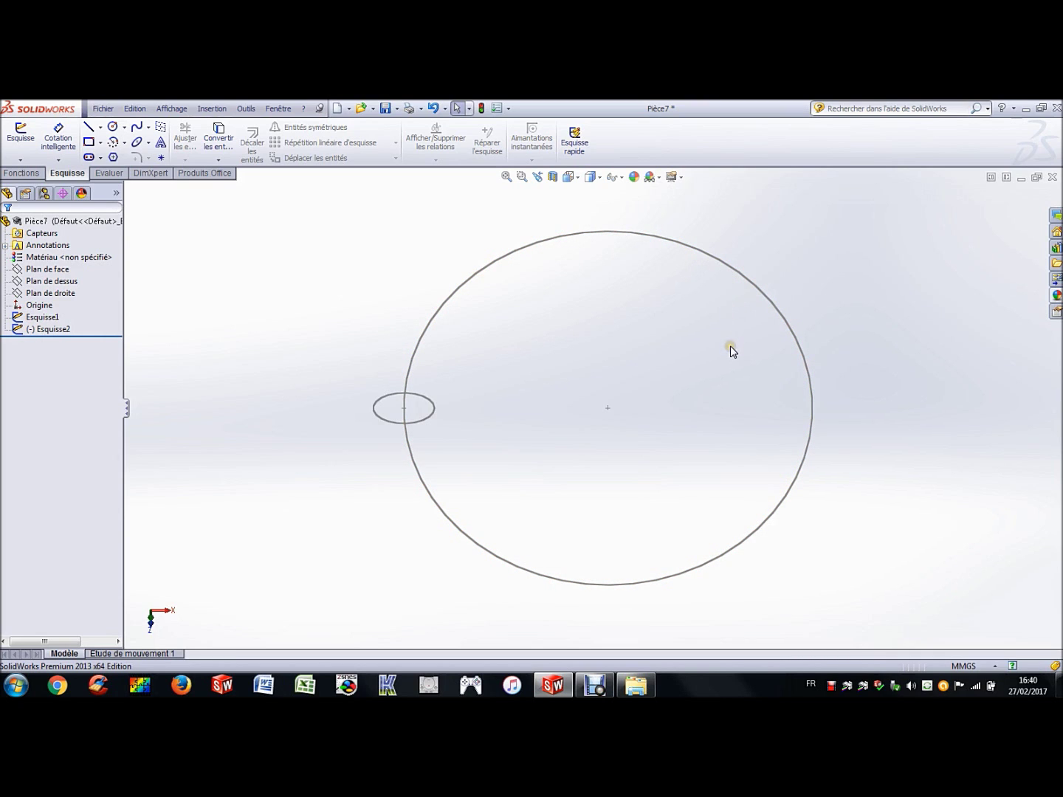
left_click(19, 174)
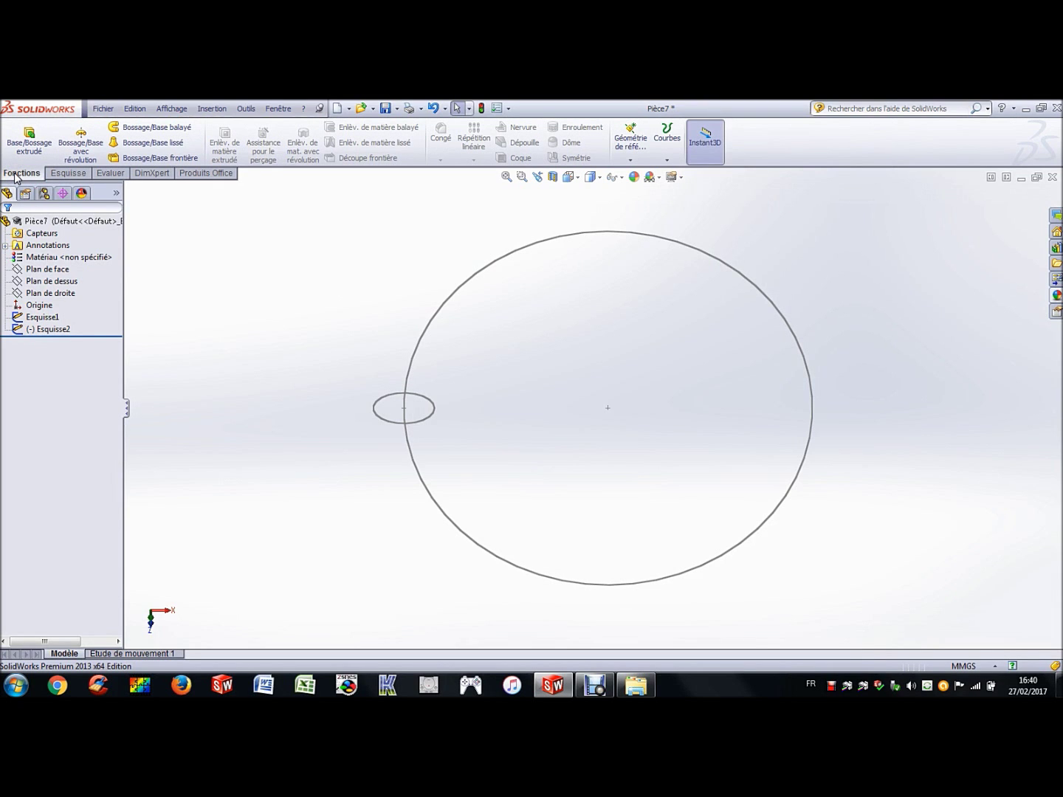
left_click(139, 131)
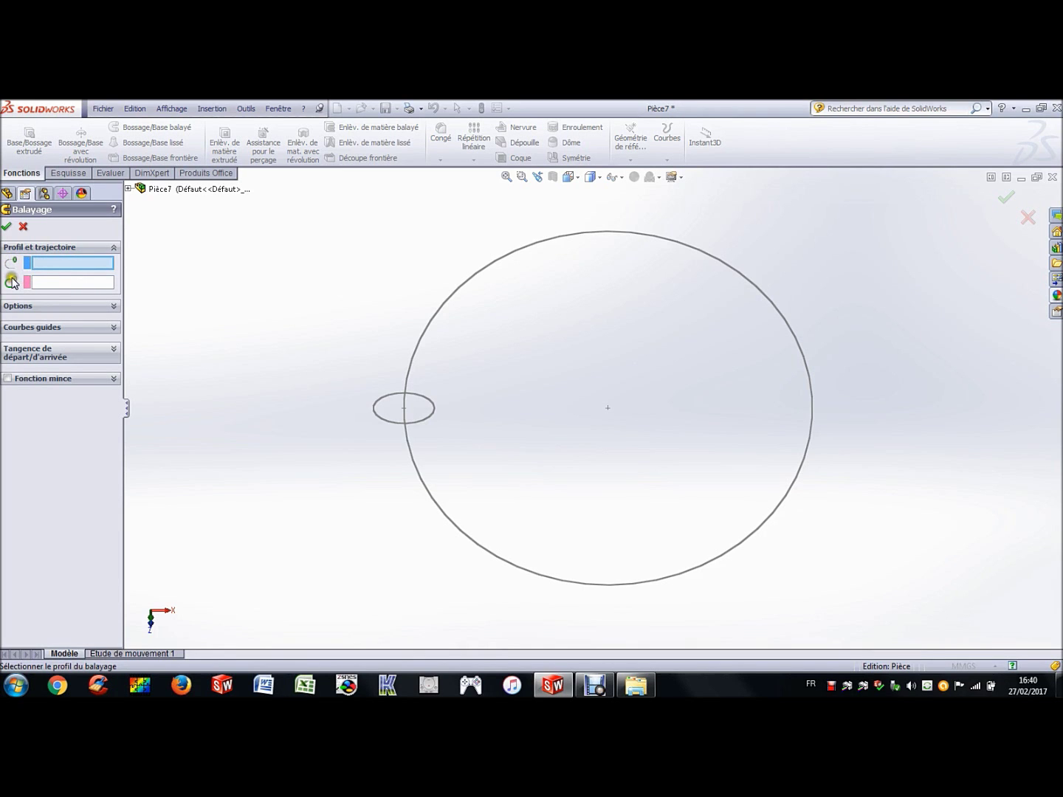
left_click(62, 264)
left_click(378, 417)
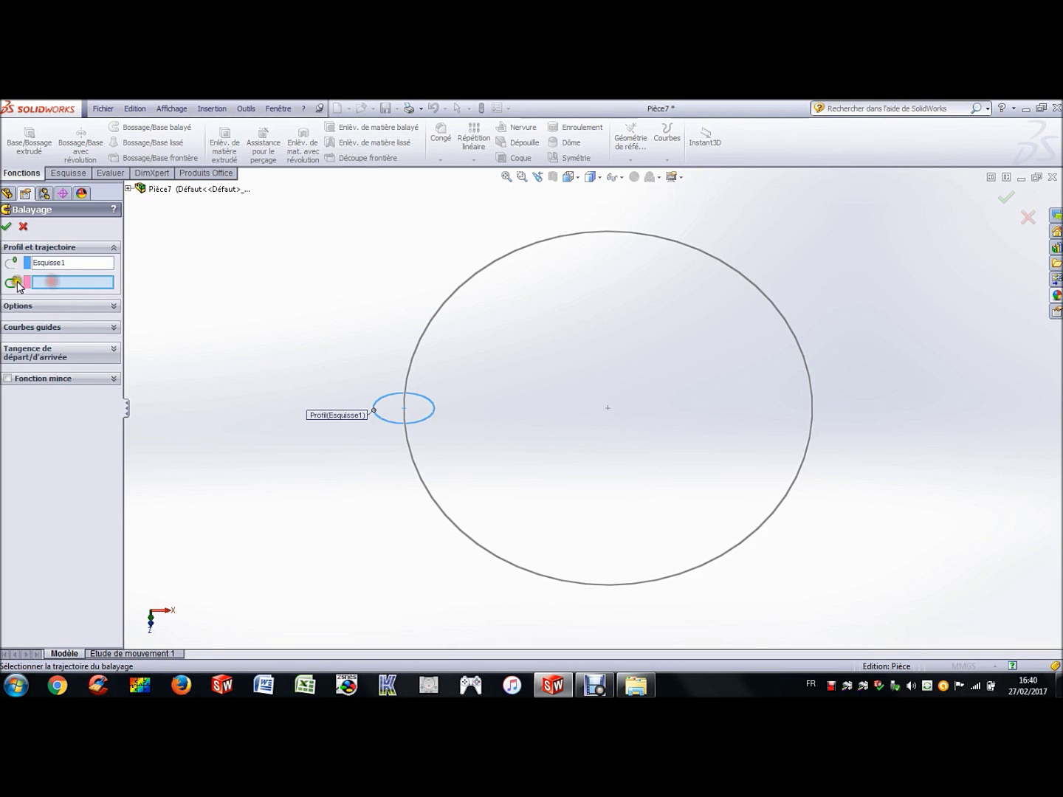
left_click(469, 283)
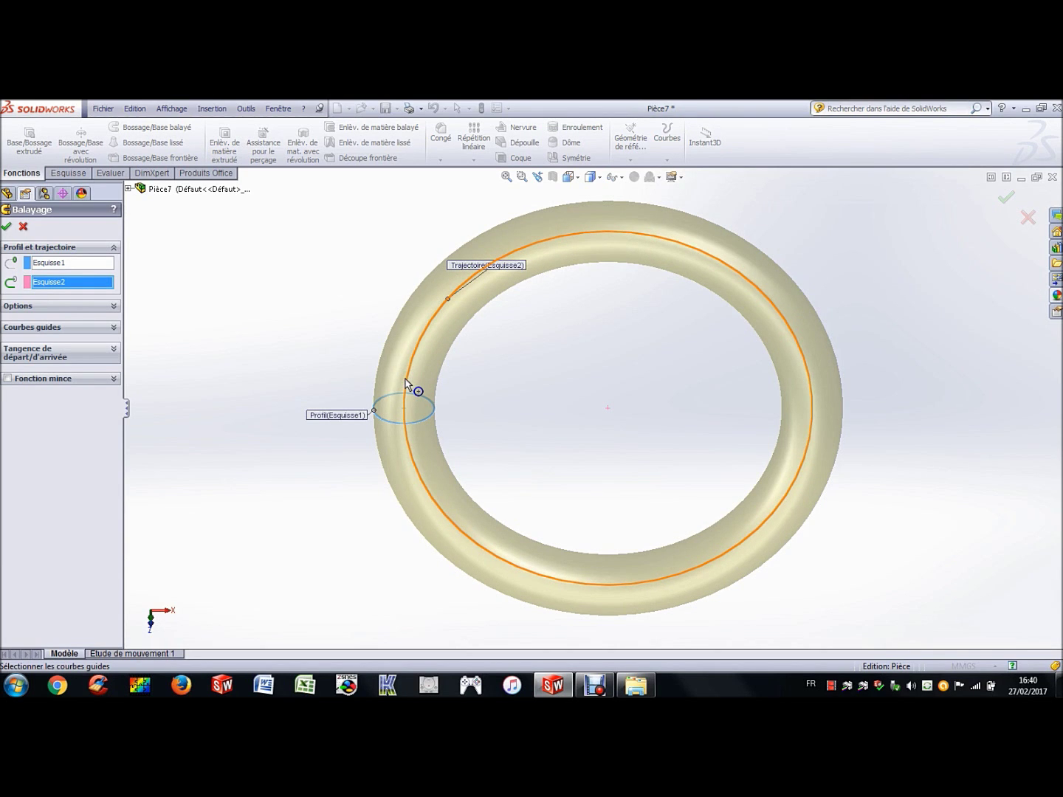
left_click(5, 226)
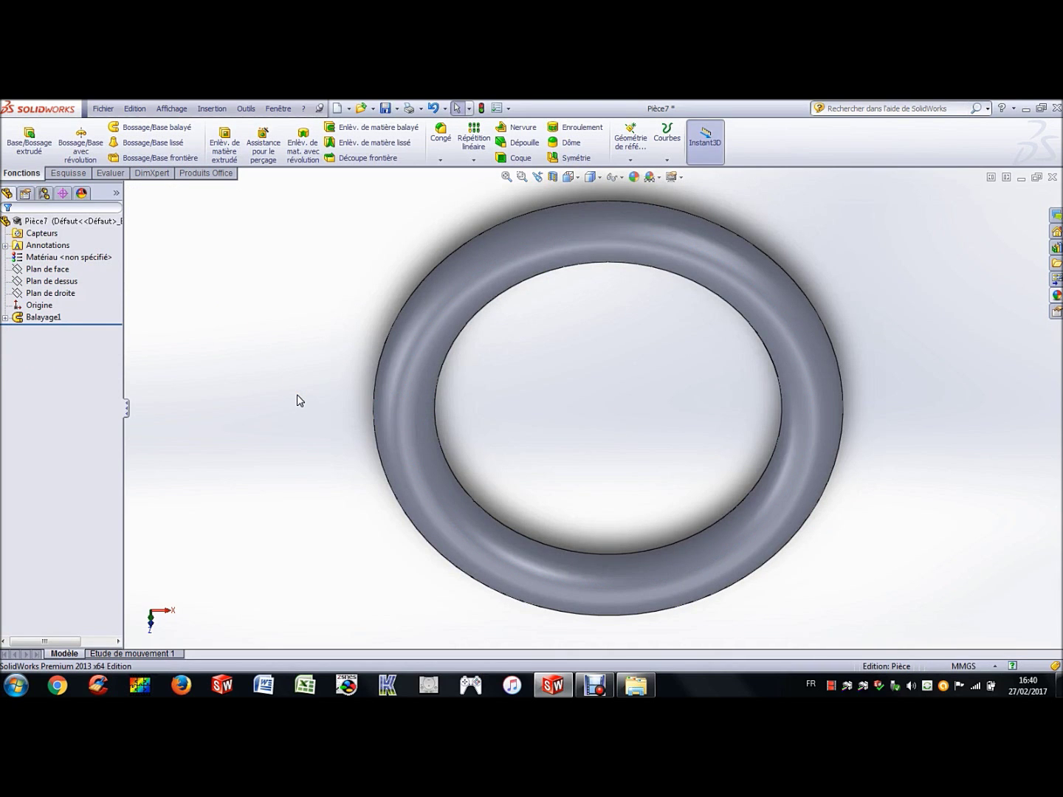
Apply an orange colour from the standard palette to the whole torus part
key("Up")
key("Up")
key("Up")
key("Up")
key("Up")
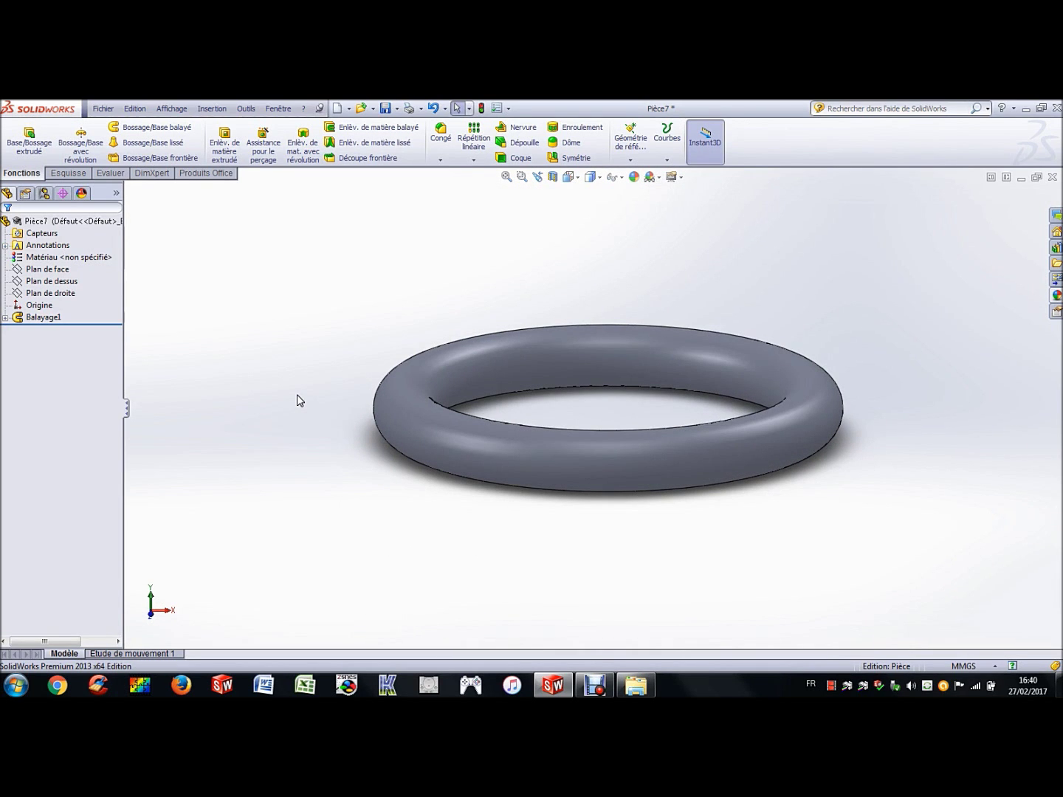
right_click(69, 224)
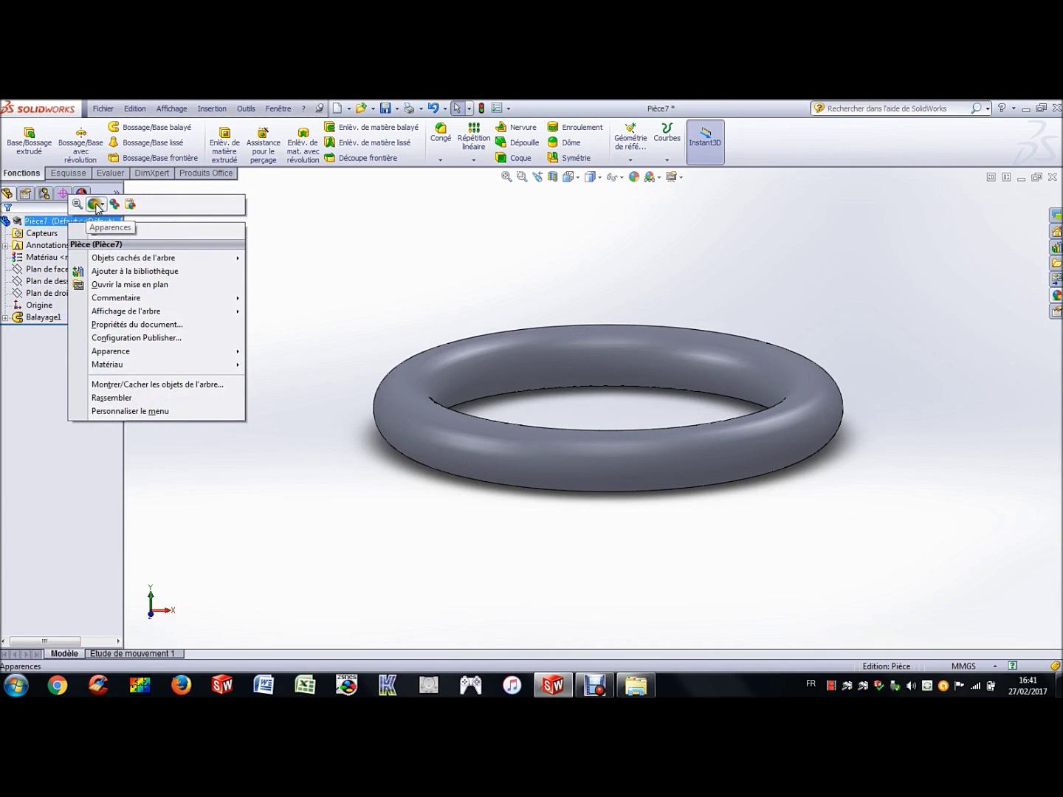
left_click(92, 204)
left_click(101, 230)
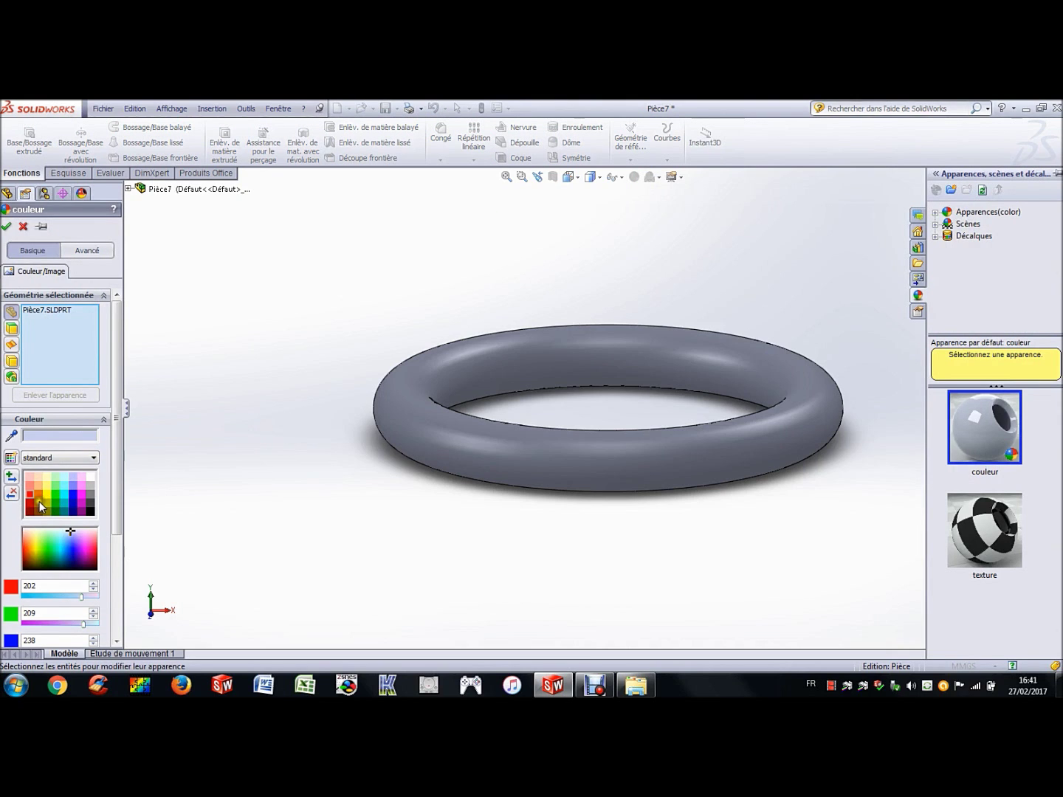
left_click(37, 495)
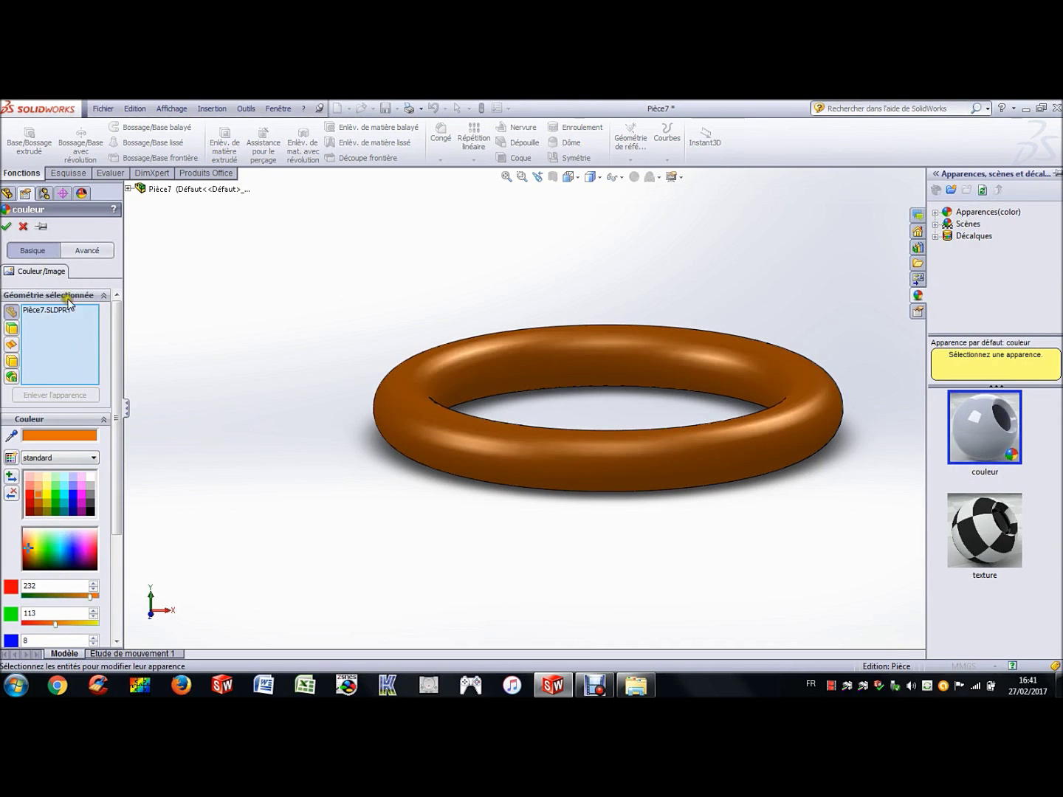
left_click(6, 226)
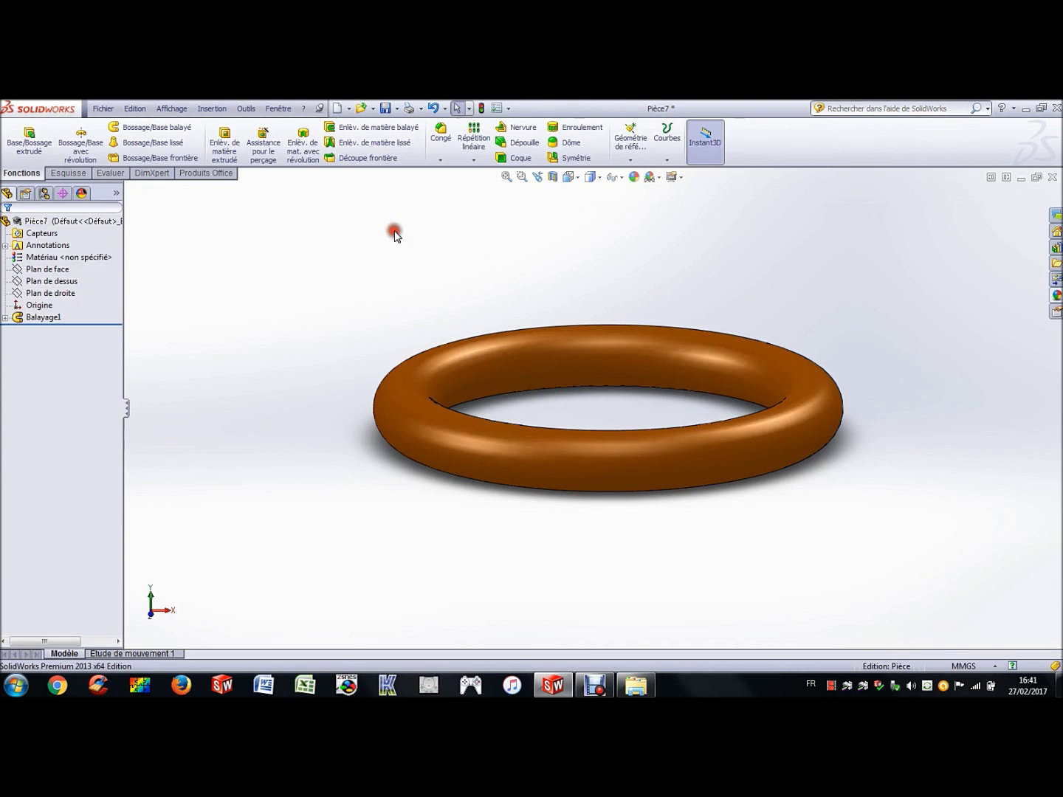
Save the part in the TP 01 folder under the name "Tore_" followed by the surname used in the other files
left_click(385, 109)
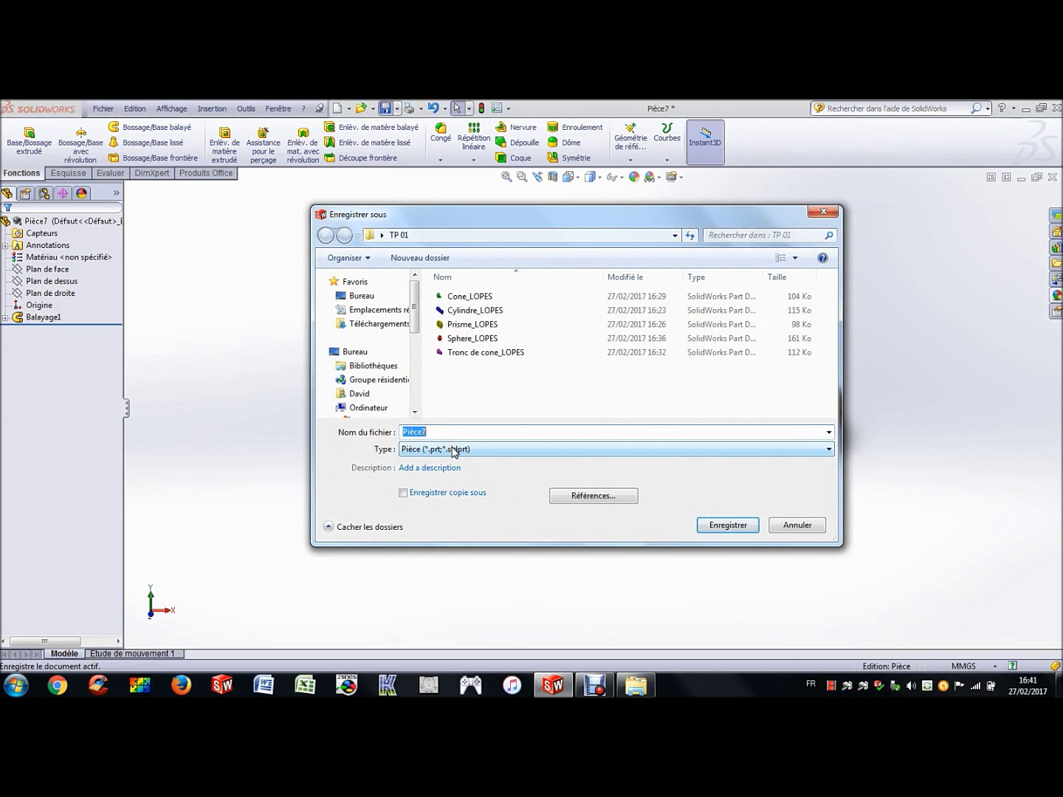
type("Tore_LOPES")
left_click(729, 526)
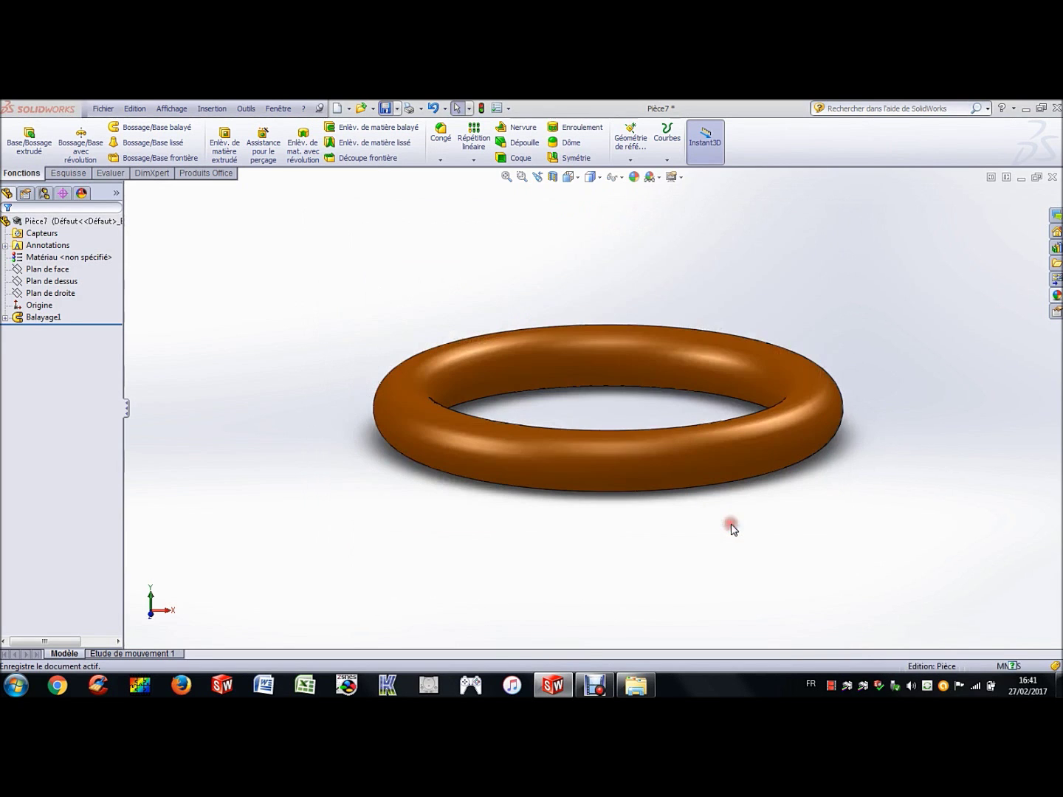